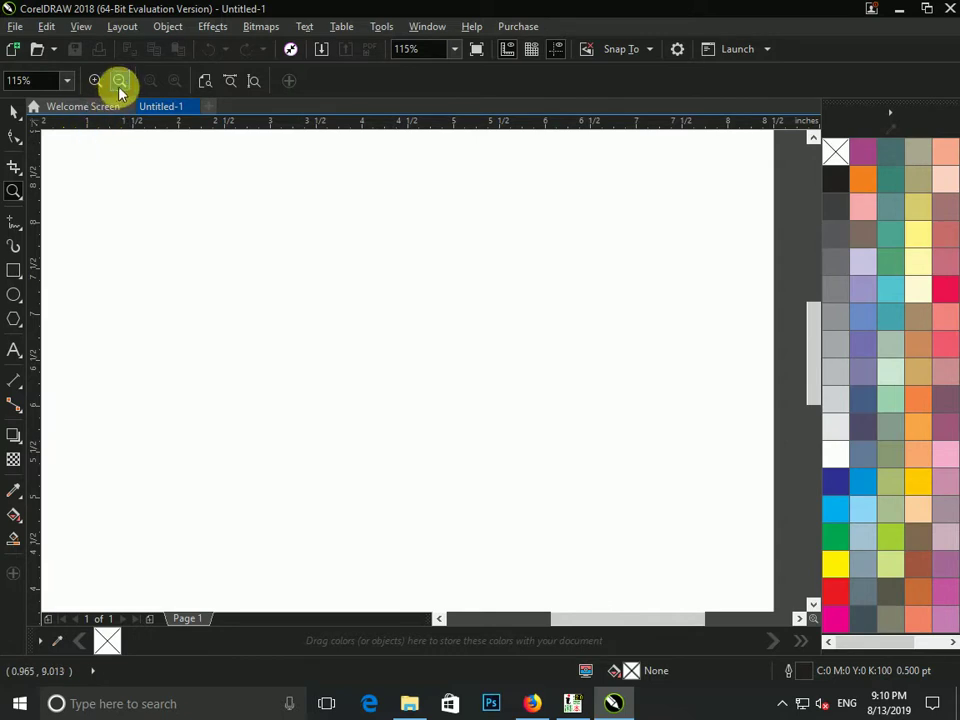
# Step: Examine the blank page at several magnifications with the Zoom tool, finishing with the whole page in view
pyautogui.click(119, 86)
pyautogui.moveTo(274, 249); pyautogui.dragTo(360, 366)
pyautogui.click(485, 354)
pyautogui.click(492, 354)
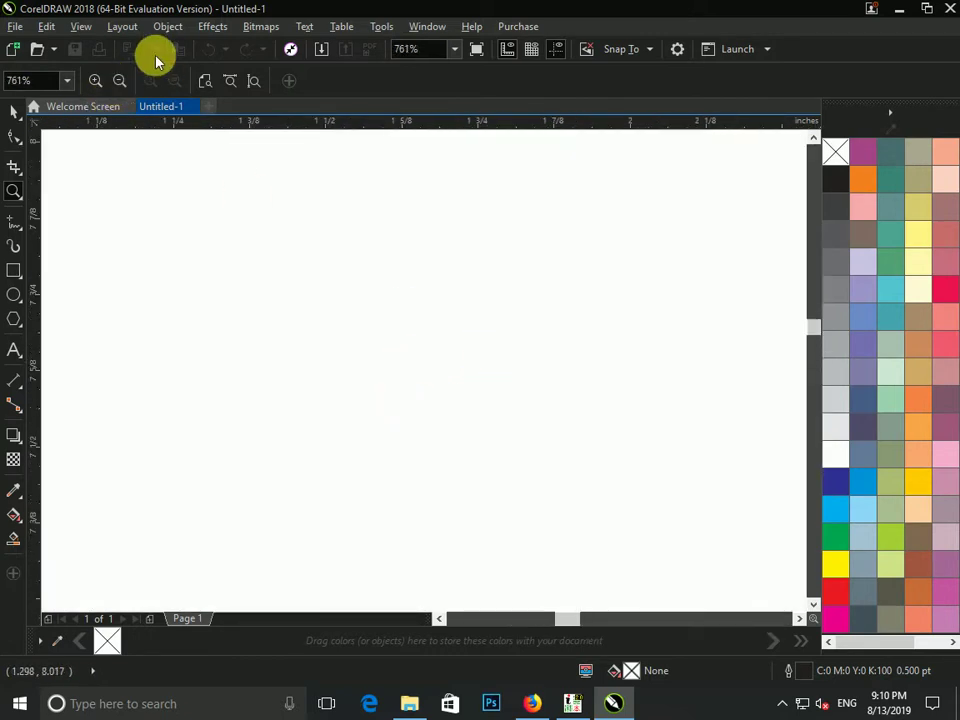
pyautogui.click(119, 81)
pyautogui.click(119, 82)
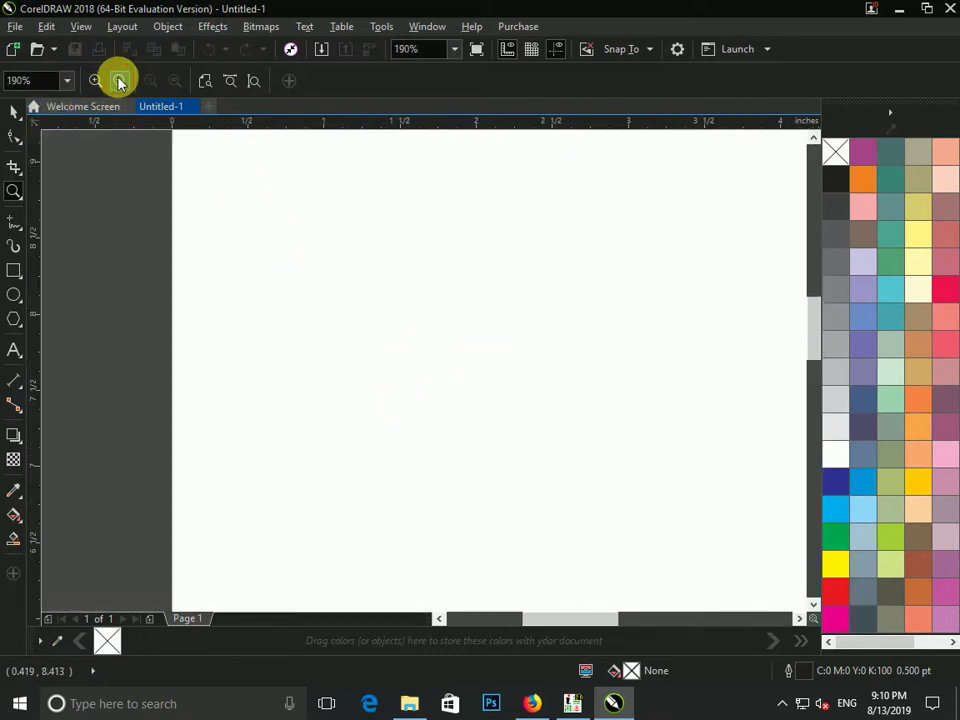
pyautogui.click(119, 82)
pyautogui.click(119, 82)
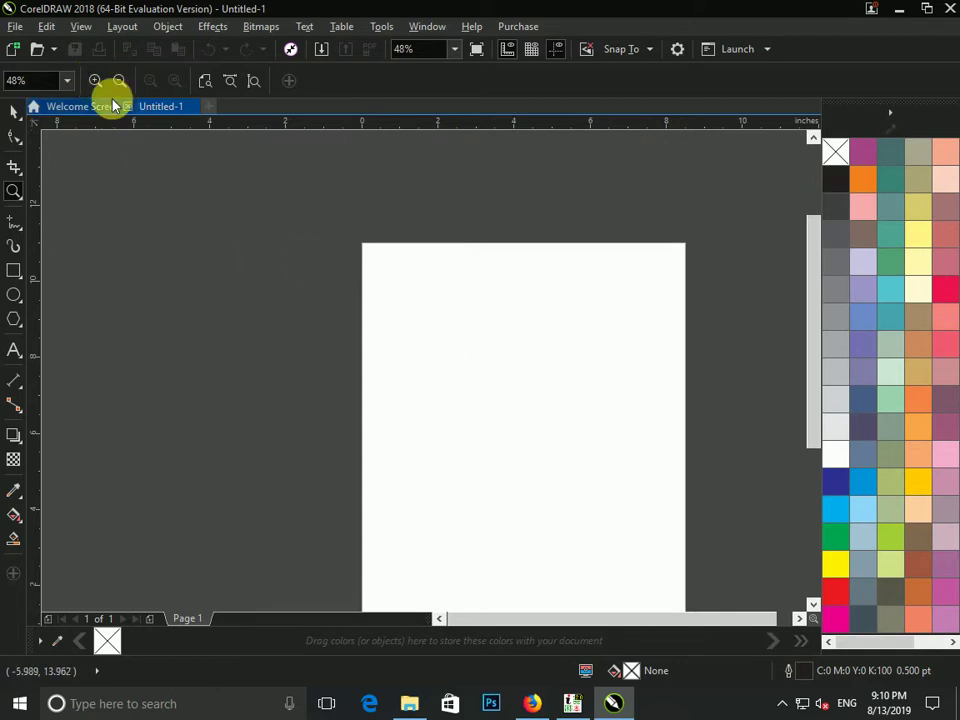
pyautogui.click(430, 335)
pyautogui.click(356, 311)
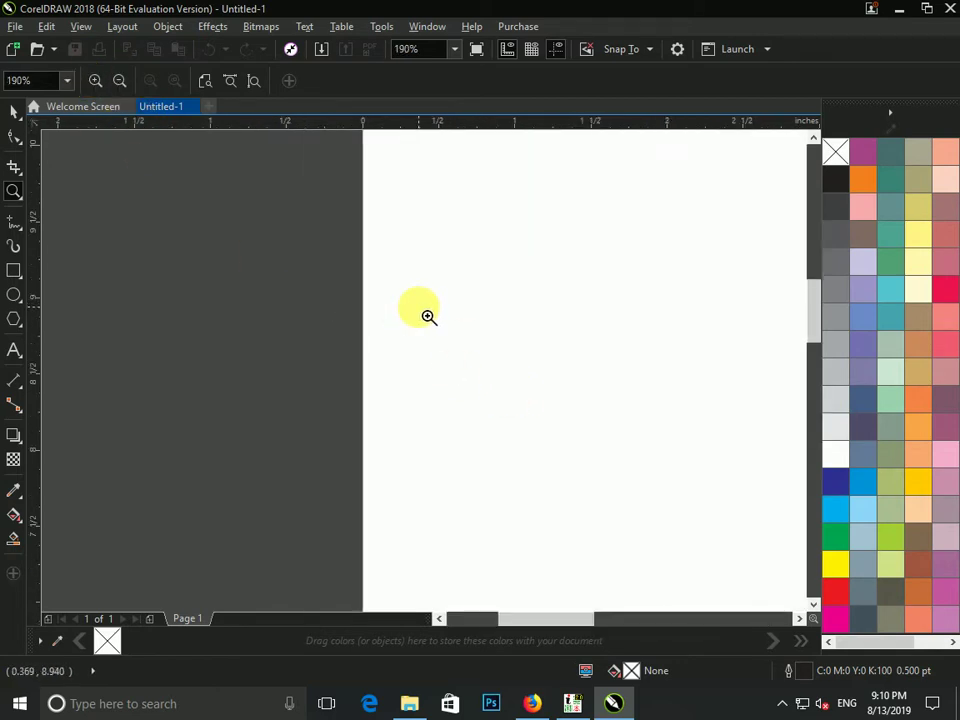
pyautogui.rightClick(428, 316)
pyautogui.rightClick(429, 315)
pyautogui.rightClick(437, 326)
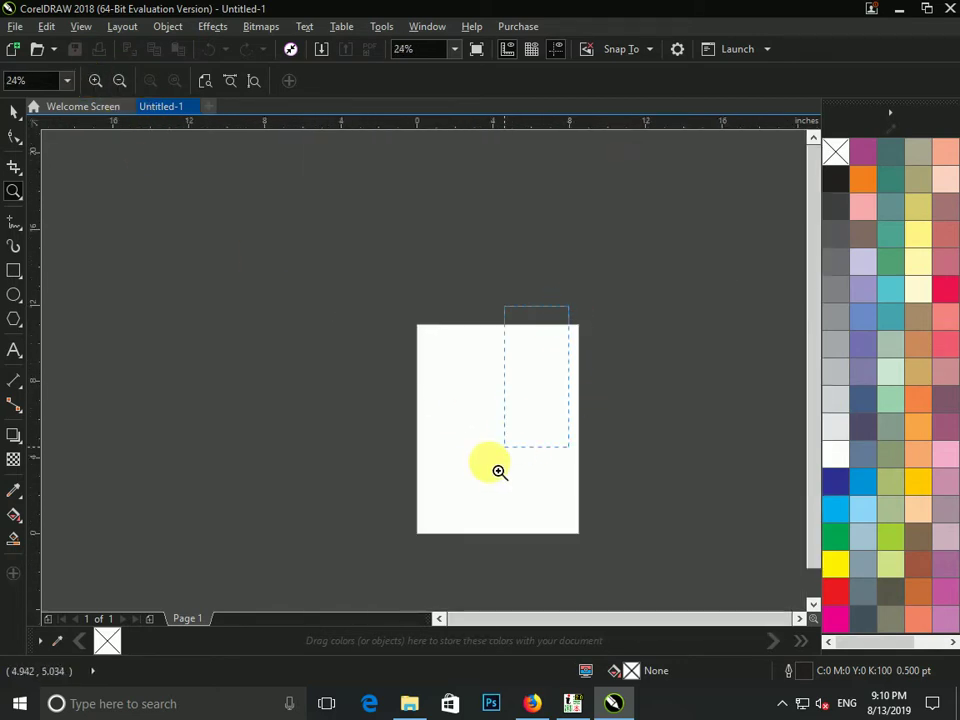
pyautogui.moveTo(489, 462); pyautogui.dragTo(410, 547)
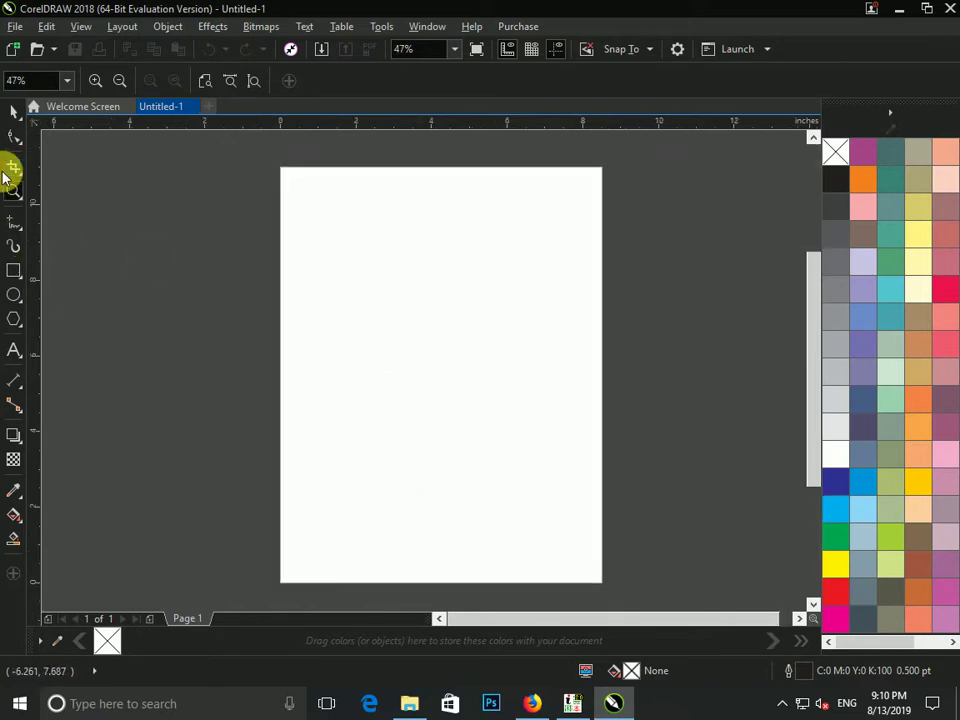
pyautogui.click(14, 118)
pyautogui.click(15, 133)
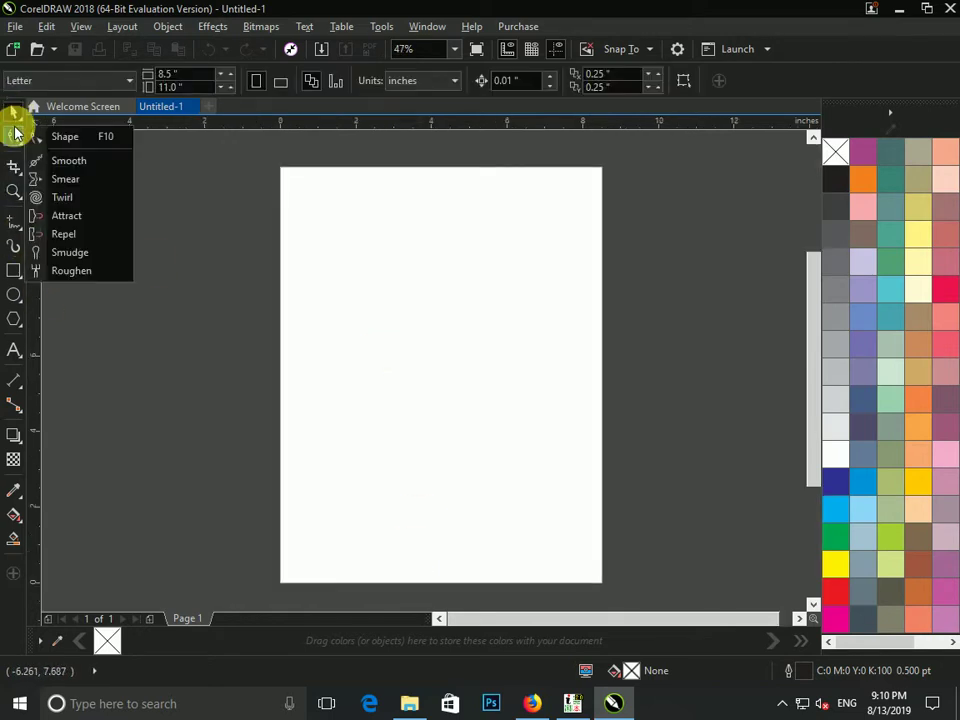
pyautogui.click(38, 137)
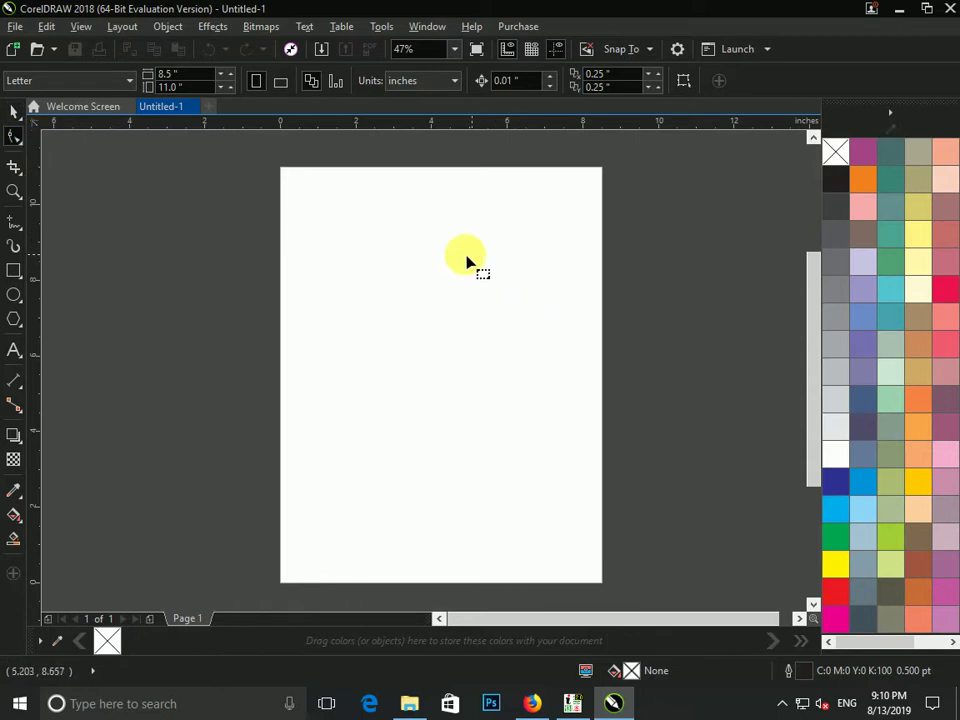
pyautogui.click(22, 139)
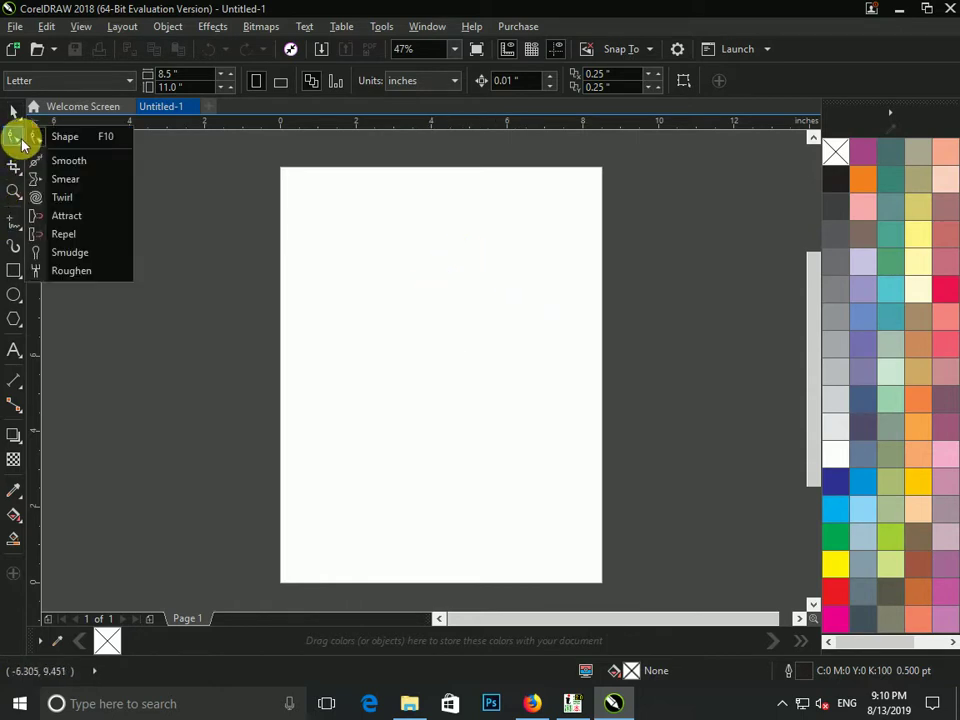
pyautogui.click(15, 175)
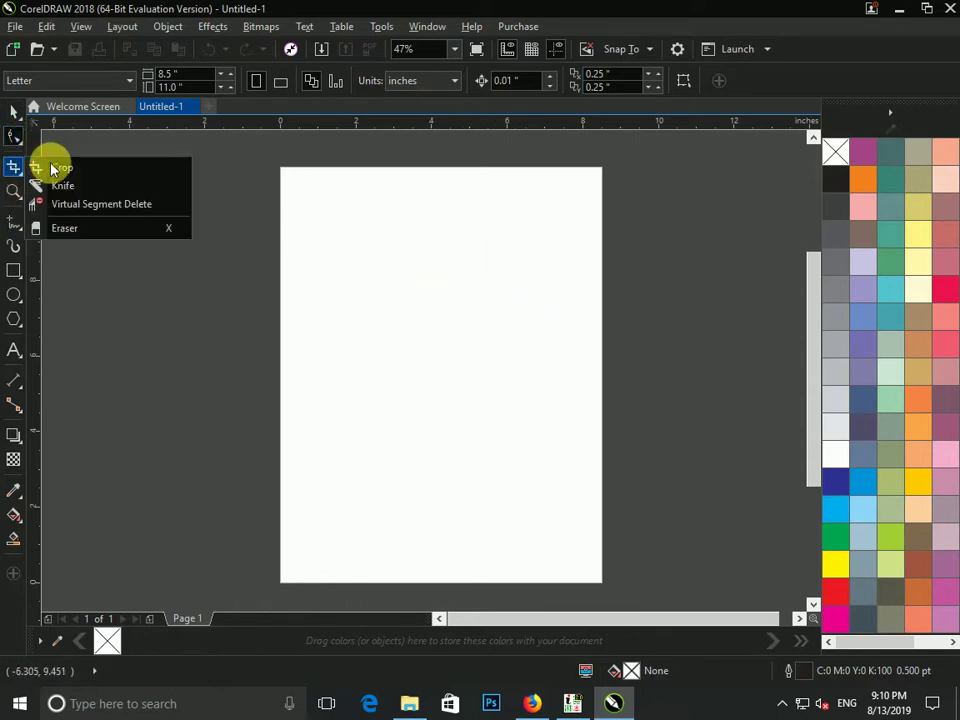
pyautogui.click(62, 166)
pyautogui.click(13, 191)
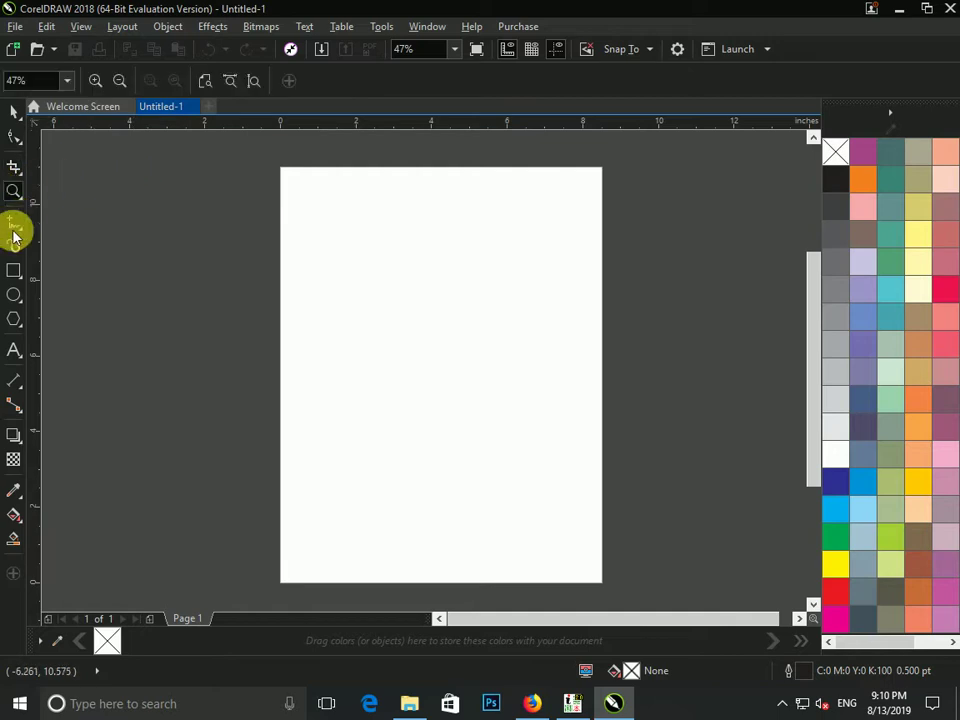
# Step: Try the Freehand tool with two short strokes and a looping curve about 9.3 by 4.9 inches, undoing each one
pyautogui.click(14, 230)
pyautogui.moveTo(441, 272); pyautogui.dragTo(432, 448)
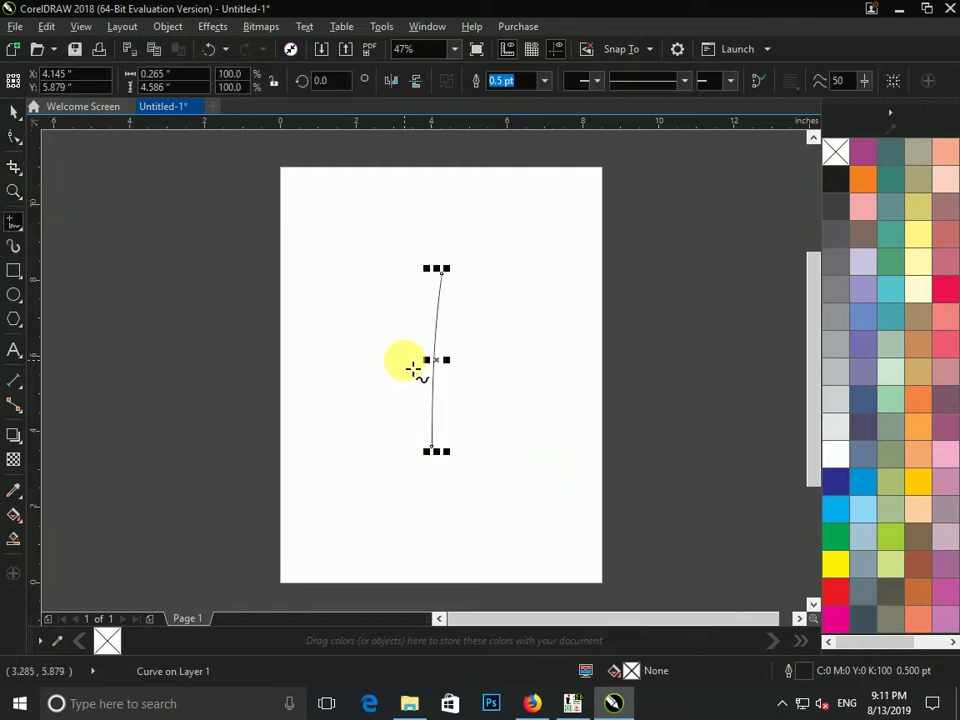
pyautogui.hotkey('ctrl', 'z')
pyautogui.moveTo(430, 248)
pyautogui.mouseDown()
pyautogui.moveTo(570, 386)
pyautogui.moveTo(345, 429)
pyautogui.moveTo(514, 441)
pyautogui.moveTo(467, 349)
pyautogui.mouseUp()
pyautogui.hotkey('ctrl', 'z')
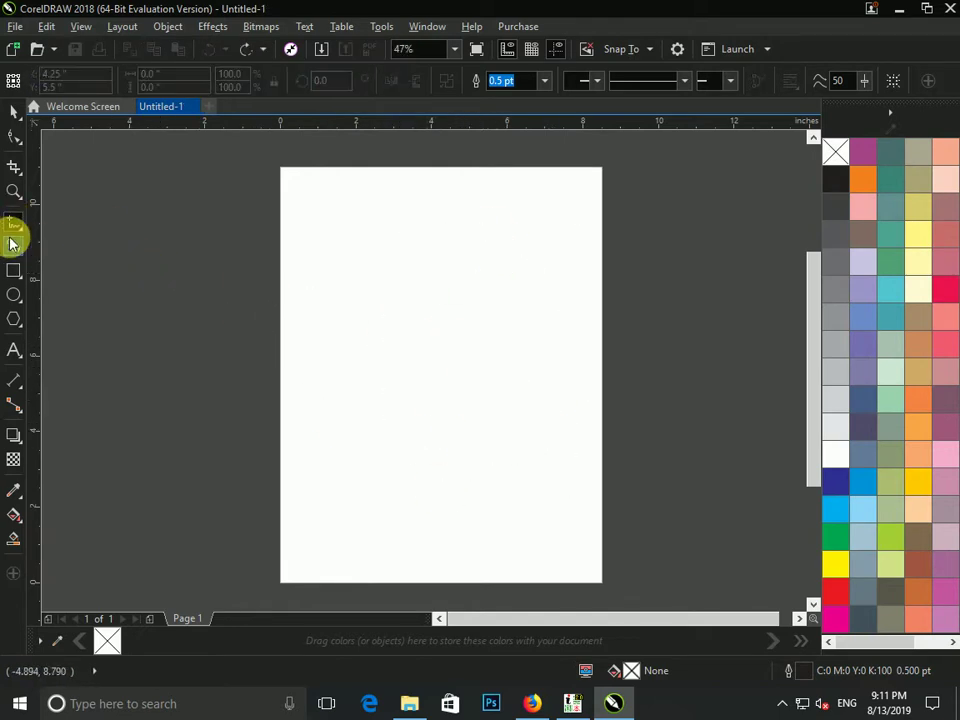
pyautogui.moveTo(462, 215)
pyautogui.mouseDown()
pyautogui.moveTo(450, 323)
pyautogui.moveTo(517, 374)
pyautogui.mouseUp()
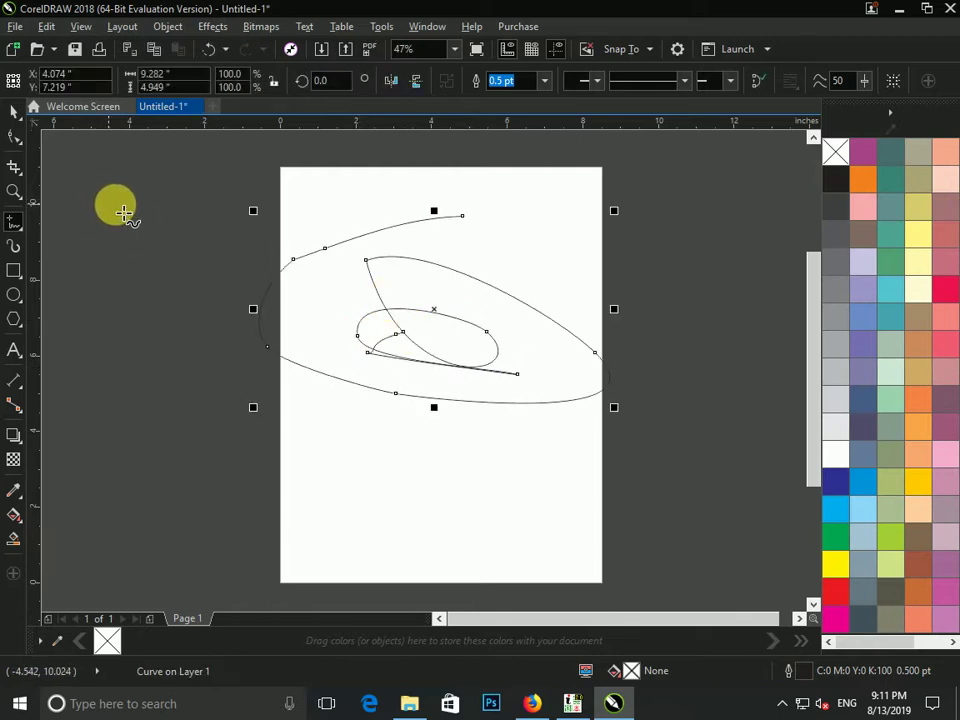
pyautogui.hotkey('ctrl', 'z')
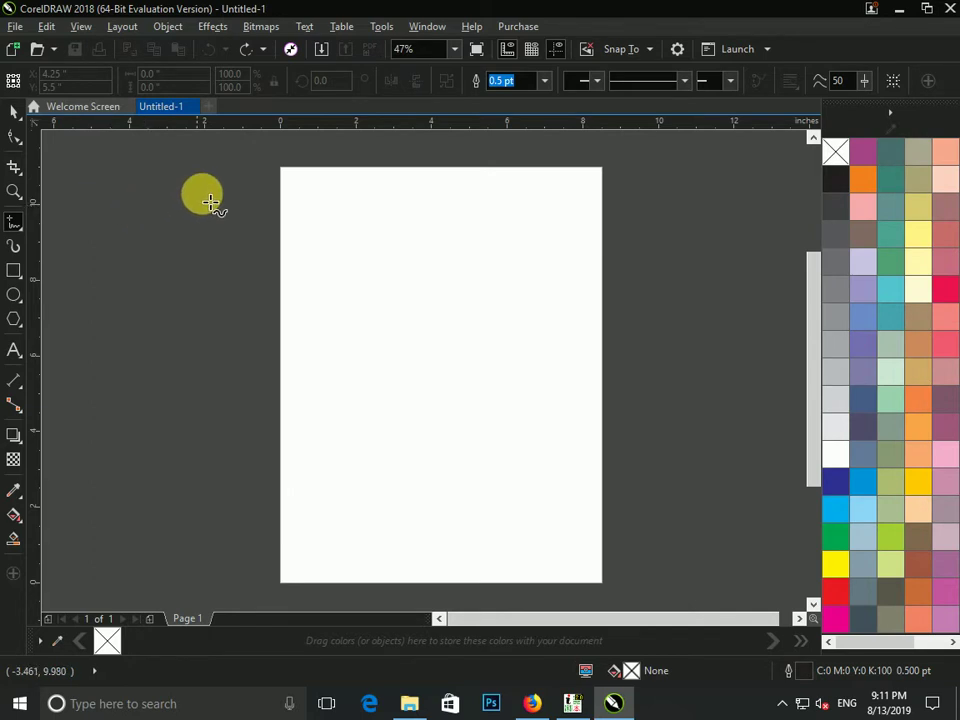
# Step: Draw a short slanted line with the 2-Point Line tool and a longer one below it, about 7.3 by 2.4 inches
pyautogui.click(10, 224)
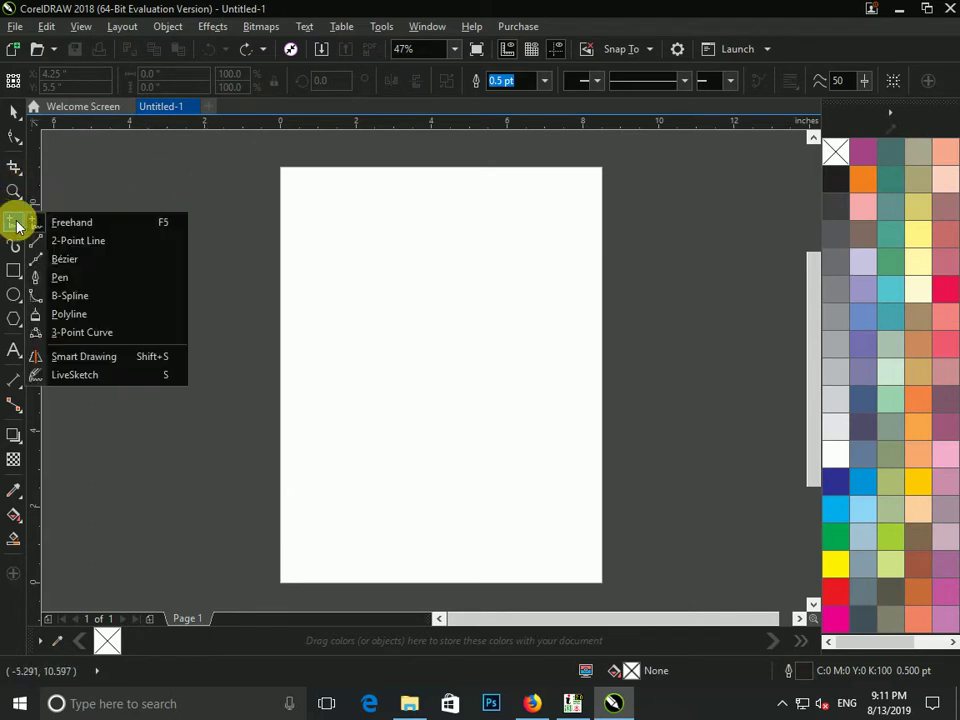
pyautogui.click(90, 242)
pyautogui.moveTo(420, 225)
pyautogui.mouseDown()
pyautogui.moveTo(596, 366)
pyautogui.moveTo(446, 292)
pyautogui.mouseUp()
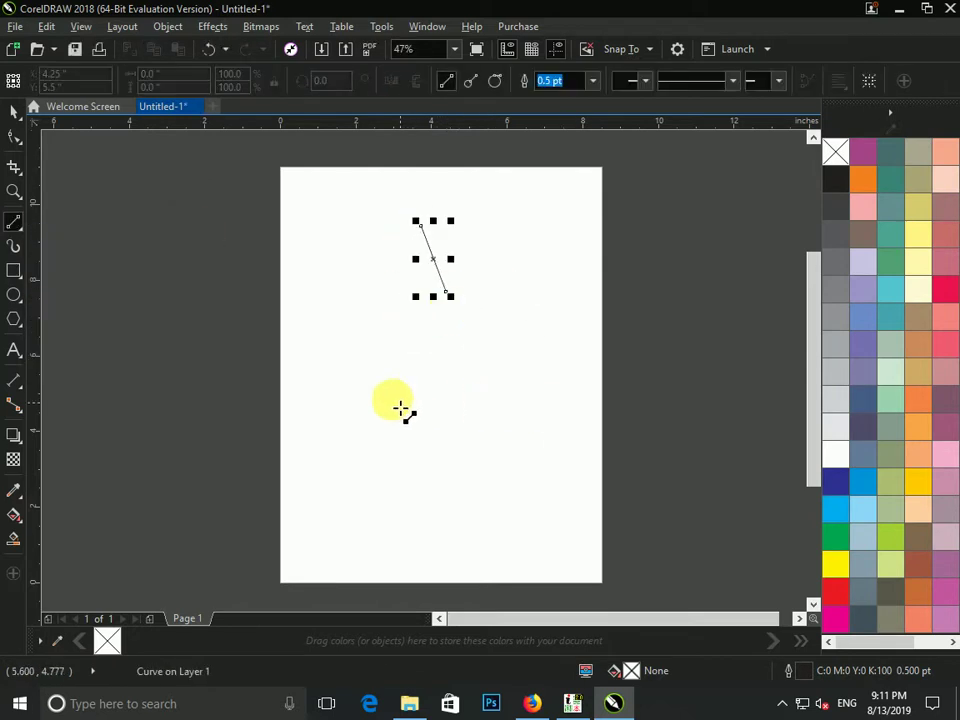
pyautogui.moveTo(355, 330); pyautogui.dragTo(641, 428)
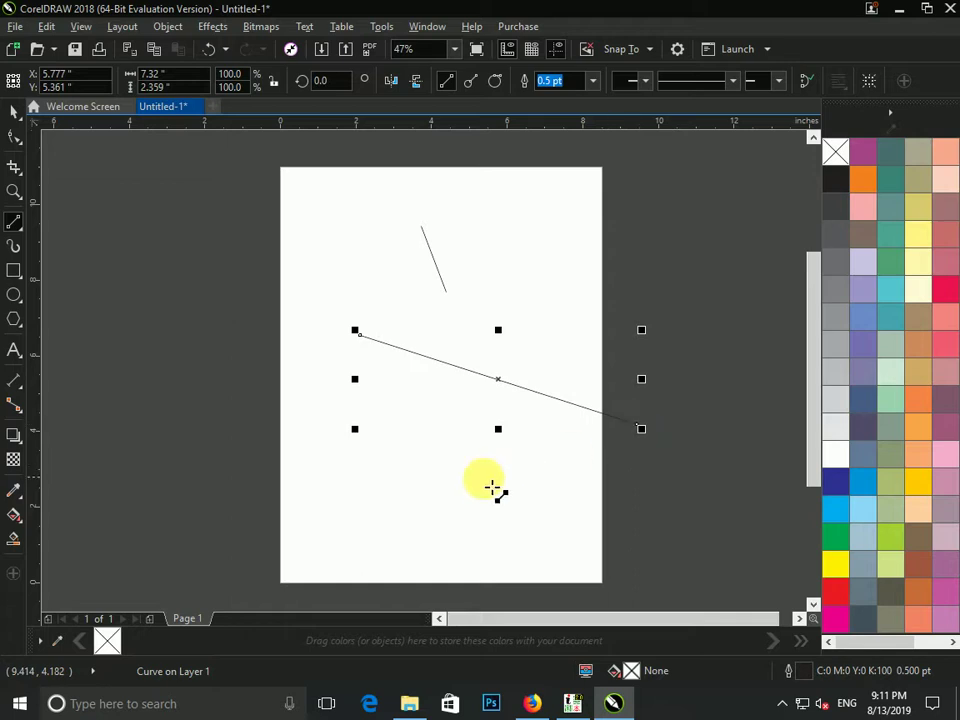
pyautogui.click(641, 429)
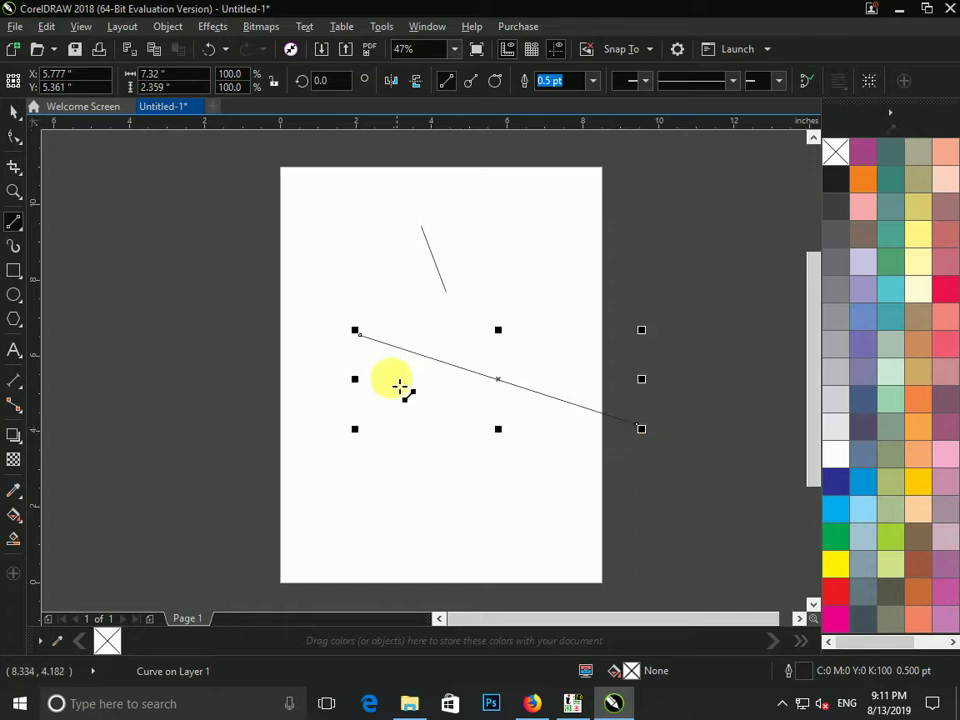
# Step: Add a steeper long line from the longer line's starting point, and try another rising line there before deleting that one
pyautogui.moveTo(371, 343)
pyautogui.mouseDown()
pyautogui.moveTo(467, 510)
pyautogui.moveTo(619, 567)
pyautogui.mouseUp()
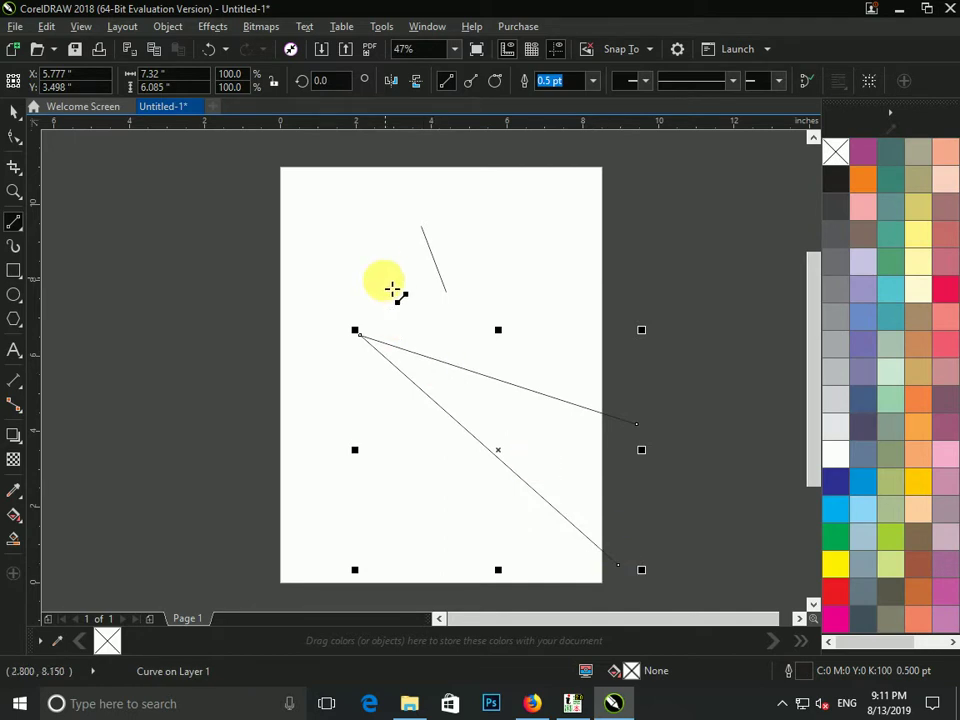
pyautogui.moveTo(411, 339); pyautogui.dragTo(538, 313)
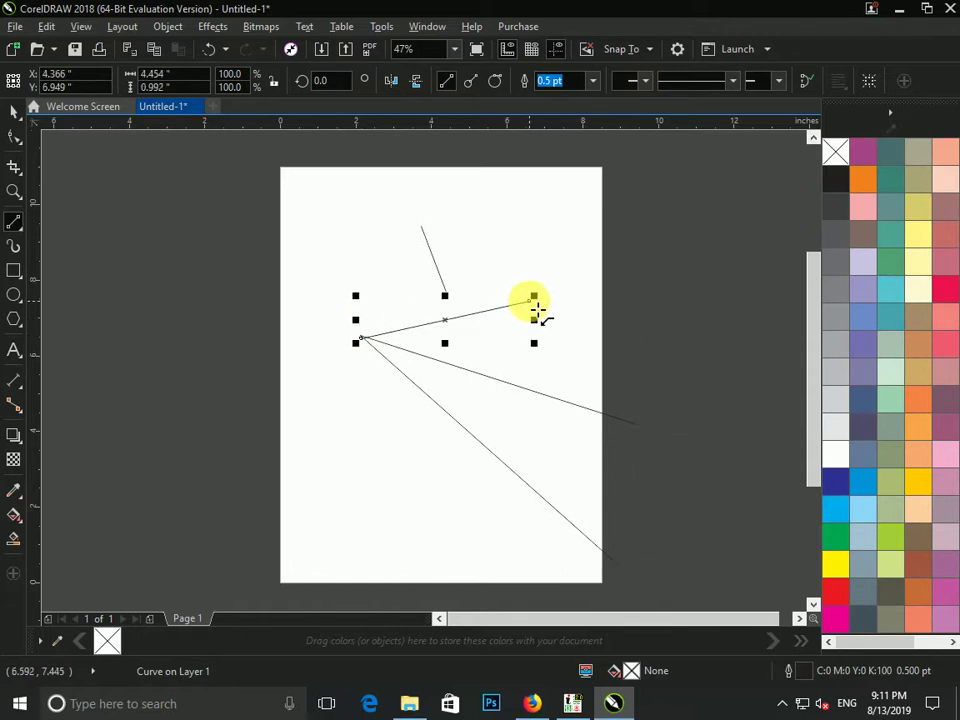
pyautogui.press('Delete')
# Step: Draw a large closed curved shape with the Bézier tool, extending from the middle of the page beyond its left edge
pyautogui.click(12, 234)
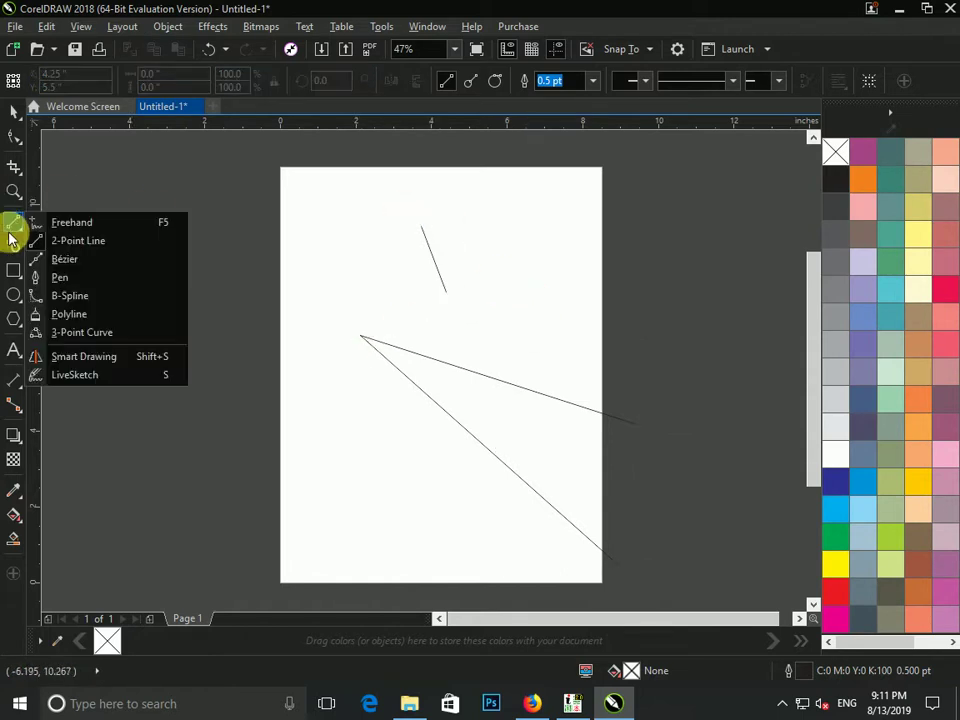
pyautogui.doubleClick(61, 258)
pyautogui.moveTo(337, 272); pyautogui.dragTo(508, 390)
pyautogui.moveTo(339, 452); pyautogui.dragTo(163, 325)
pyautogui.click(61, 258)
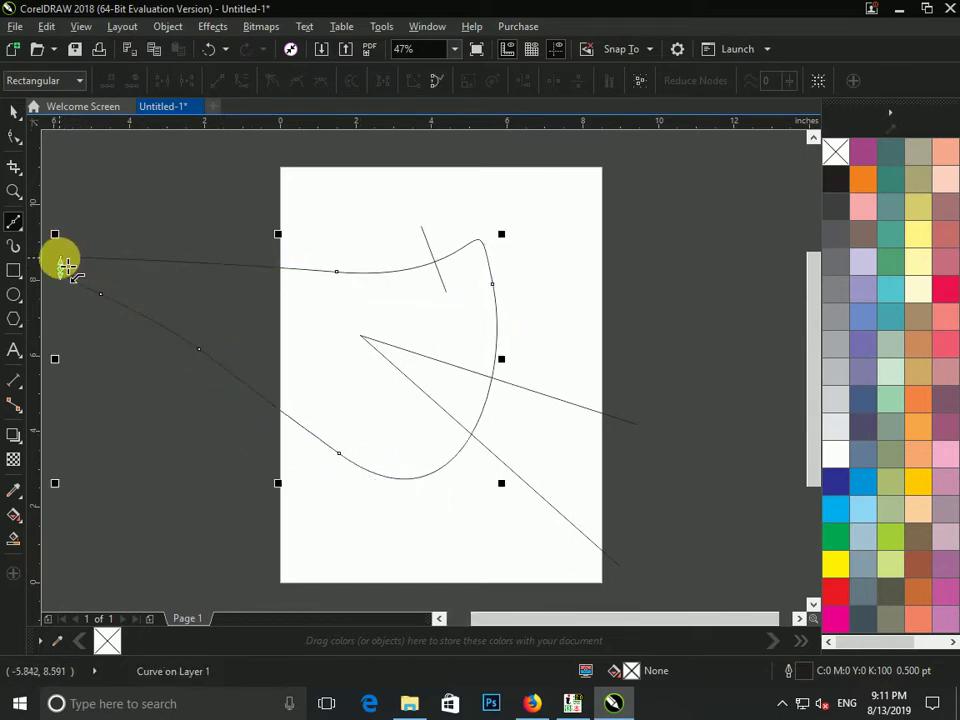
# Step: Fill the closed Bézier shape with blue (C:100 M:100 Y:0 K:0) and delete it
pyautogui.click(845, 490)
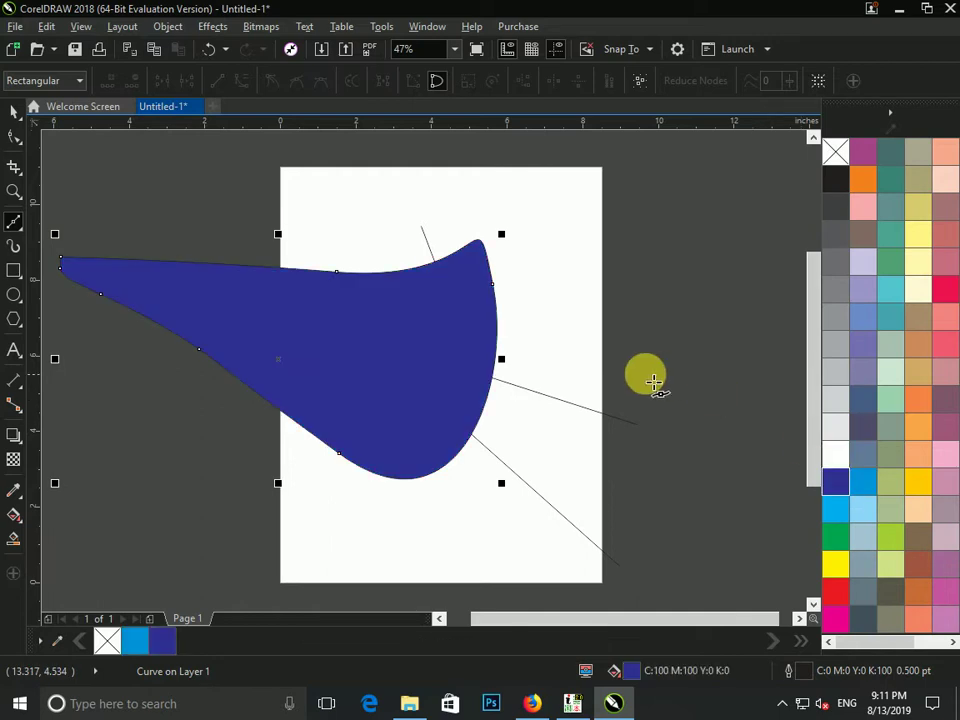
pyautogui.press('Delete')
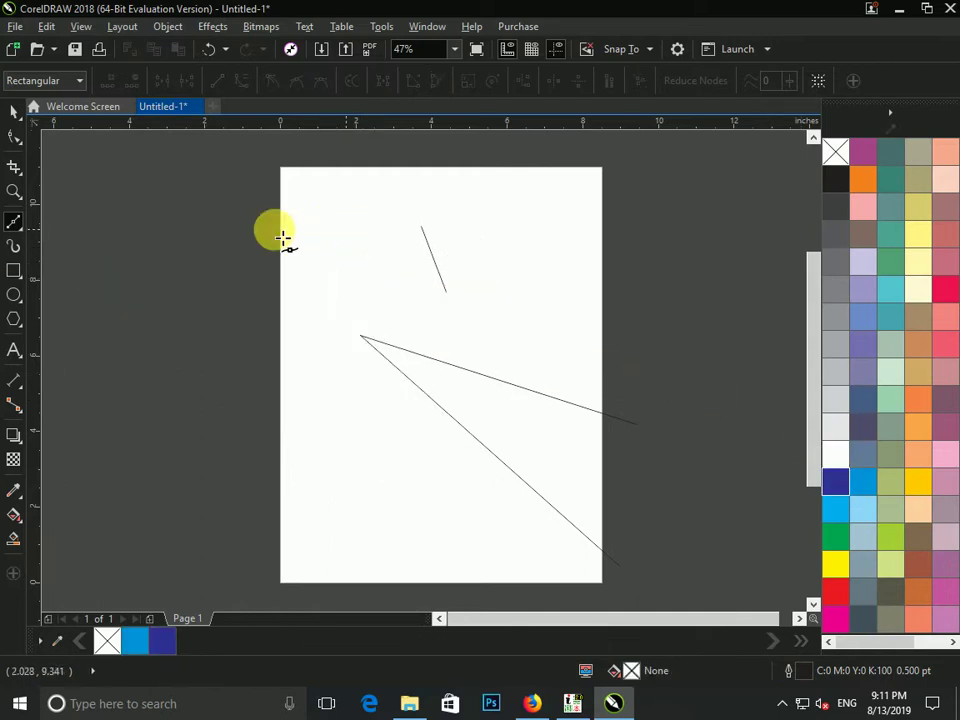
# Step: Draw a closed rounded shape about 4.4 by 4.7 inches with the Pen tool and fill it with teal (C:60 M:0 Y:20 K:20)
pyautogui.click(15, 224)
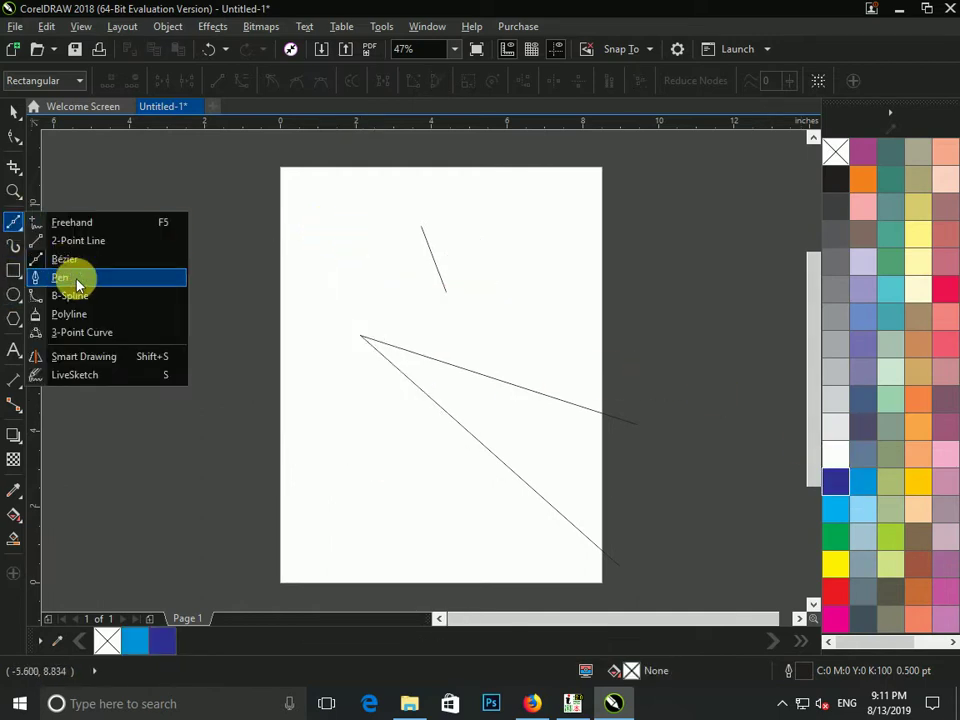
pyautogui.click(75, 276)
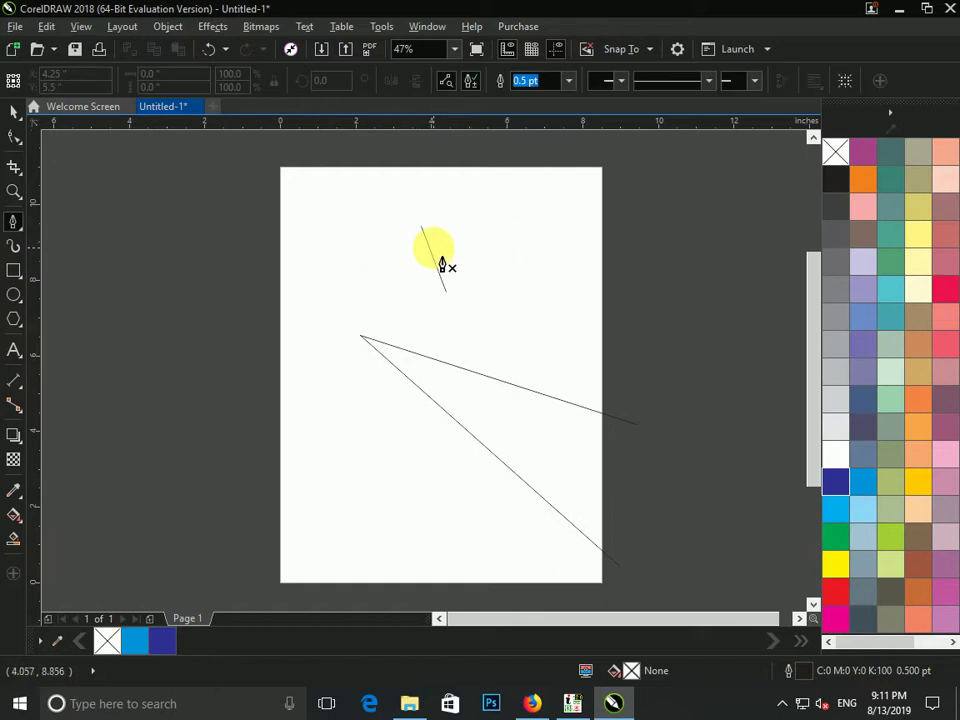
pyautogui.click(553, 219)
pyautogui.moveTo(506, 270); pyautogui.dragTo(498, 322)
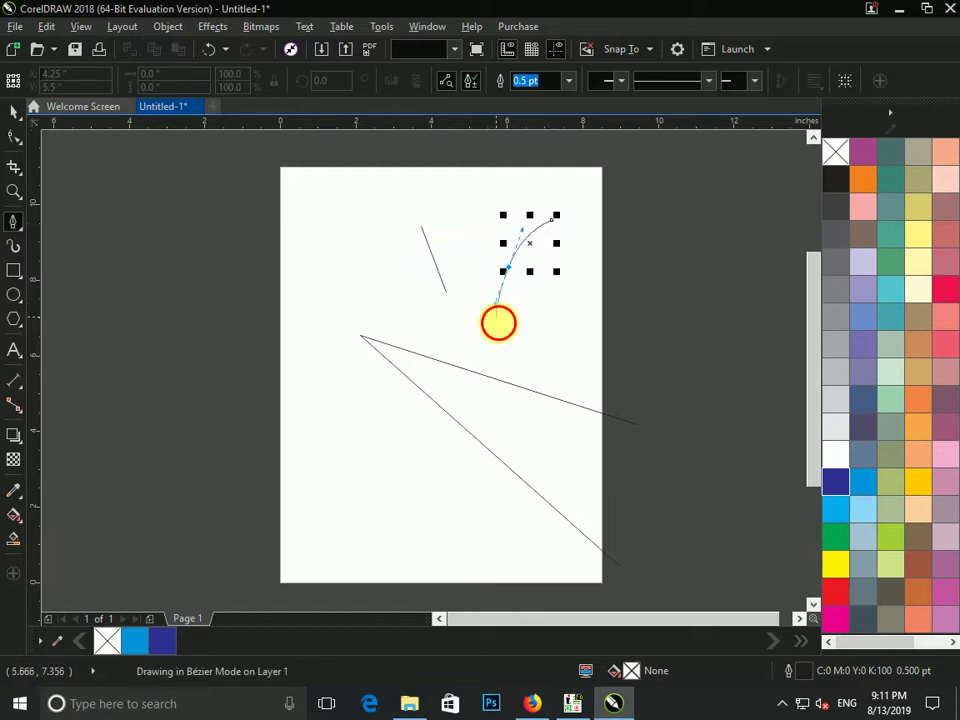
pyautogui.click(498, 322)
pyautogui.moveTo(579, 377); pyautogui.dragTo(588, 378)
pyautogui.moveTo(603, 363); pyautogui.dragTo(624, 346)
pyautogui.moveTo(650, 280); pyautogui.dragTo(629, 206)
pyautogui.moveTo(608, 198); pyautogui.dragTo(586, 198)
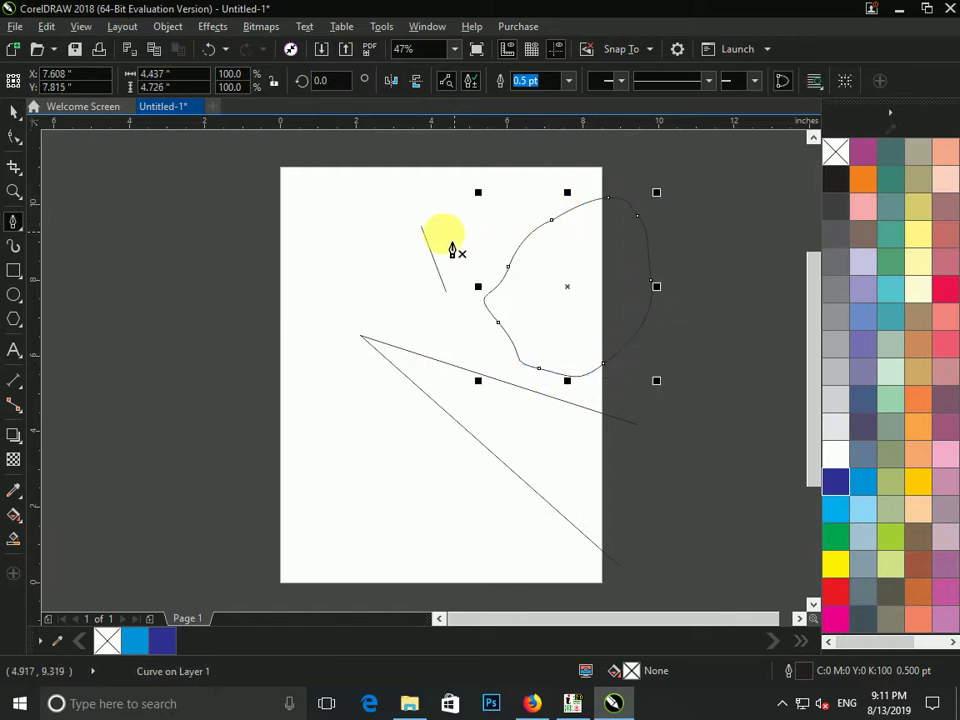
pyautogui.click(890, 316)
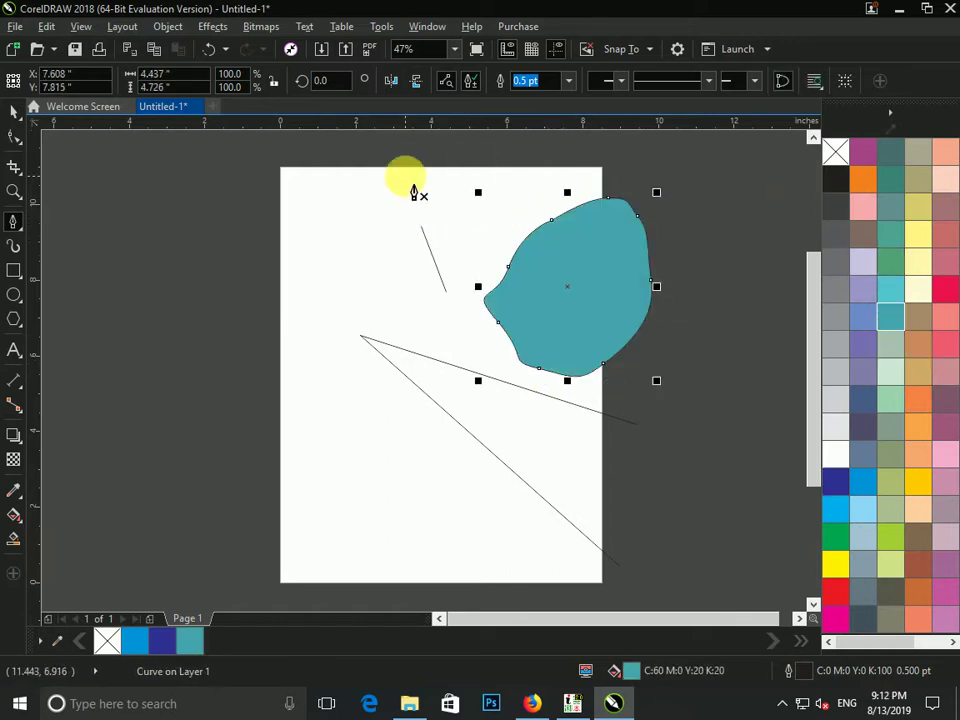
# Step: Delete the teal shape and all remaining lines from the page
pyautogui.click(13, 108)
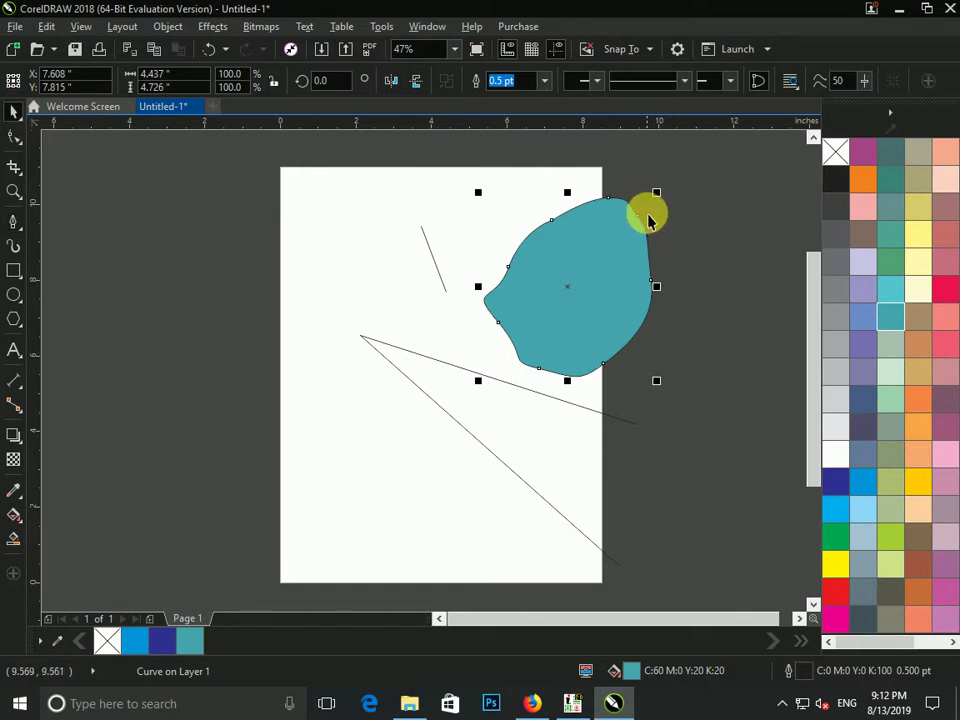
pyautogui.rightClick(589, 254)
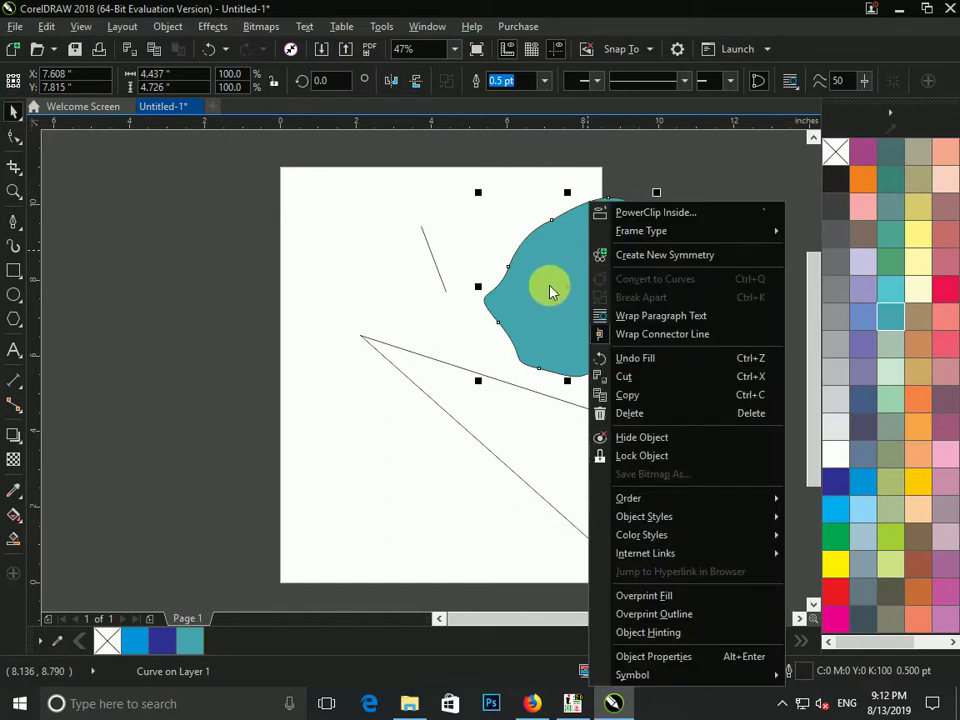
pyautogui.click(629, 413)
pyautogui.moveTo(739, 176); pyautogui.dragTo(337, 590)
pyautogui.press('Delete')
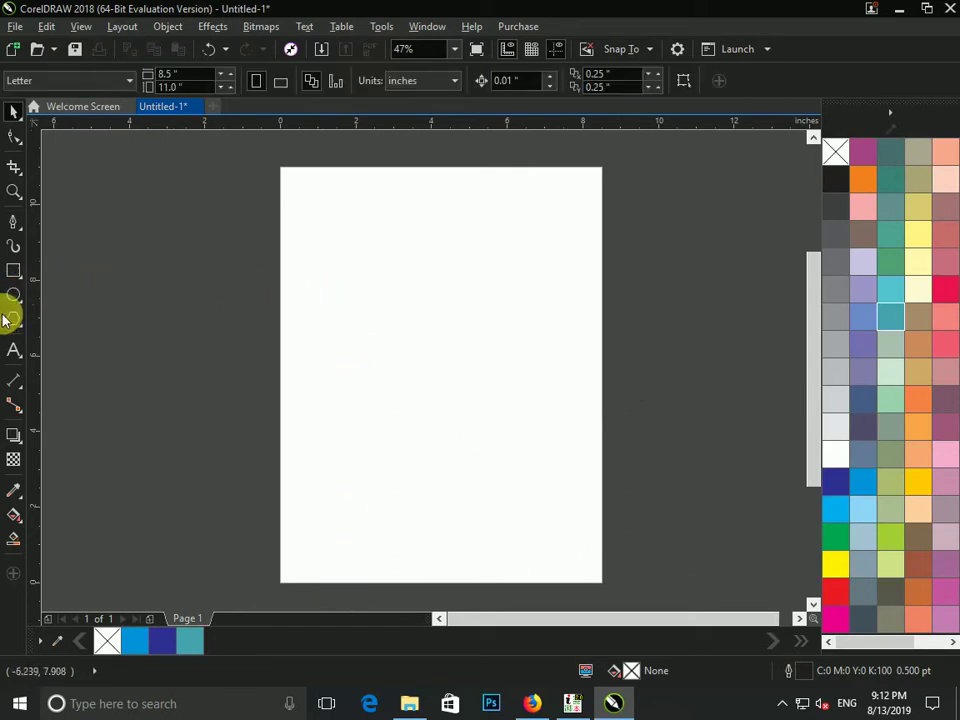
# Step: Draw a closed B-Spline curve about 3.9 by 3 inches in the middle of the page
pyautogui.click(14, 218)
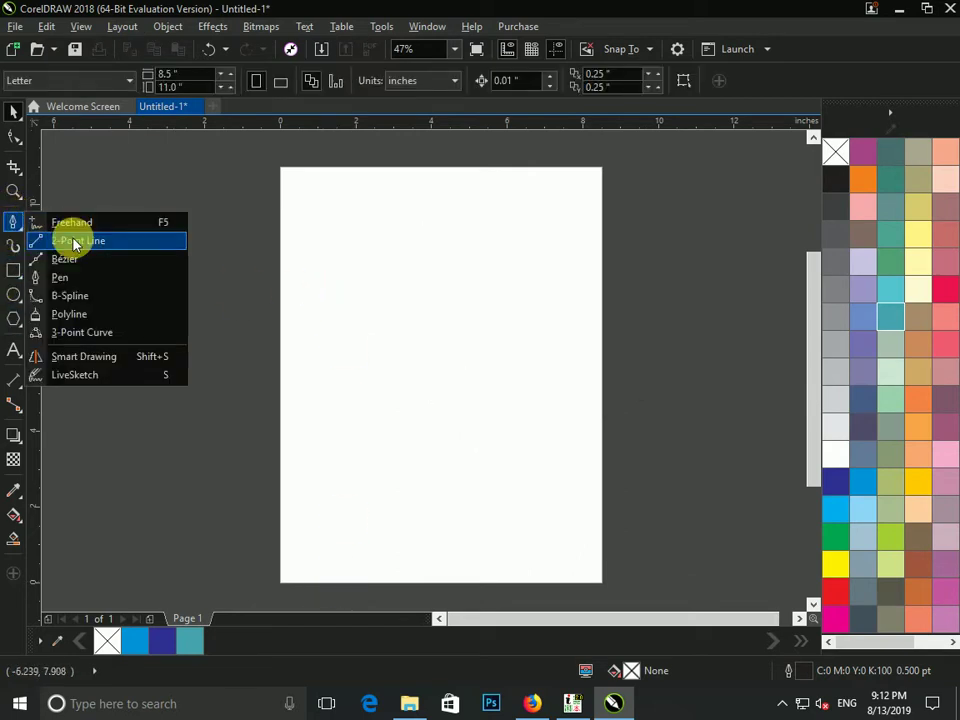
pyautogui.click(70, 296)
pyautogui.click(401, 266)
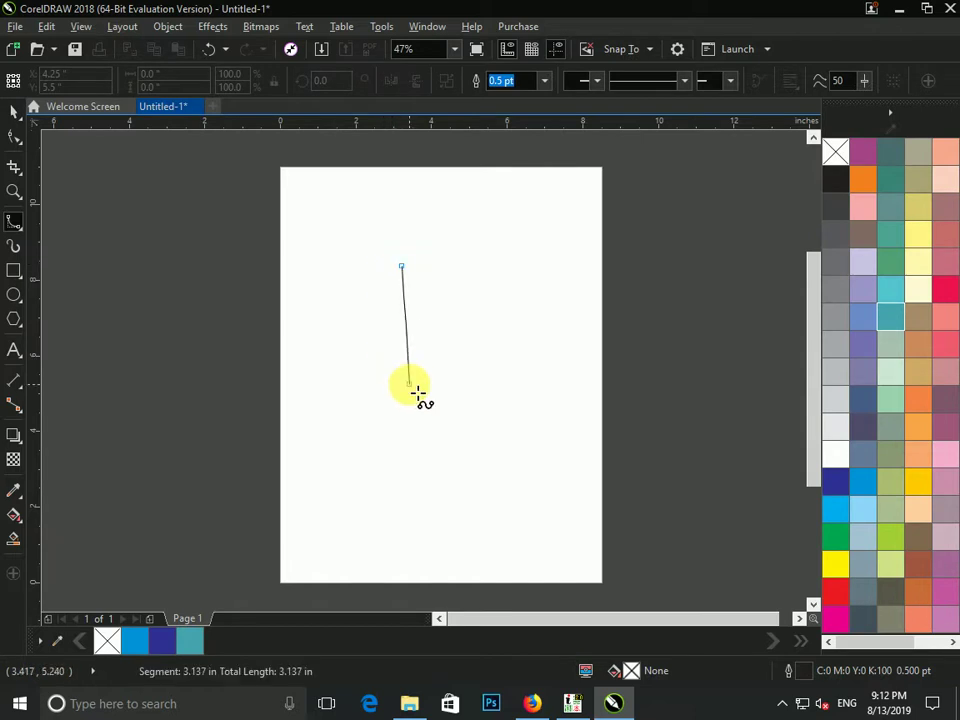
pyautogui.click(517, 380)
pyautogui.click(437, 435)
pyautogui.click(300, 371)
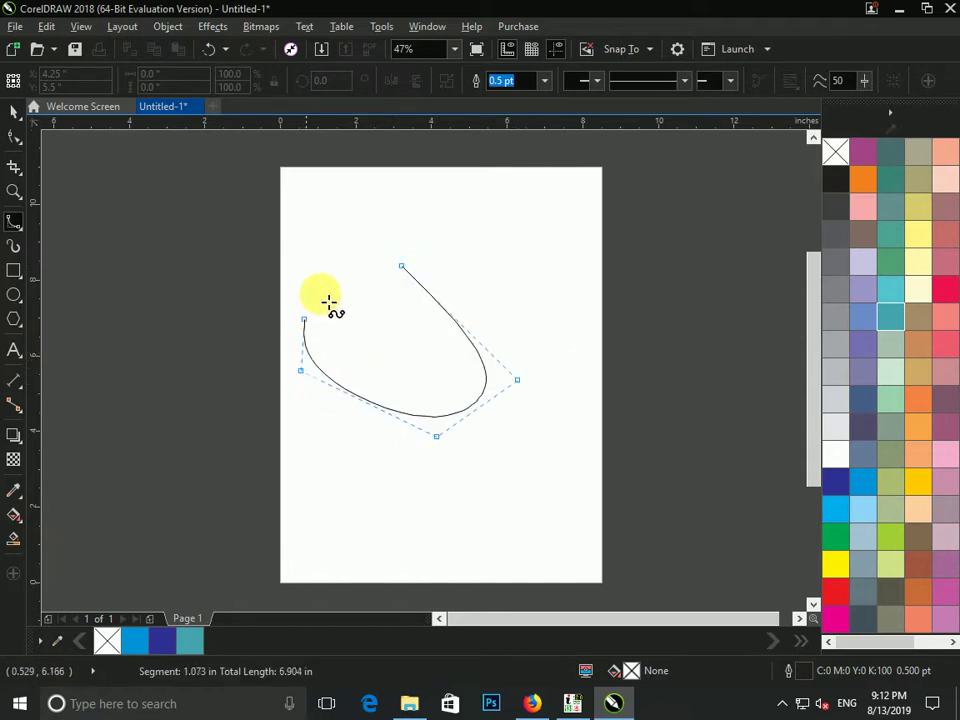
pyautogui.click(401, 268)
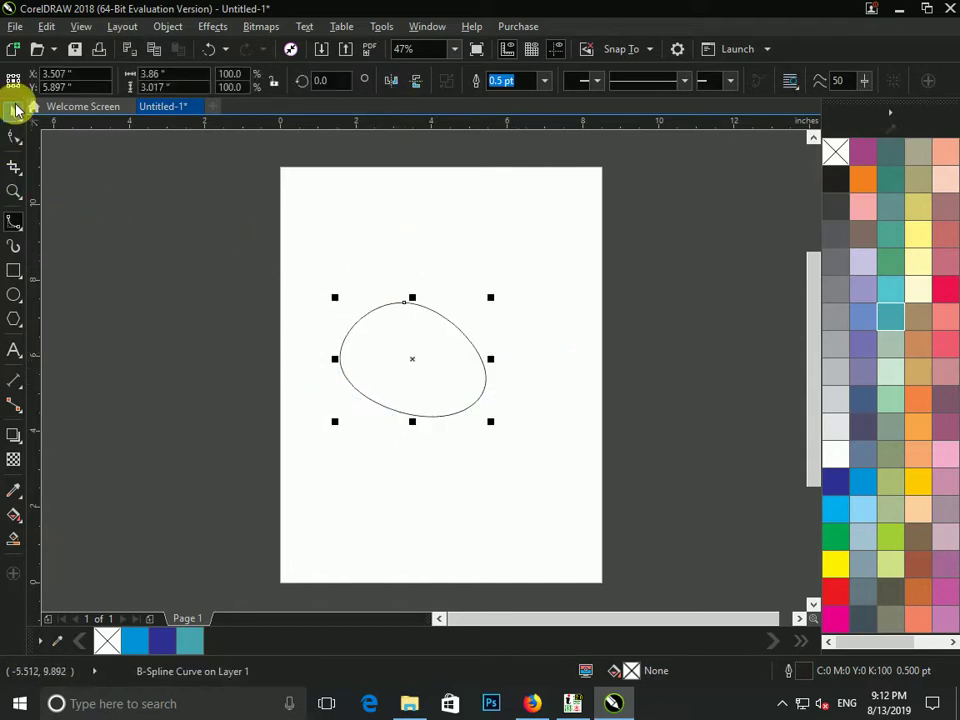
# Step: Fill the closed B-Spline curve with red (C:0 M:100 Y:100 K:0) and move it to the page's upper-right corner
pyautogui.click(15, 110)
pyautogui.click(446, 334)
pyautogui.moveTo(459, 321); pyautogui.dragTo(526, 281)
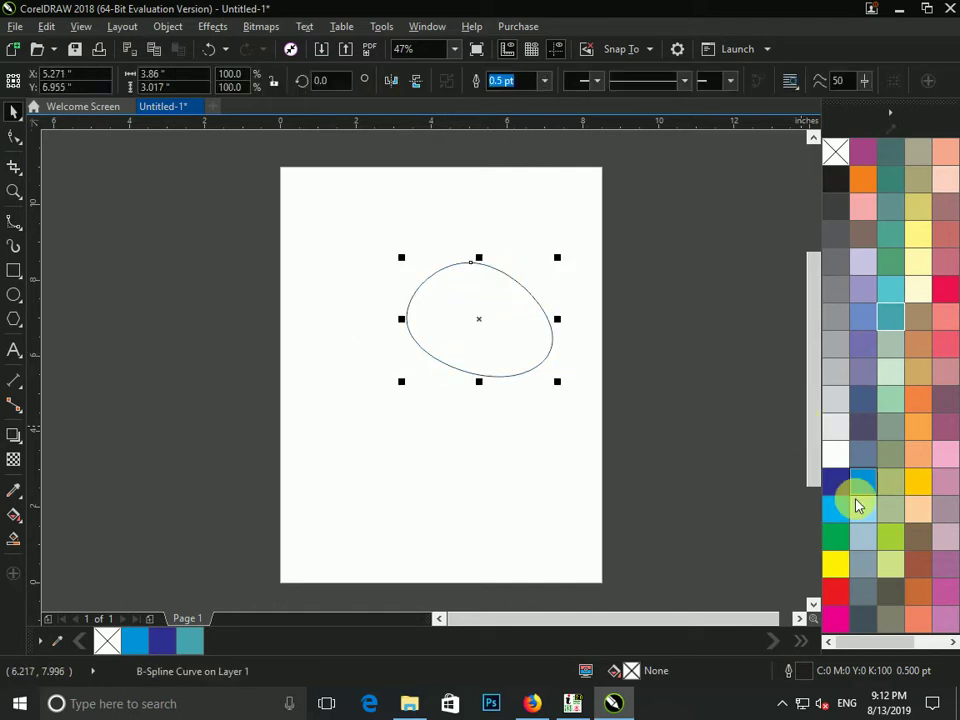
pyautogui.click(836, 591)
pyautogui.moveTo(556, 320); pyautogui.dragTo(610, 252)
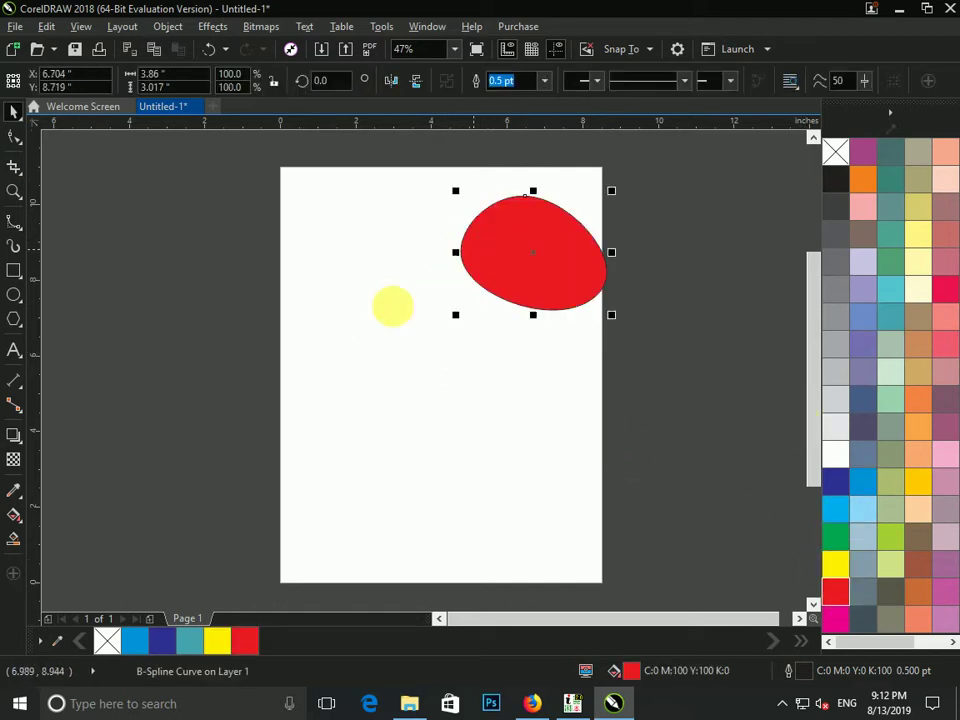
pyautogui.click(167, 270)
# Step: Draw a rectangle about 3.8 by 4.7 inches on the page's left half and fill it with blue (C:100 M:100 Y:0 K:0)
pyautogui.click(14, 270)
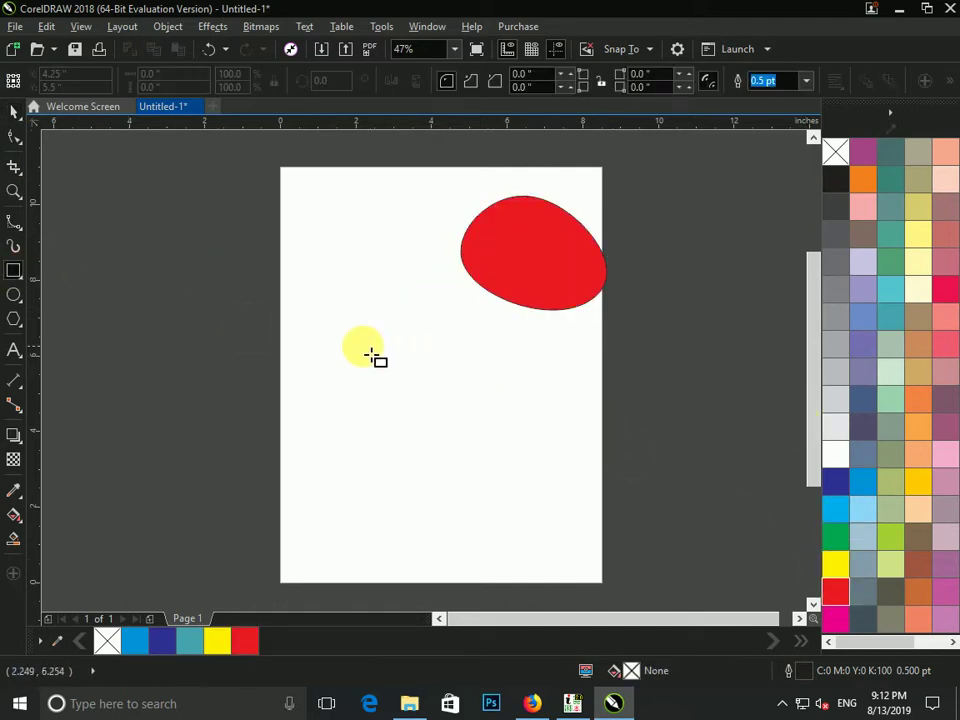
pyautogui.moveTo(371, 347); pyautogui.dragTo(445, 434)
pyautogui.click(833, 485)
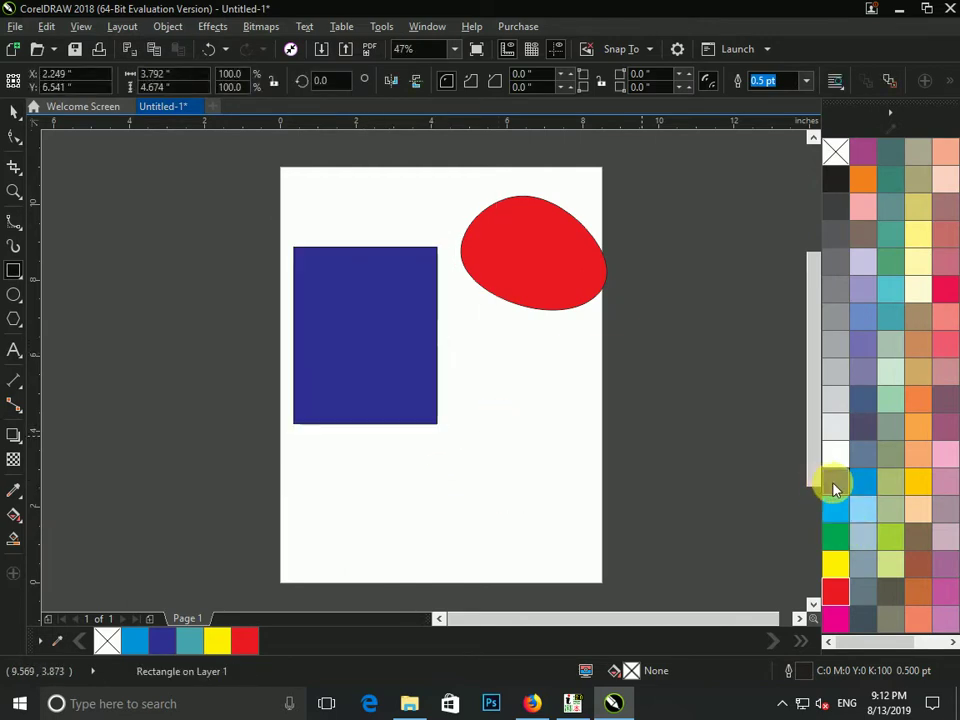
# Step: Try to draw a 3-Point Rectangle from the blue rectangle's right edge, then undo it
pyautogui.click(15, 271)
pyautogui.click(19, 294)
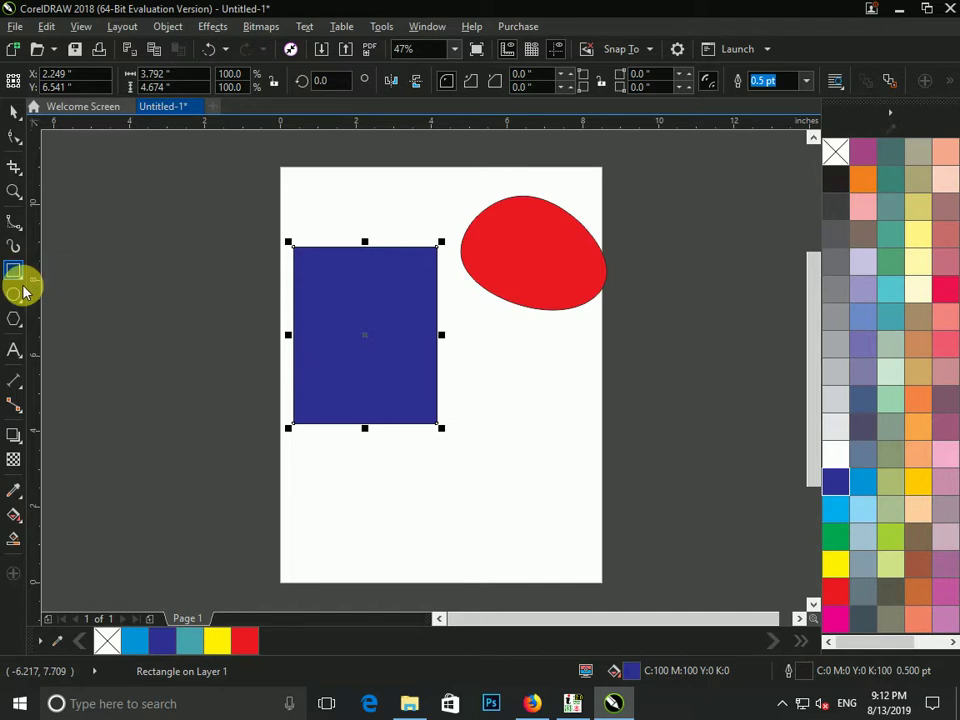
pyautogui.click(18, 275)
pyautogui.click(54, 289)
pyautogui.moveTo(436, 363); pyautogui.dragTo(562, 498)
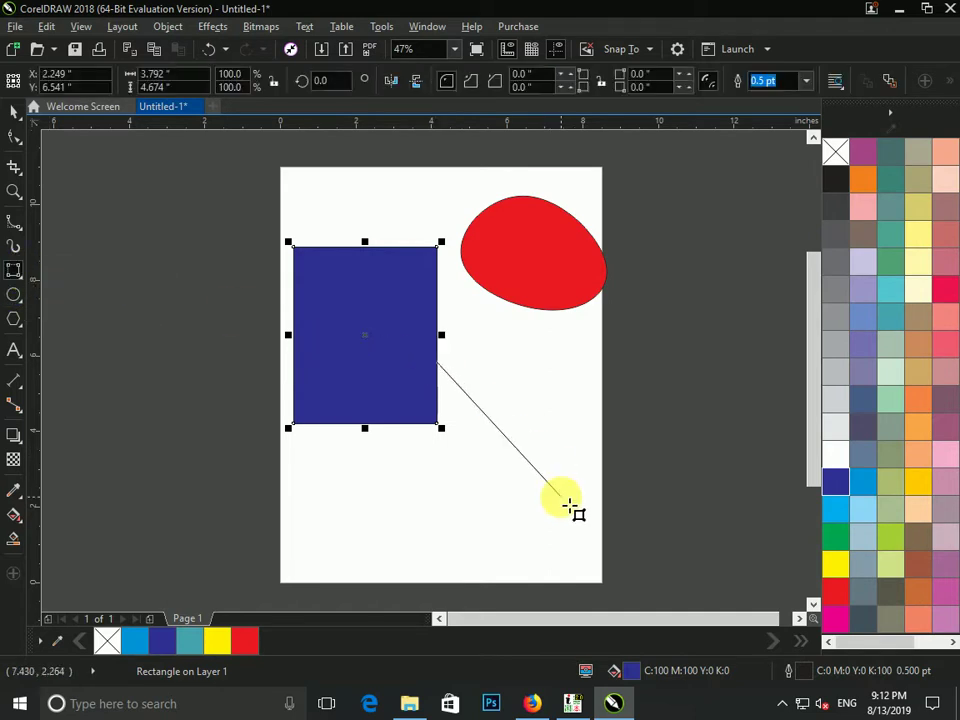
pyautogui.click(587, 394)
pyautogui.hotkey('ctrl', 'z')
# Step: Draw a slightly tilted 3-Point Rectangle about 3.6 by 4.1 inches below the red shape, fill it light blue and delete it
pyautogui.moveTo(476, 334); pyautogui.dragTo(604, 329)
pyautogui.click(600, 480)
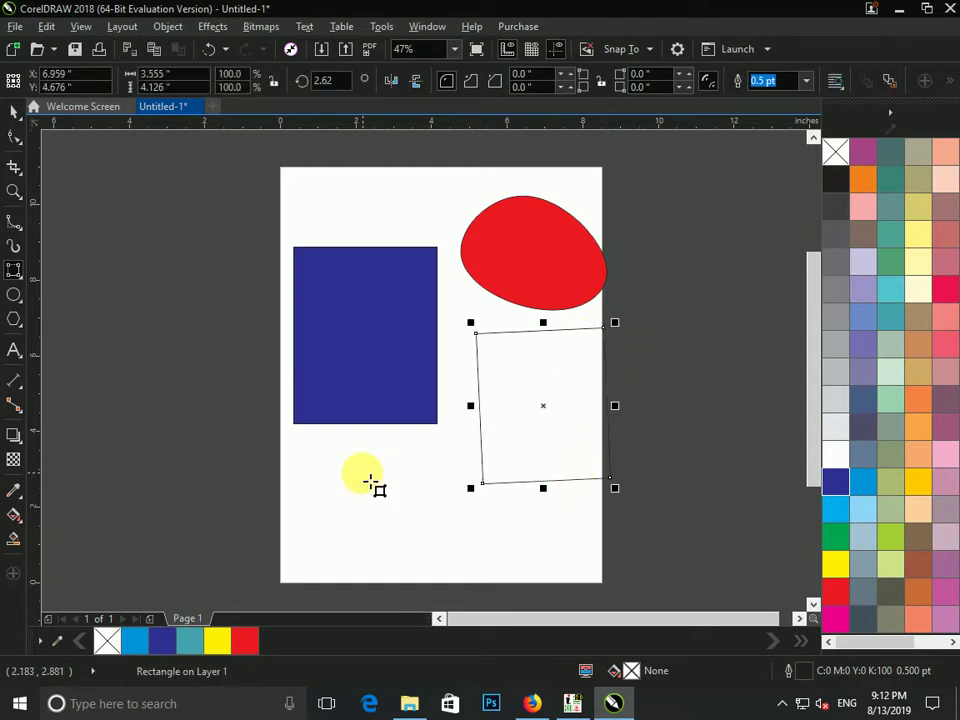
pyautogui.click(872, 506)
pyautogui.press('Delete')
# Step: Draw three ellipses on the lower part of the page: a large wide one, a tall one and a thin flat one
pyautogui.click(14, 274)
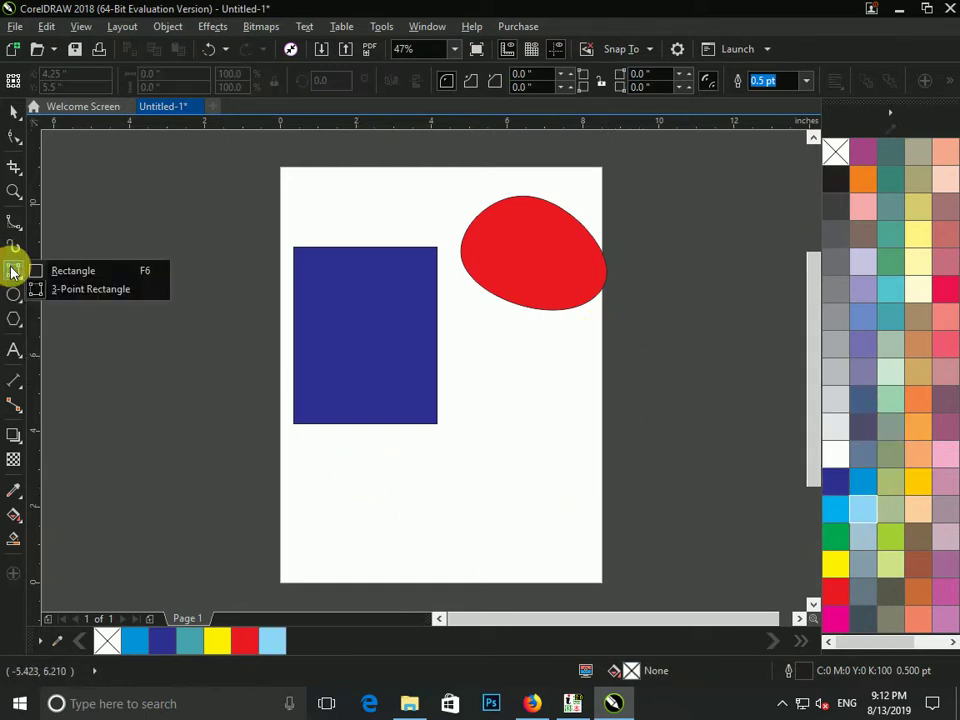
pyautogui.click(14, 274)
pyautogui.click(14, 274)
pyautogui.click(13, 295)
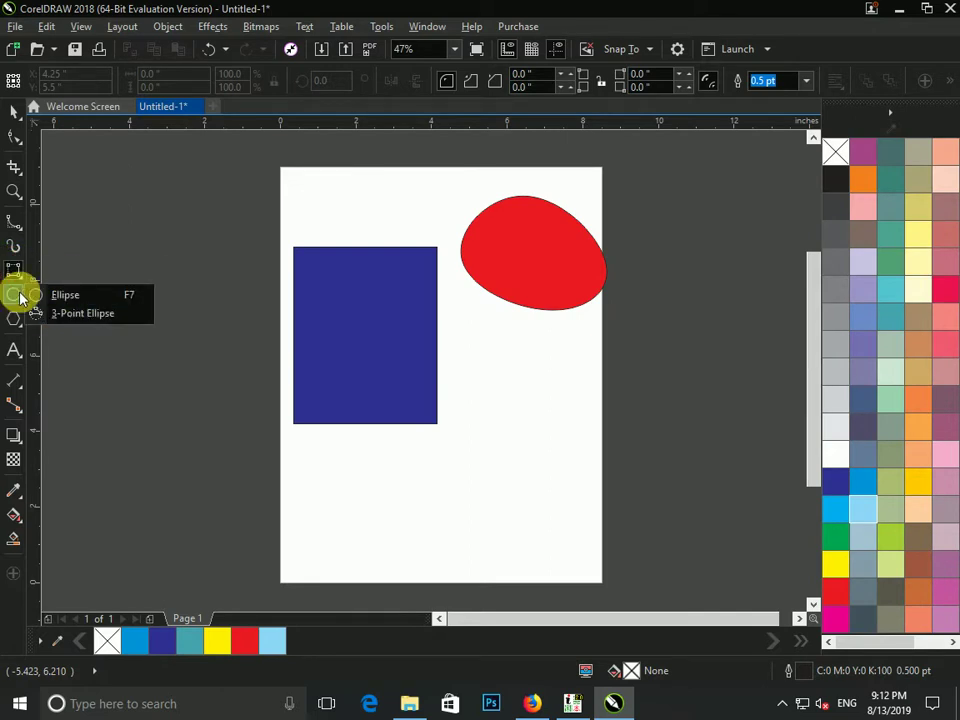
pyautogui.click(60, 295)
pyautogui.moveTo(477, 338); pyautogui.dragTo(645, 448)
pyautogui.moveTo(389, 459); pyautogui.dragTo(482, 576)
pyautogui.moveTo(524, 478); pyautogui.dragTo(634, 509)
# Step: Select the three ellipses together and fill them with red (C:0 M:100 Y:100 K:0)
pyautogui.press('space')
pyautogui.moveTo(696, 326); pyautogui.dragTo(345, 583)
pyautogui.click(838, 592)
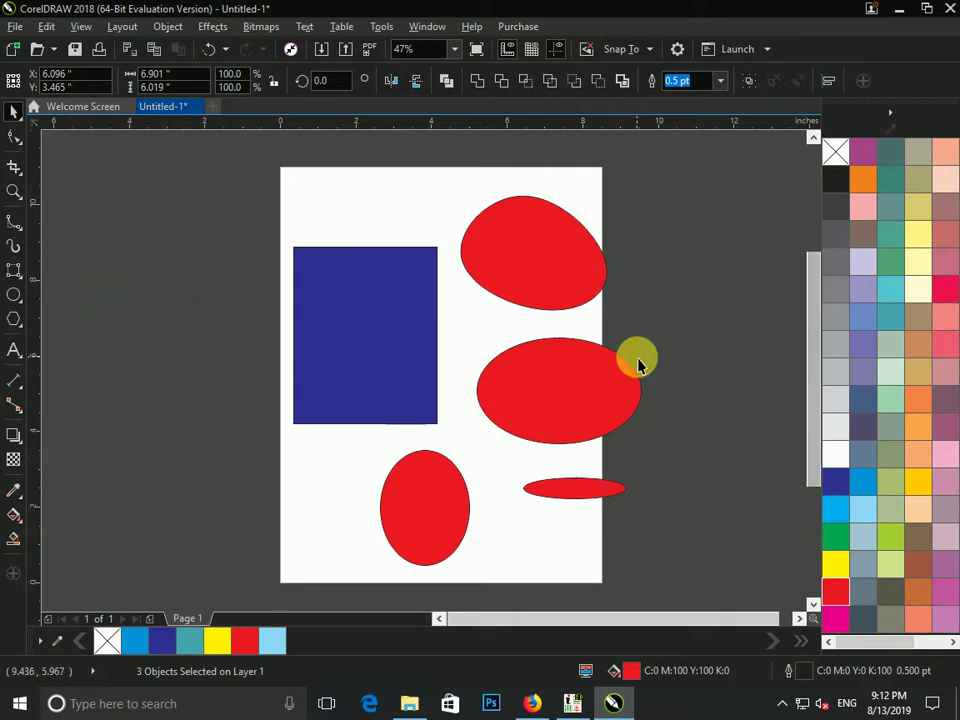
# Step: Try several fill colours on the large wide ellipse, ending with orange, and deselect it
pyautogui.click(632, 362)
pyautogui.click(872, 505)
pyautogui.click(893, 486)
pyautogui.click(913, 398)
pyautogui.click(77, 315)
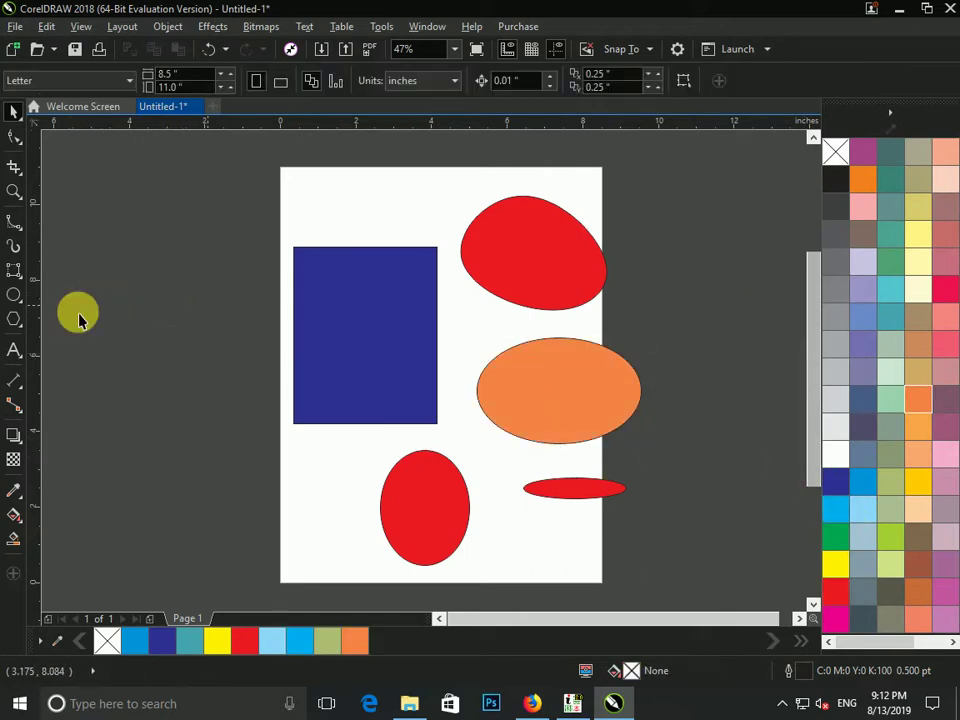
# Step: Draw a five-pointed star about 4.6 by 5.3 inches outside the page's left edge
pyautogui.moveTo(13, 323)
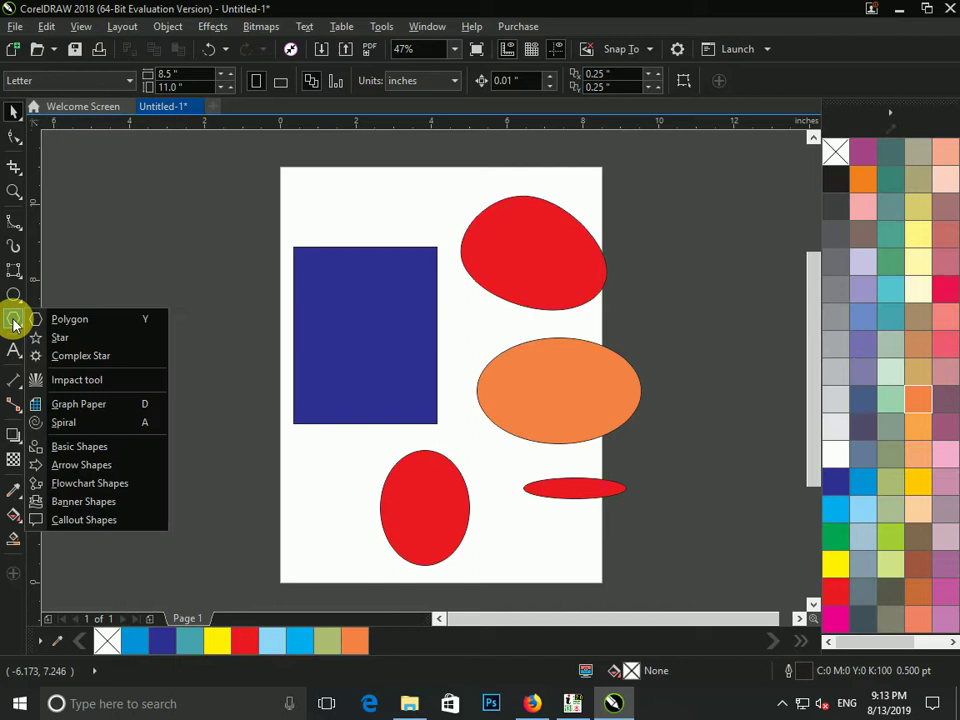
pyautogui.click(73, 337)
pyautogui.moveTo(71, 231); pyautogui.dragTo(246, 438)
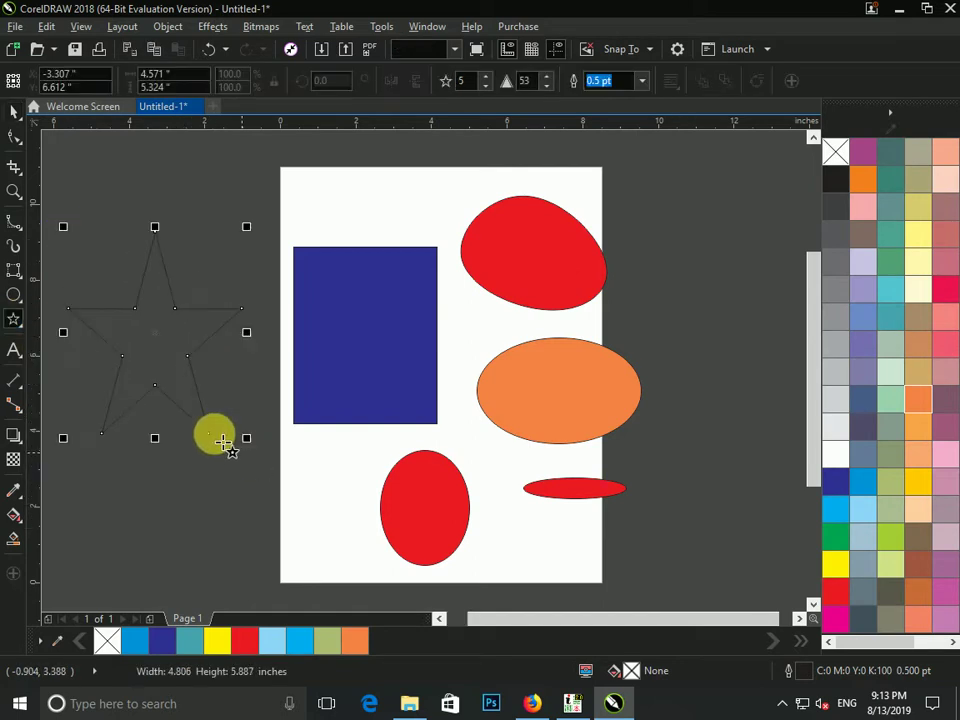
# Step: Draw a pentagon about 2.4 by 2.7 inches and move it below the blue rectangle
pyautogui.moveTo(13, 323)
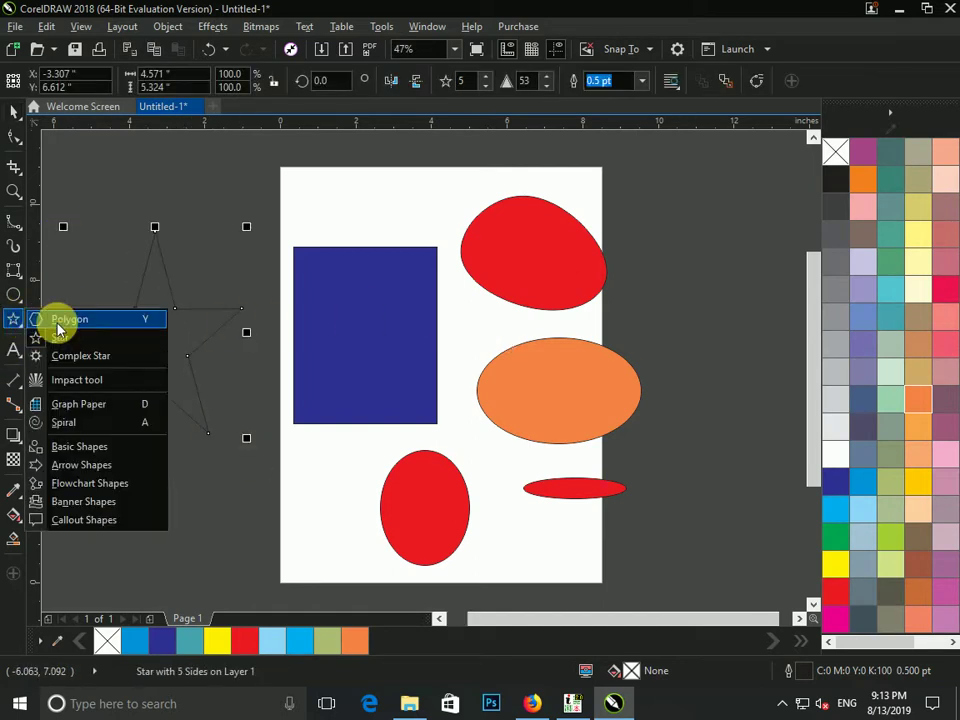
pyautogui.click(57, 328)
pyautogui.moveTo(232, 160); pyautogui.dragTo(336, 281)
pyautogui.click(12, 114)
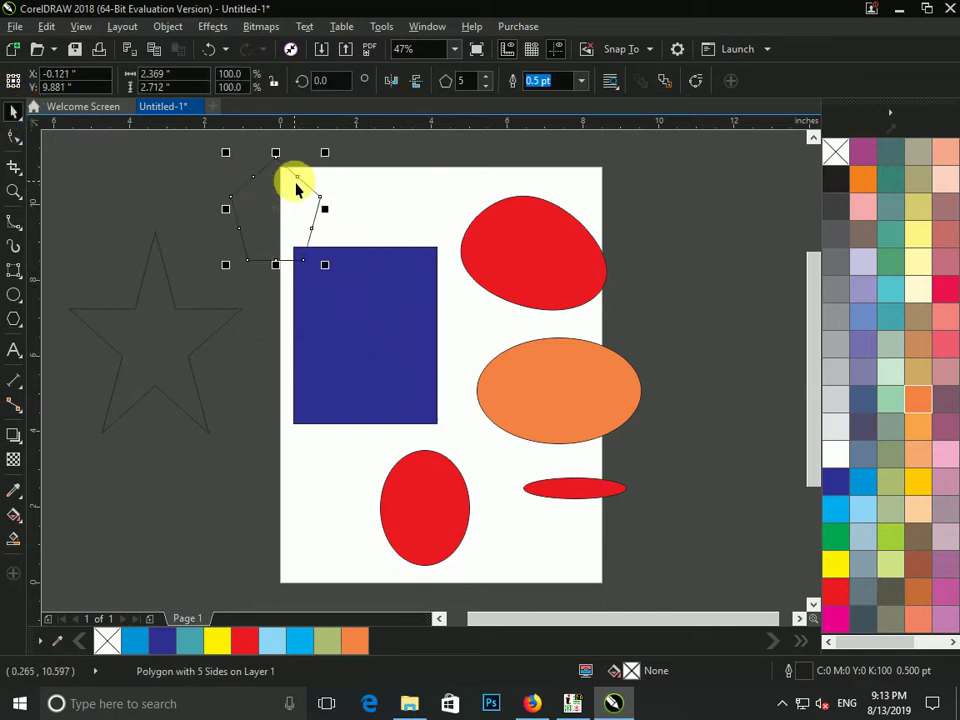
pyautogui.moveTo(310, 189); pyautogui.dragTo(350, 448)
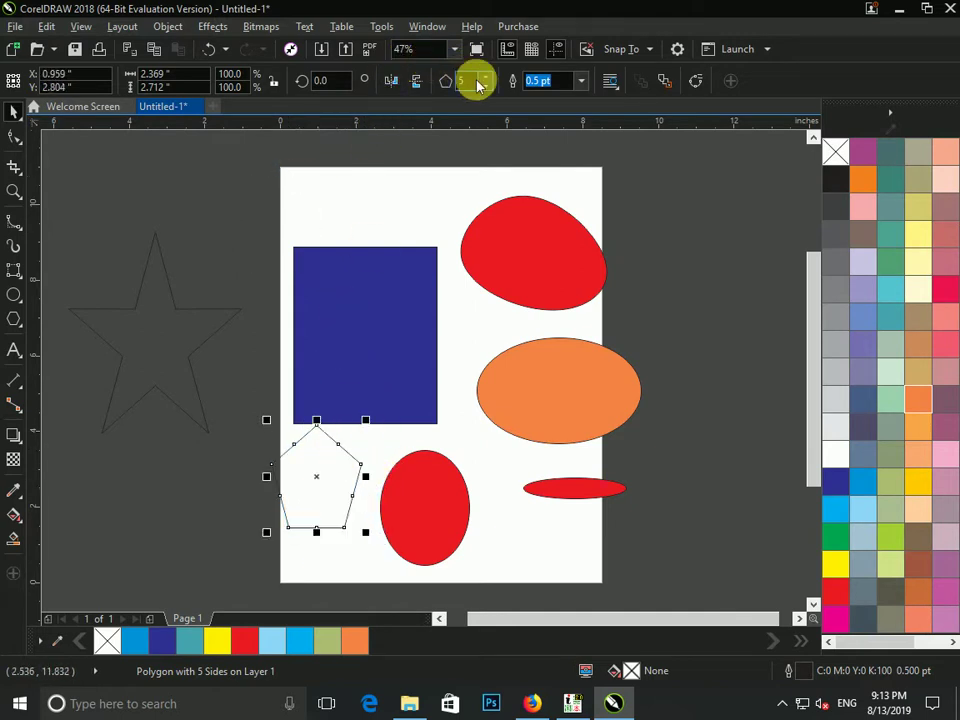
# Step: Set the polygon's number of sides to 16
pyautogui.click(487, 77)
pyautogui.click(486, 77)
pyautogui.click(486, 77)
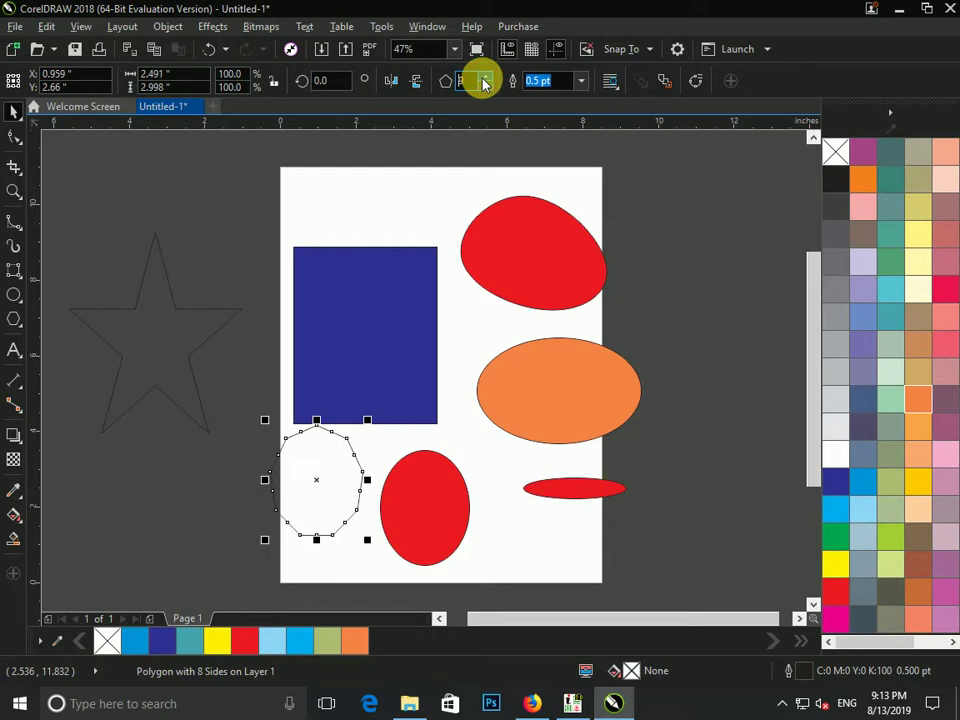
pyautogui.click(484, 77)
pyautogui.click(484, 77)
pyautogui.click(484, 77)
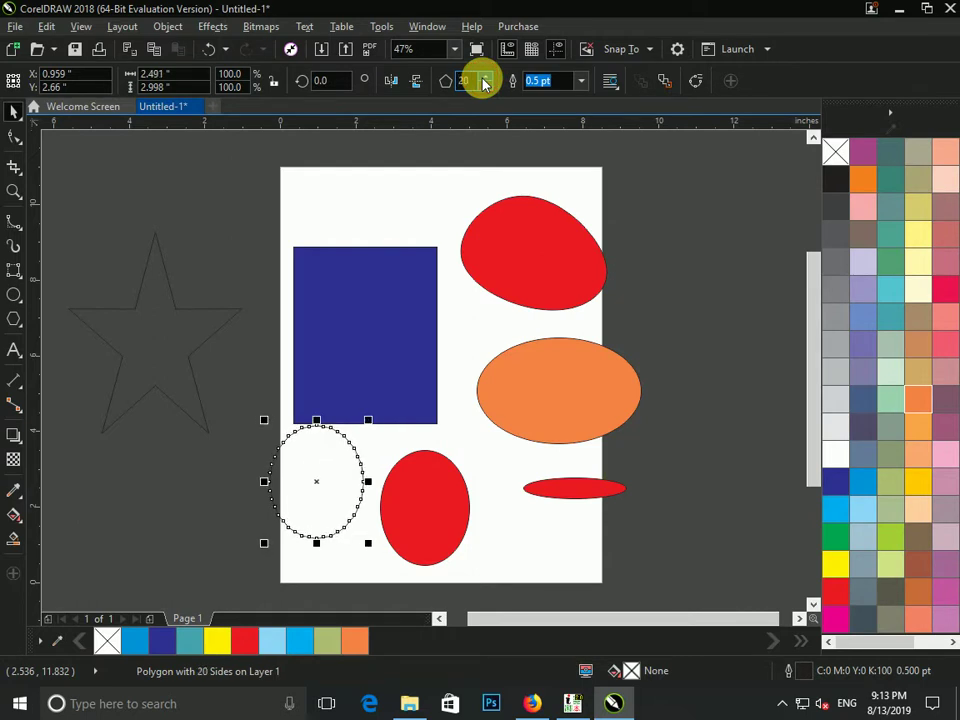
pyautogui.click(484, 87)
pyautogui.click(484, 87)
pyautogui.click(484, 87)
pyautogui.click(484, 87)
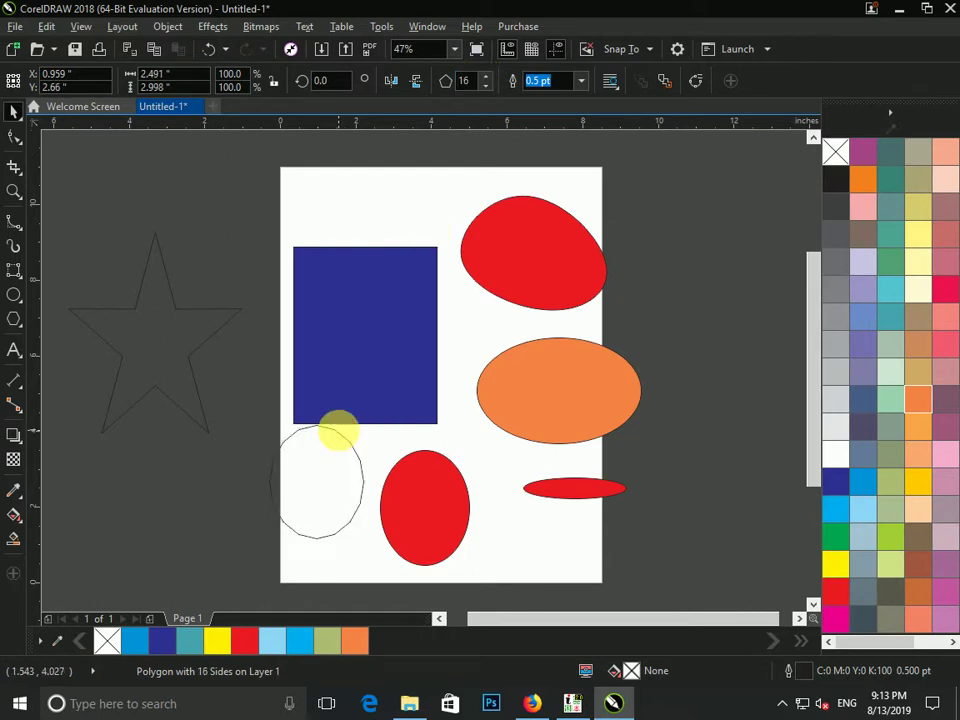
# Step: Reshape the 16-sided polygon into a spiky starburst by pulling its top node inward with the Shape tool
pyautogui.click(13, 192)
pyautogui.moveTo(443, 364); pyautogui.dragTo(231, 568)
pyautogui.click(13, 116)
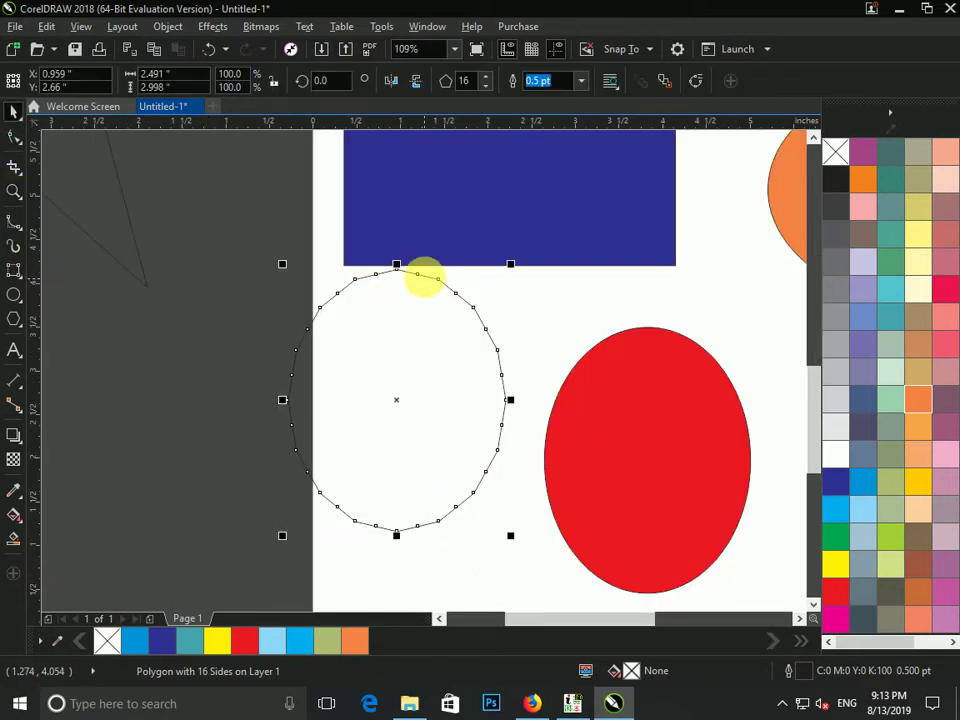
pyautogui.click(441, 278)
pyautogui.click(437, 279)
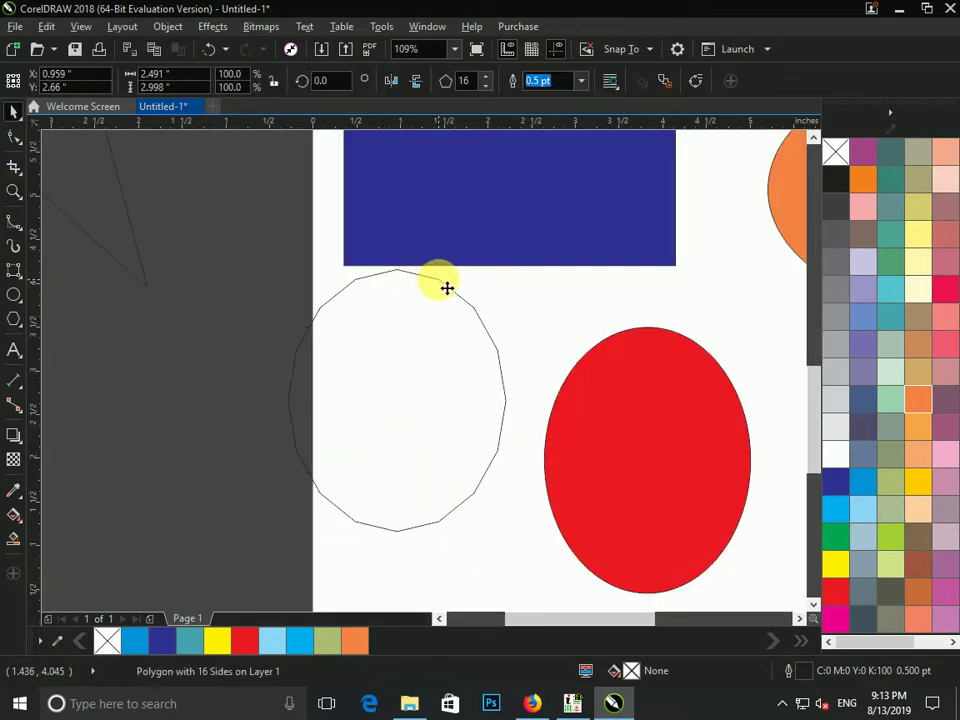
pyautogui.click(13, 140)
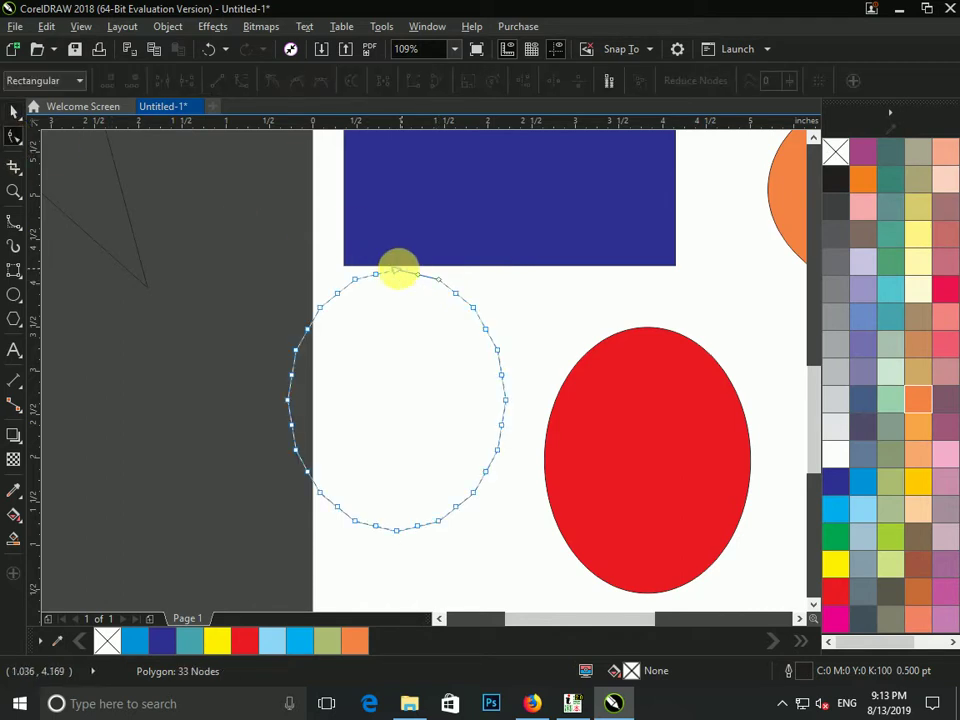
pyautogui.moveTo(398, 268); pyautogui.dragTo(399, 320)
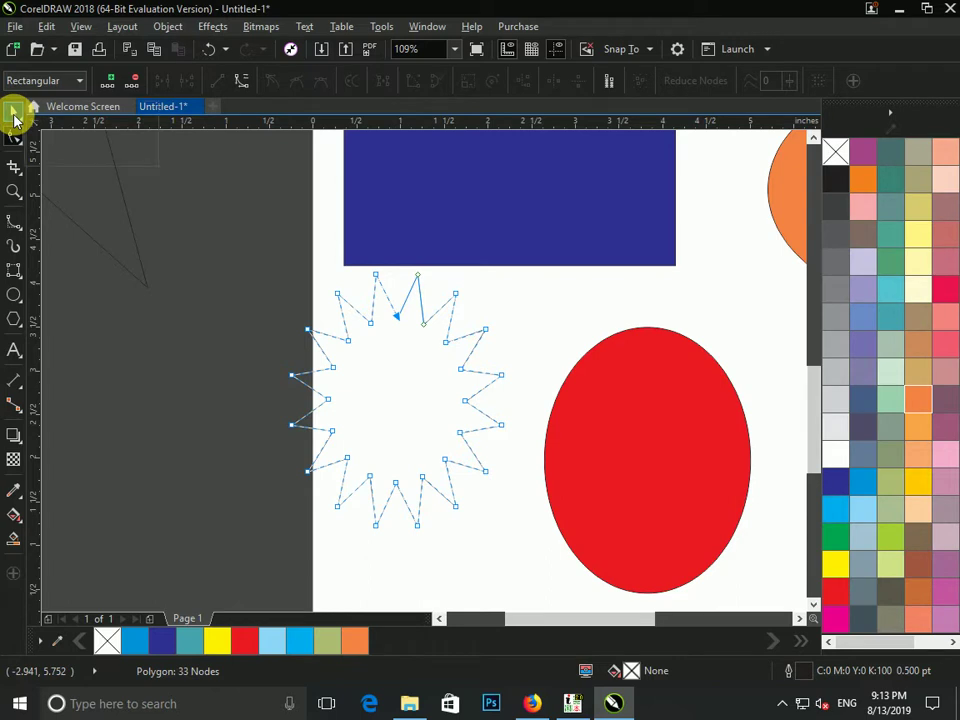
# Step: Fill the starburst with green (C:100 M:0 Y:100 K:0)
pyautogui.click(14, 118)
pyautogui.click(99, 118)
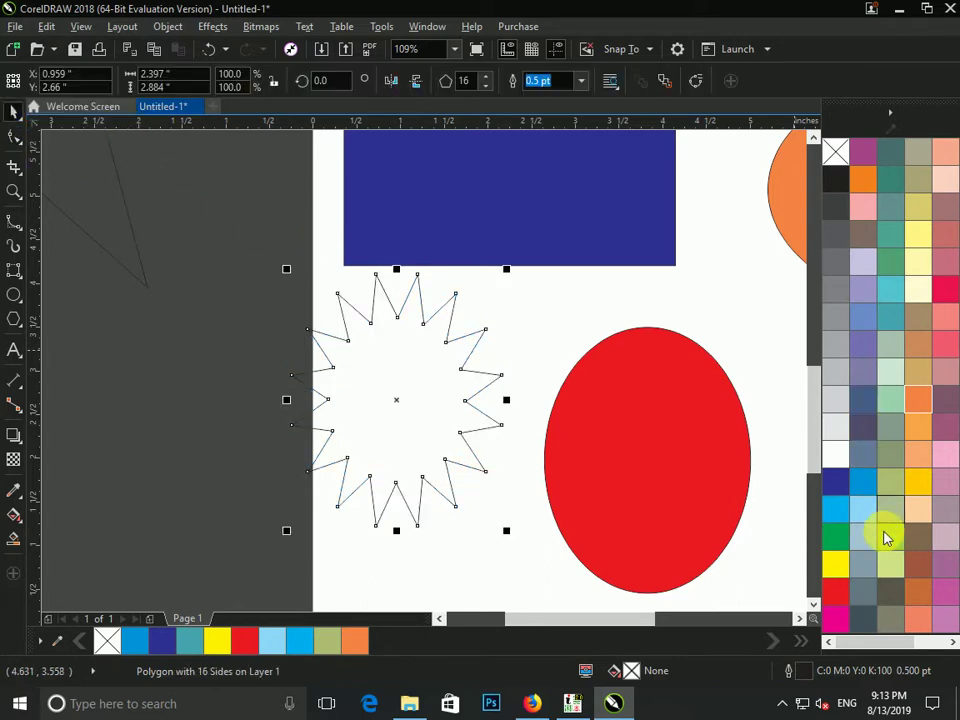
pyautogui.click(834, 537)
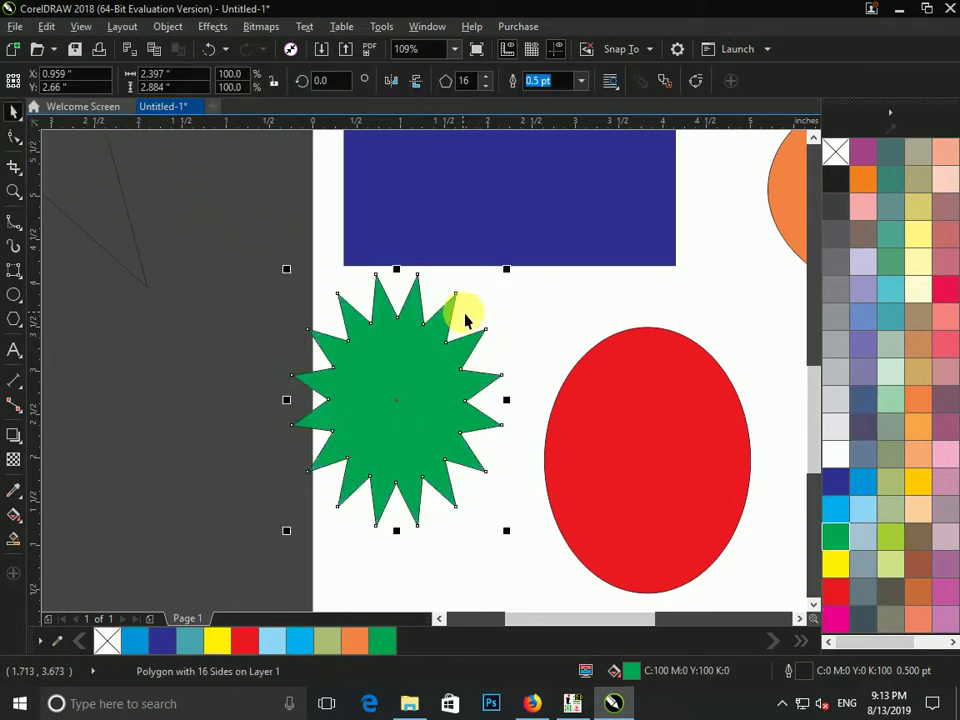
# Step: Increase the green starburst's number of sides to 27
pyautogui.click(486, 77)
pyautogui.click(486, 77)
pyautogui.click(486, 77)
pyautogui.click(486, 77)
pyautogui.click(486, 77)
pyautogui.click(486, 77)
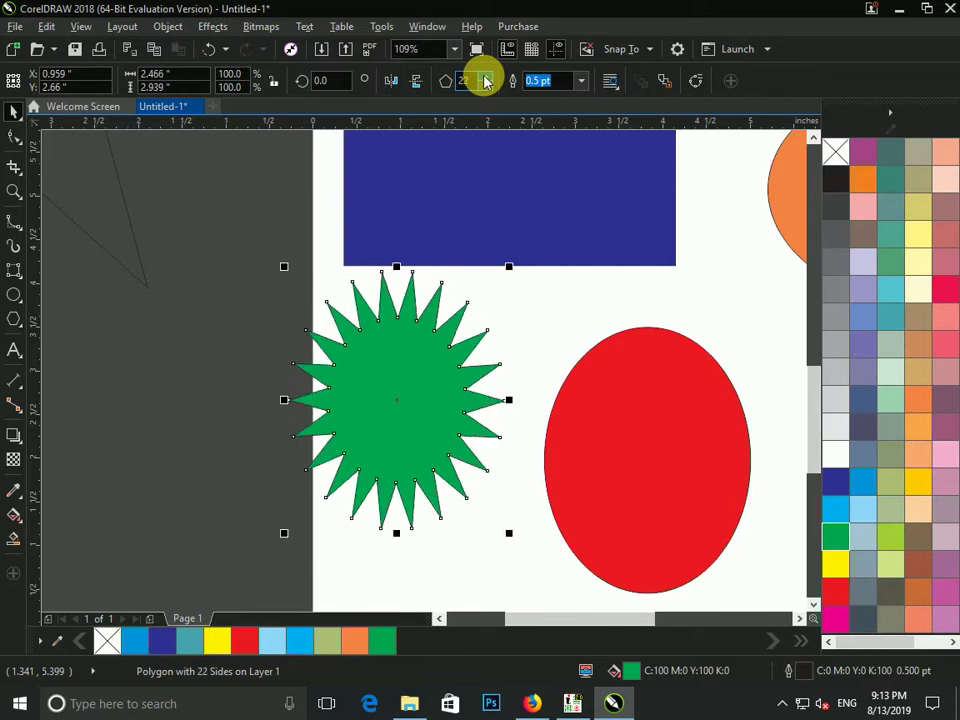
pyautogui.click(485, 77)
pyautogui.click(485, 77)
pyautogui.click(485, 77)
pyautogui.click(485, 77)
pyautogui.click(485, 77)
# Step: Delete the star outside the page, the blue rectangle and the red B-Spline shape
pyautogui.click(14, 191)
pyautogui.rightClick(489, 270)
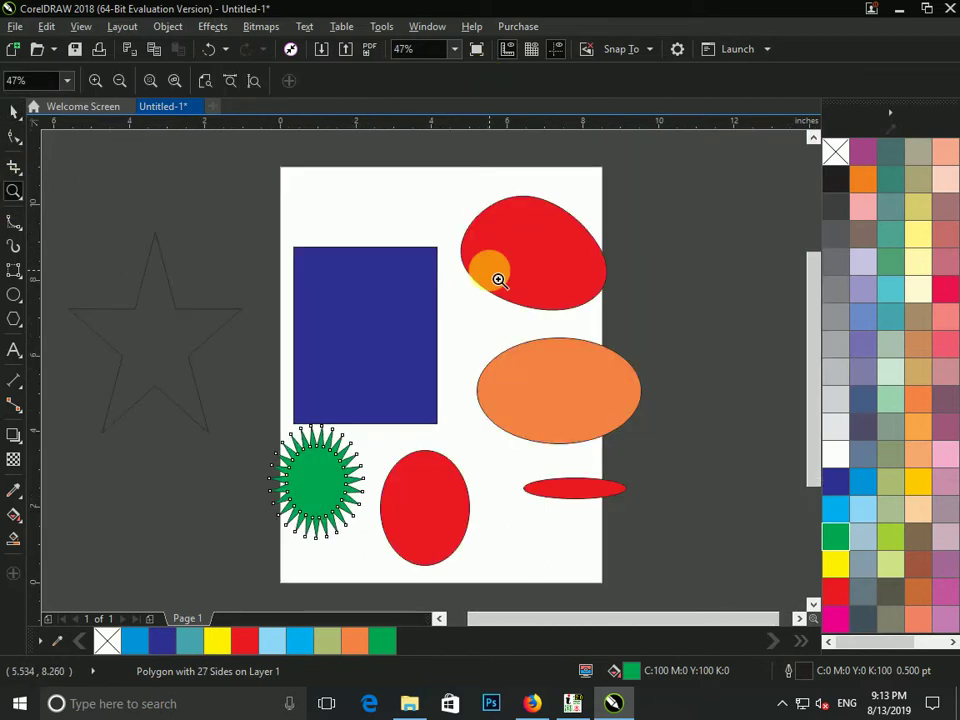
pyautogui.rightClick(508, 320)
pyautogui.moveTo(594, 345); pyautogui.dragTo(364, 558)
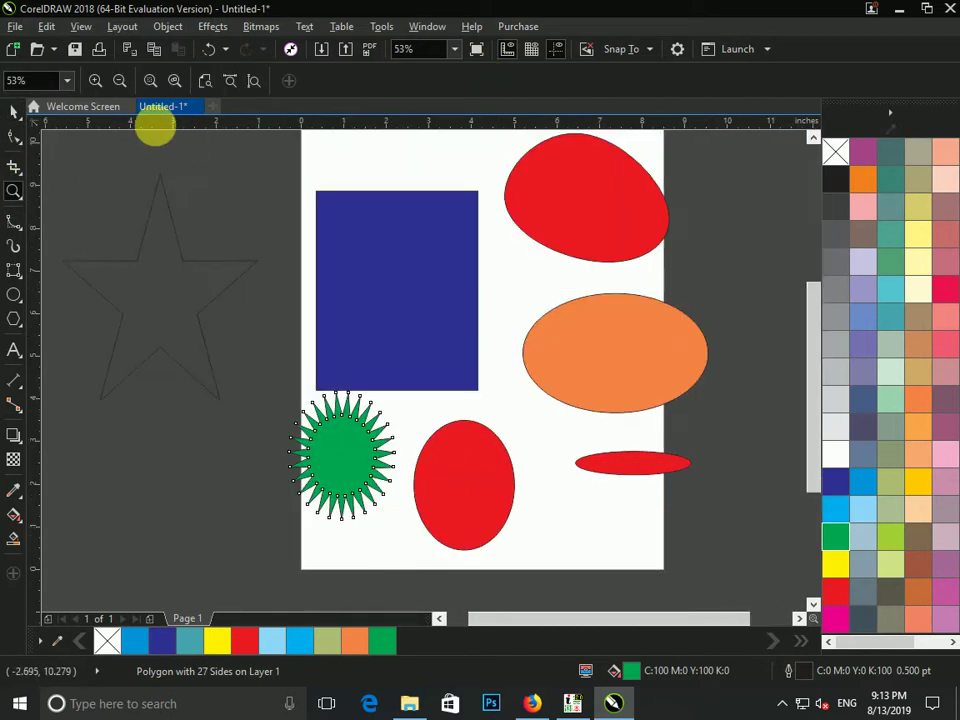
pyautogui.click(12, 112)
pyautogui.click(140, 192)
pyautogui.click(252, 270)
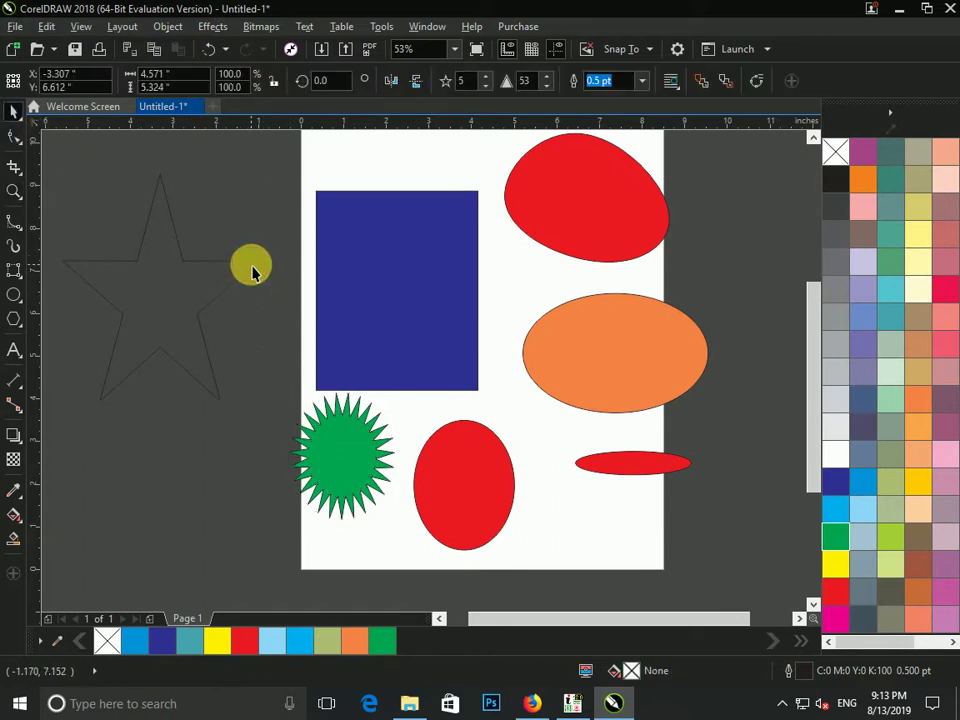
pyautogui.press('Delete')
pyautogui.click(418, 259)
pyautogui.press('Delete')
pyautogui.click(606, 225)
pyautogui.press('Delete')
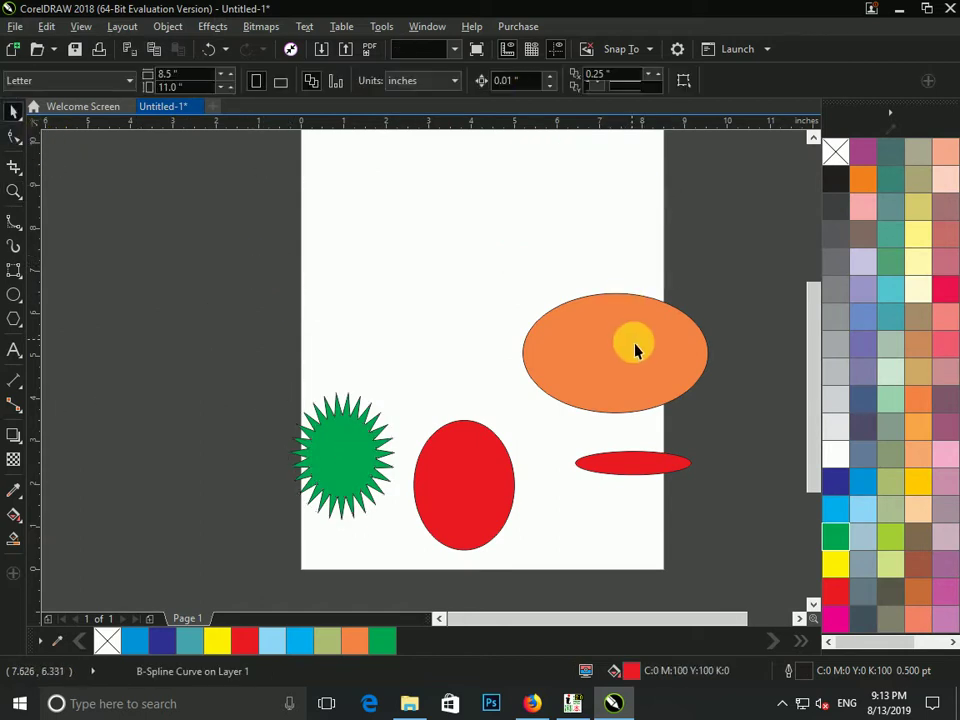
# Step: Delete the orange ellipse and both red ellipses, and move the green starburst to the upper-left area of the page
pyautogui.click(635, 349)
pyautogui.press('Delete')
pyautogui.click(651, 463)
pyautogui.press('Delete')
pyautogui.click(408, 470)
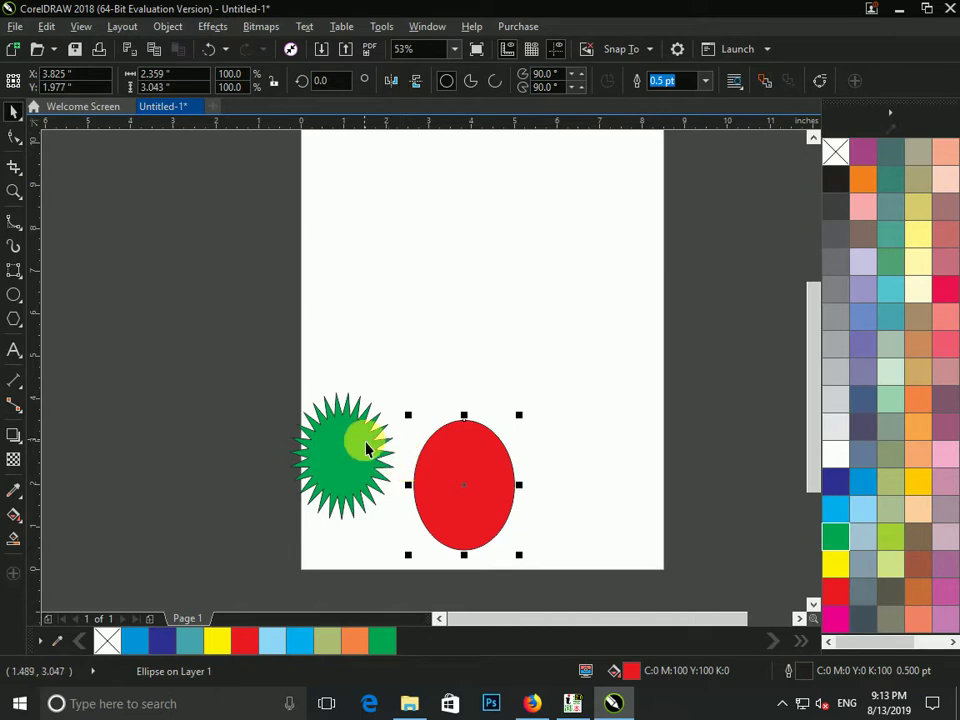
pyautogui.press('Delete')
pyautogui.moveTo(352, 455); pyautogui.dragTo(386, 199)
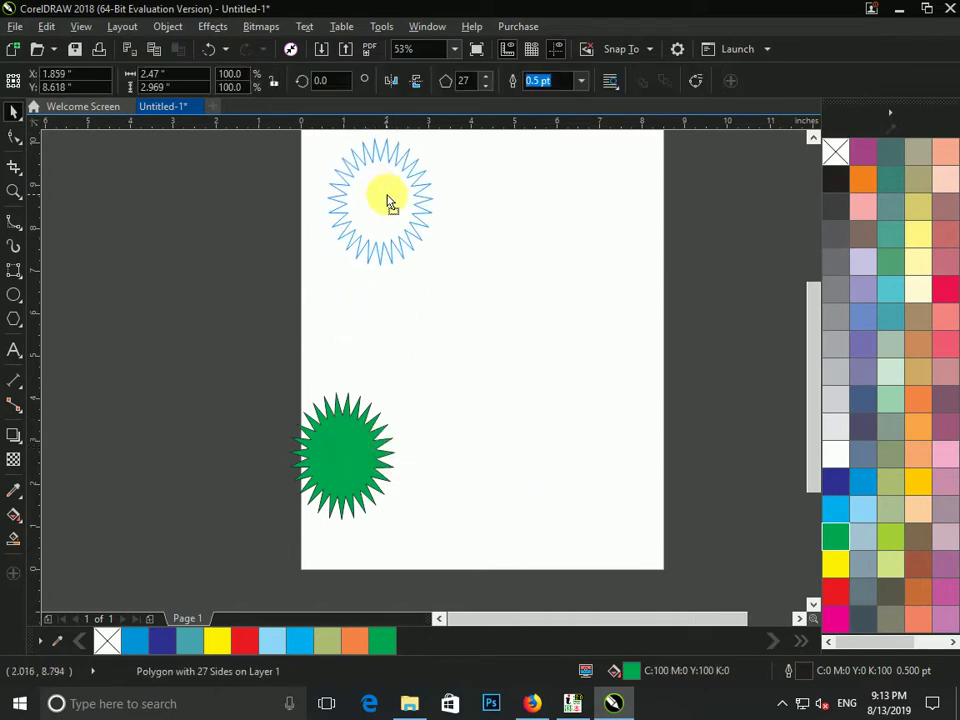
# Step: Draw a complex star about 3.1 by 3.6 inches beside the green starburst and set its points to 8
pyautogui.click(18, 322)
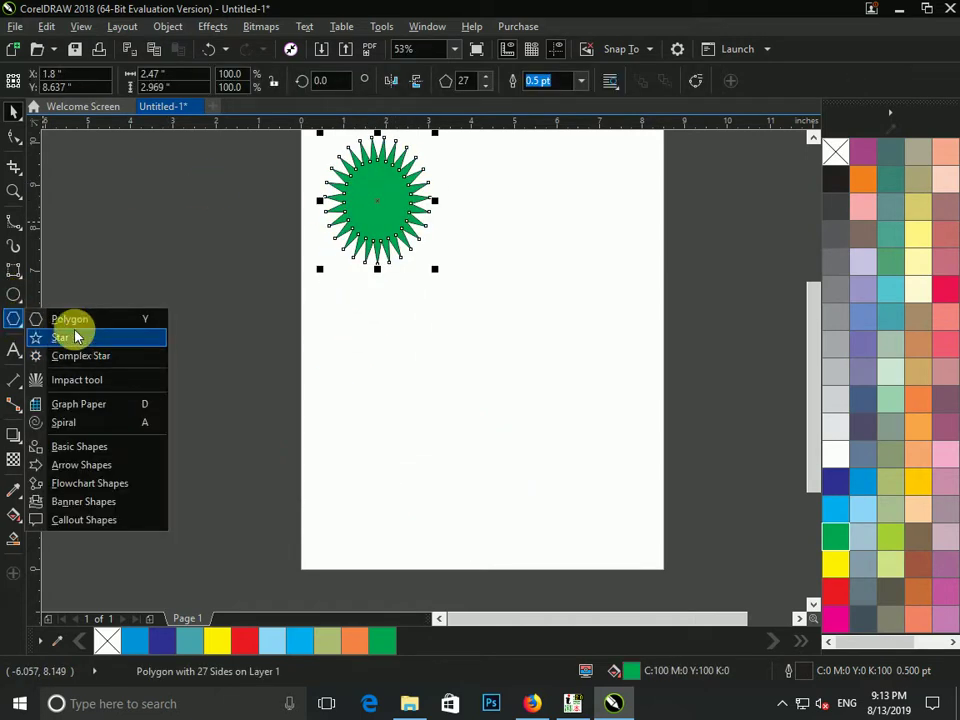
pyautogui.click(84, 358)
pyautogui.moveTo(464, 151); pyautogui.dragTo(604, 310)
pyautogui.moveTo(487, 79); pyautogui.dragTo(480, 88)
pyautogui.click(484, 76)
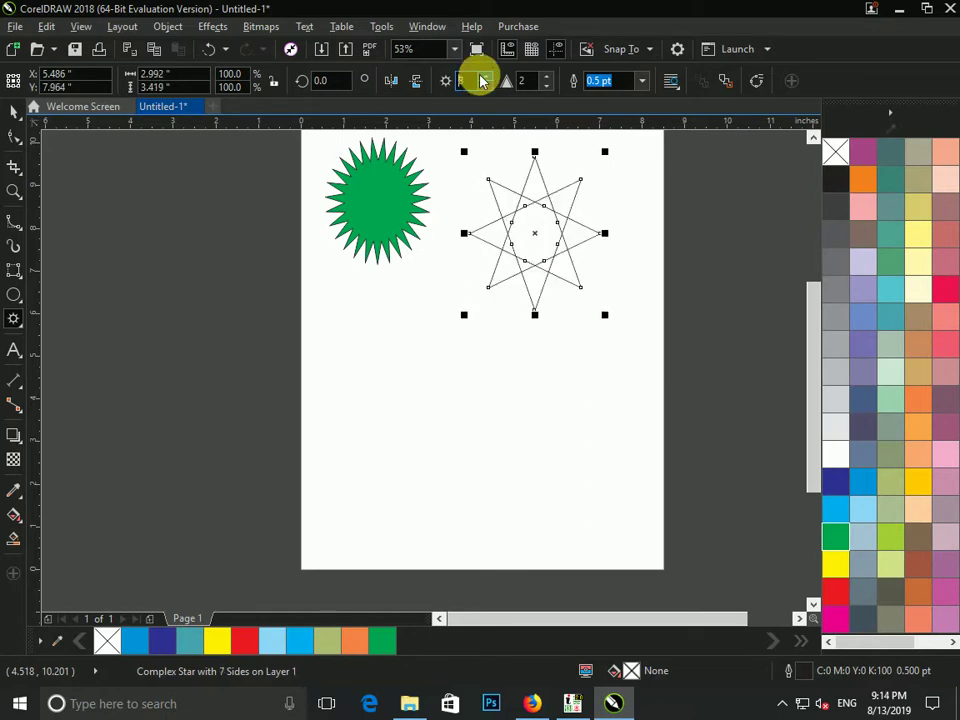
# Step: Try several palette colours on the complex star, ending with a magenta fill (C:0 M:100 Y:0 K:0)
pyautogui.click(835, 525)
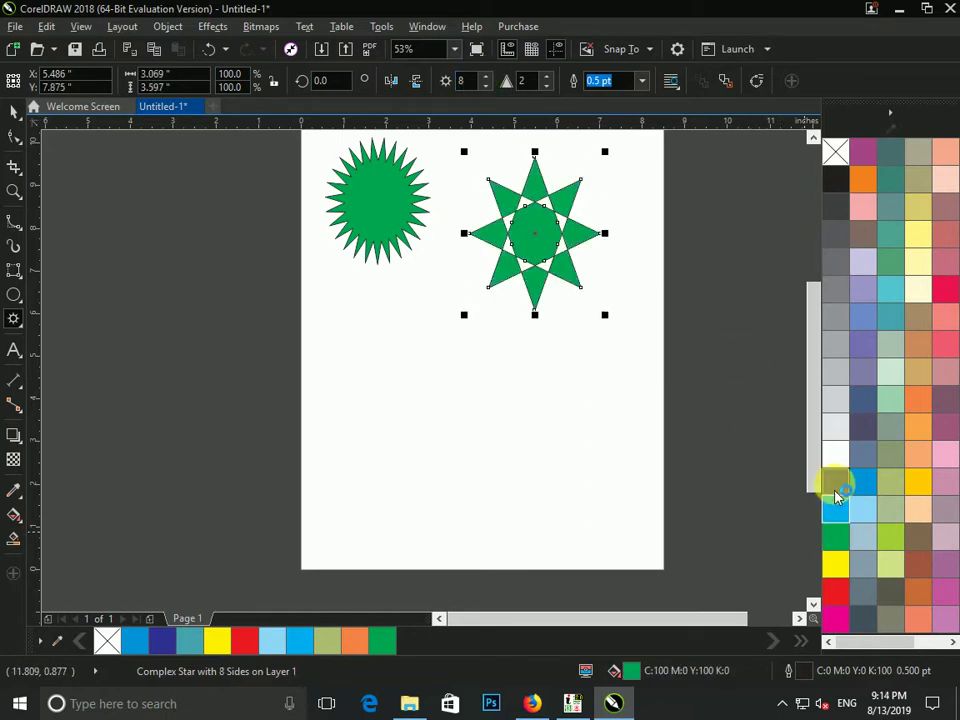
pyautogui.click(835, 484)
pyautogui.click(836, 594)
pyautogui.click(836, 614)
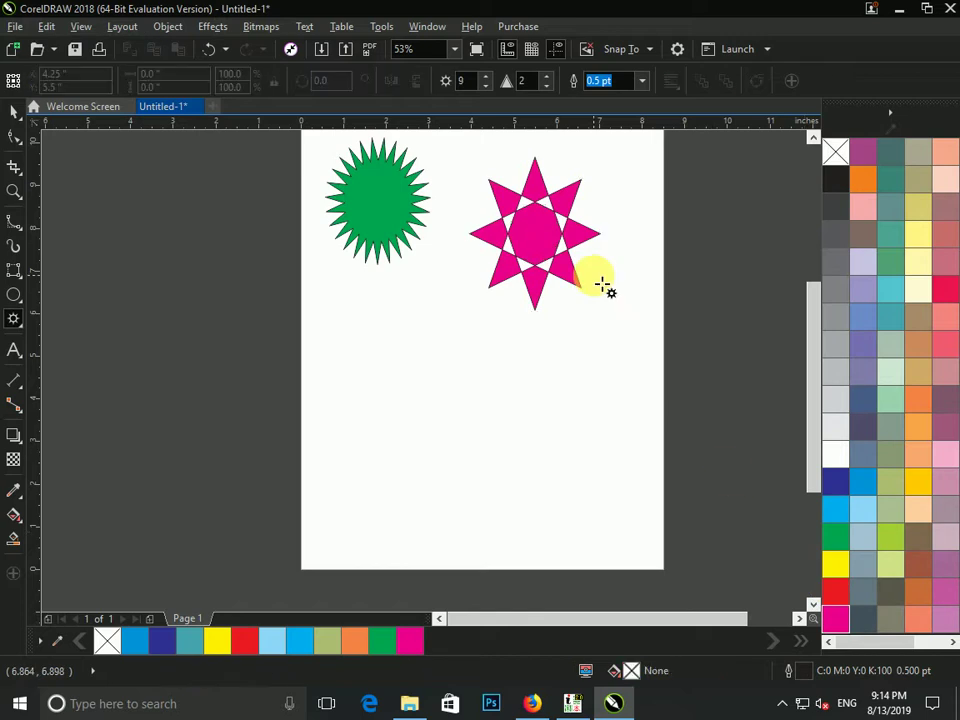
pyautogui.click(510, 230)
pyautogui.click(14, 111)
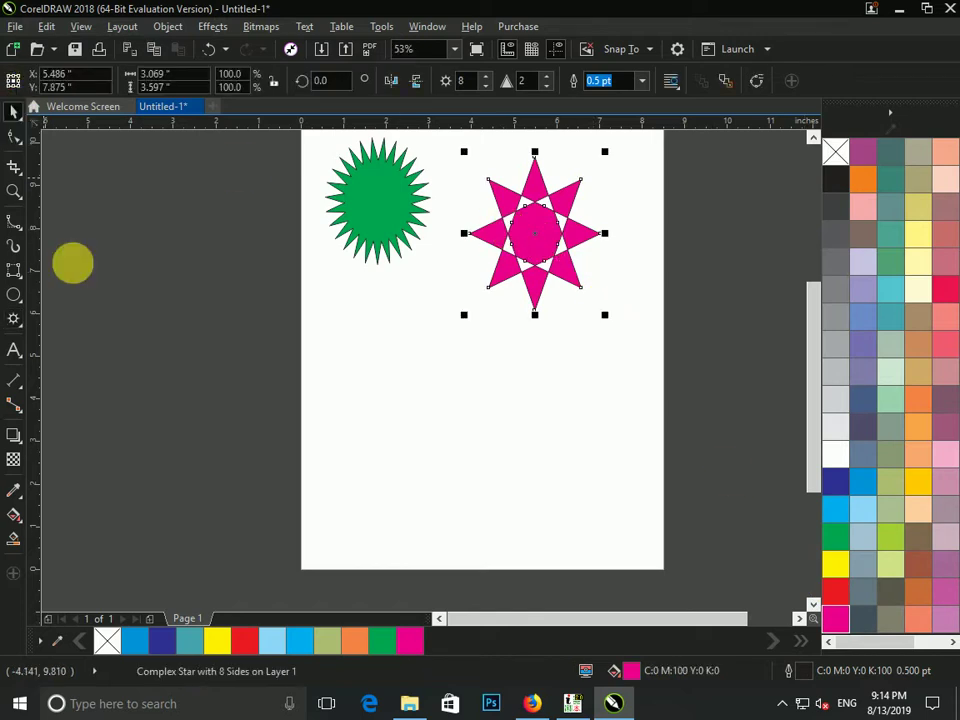
# Step: Draw a radial effect with the Impact tool and move it onto the lower part of the page
pyautogui.click(12, 320)
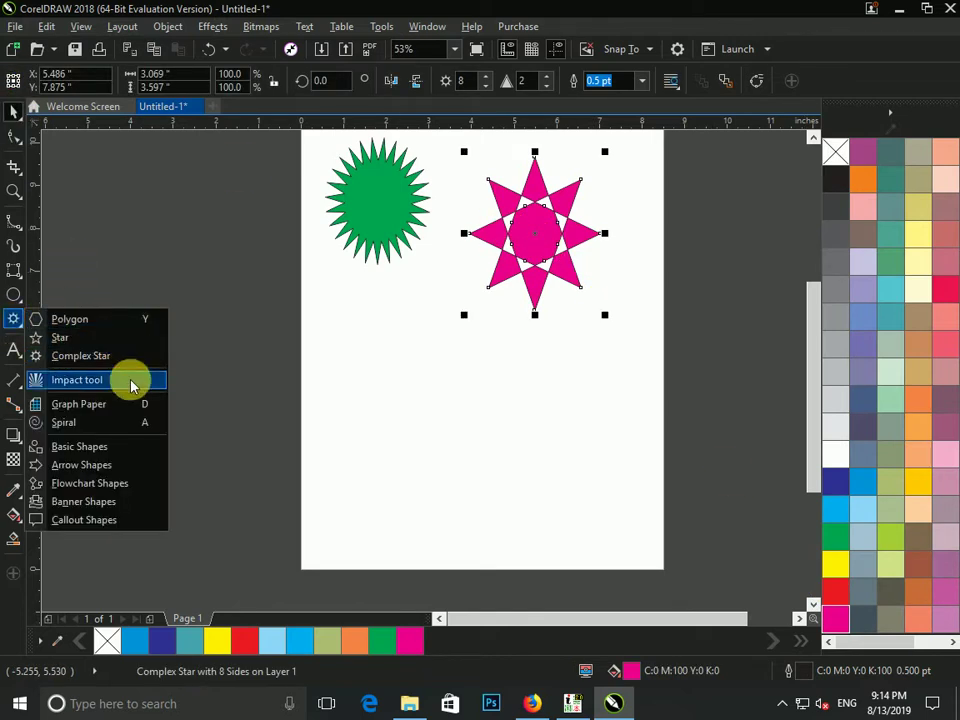
pyautogui.click(56, 381)
pyautogui.moveTo(302, 290)
pyautogui.mouseDown()
pyautogui.moveTo(437, 414)
pyautogui.moveTo(448, 394)
pyautogui.moveTo(431, 422)
pyautogui.moveTo(380, 460)
pyautogui.mouseUp()
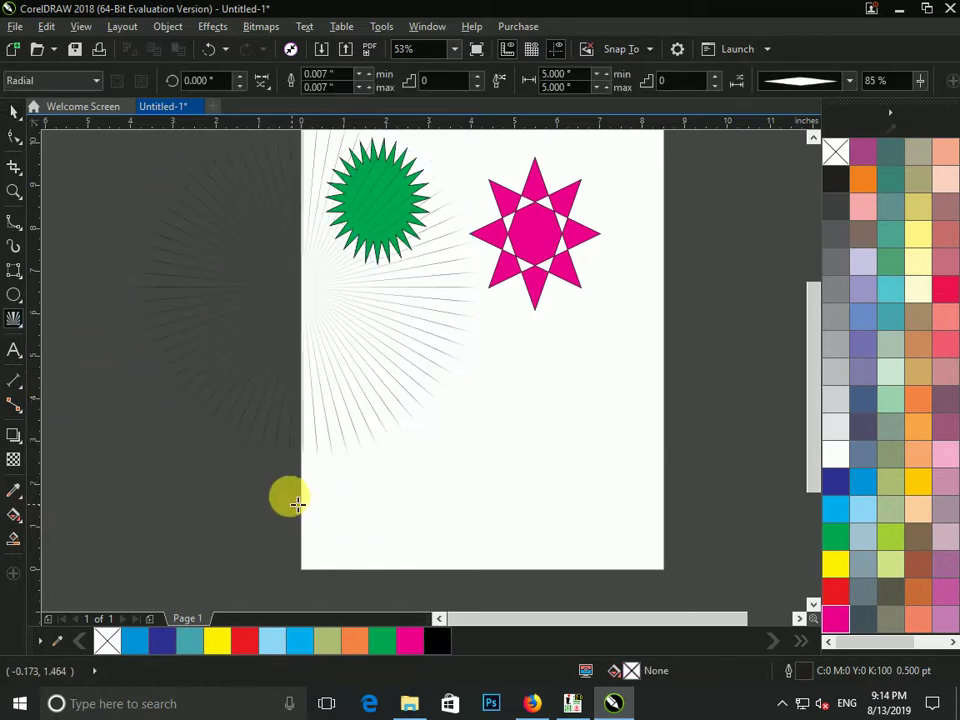
pyautogui.click(14, 110)
pyautogui.moveTo(380, 322); pyautogui.dragTo(544, 414)
# Step: Try a red outline on the radial impact shape, shift the shape, and undo both changes
pyautogui.rightClick(838, 594)
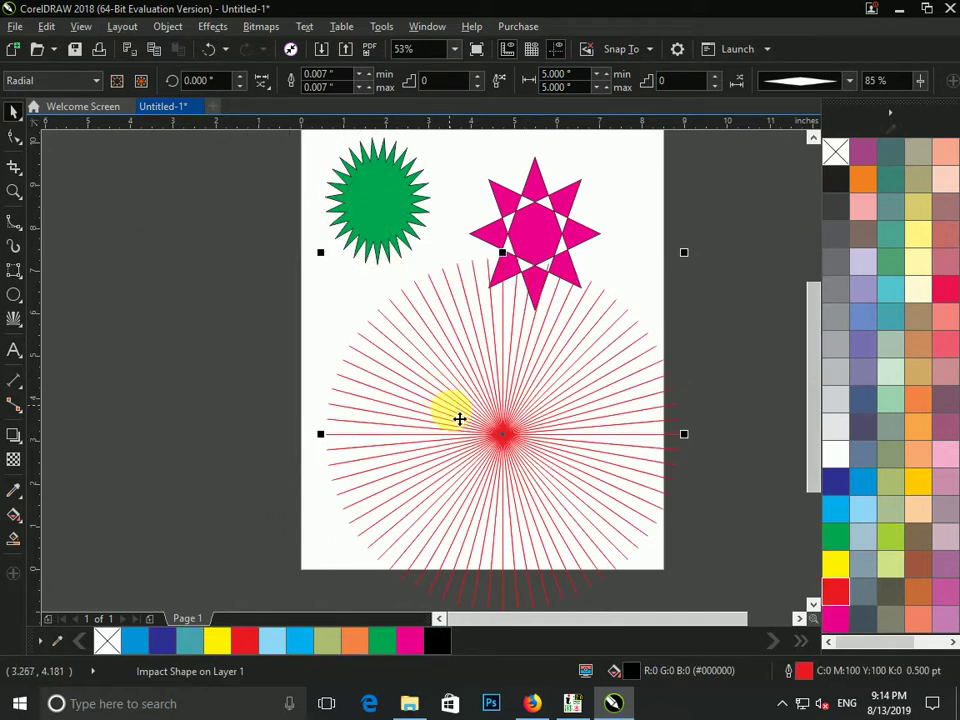
pyautogui.moveTo(458, 418); pyautogui.dragTo(437, 425)
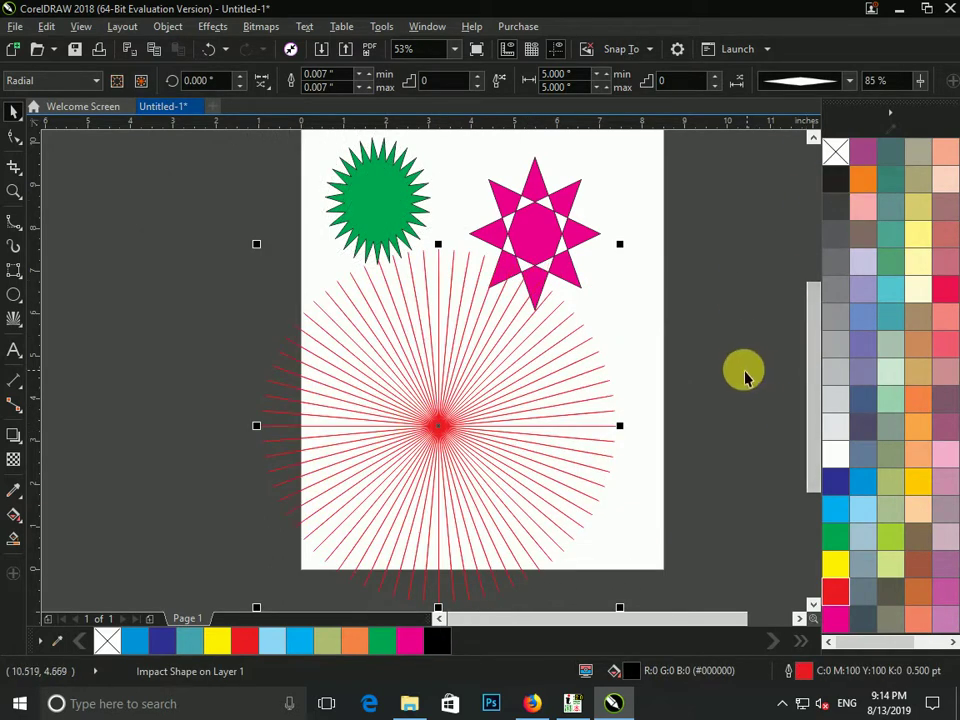
pyautogui.hotkey('ctrl', 'z')
pyautogui.hotkey('ctrl', 'z')
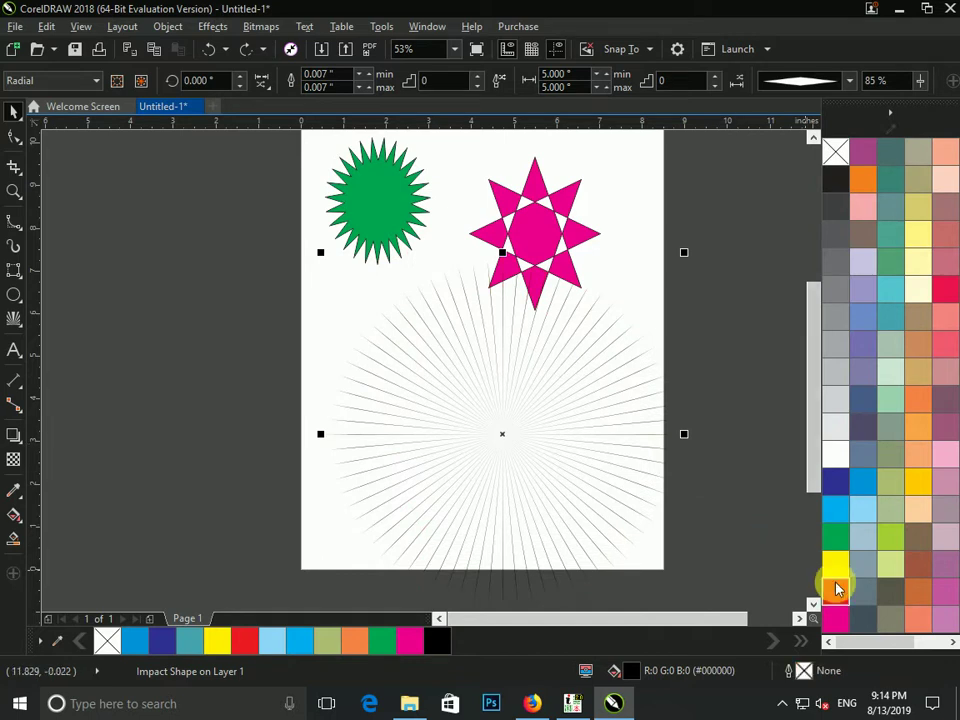
# Step: Fill the radial impact shape with red (C:0 M:100 Y:100 K:0), shift it toward the page's left edge and delete it
pyautogui.click(836, 590)
pyautogui.moveTo(482, 407); pyautogui.dragTo(387, 396)
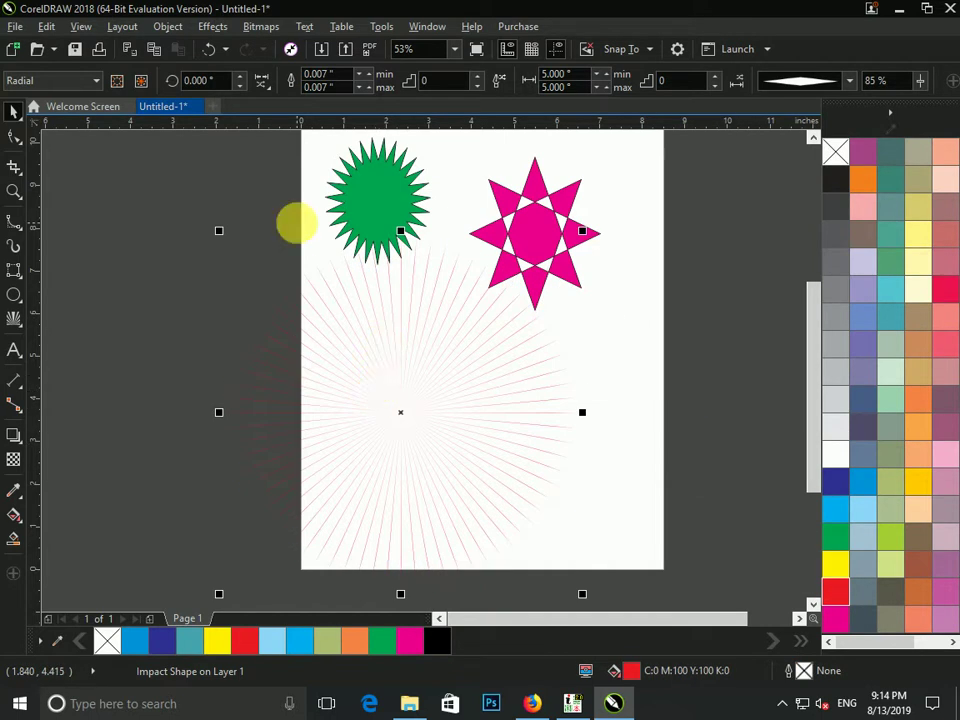
pyautogui.press('Delete')
# Step: Draw a Parallel style impact shape below the two stars and reposition it in the lower part of the page
pyautogui.click(15, 322)
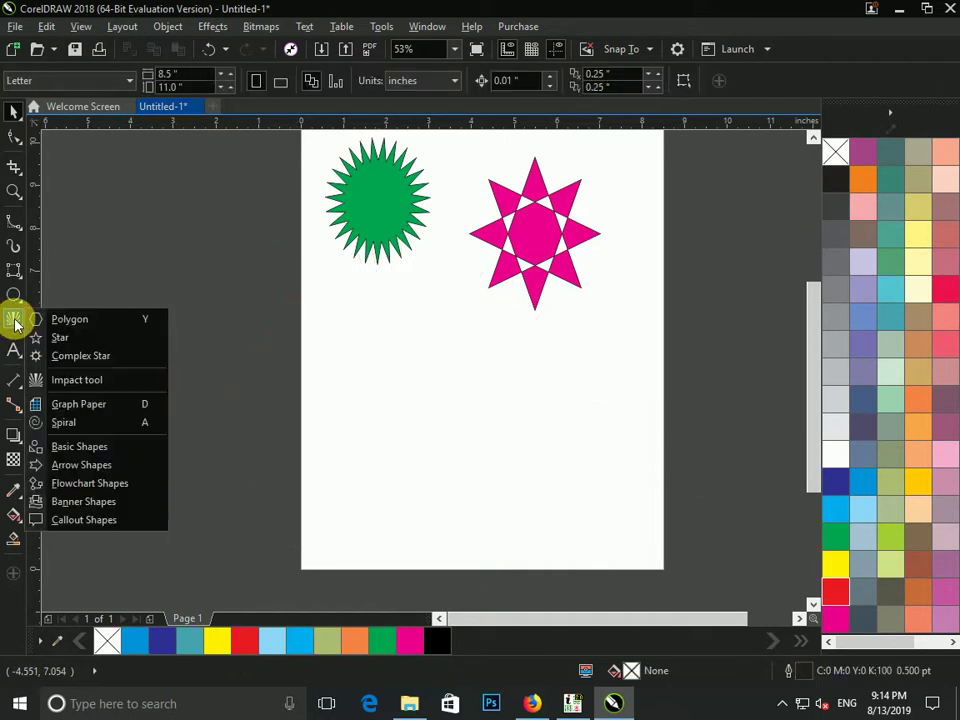
pyautogui.click(74, 380)
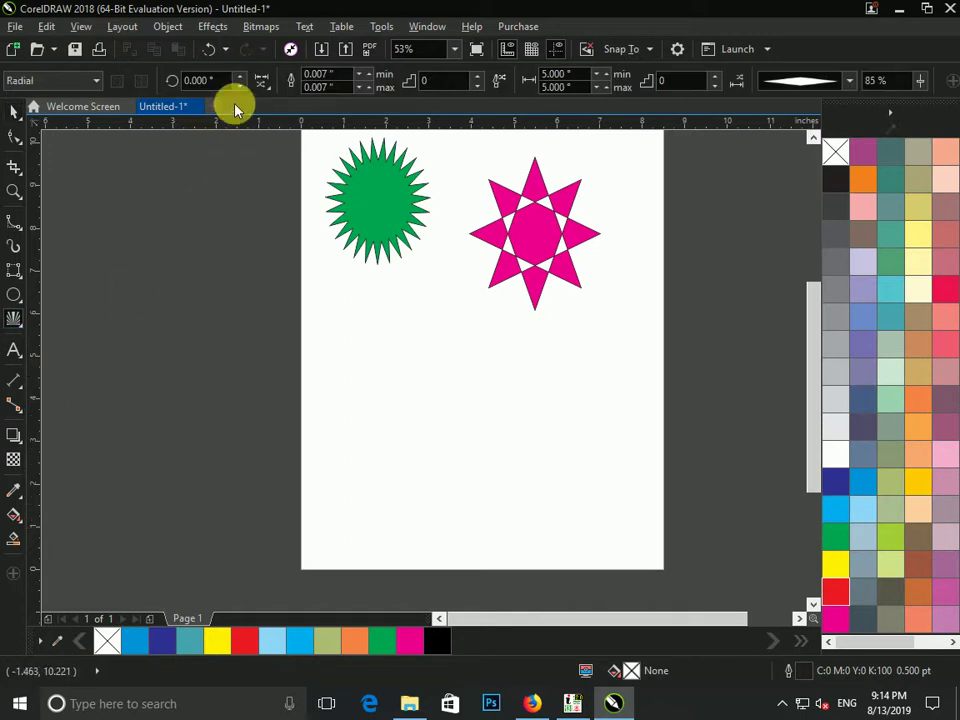
pyautogui.click(85, 82)
pyautogui.click(30, 98)
pyautogui.moveTo(418, 330); pyautogui.dragTo(590, 530)
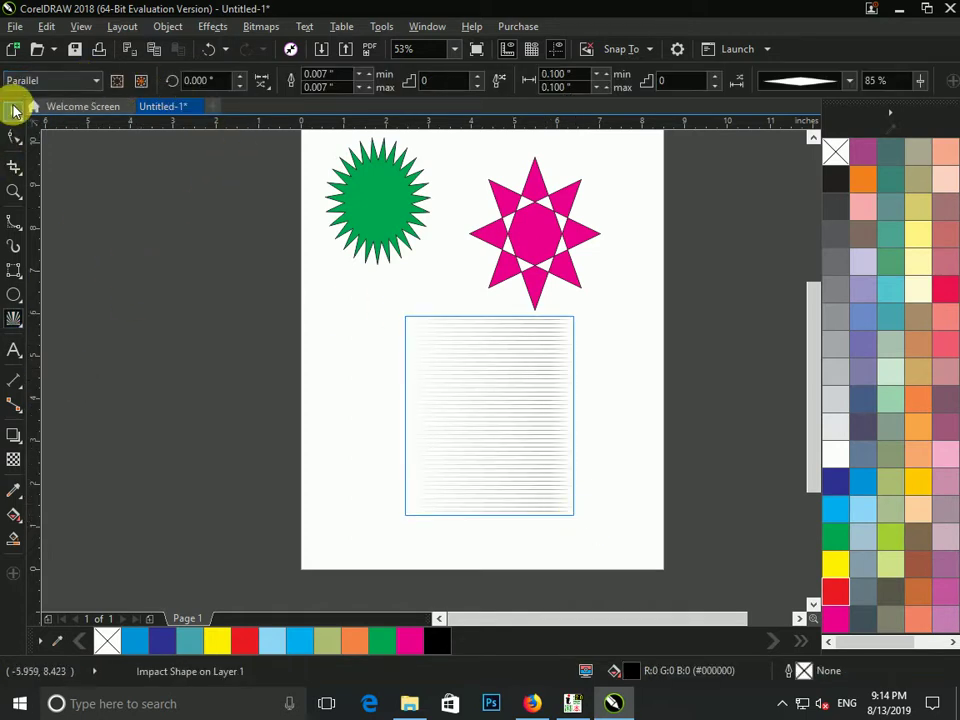
pyautogui.click(14, 112)
pyautogui.moveTo(550, 378); pyautogui.dragTo(502, 367)
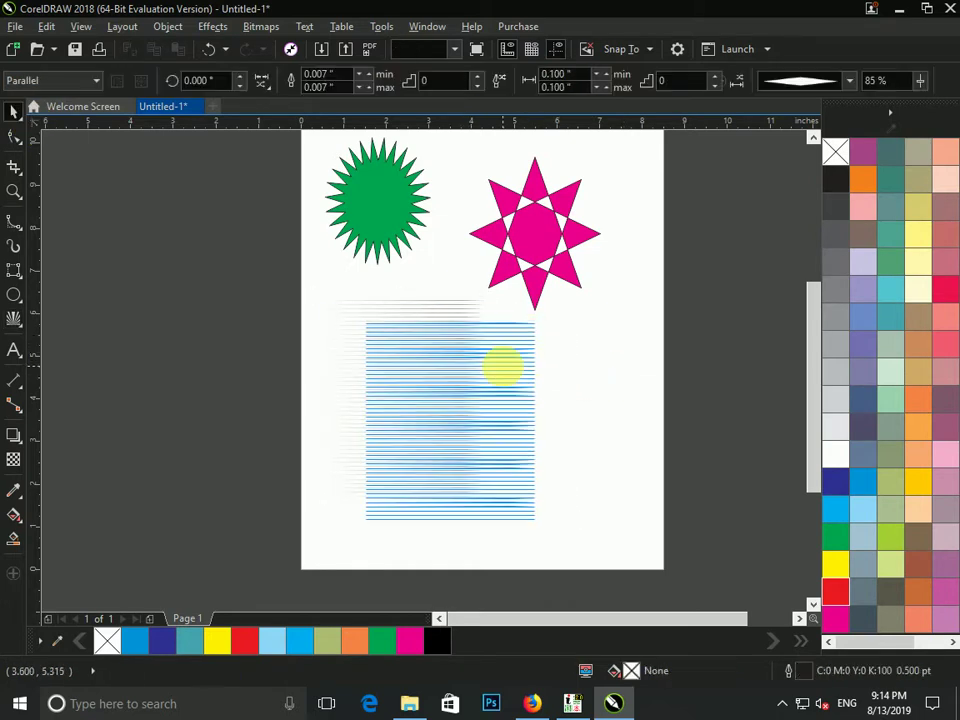
pyautogui.click(300, 368)
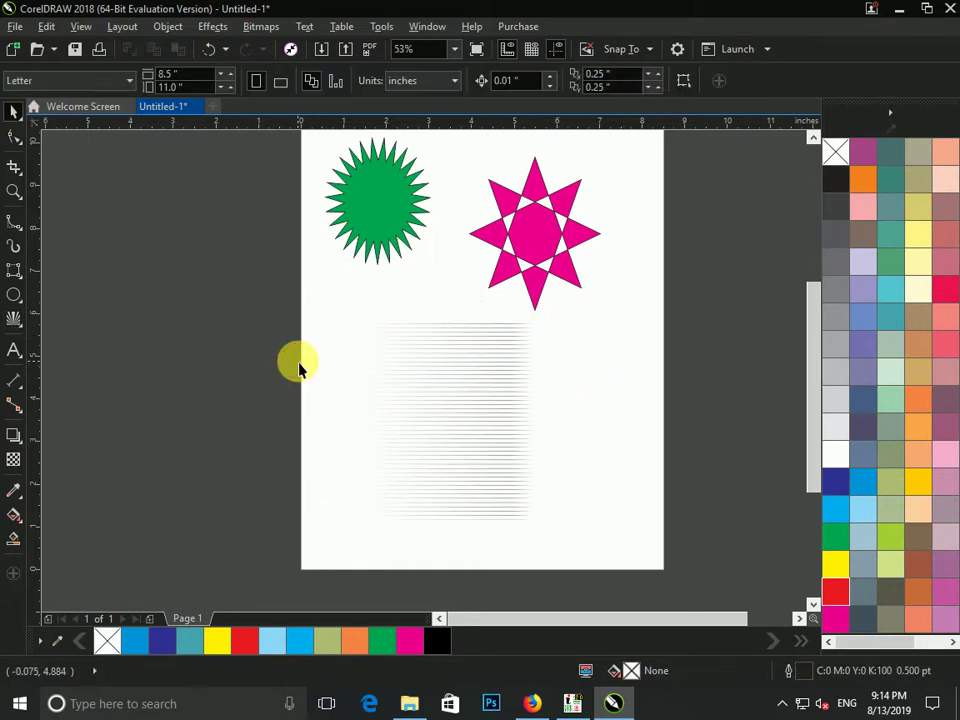
# Step: Delete the parallel-line impact shape from the page
pyautogui.click(14, 293)
pyautogui.moveTo(16, 210)
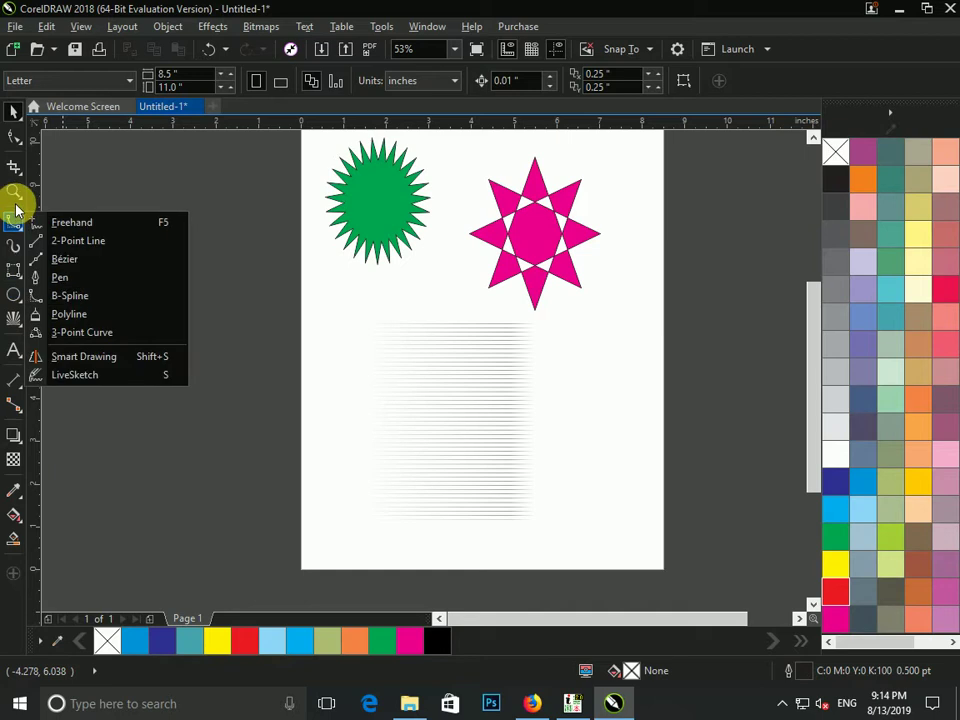
pyautogui.click(20, 324)
pyautogui.click(14, 324)
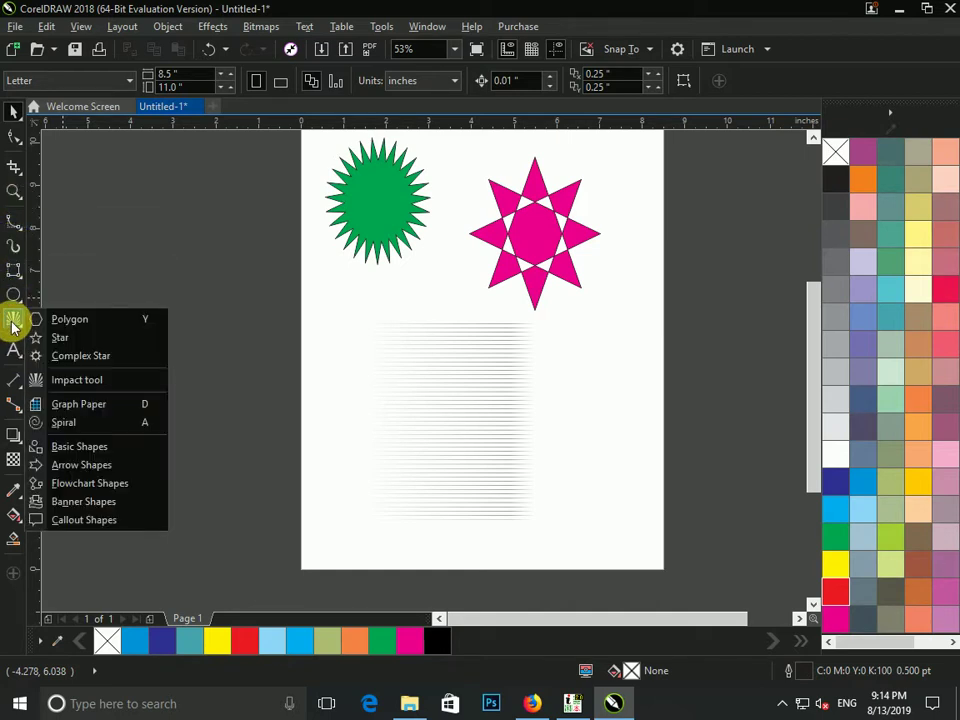
pyautogui.click(437, 381)
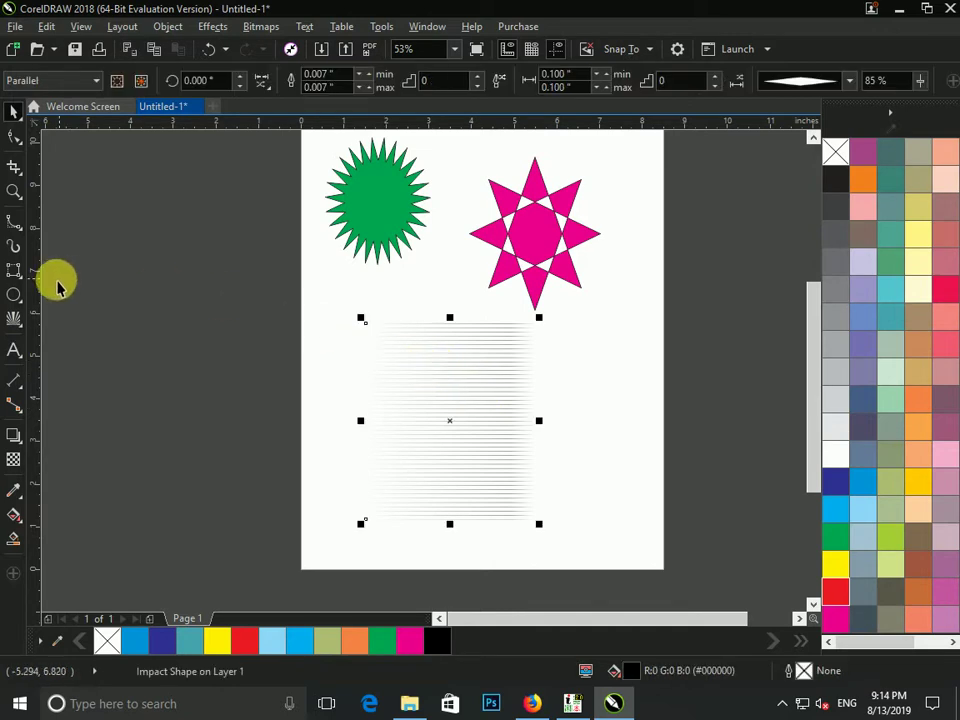
pyautogui.press('Delete')
# Step: Draw a graph paper grid of 4 columns and 3 rows, about 6.1 by 4.5 inches, below the stars and fill it with cyan
pyautogui.click(16, 322)
pyautogui.click(88, 403)
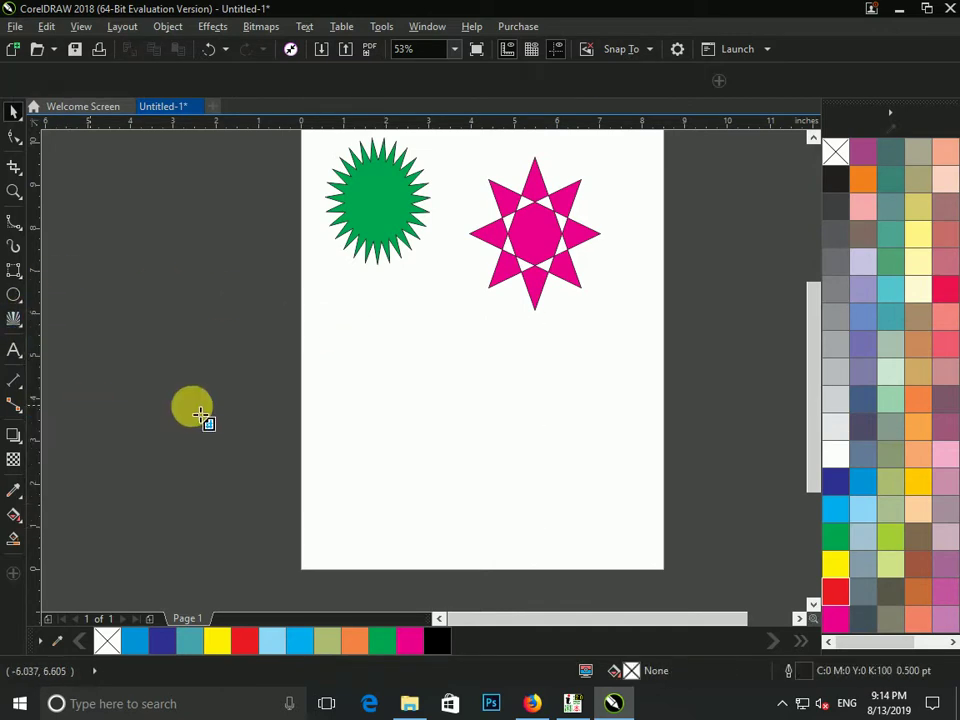
pyautogui.moveTo(336, 322); pyautogui.dragTo(600, 523)
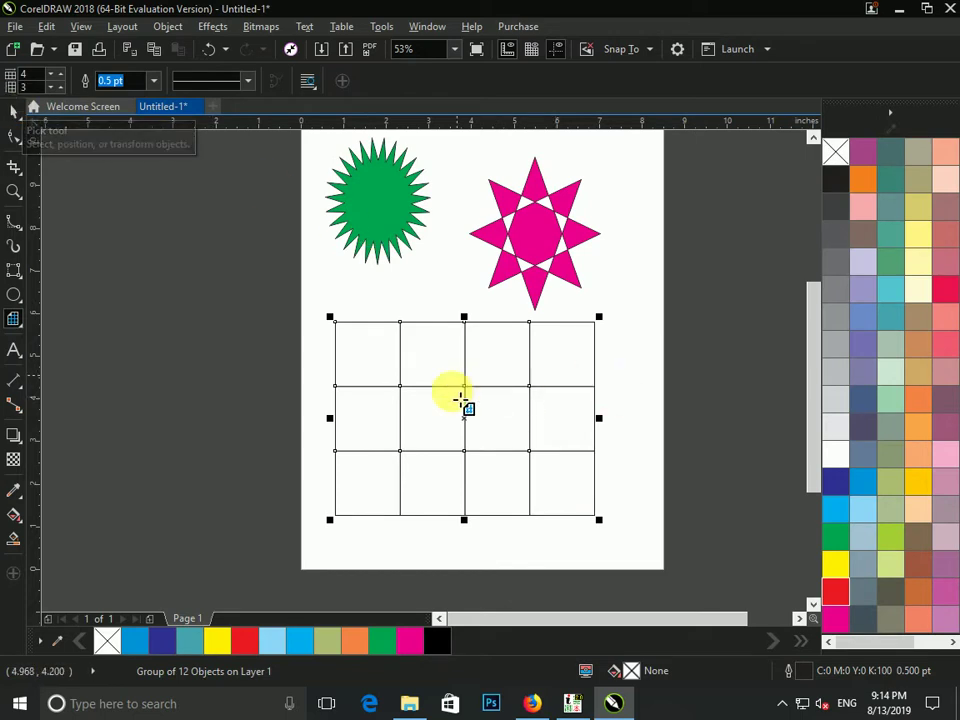
pyautogui.moveTo(849, 521); pyautogui.dragTo(566, 380)
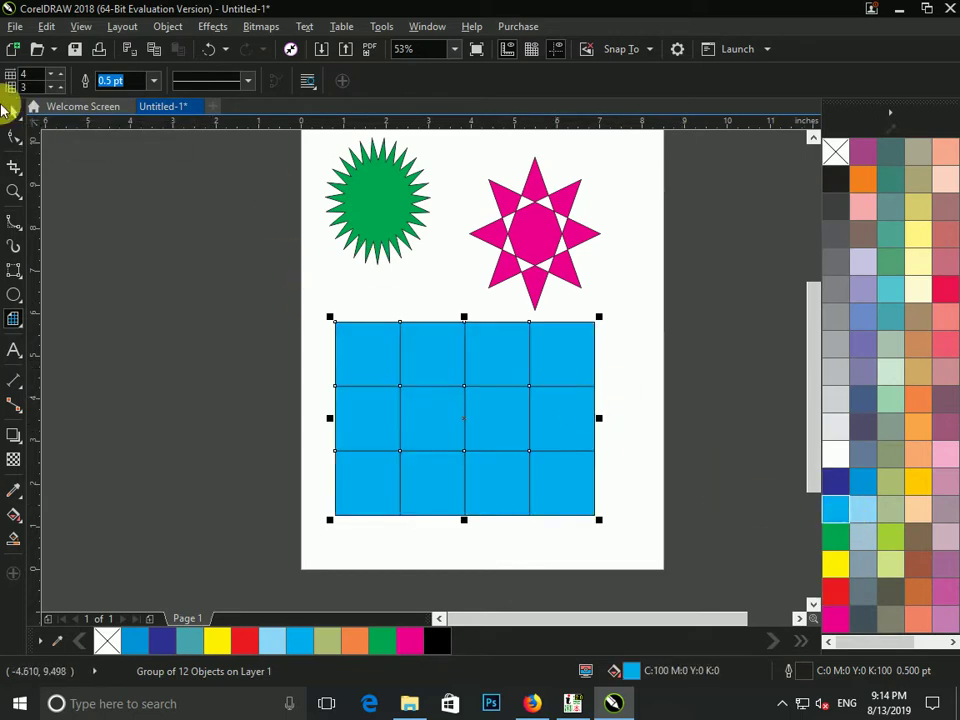
# Step: Ungroup the cyan graph paper grid and pull five of its cells out of the grid individually
pyautogui.click(8, 113)
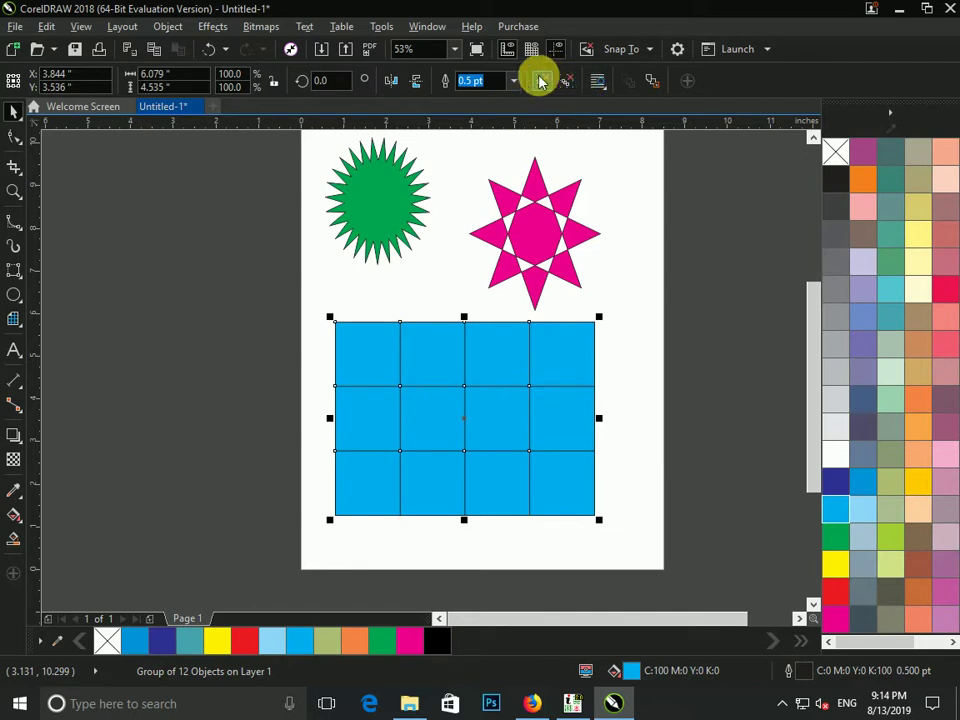
pyautogui.click(622, 378)
pyautogui.moveTo(566, 347); pyautogui.dragTo(646, 315)
pyautogui.moveTo(558, 418); pyautogui.dragTo(664, 418)
pyautogui.moveTo(517, 418); pyautogui.dragTo(593, 456)
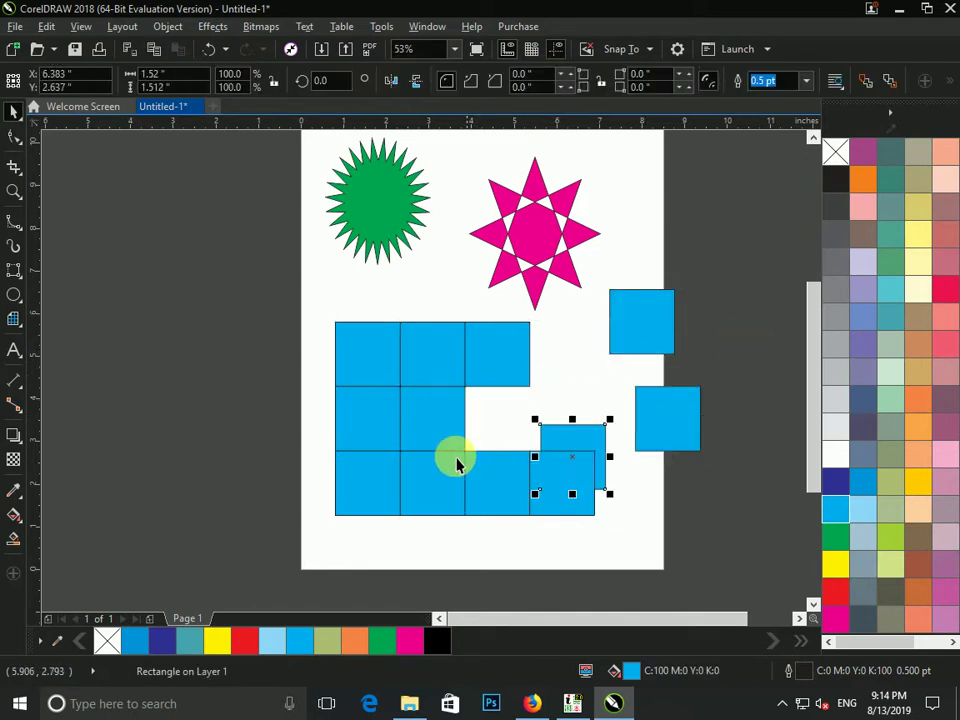
pyautogui.moveTo(443, 472); pyautogui.dragTo(382, 521)
pyautogui.moveTo(365, 415); pyautogui.dragTo(321, 400)
# Step: Delete all the loose cyan squares from the page
pyautogui.moveTo(343, 257); pyautogui.dragTo(797, 589)
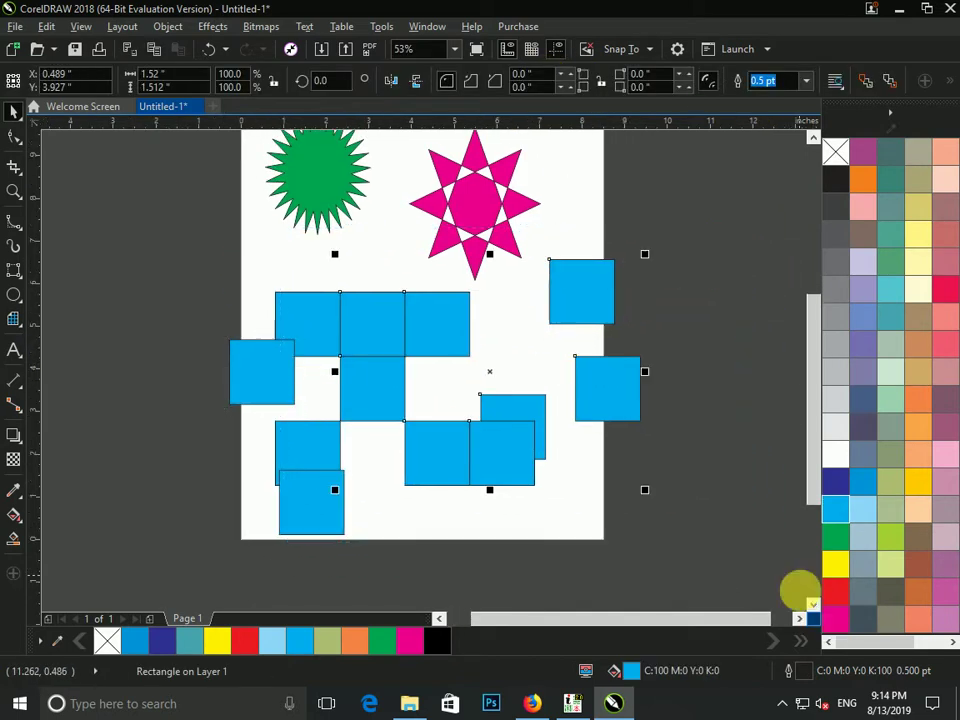
pyautogui.press('Delete')
pyautogui.moveTo(381, 279); pyautogui.dragTo(156, 600)
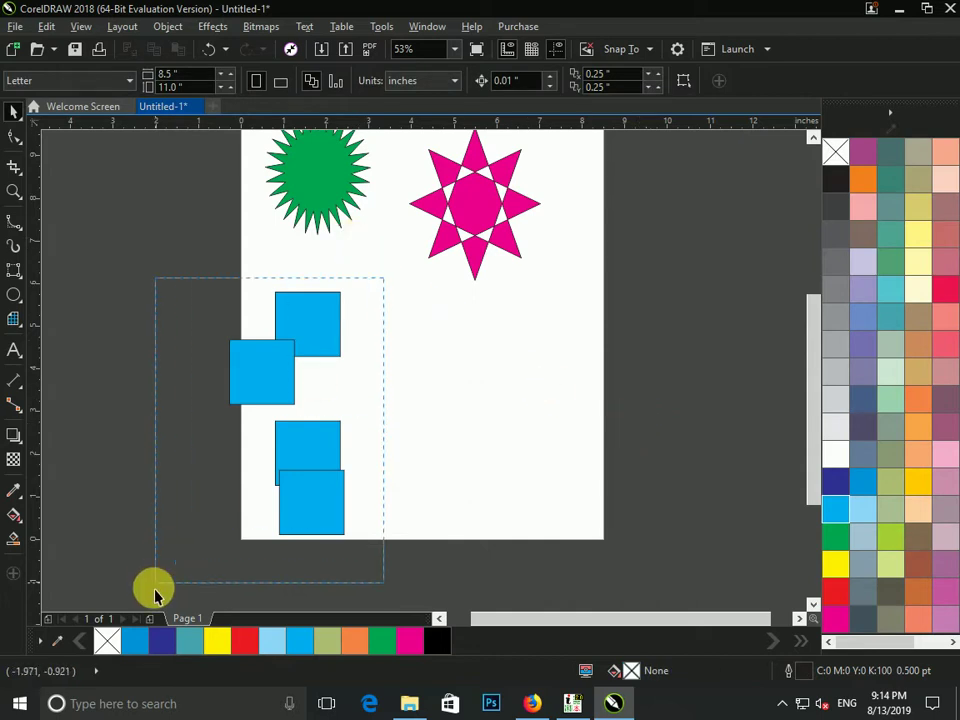
pyautogui.press('Delete')
# Step: Draw a graph paper grid with 10 columns and 5 rows, about 6.7 by 4.6 inches, in the lower half of the page
pyautogui.click(14, 316)
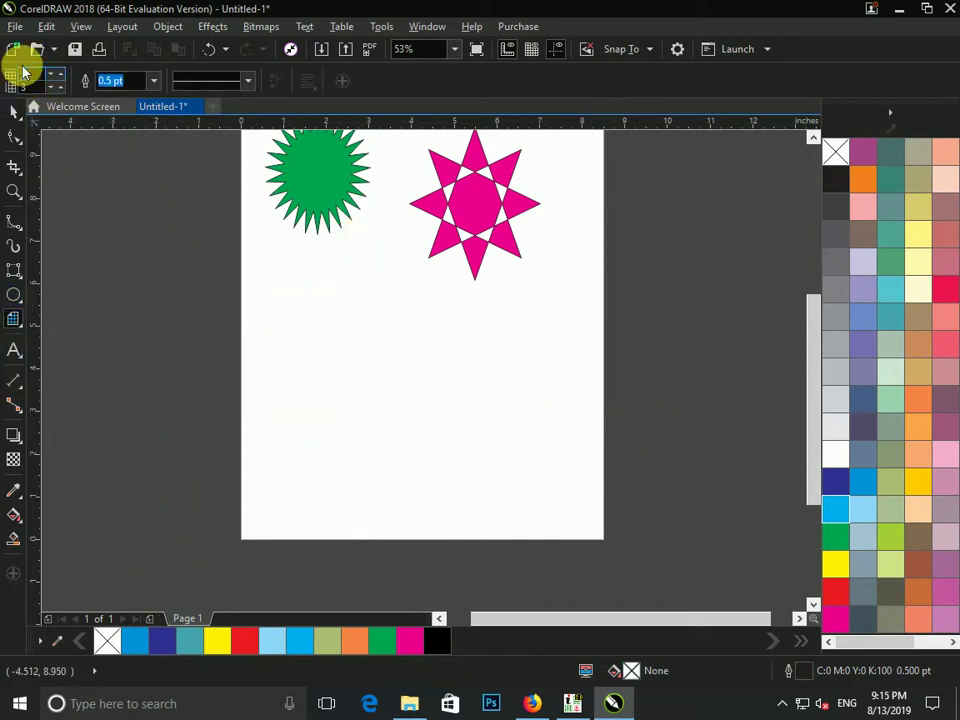
pyautogui.click(27, 88)
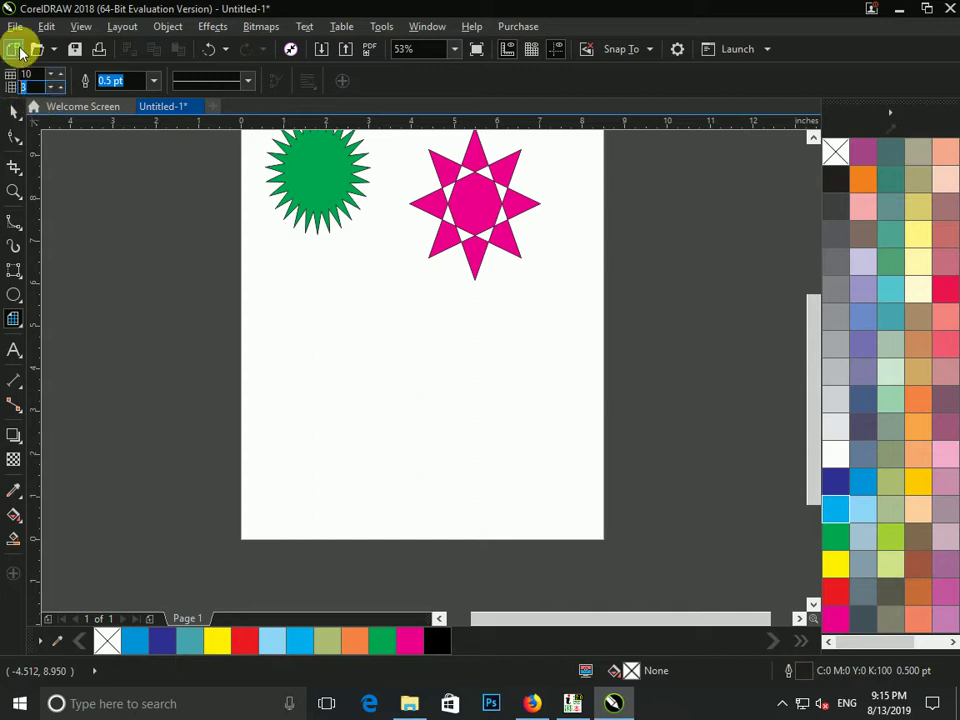
pyautogui.write('5')
pyautogui.moveTo(316, 316); pyautogui.dragTo(608, 517)
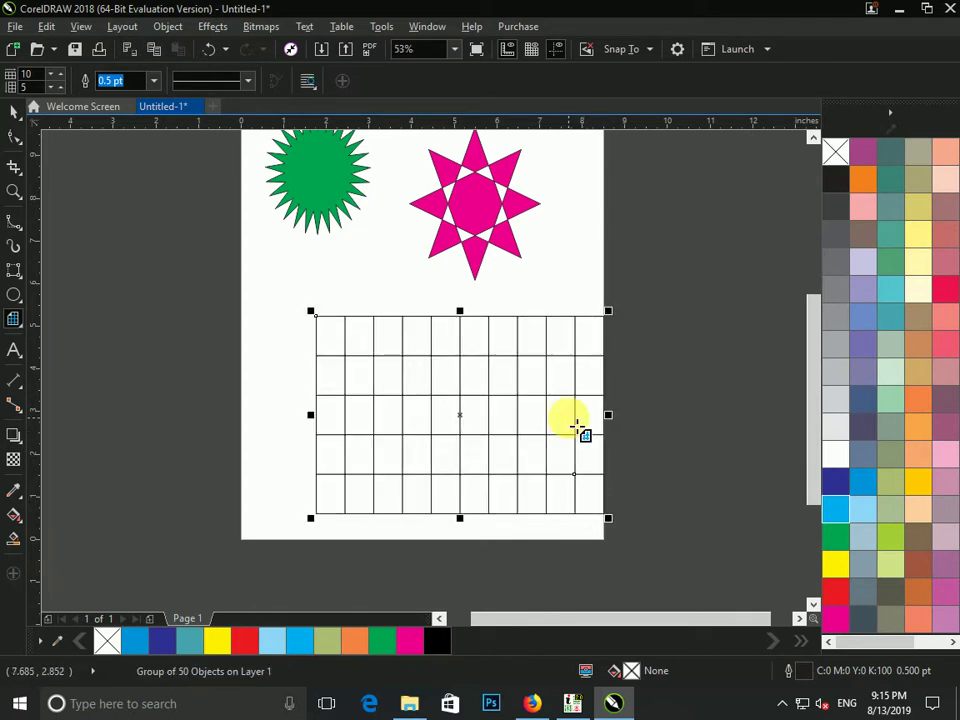
# Step: Move the 10-by-5 grid up and left within the page margins and fill it with red (C:0 M:100 Y:100 K:0)
pyautogui.click(14, 110)
pyautogui.click(443, 305)
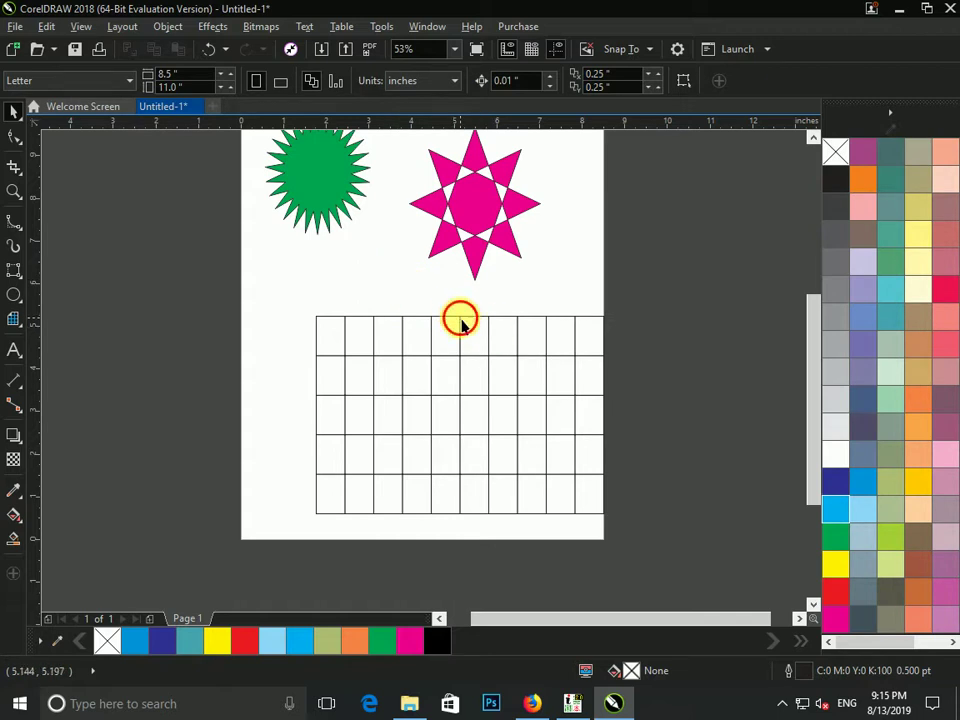
pyautogui.moveTo(460, 320); pyautogui.dragTo(412, 293)
pyautogui.click(838, 592)
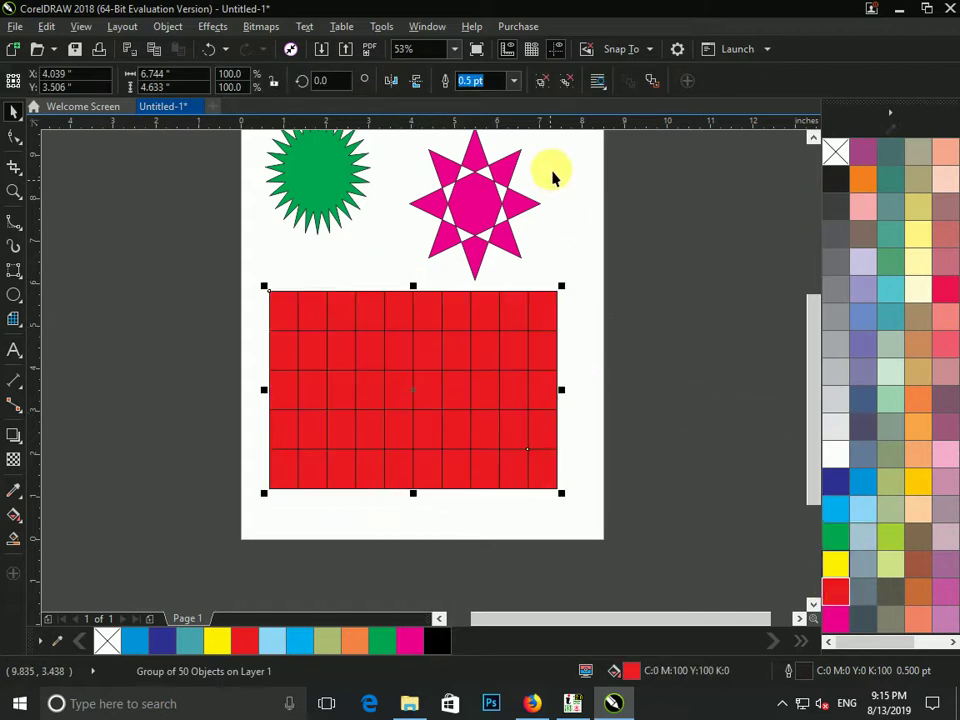
pyautogui.click(561, 364)
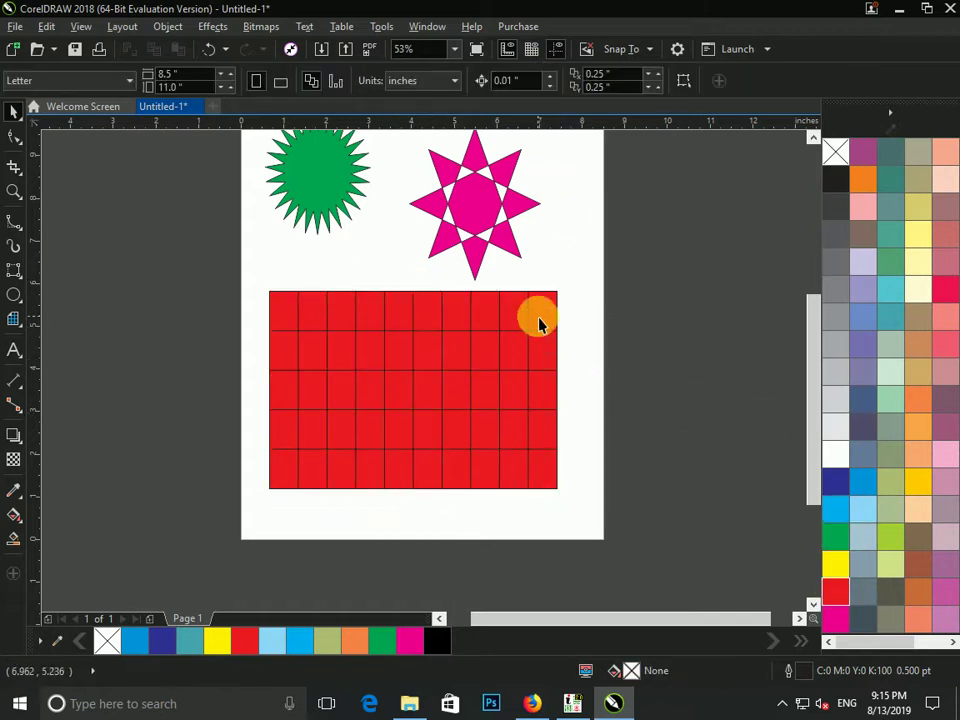
pyautogui.click(539, 319)
pyautogui.moveTo(623, 276); pyautogui.dragTo(381, 462)
pyautogui.click(585, 335)
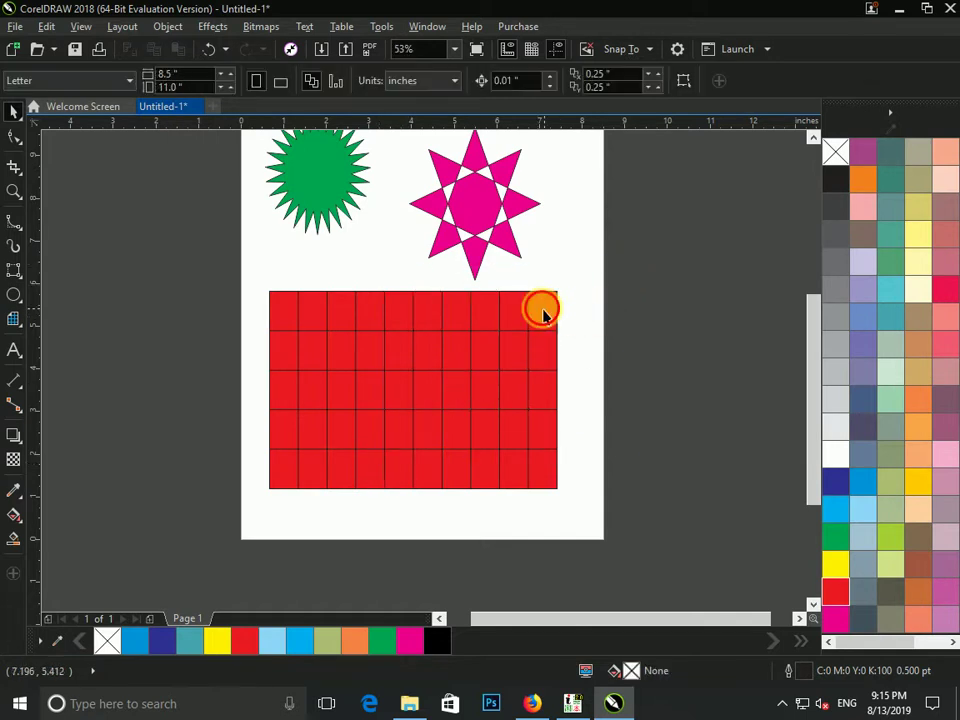
# Step: Delete the red grid's top-right cell and the two adjacent cells at the centre of its middle row
pyautogui.click(543, 314)
pyautogui.press('Delete')
pyautogui.click(420, 392)
pyautogui.press('Delete')
pyautogui.click(399, 390)
pyautogui.press('Delete')
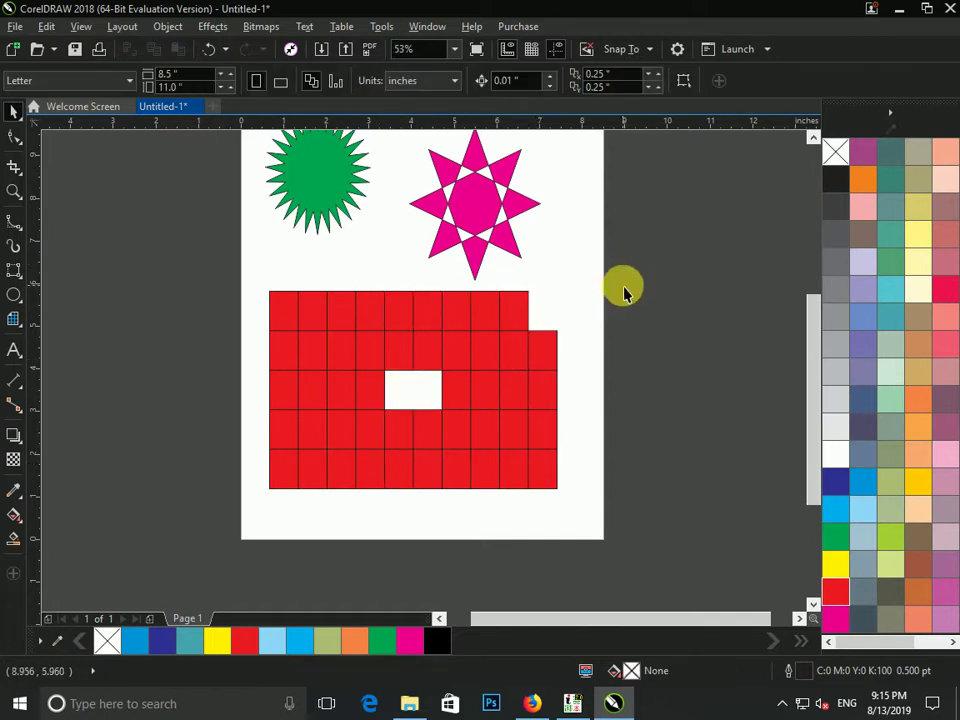
# Step: Delete all the remaining cells of the red grid from the page
pyautogui.moveTo(490, 278); pyautogui.dragTo(190, 500)
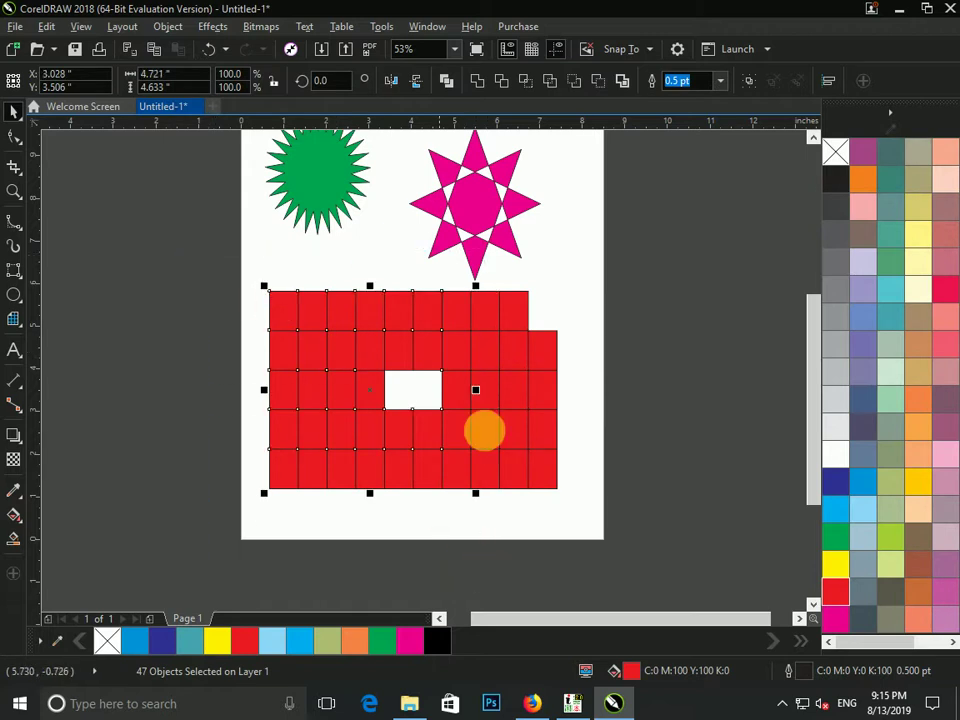
pyautogui.press('Delete')
pyautogui.moveTo(580, 280); pyautogui.dragTo(306, 598)
pyautogui.press('Delete')
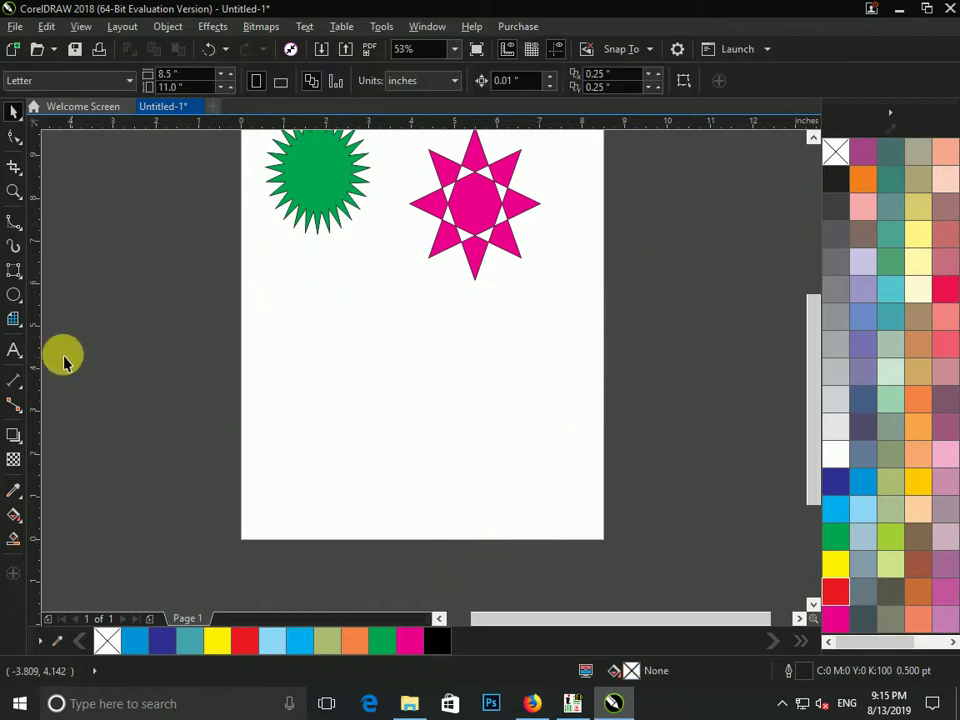
# Step: Draw a spiral about 4.6 by 5.3 inches in the lower half of the page
pyautogui.click(20, 320)
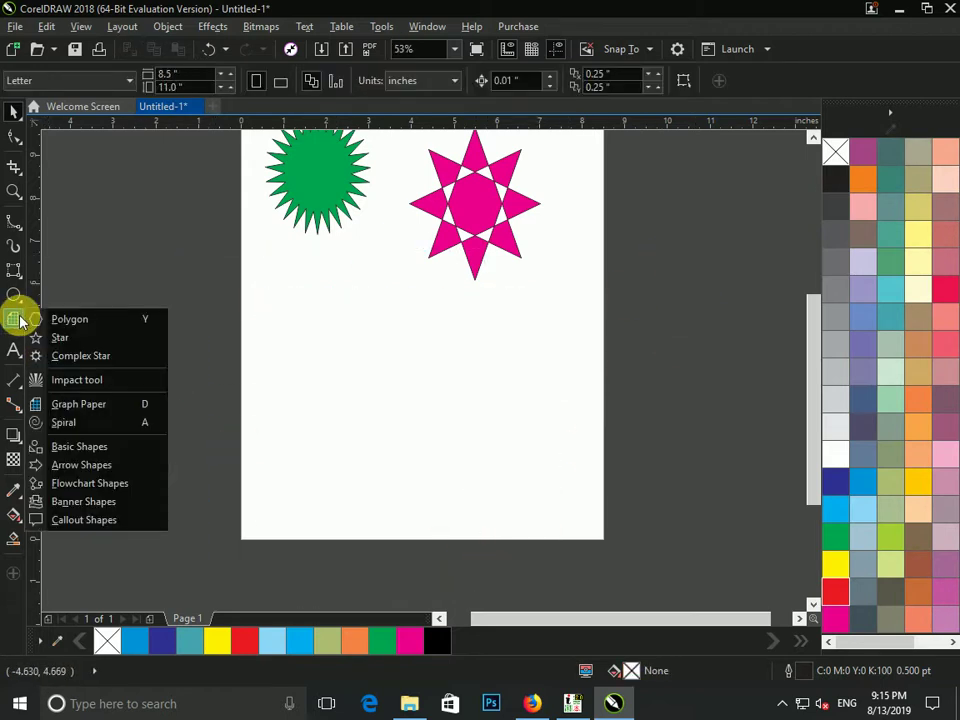
pyautogui.click(110, 424)
pyautogui.moveTo(352, 346); pyautogui.dragTo(523, 527)
pyautogui.click(16, 117)
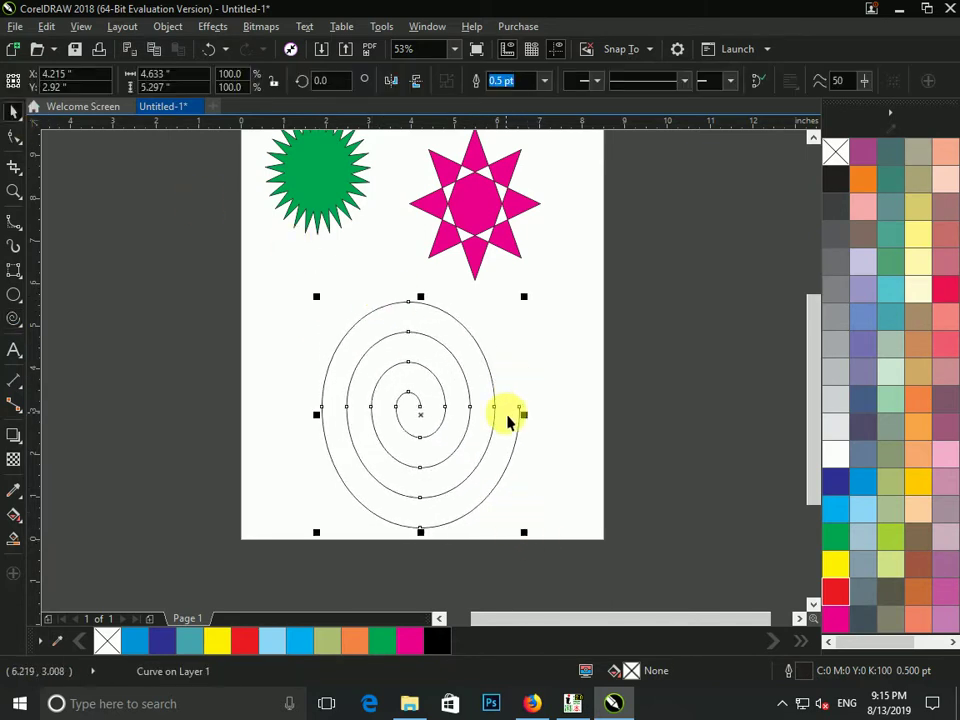
pyautogui.click(521, 414)
pyautogui.click(520, 292)
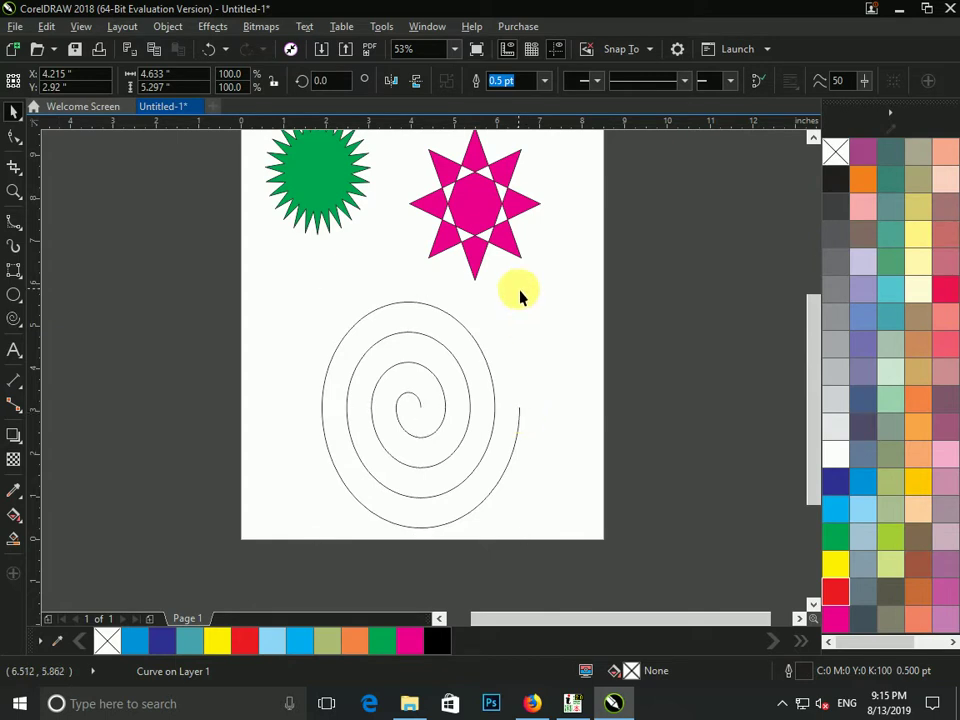
pyautogui.click(520, 414)
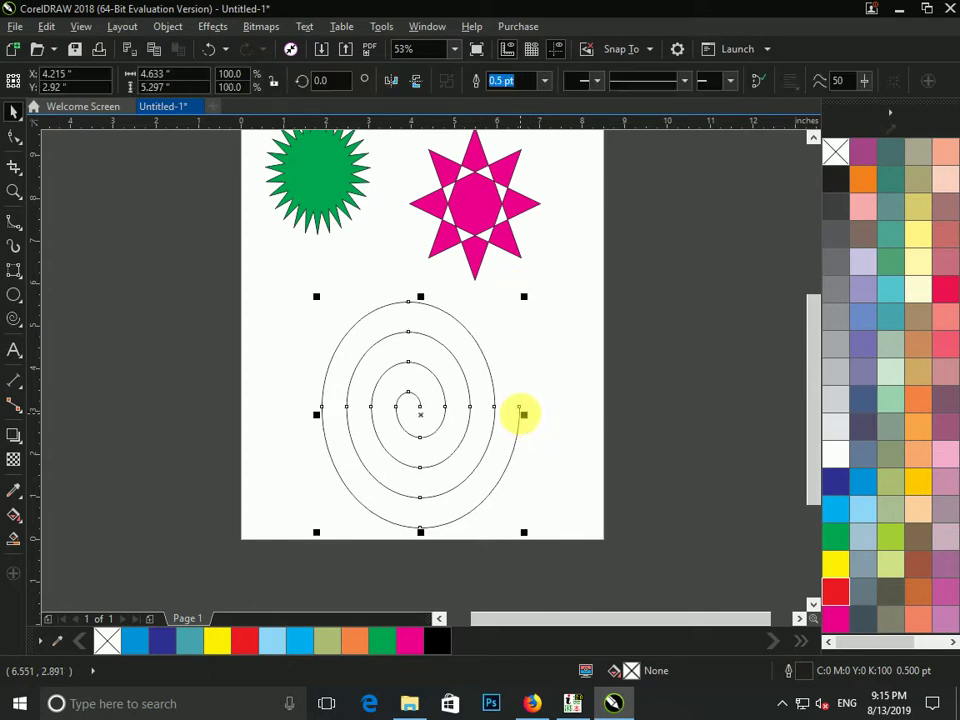
# Step: Rotate the spiral to about 327.6 degrees and move it so that it straddles the page's left edge
pyautogui.doubleClick(441, 380)
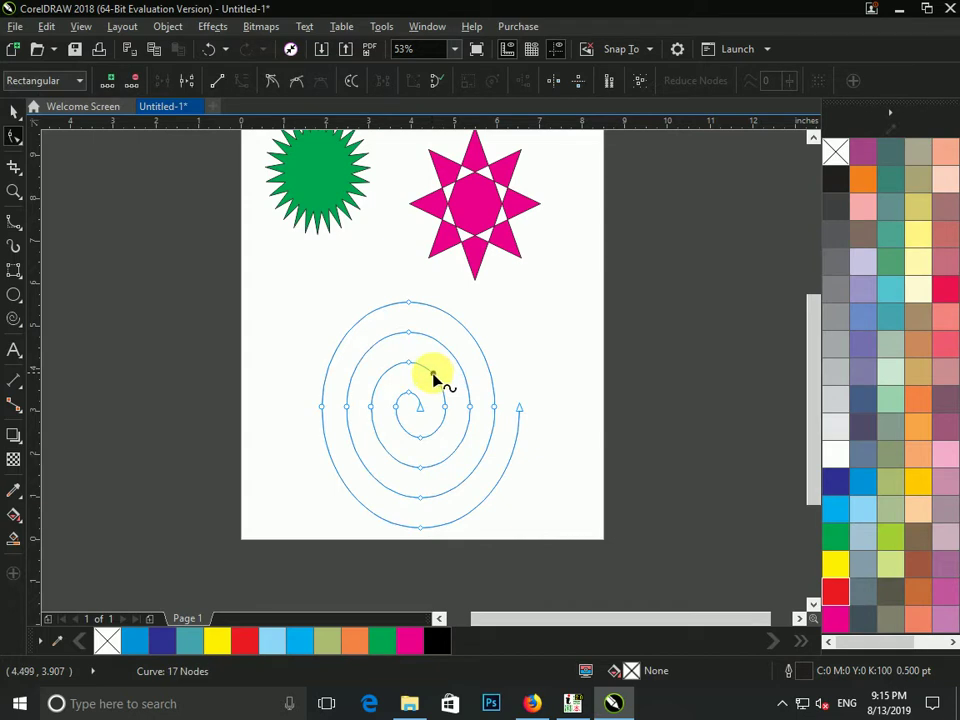
pyautogui.press('space')
pyautogui.press('space')
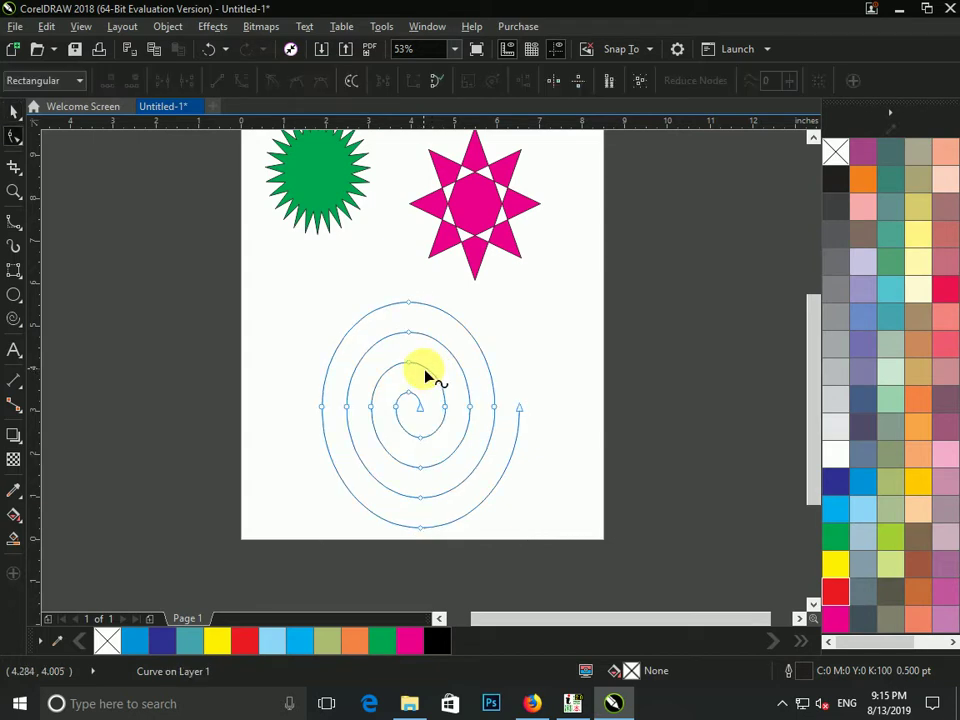
pyautogui.press('space')
pyautogui.click(428, 373)
pyautogui.moveTo(508, 311); pyautogui.dragTo(561, 375)
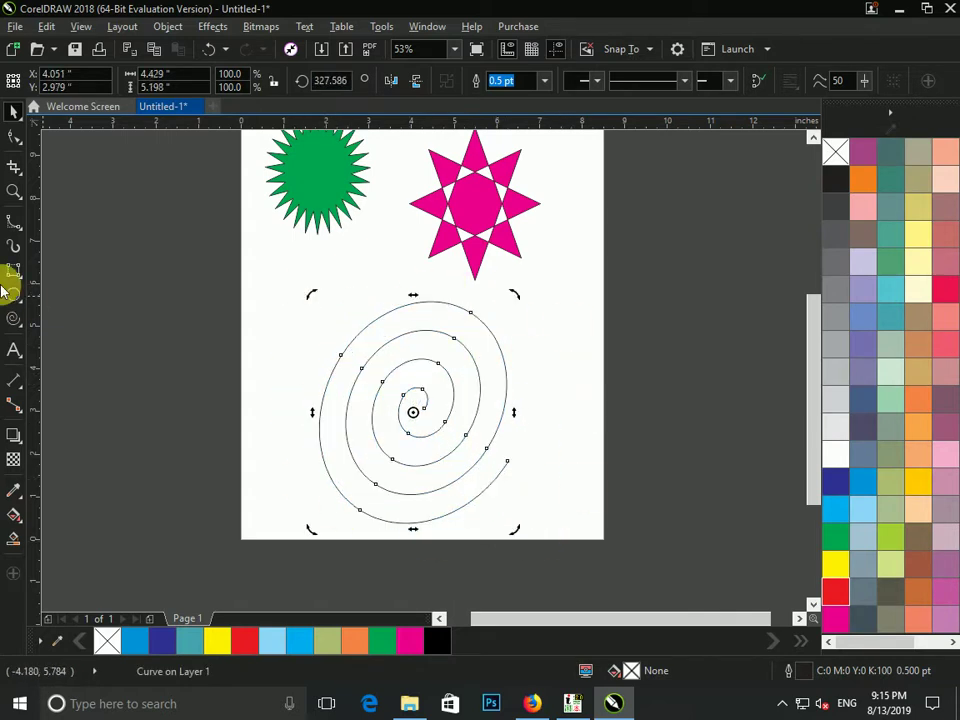
pyautogui.click(492, 310)
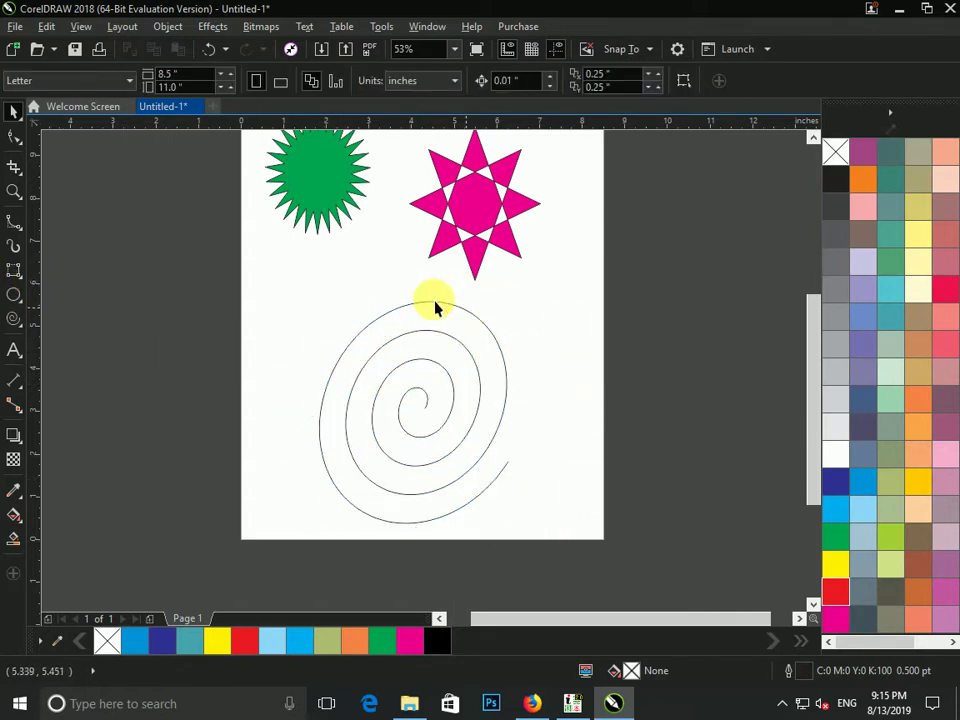
pyautogui.moveTo(420, 302); pyautogui.dragTo(226, 250)
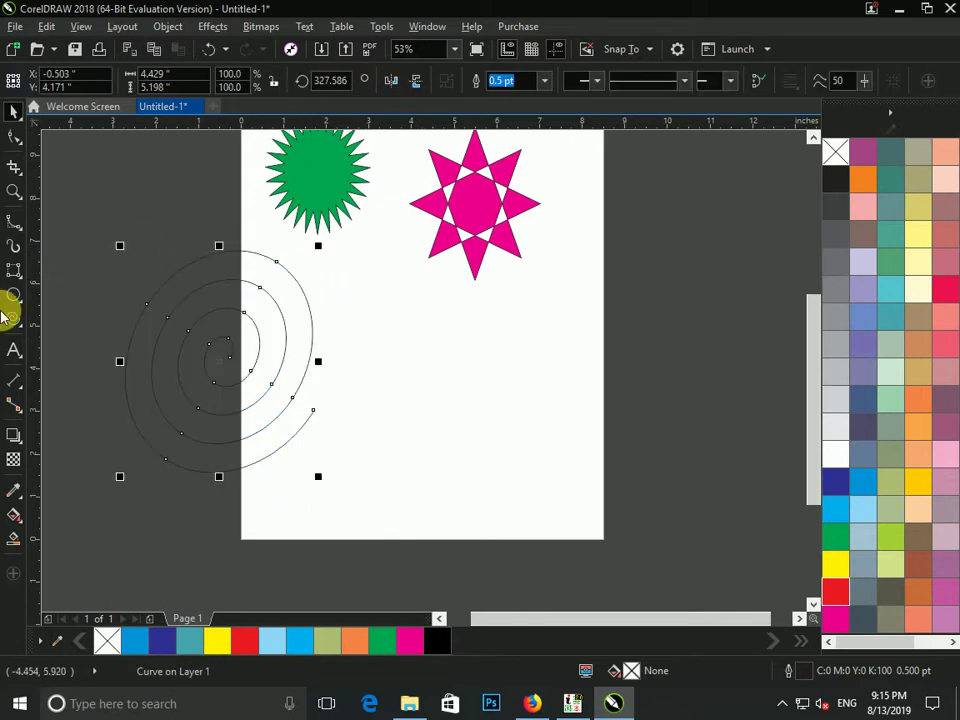
# Step: Draw a parallelogram about 4.2 by 4.1 inches below the magenta star and a trapezoid about 3.1 by 2.9 inches over the page's right edge
pyautogui.click(12, 320)
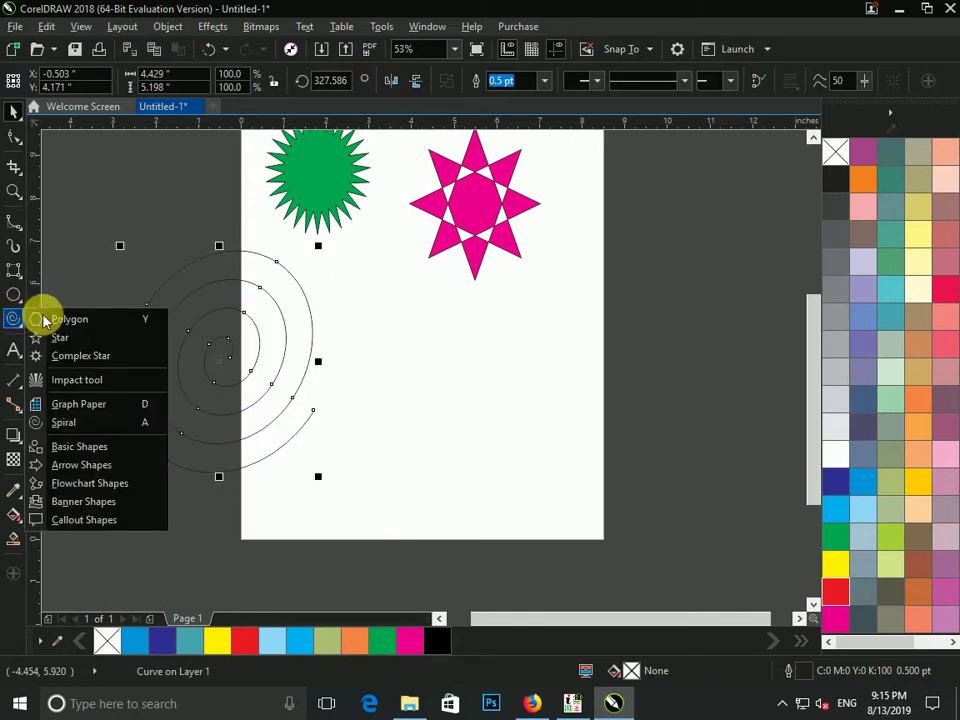
pyautogui.click(90, 446)
pyautogui.moveTo(360, 299)
pyautogui.mouseDown()
pyautogui.moveTo(486, 437)
pyautogui.moveTo(548, 483)
pyautogui.mouseUp()
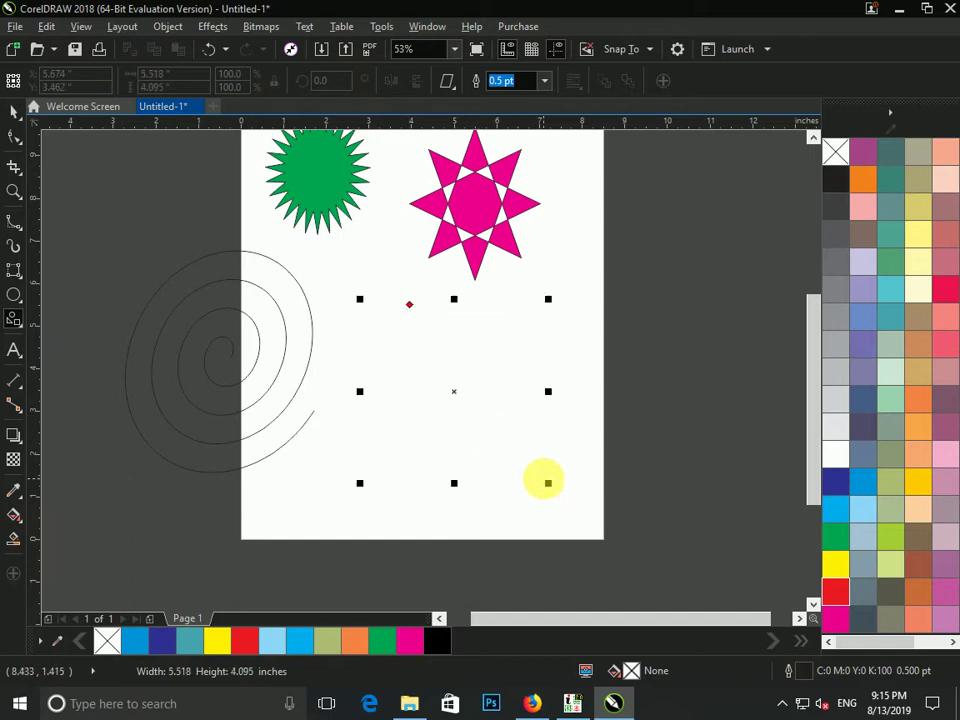
pyautogui.click(447, 82)
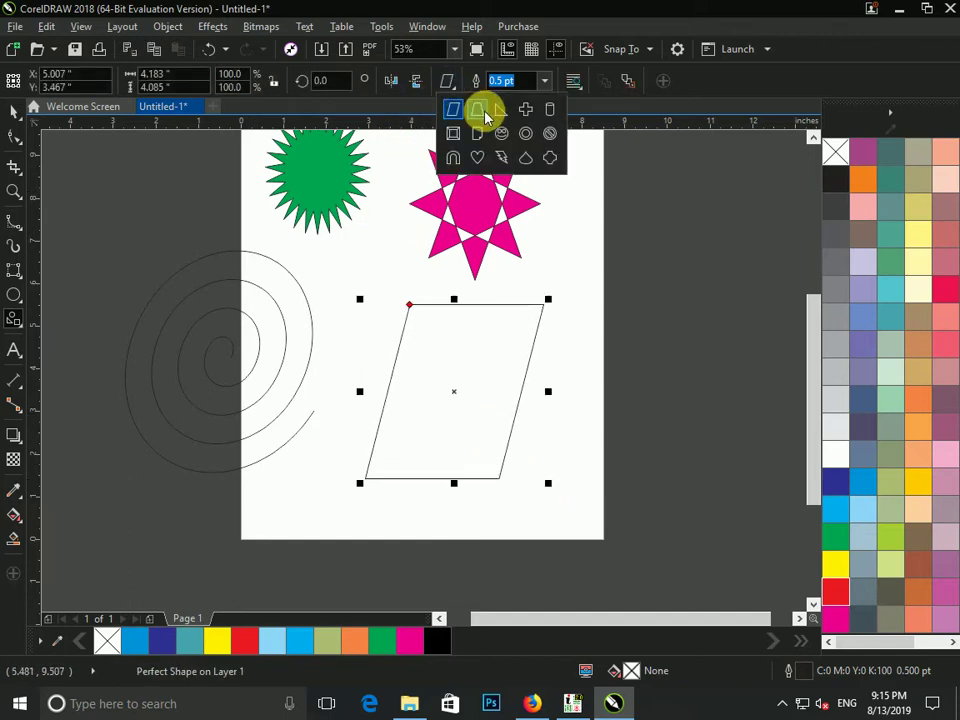
pyautogui.click(484, 109)
pyautogui.moveTo(512, 187); pyautogui.dragTo(652, 317)
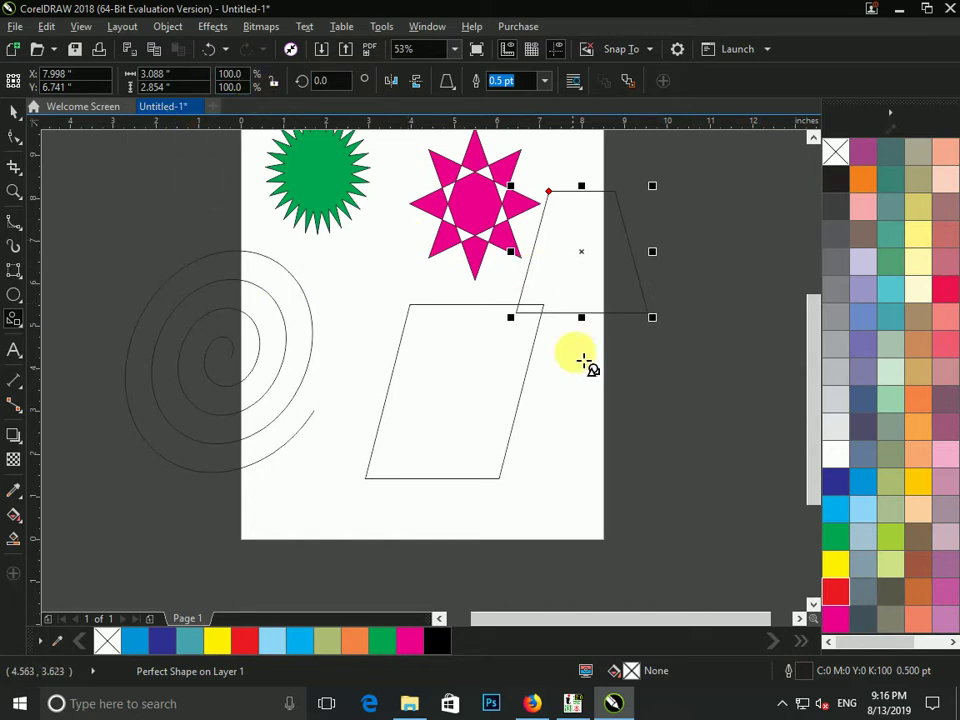
# Step: Move the parallelogram over the spiral and draw a right triangle about 2.1 by 2.6 inches below the magenta star
pyautogui.click(14, 117)
pyautogui.moveTo(446, 306); pyautogui.dragTo(298, 273)
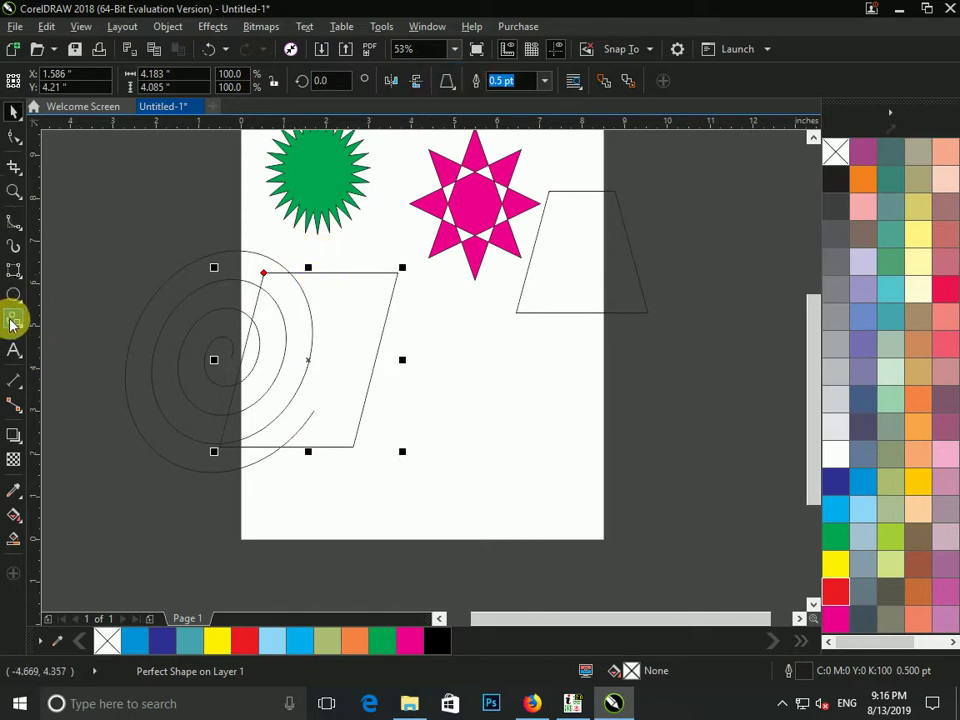
pyautogui.click(446, 88)
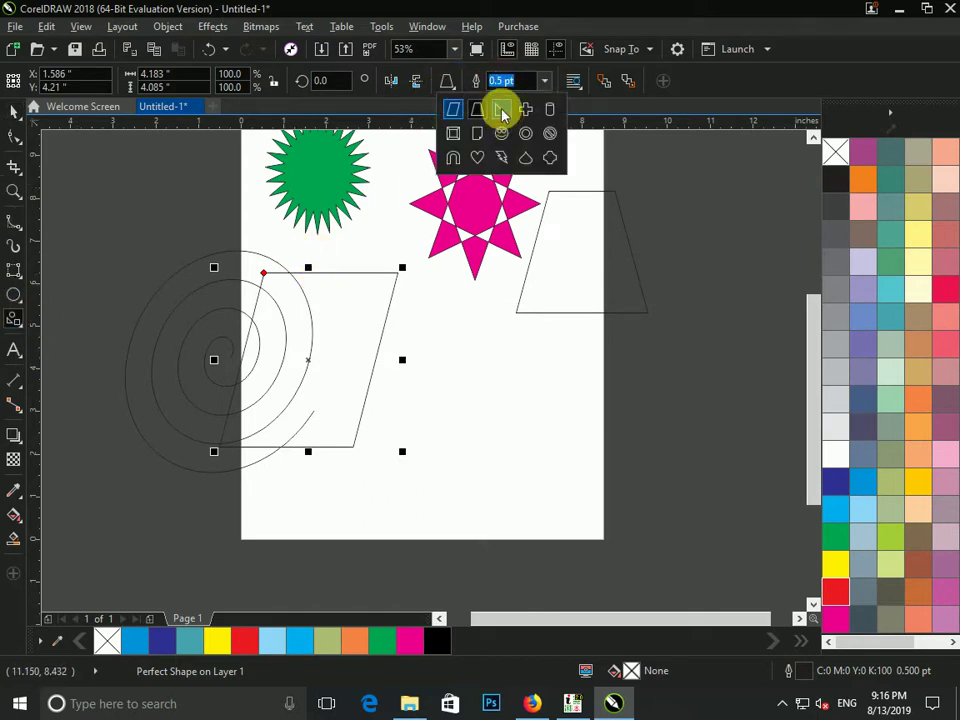
pyautogui.click(503, 109)
pyautogui.moveTo(443, 298); pyautogui.dragTo(538, 414)
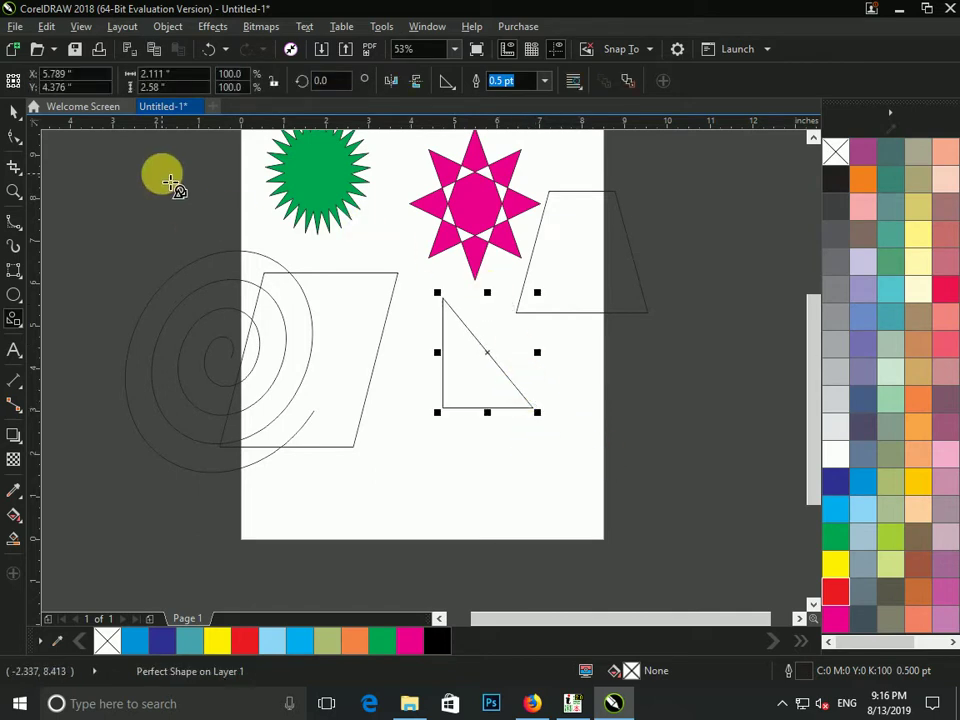
# Step: Draw a cross basic shape about 2.3 by 2.4 inches below the triangle
pyautogui.click(444, 84)
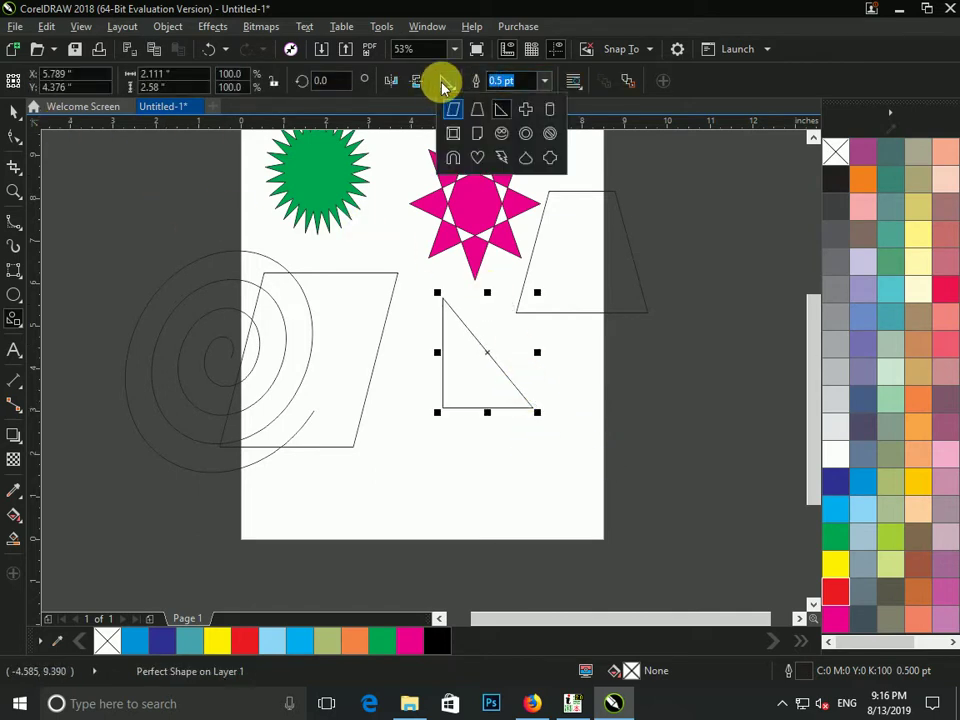
pyautogui.click(525, 109)
pyautogui.moveTo(460, 418); pyautogui.dragTo(566, 527)
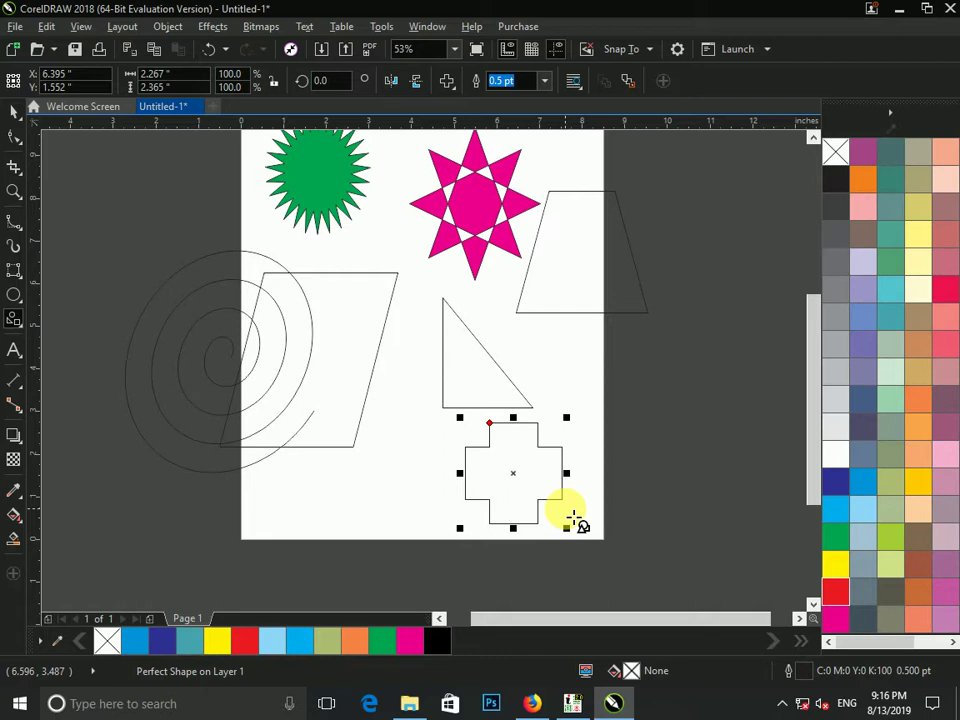
# Step: Draw a cylinder about 1.3 by 2.6 inches below the trapezoid and fill it with blue (C:100 M:100 Y:0 K:0)
pyautogui.click(447, 82)
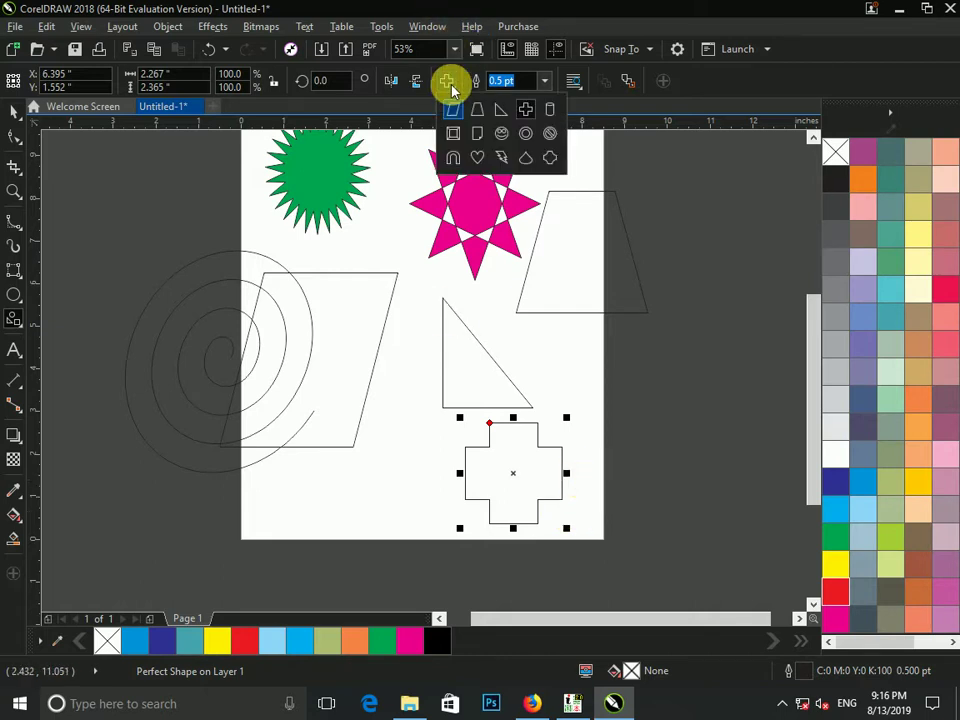
pyautogui.click(558, 110)
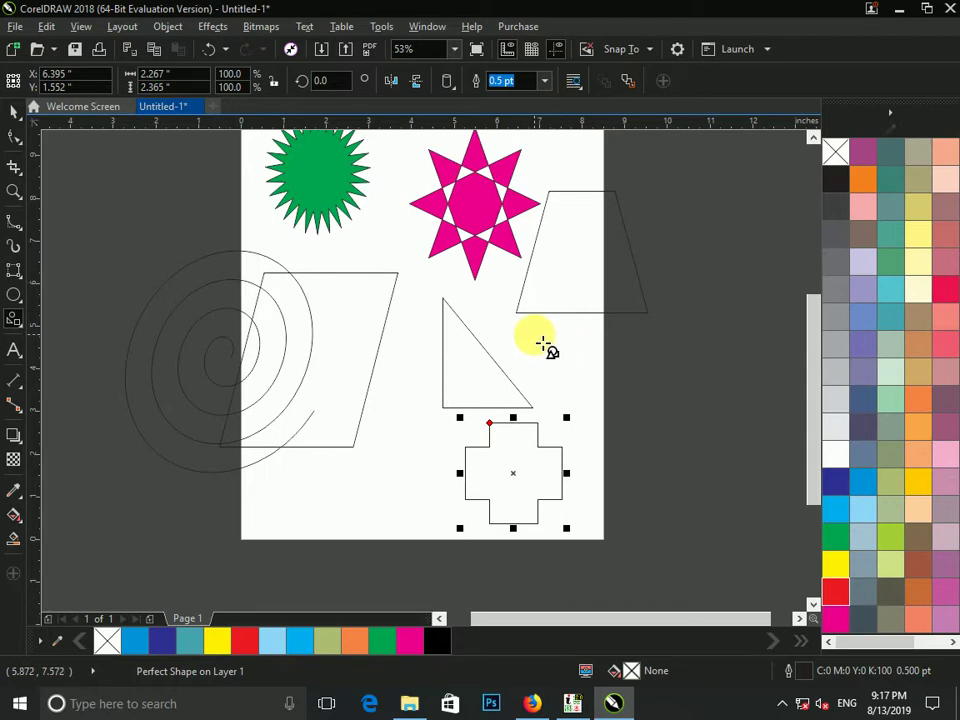
pyautogui.moveTo(535, 317); pyautogui.dragTo(594, 412)
pyautogui.click(835, 481)
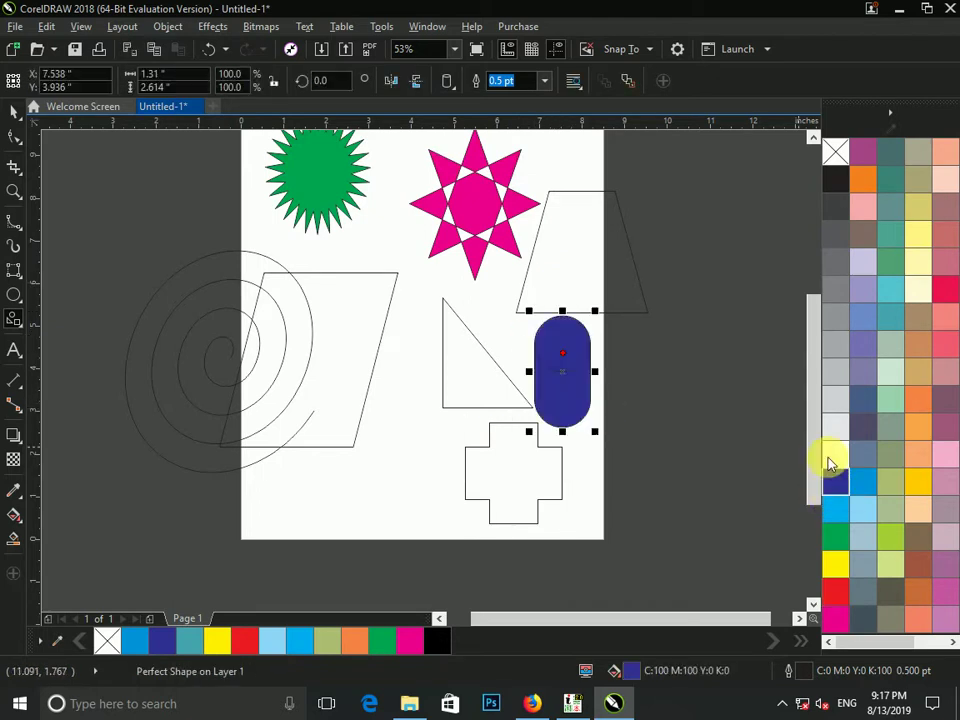
# Step: Draw a bevelled frame about 1.7 by 2.9 inches to the left of the cross
pyautogui.click(449, 83)
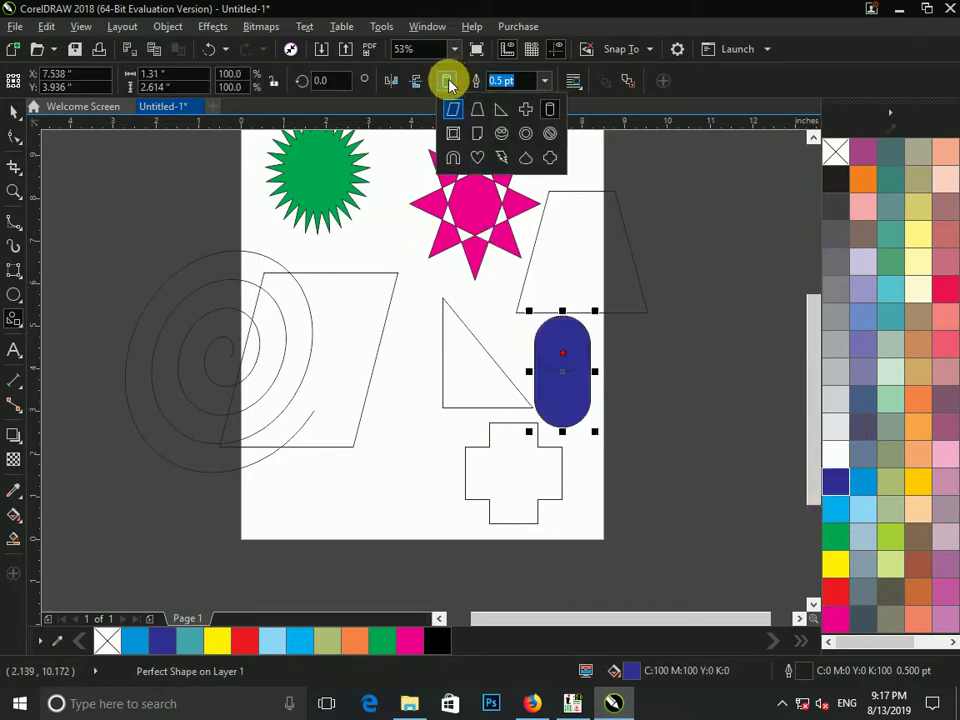
pyautogui.click(455, 135)
pyautogui.moveTo(372, 402); pyautogui.dragTo(443, 526)
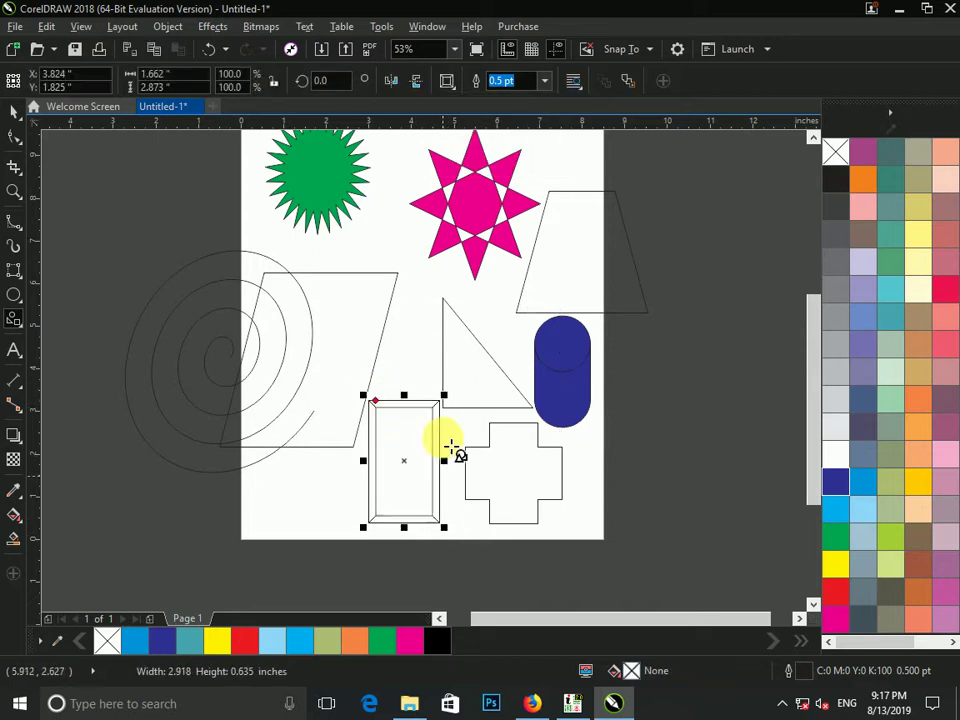
pyautogui.click(8, 118)
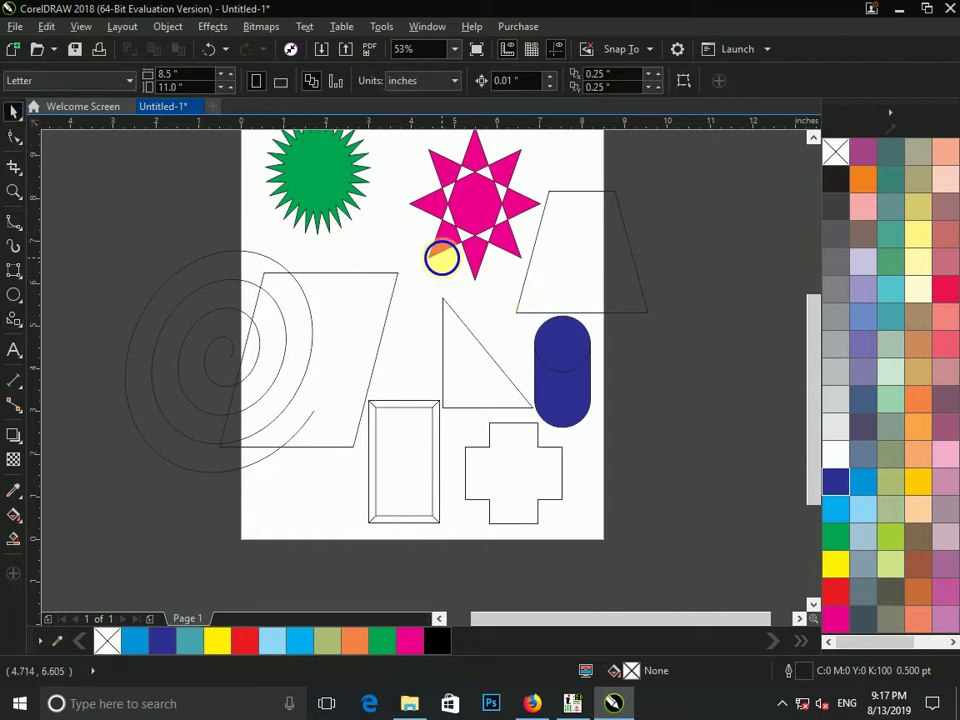
pyautogui.scroll(-4, 439, 257)
pyautogui.scroll(4, 613, 366)
# Step: Draw a teardrop overlapping the trapezoid and a heart about 1.9 by 2.8 inches overlapping the magenta star's lower part
pyautogui.click(585, 395)
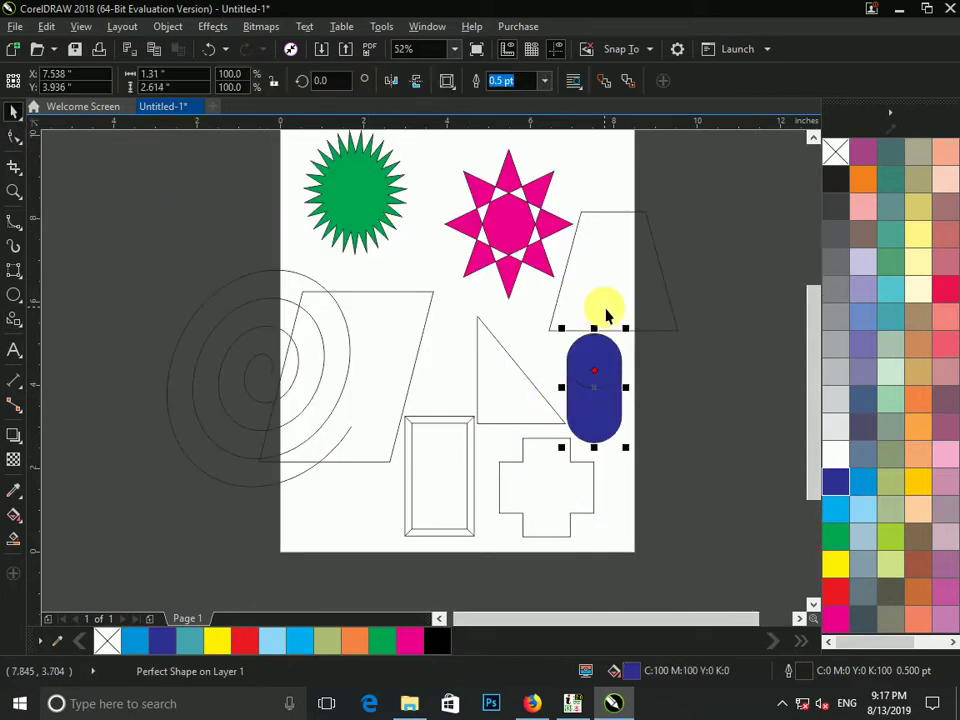
pyautogui.click(447, 82)
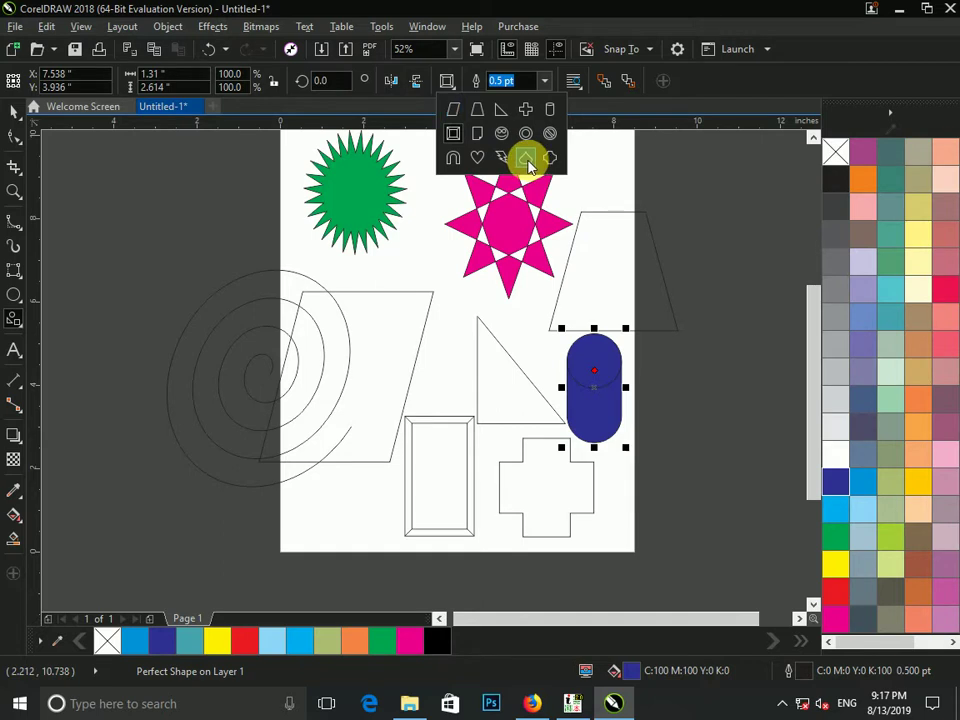
pyautogui.click(526, 159)
pyautogui.moveTo(619, 175); pyautogui.dragTo(776, 337)
pyautogui.click(445, 82)
pyautogui.click(478, 159)
pyautogui.moveTo(428, 241); pyautogui.dragTo(516, 367)
# Step: Draw two small arch basic shapes around the trapezoid
pyautogui.click(452, 82)
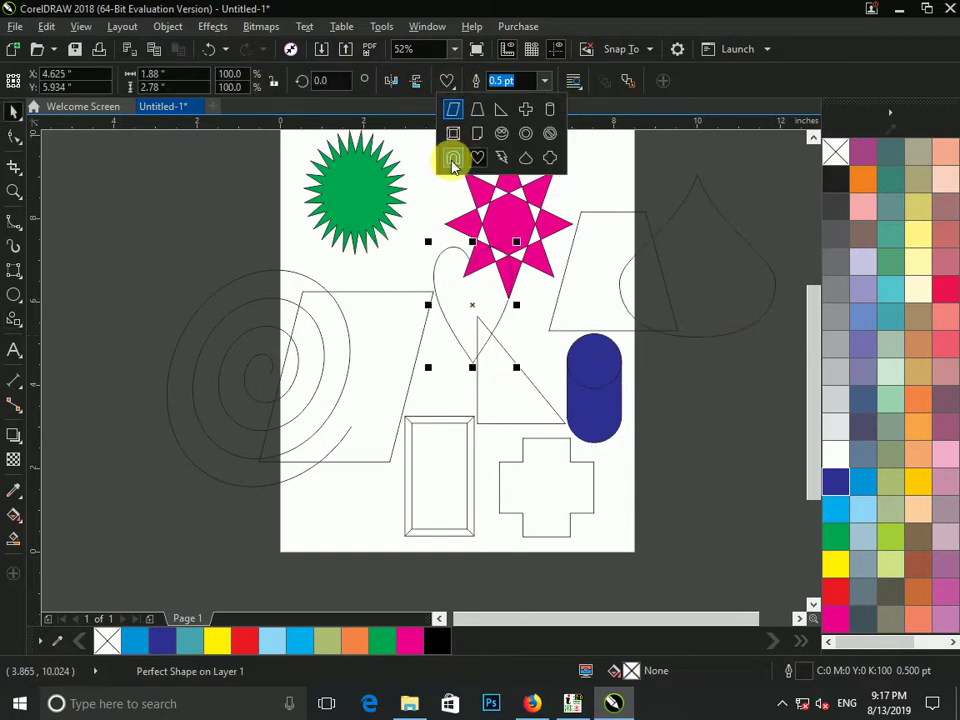
pyautogui.click(478, 161)
pyautogui.click(705, 240)
pyautogui.press('space')
pyautogui.click(448, 82)
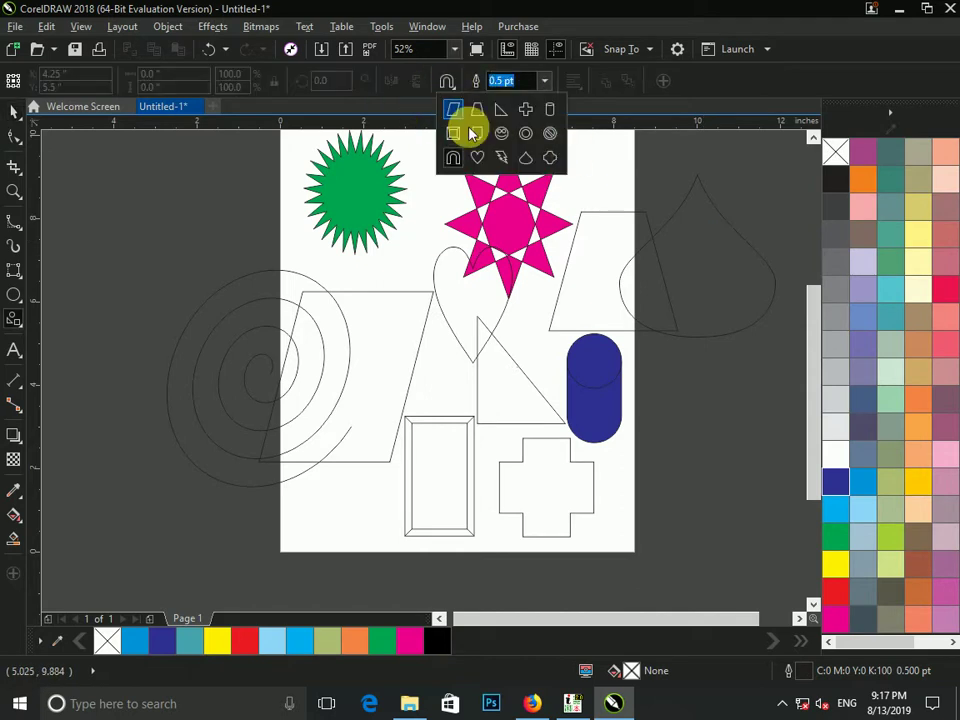
pyautogui.click(453, 158)
pyautogui.moveTo(574, 145); pyautogui.dragTo(646, 178)
pyautogui.moveTo(595, 251); pyautogui.dragTo(658, 336)
# Step: Undo the basic shapes drawn after the trapezoid, along with the parallelogram's move
pyautogui.hotkey('ctrl', 'z')
pyautogui.press('space')
pyautogui.hotkey('ctrl', 'z')
pyautogui.hotkey('ctrl', 'z')
pyautogui.hotkey('ctrl', 'z')
pyautogui.hotkey('ctrl', 'z')
pyautogui.hotkey('ctrl', 'z')
pyautogui.hotkey('ctrl', 'z')
pyautogui.hotkey('ctrl', 'z')
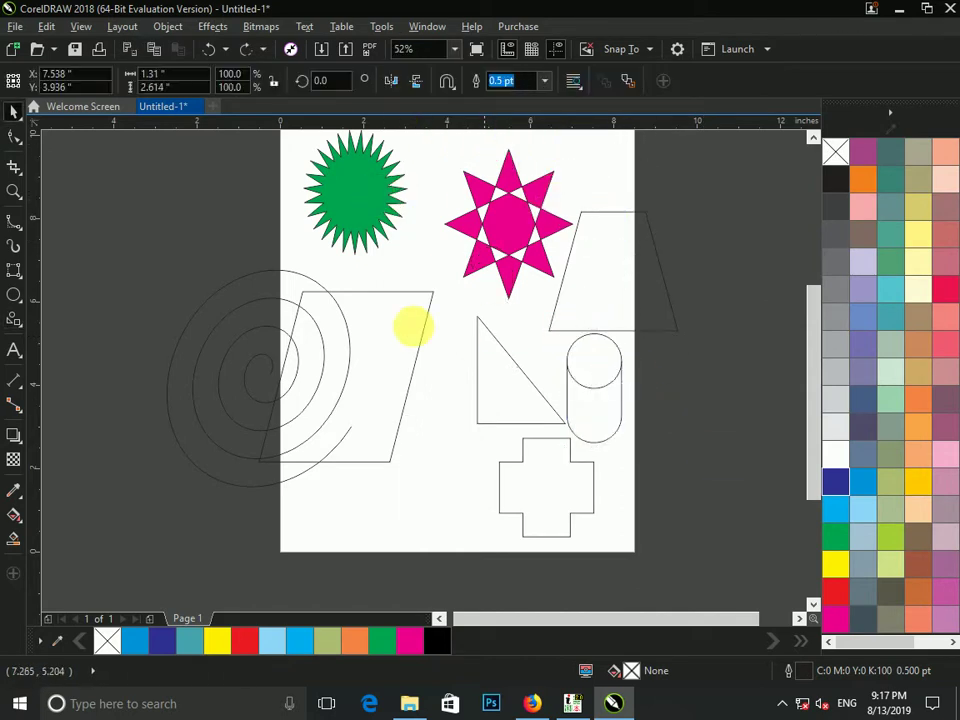
# Step: Draw a right-pointing arrow shape about 7.2 by 3 inches across the parallelogram, reshaping it to a thick shaft and short head
pyautogui.click(17, 320)
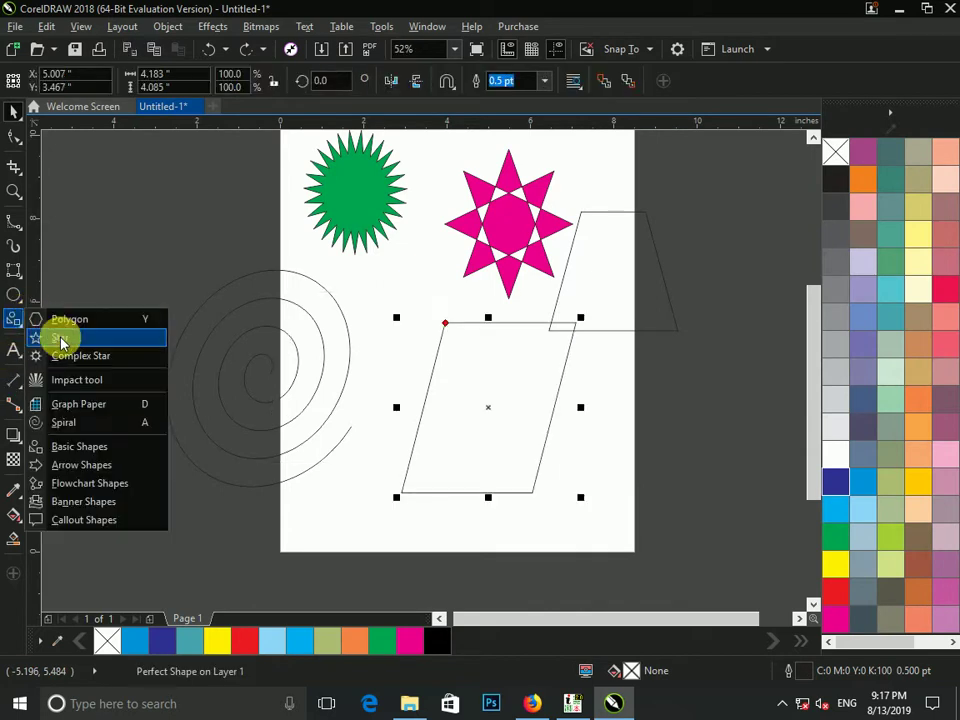
pyautogui.click(88, 466)
pyautogui.moveTo(375, 400); pyautogui.dragTo(686, 513)
pyautogui.moveTo(531, 413); pyautogui.dragTo(626, 404)
# Step: Draw two flowchart parallelograms, one overlapping the existing parallelogram and one about 1.9 by 2 inches below the green star
pyautogui.click(13, 320)
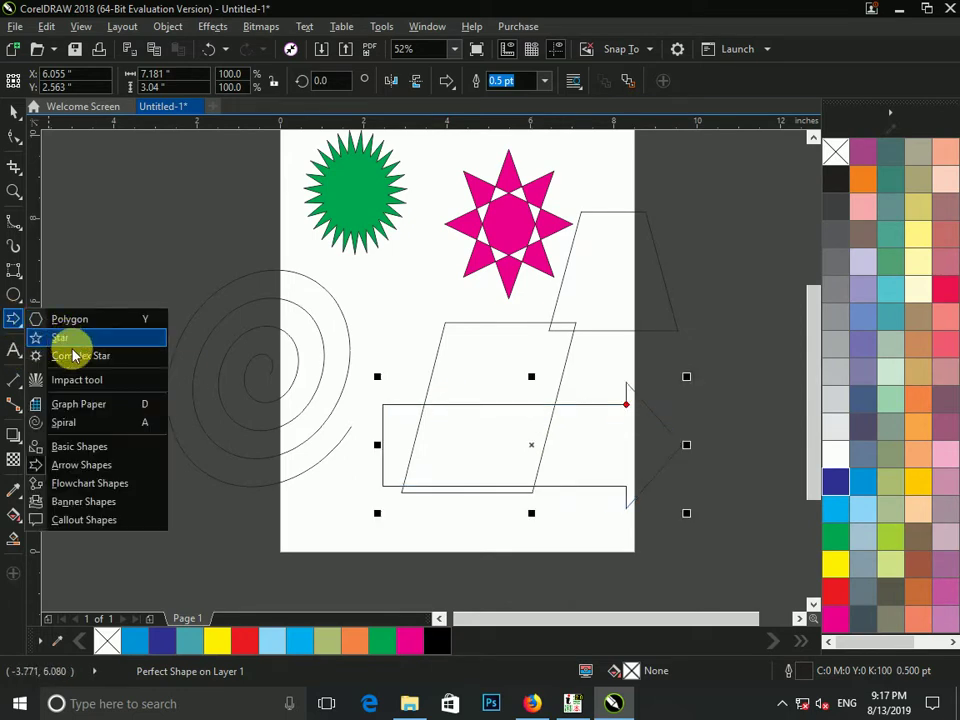
pyautogui.click(88, 484)
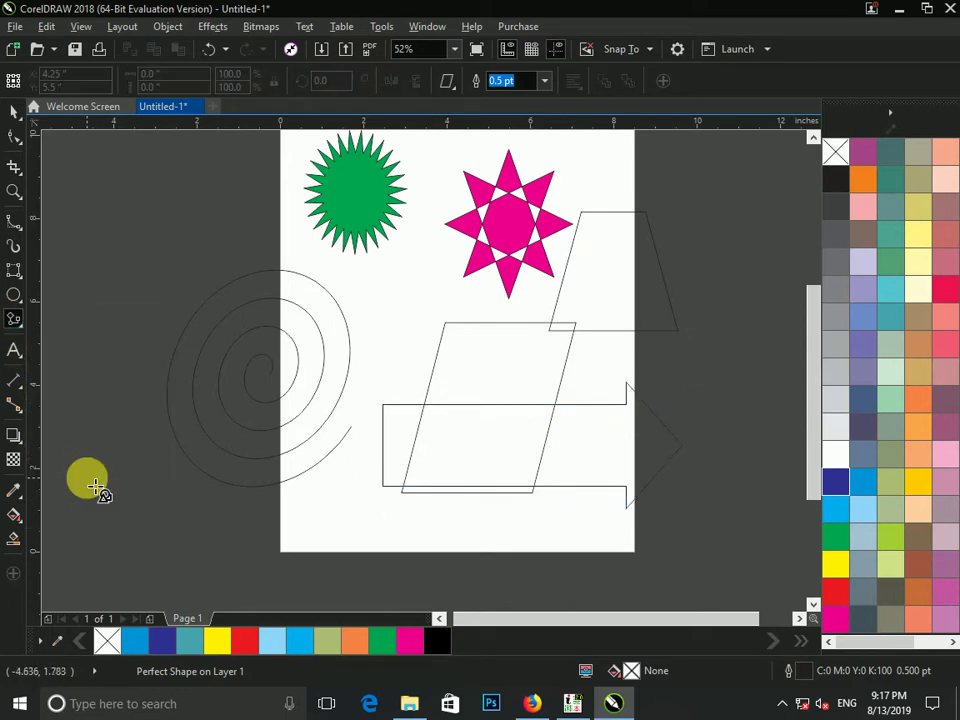
pyautogui.moveTo(397, 268); pyautogui.dragTo(536, 457)
pyautogui.moveTo(337, 271); pyautogui.dragTo(416, 354)
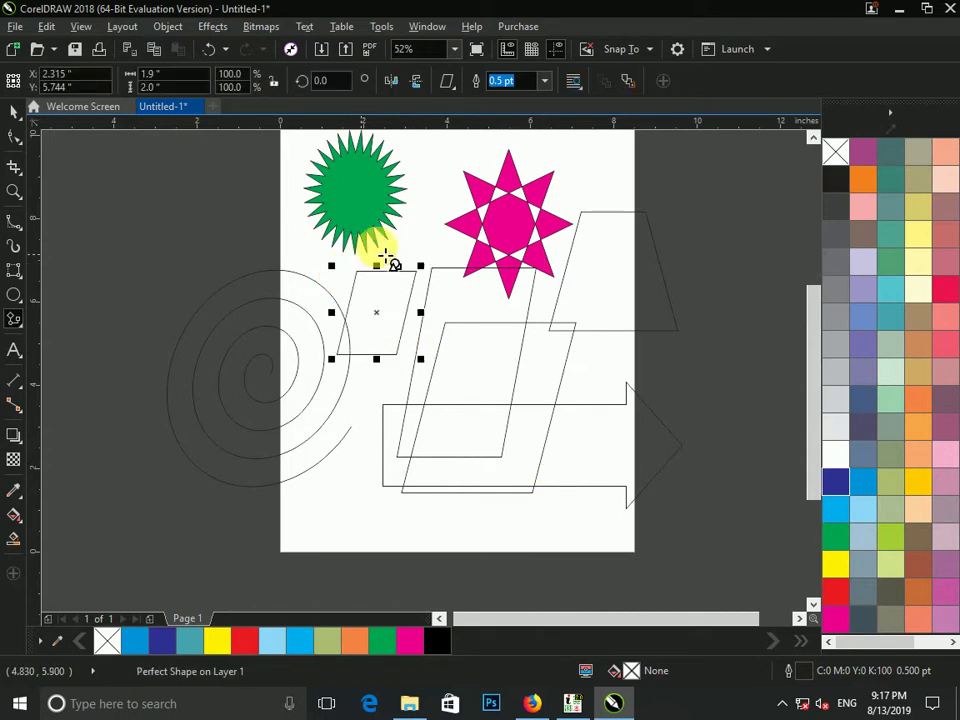
# Step: Delete all the shapes in the drawing
pyautogui.press('space')
pyautogui.moveTo(745, 586); pyautogui.dragTo(109, 116)
pyautogui.press('Delete')
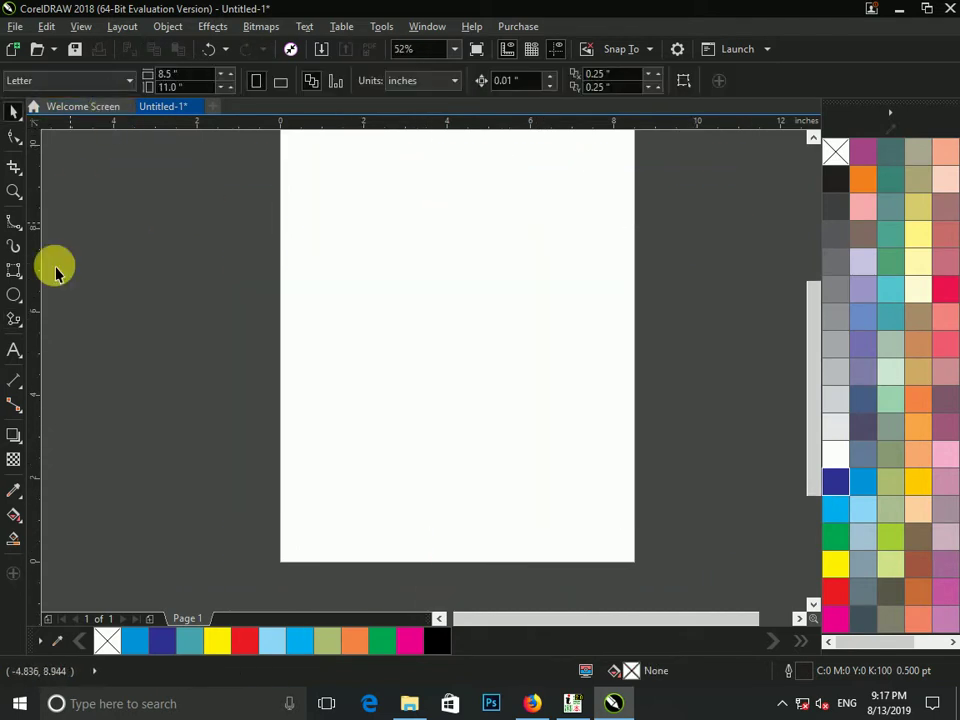
# Step: Draw three flowchart parallelograms across the empty page: a large one, a tall narrow one and a tiny one between them
pyautogui.click(13, 318)
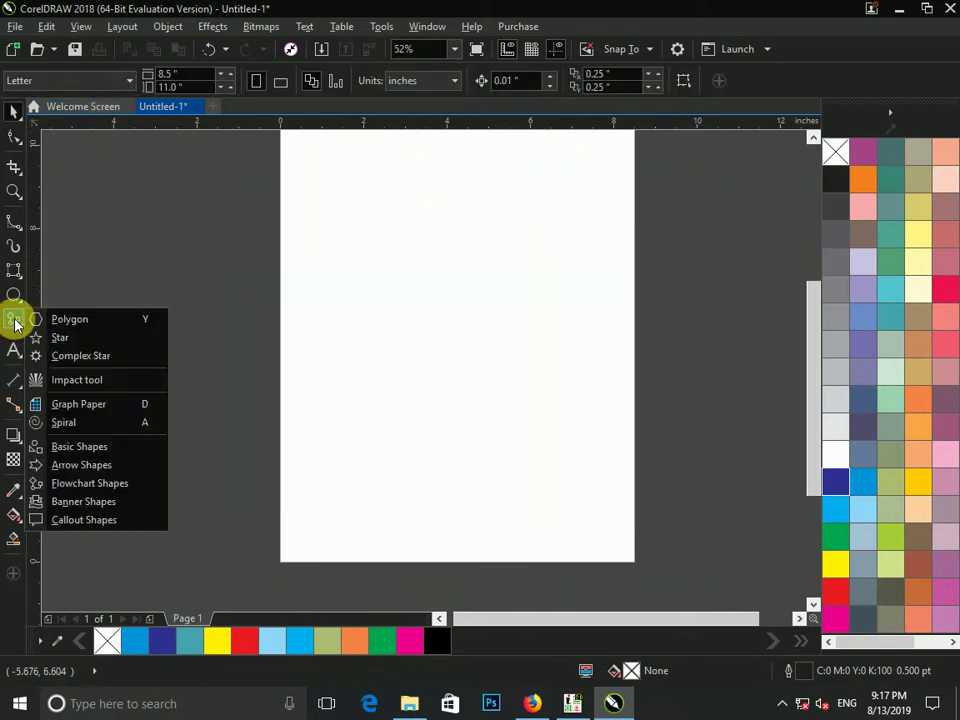
pyautogui.click(90, 484)
pyautogui.moveTo(474, 278); pyautogui.dragTo(605, 420)
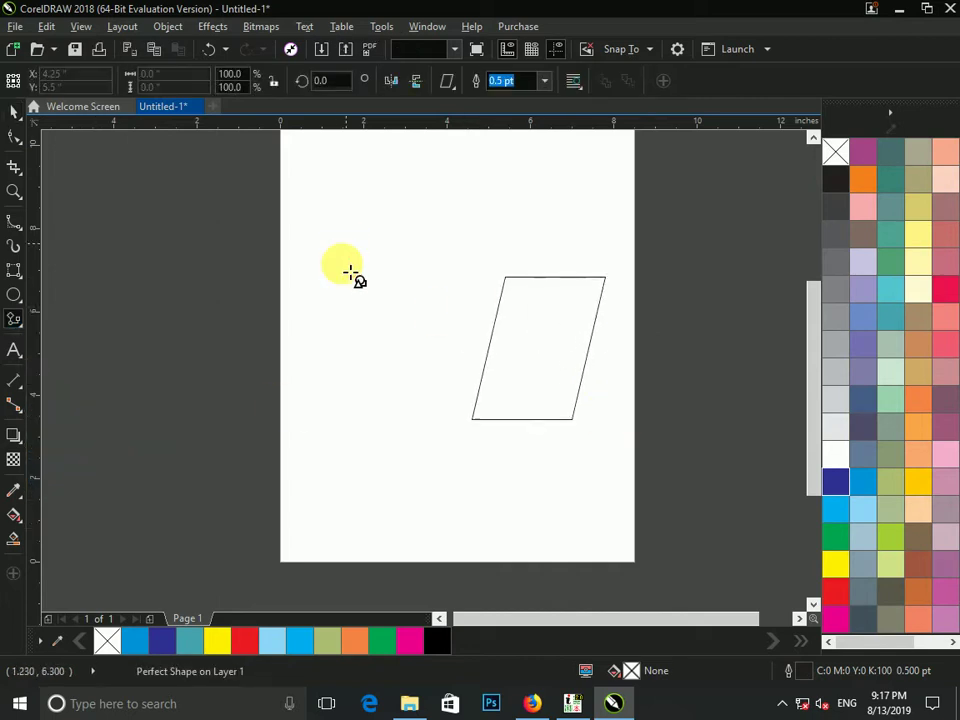
pyautogui.moveTo(347, 243); pyautogui.dragTo(383, 378)
pyautogui.moveTo(427, 359); pyautogui.dragTo(464, 372)
# Step: Delete the three flowchart parallelograms
pyautogui.press('space')
pyautogui.moveTo(642, 232); pyautogui.dragTo(233, 488)
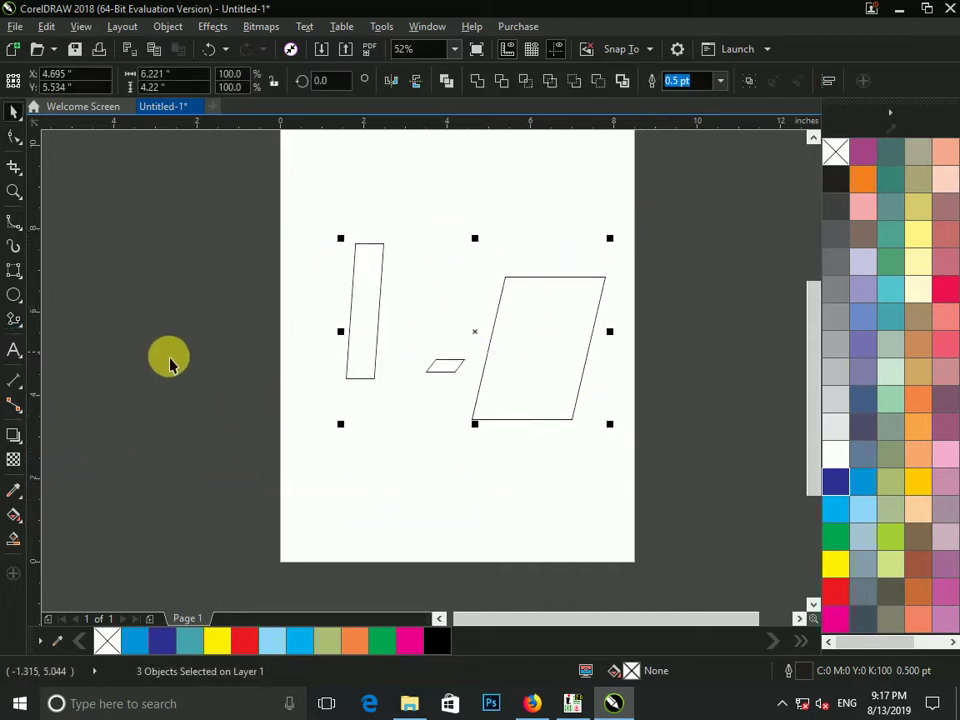
pyautogui.press('Delete')
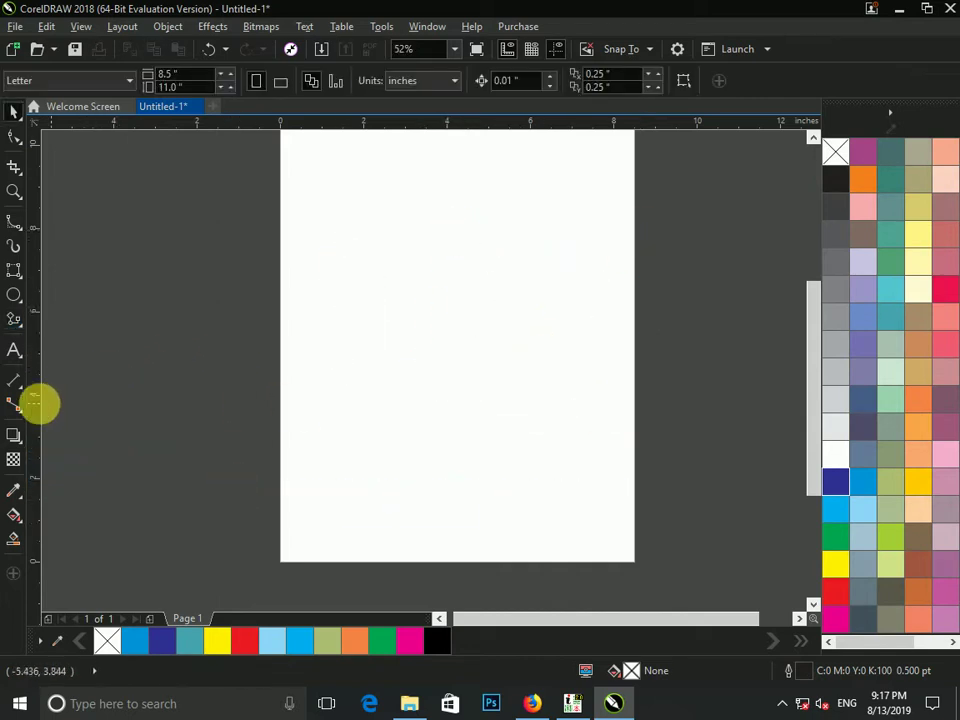
# Step: Draw a folded ribbon banner about 4.1 by 2.6 inches and a wavy banner about 2.3 by 1.9 inches below it
pyautogui.click(13, 325)
pyautogui.click(96, 500)
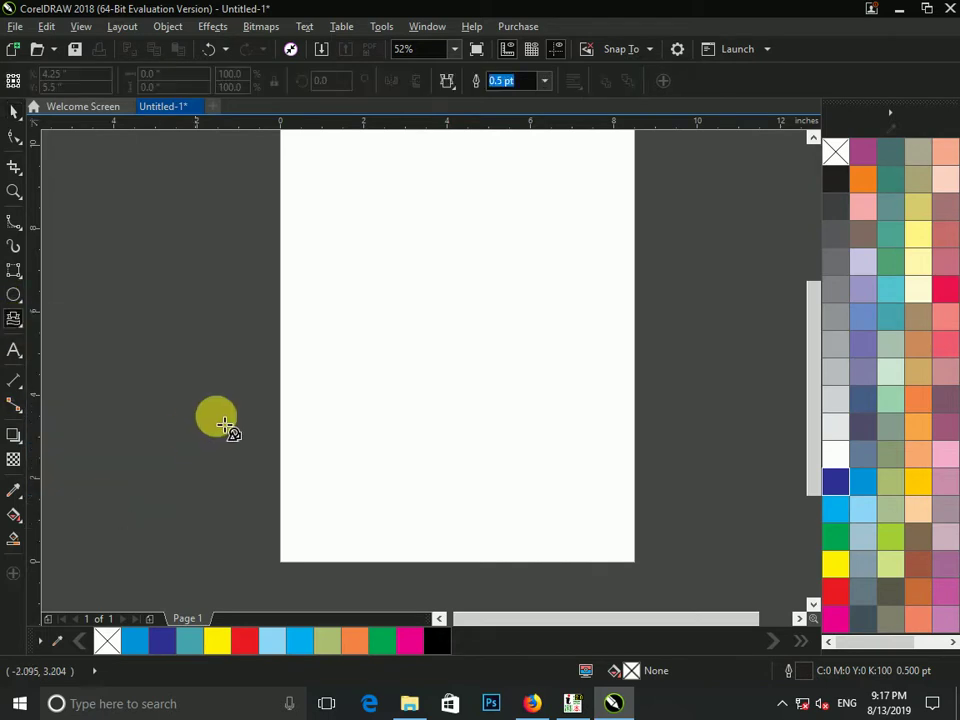
pyautogui.moveTo(374, 234); pyautogui.dragTo(556, 352)
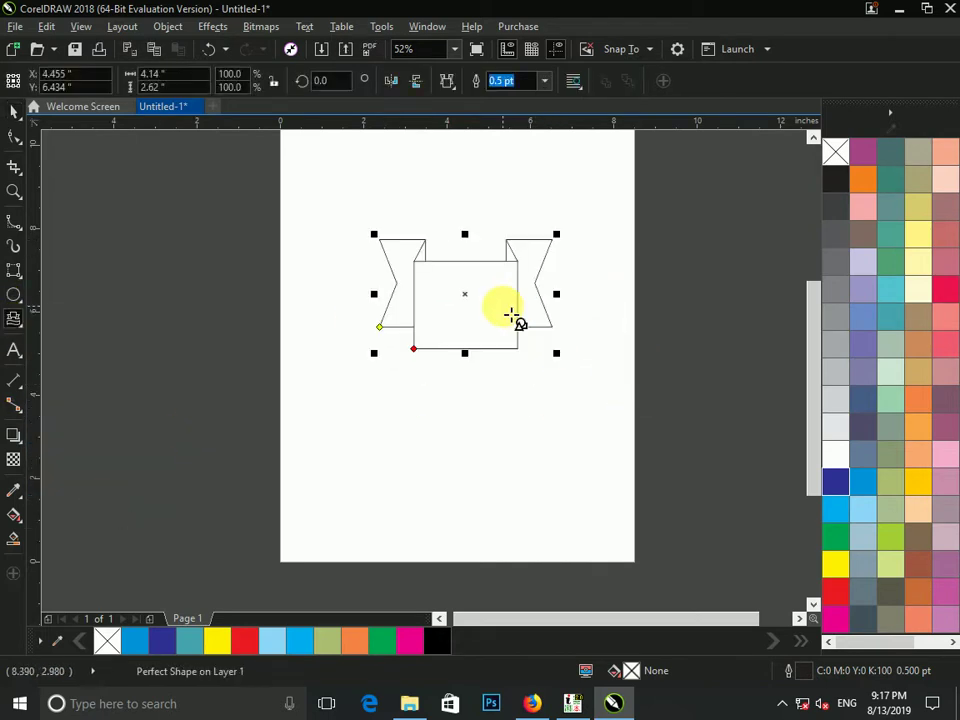
pyautogui.click(446, 82)
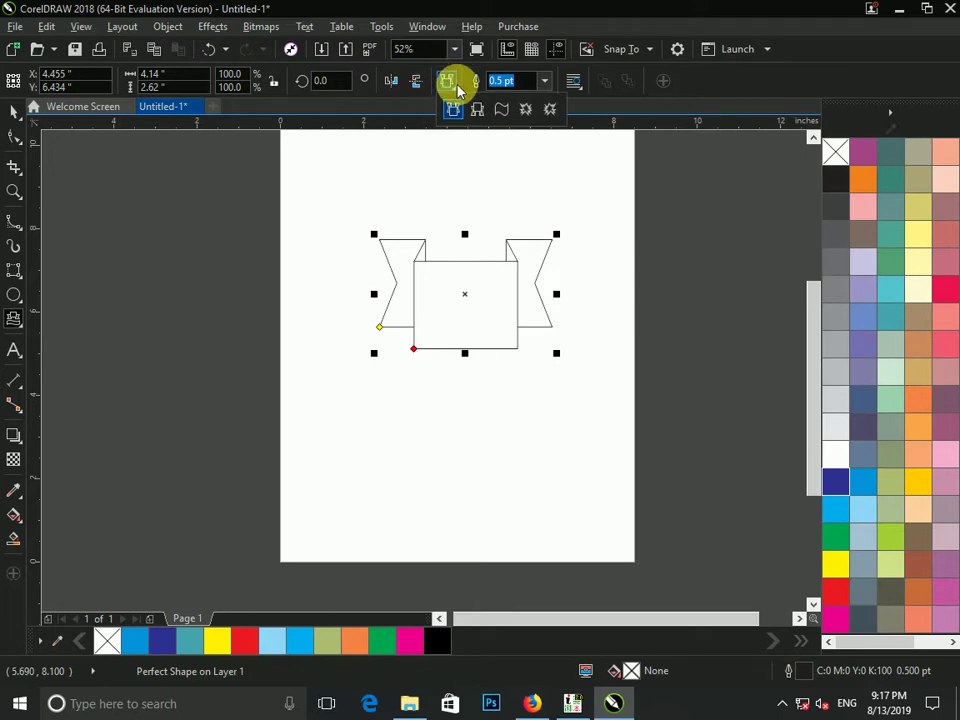
pyautogui.click(505, 110)
pyautogui.moveTo(406, 400); pyautogui.dragTo(512, 490)
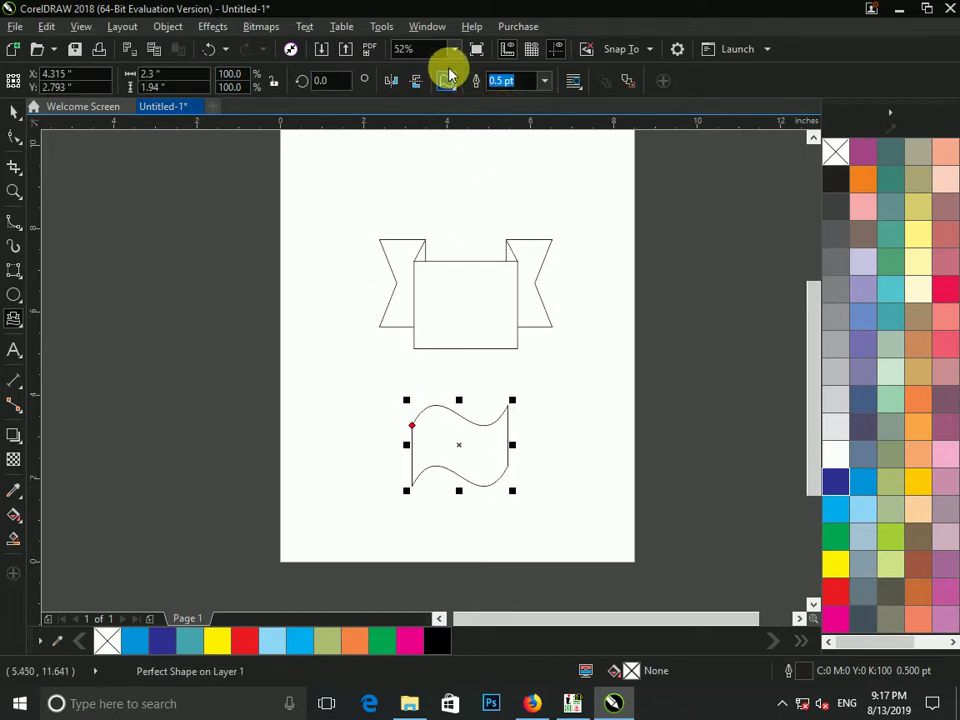
# Step: Draw two burst banner shapes, one about 1.5 by 1.4 inches above the ribbon's right end and a larger one across the page's left edge
pyautogui.click(446, 81)
pyautogui.click(525, 110)
pyautogui.moveTo(540, 175); pyautogui.dragTo(612, 244)
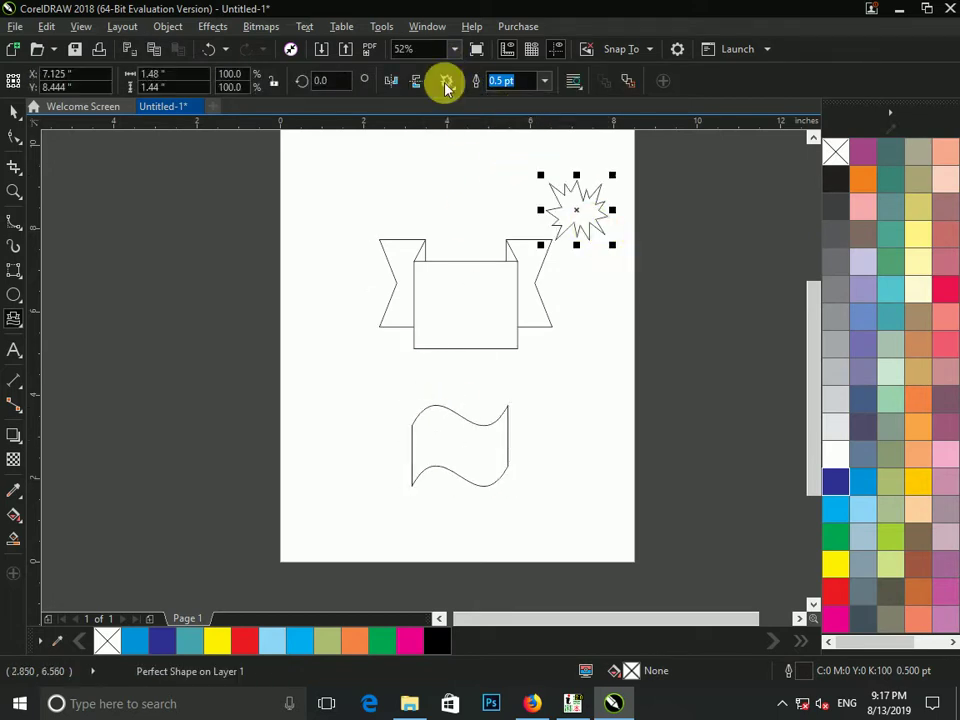
pyautogui.click(446, 81)
pyautogui.click(551, 117)
pyautogui.moveTo(254, 154); pyautogui.dragTo(393, 276)
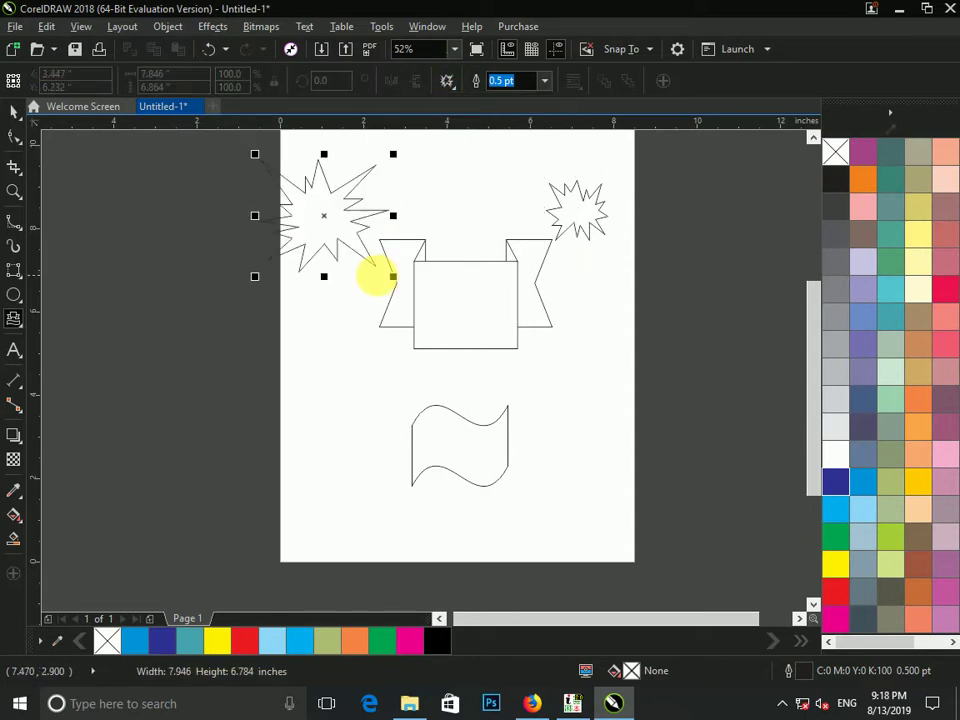
# Step: Fill all four banner shapes with tan (C:0 M:20 Y:40 K:40)
pyautogui.press('F5')
pyautogui.press('space')
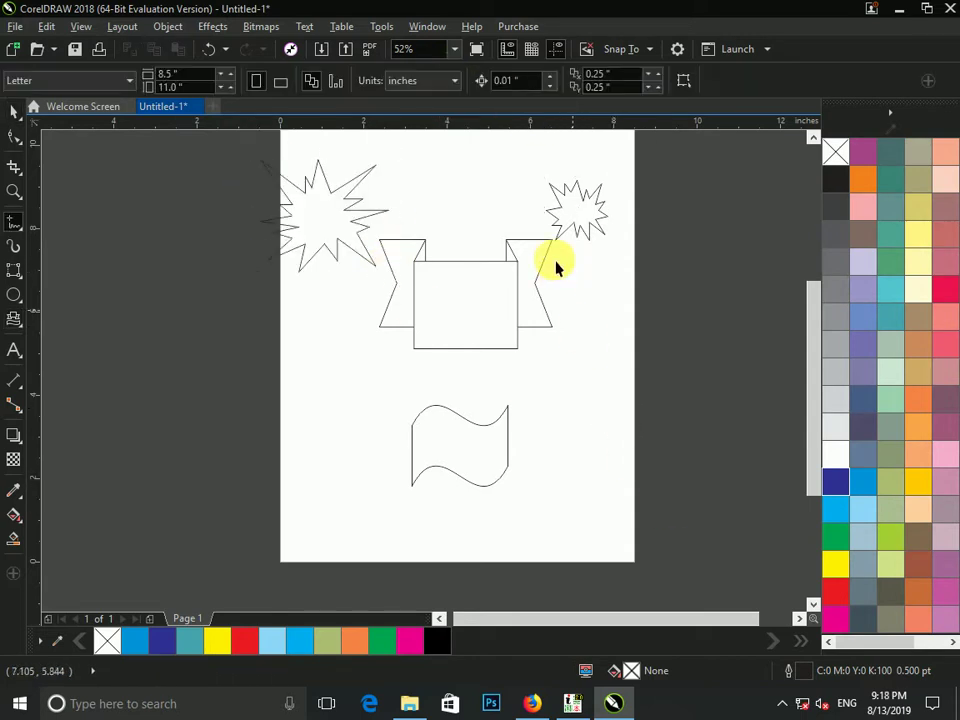
pyautogui.moveTo(653, 538)
pyautogui.mouseDown()
pyautogui.moveTo(280, 240)
pyautogui.moveTo(177, 135)
pyautogui.mouseUp()
pyautogui.click(885, 385)
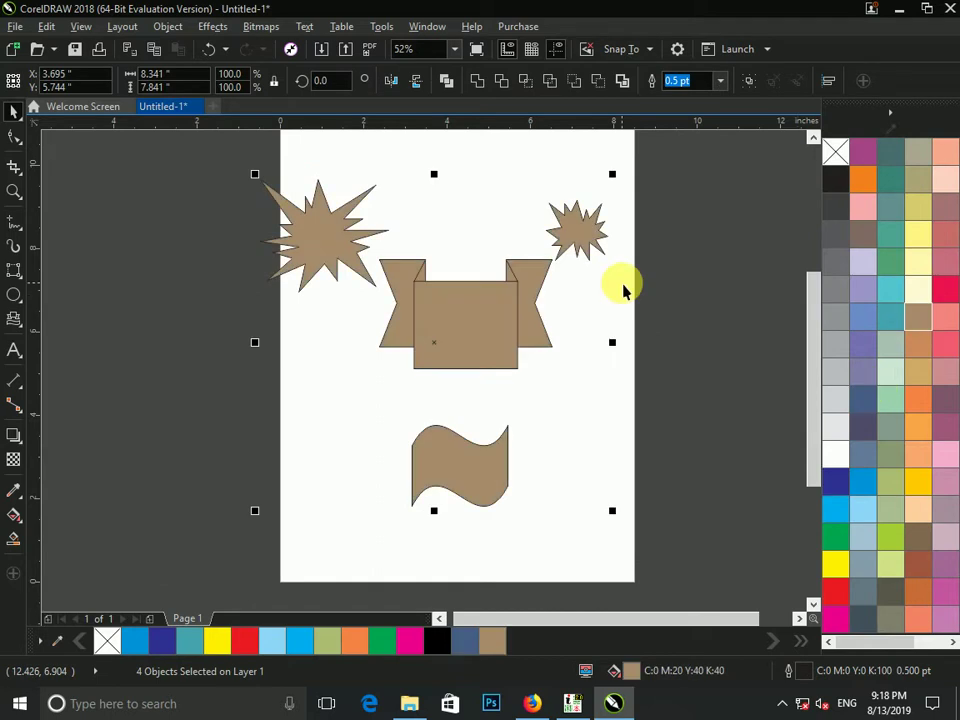
# Step: Recolor the ribbon banner deep yellow, the wavy banner dark brown and the small burst dusky pink
pyautogui.click(535, 330)
pyautogui.click(917, 481)
pyautogui.click(465, 492)
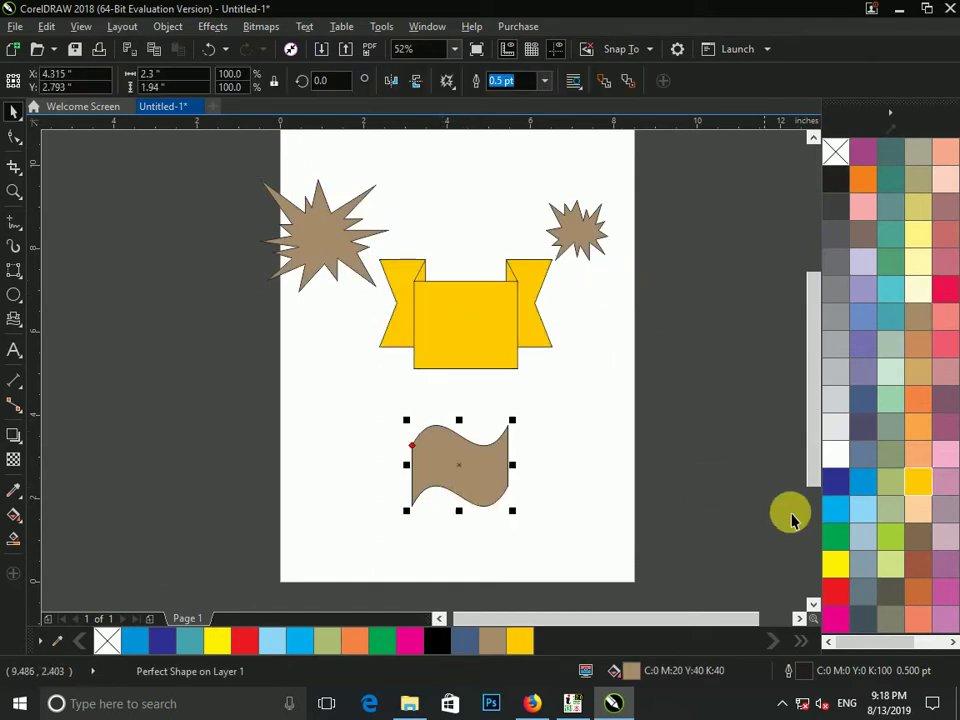
pyautogui.click(910, 543)
pyautogui.click(585, 232)
pyautogui.click(948, 262)
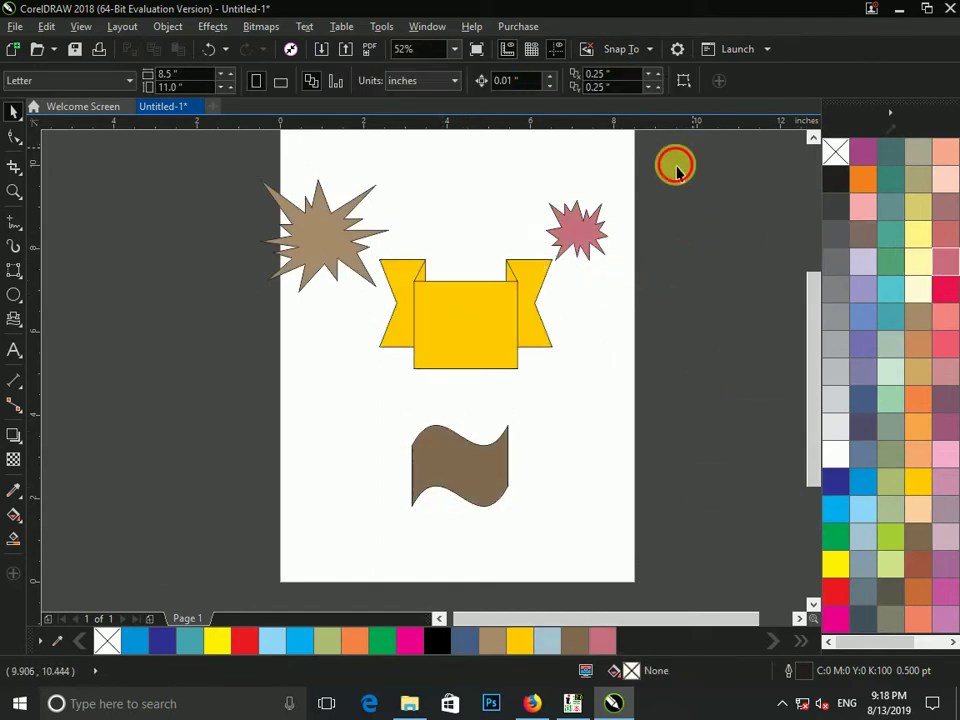
# Step: Delete the four colored banner shapes
pyautogui.moveTo(675, 165); pyautogui.dragTo(197, 572)
pyautogui.press('Delete')
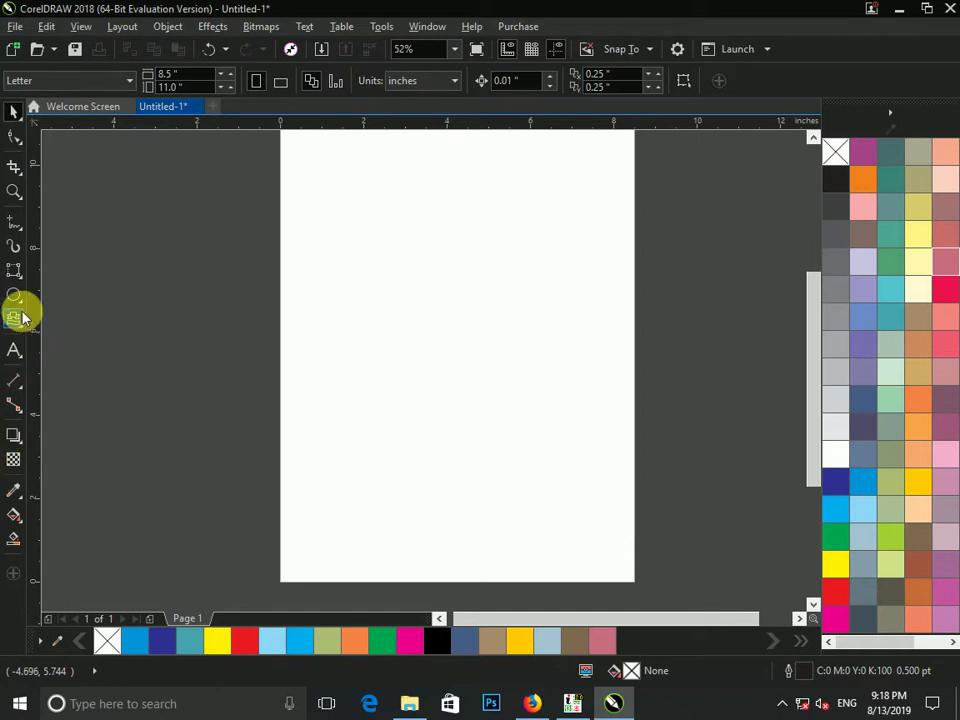
# Step: Draw a rectangular callout about 4.7 by 4.5 inches and a round callout about 1.9 by 2.1 inches to its upper right
pyautogui.click(23, 318)
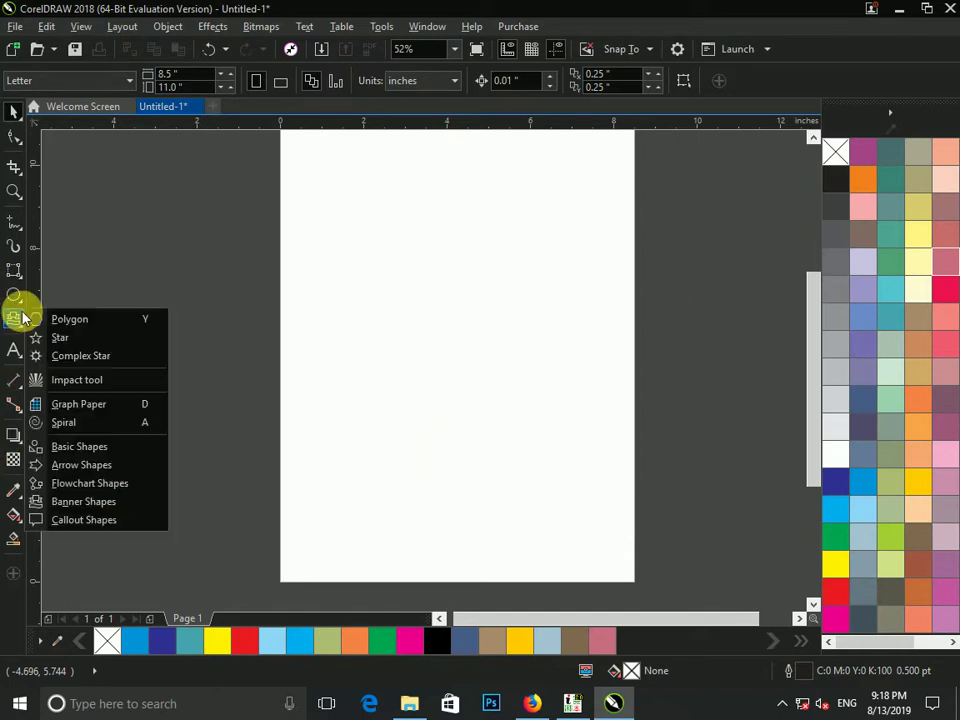
pyautogui.click(64, 520)
pyautogui.moveTo(325, 238); pyautogui.dragTo(530, 434)
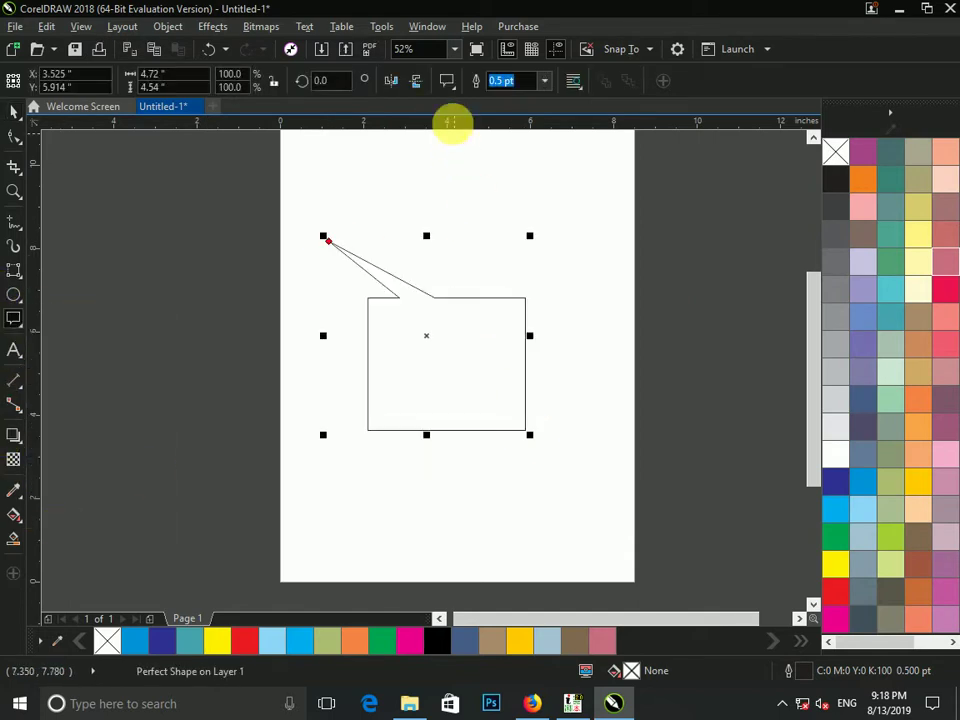
pyautogui.click(447, 80)
pyautogui.click(501, 117)
pyautogui.moveTo(517, 188); pyautogui.dragTo(608, 286)
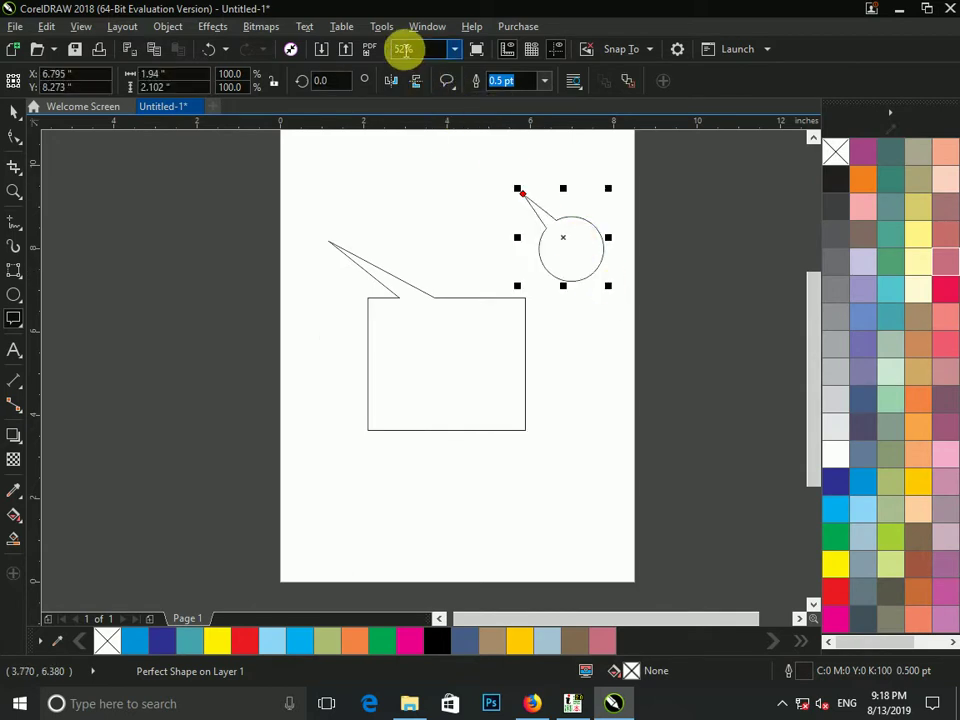
# Step: Draw a thought-cloud callout about 2.1 by 2.2 inches beside the round one and a small line callout below the round one
pyautogui.click(447, 80)
pyautogui.moveTo(416, 156); pyautogui.dragTo(514, 254)
pyautogui.click(444, 80)
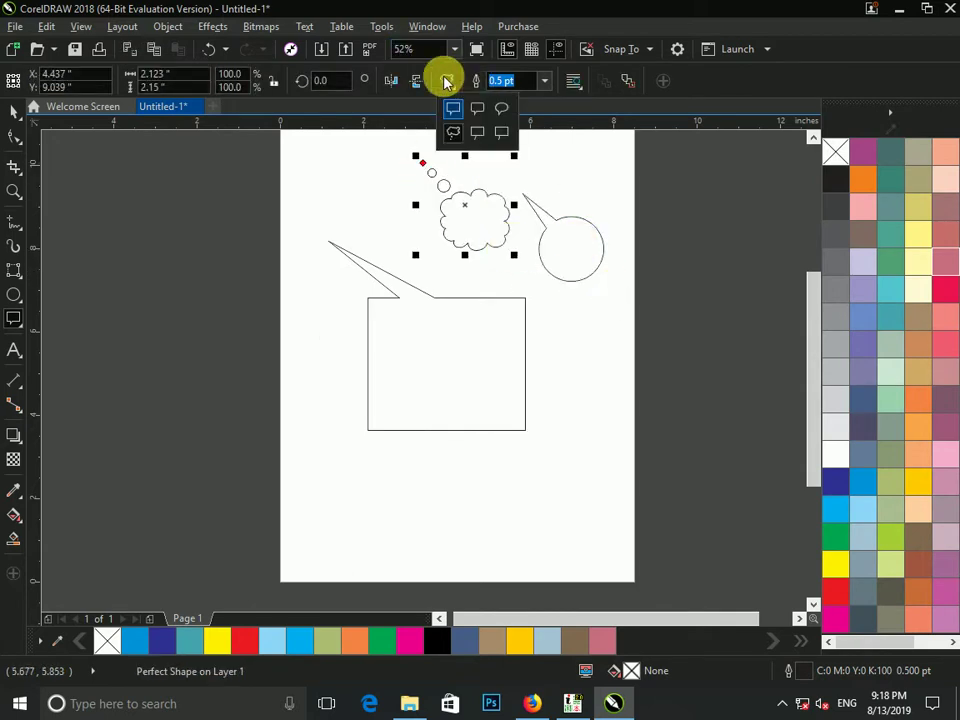
pyautogui.click(501, 132)
pyautogui.moveTo(568, 315); pyautogui.dragTo(612, 366)
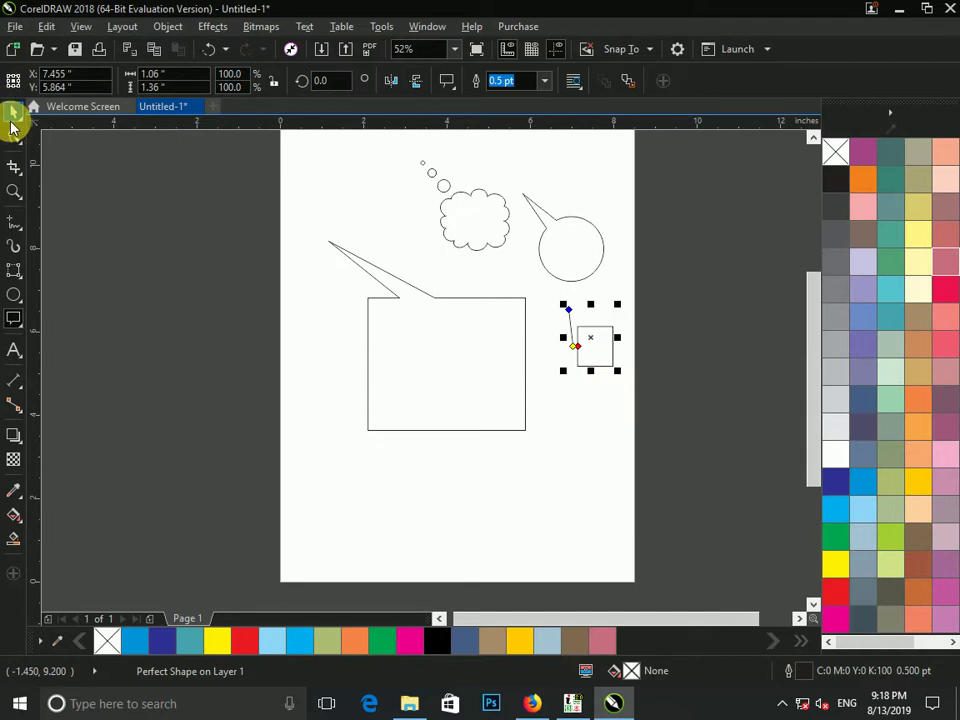
# Step: Fill all callouts with blue (C:100 M:20 Y:0 K:0) and recolor the rectangular callout green (C:100 M:0 Y:100 K:0)
pyautogui.click(306, 495)
pyautogui.hotkey('ctrl', 'a')
pyautogui.click(855, 473)
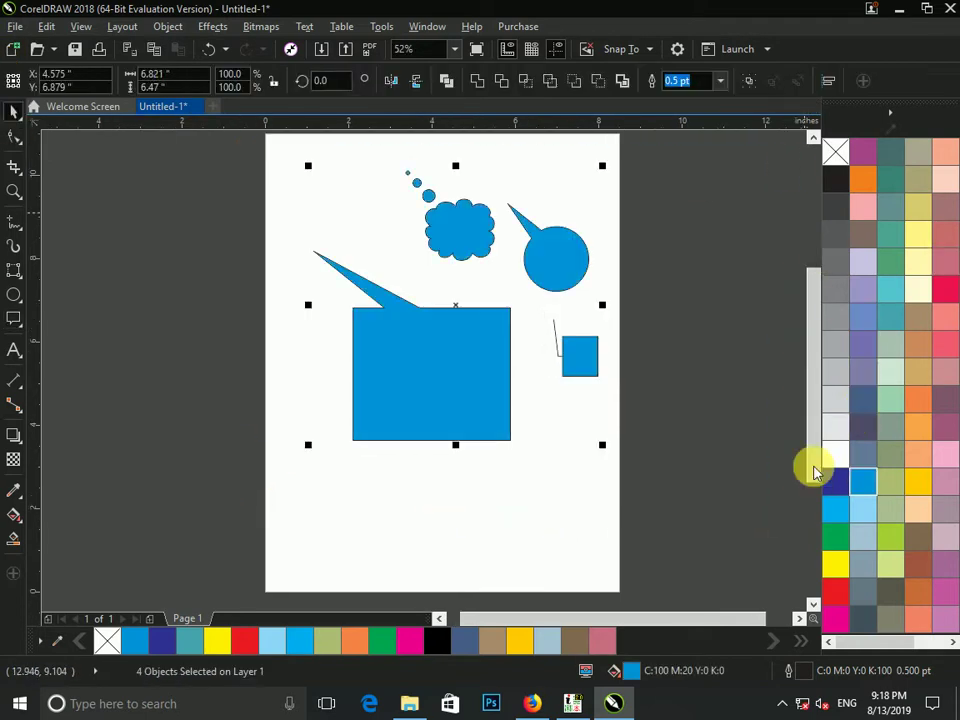
pyautogui.click(435, 389)
pyautogui.click(834, 535)
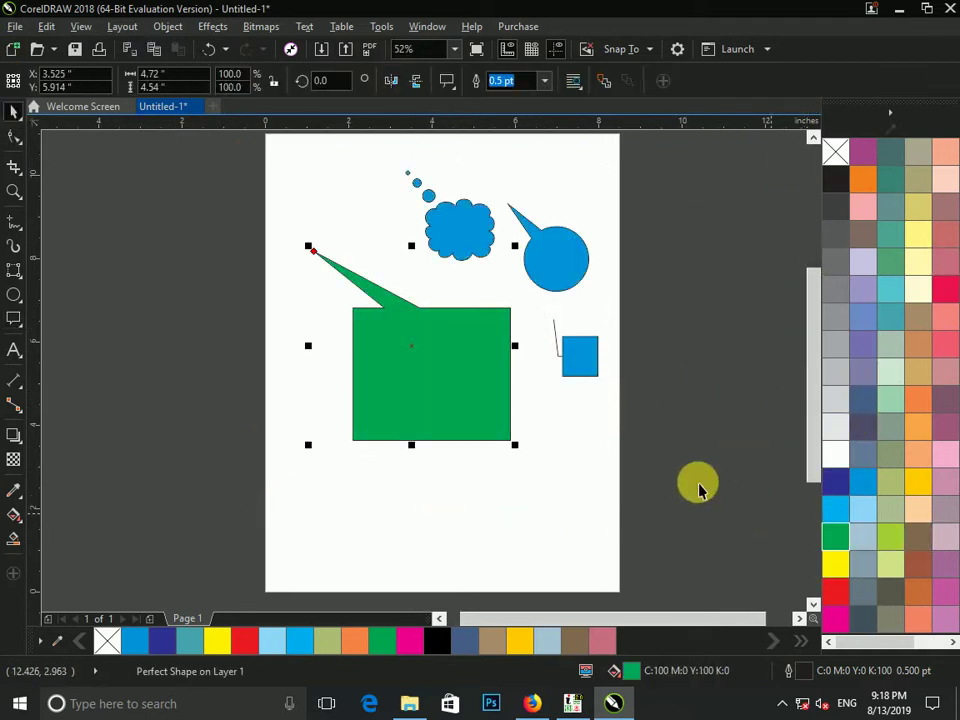
# Step: Delete the four callout shapes
pyautogui.moveTo(703, 516); pyautogui.dragTo(255, 160)
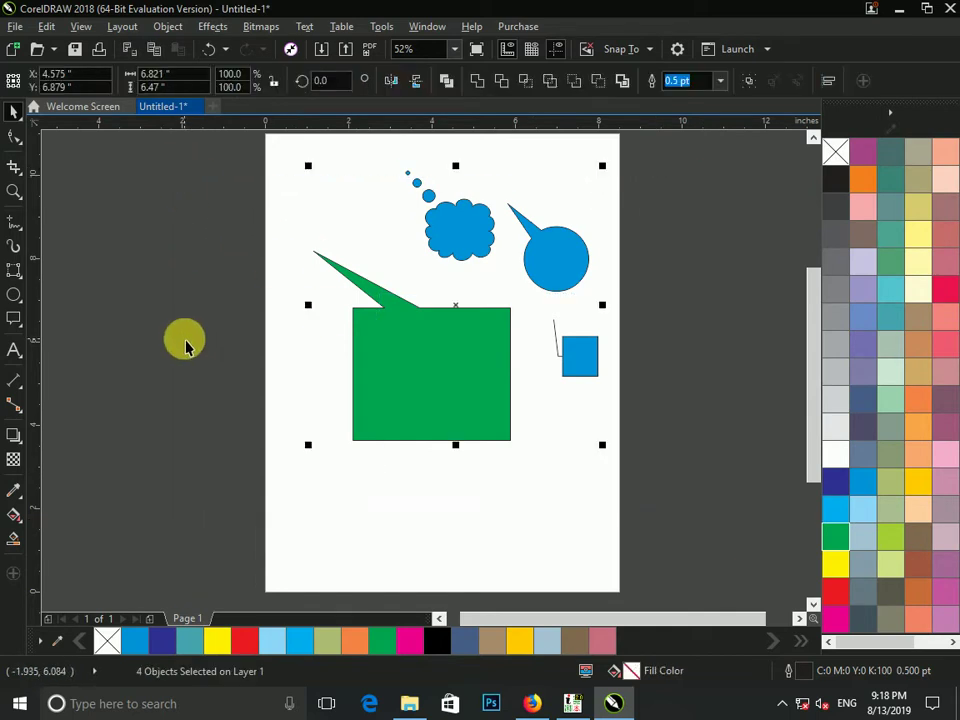
pyautogui.press('Delete')
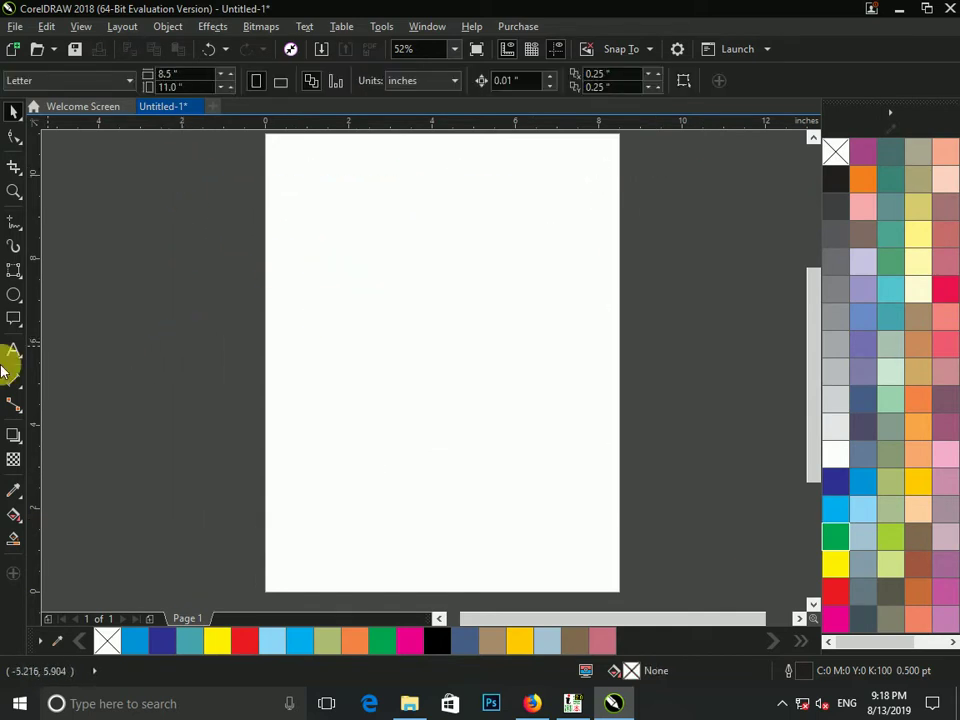
# Step: Start an artistic text object in the page's upper middle and set its font size to 36 pt
pyautogui.click(15, 319)
pyautogui.click(15, 379)
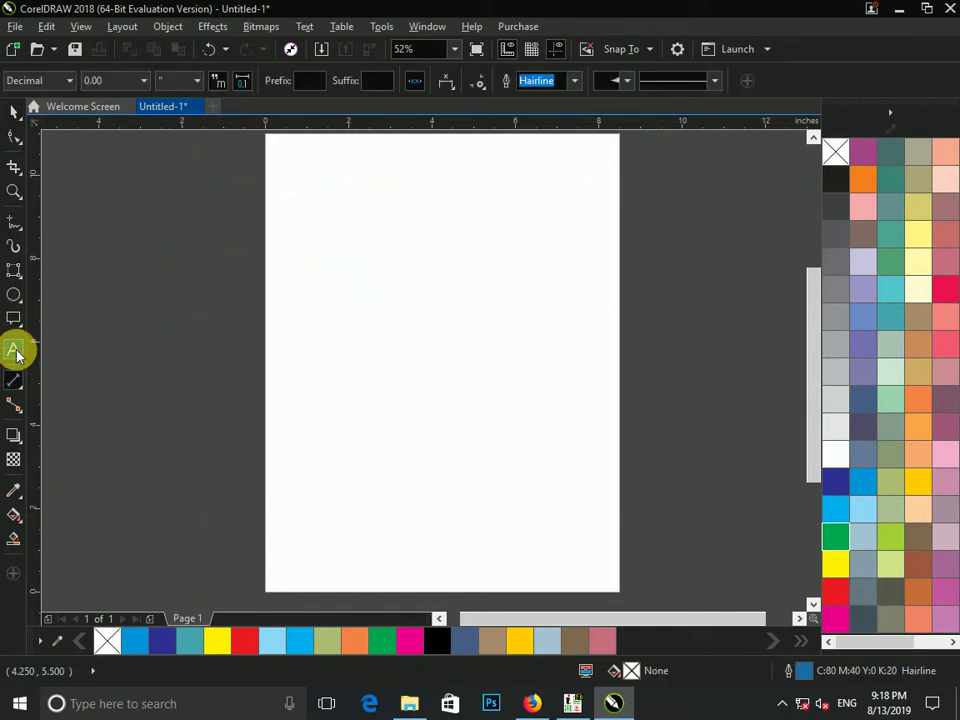
pyautogui.click(18, 354)
pyautogui.click(60, 352)
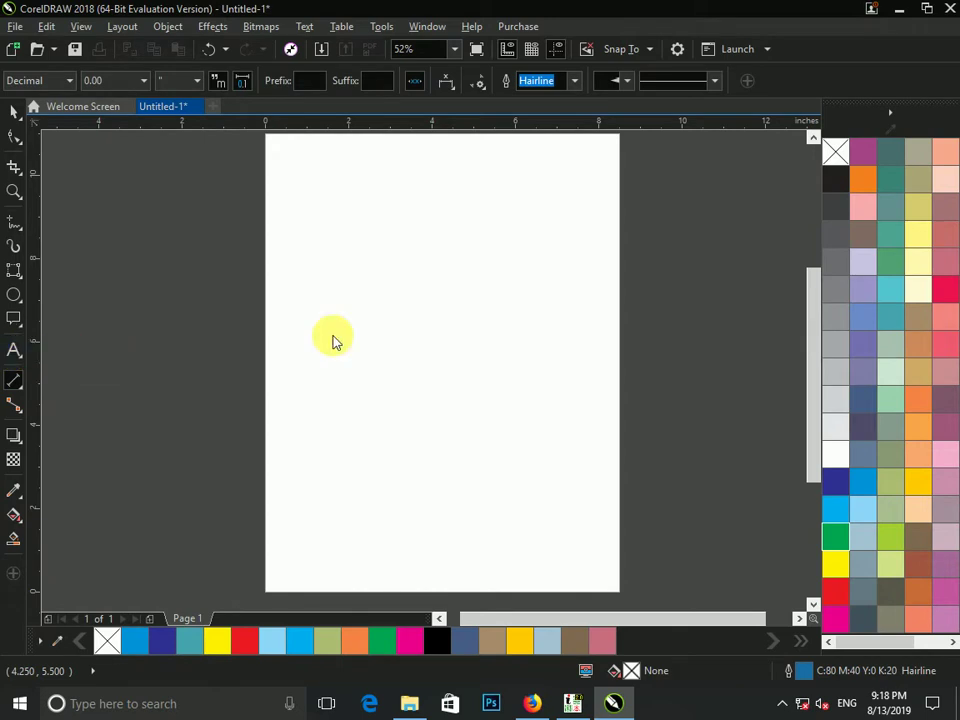
pyautogui.click(411, 303)
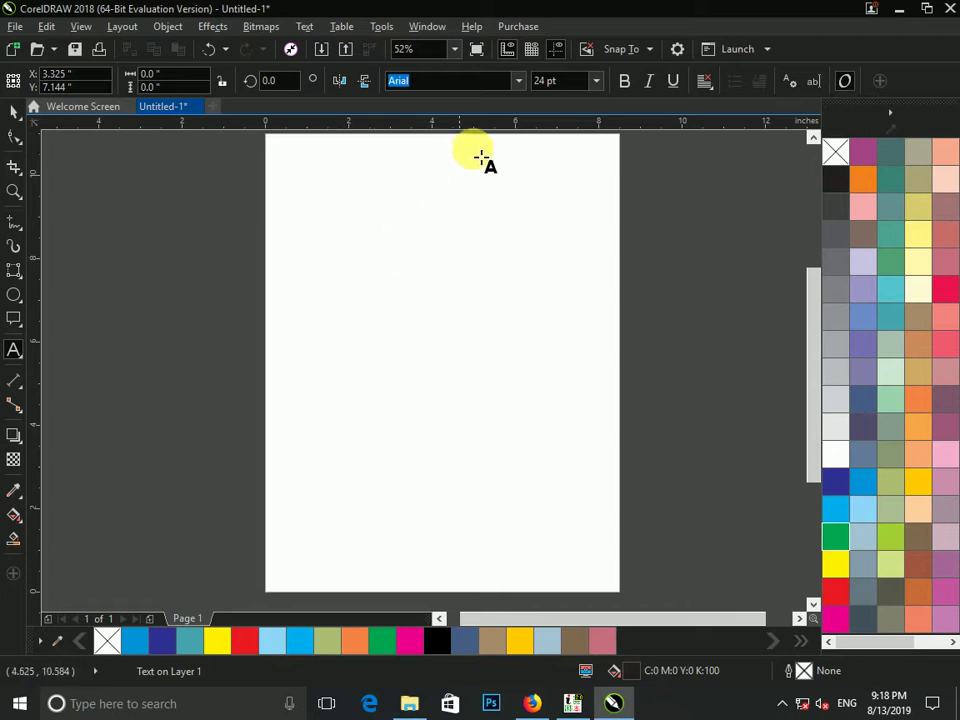
pyautogui.click(597, 84)
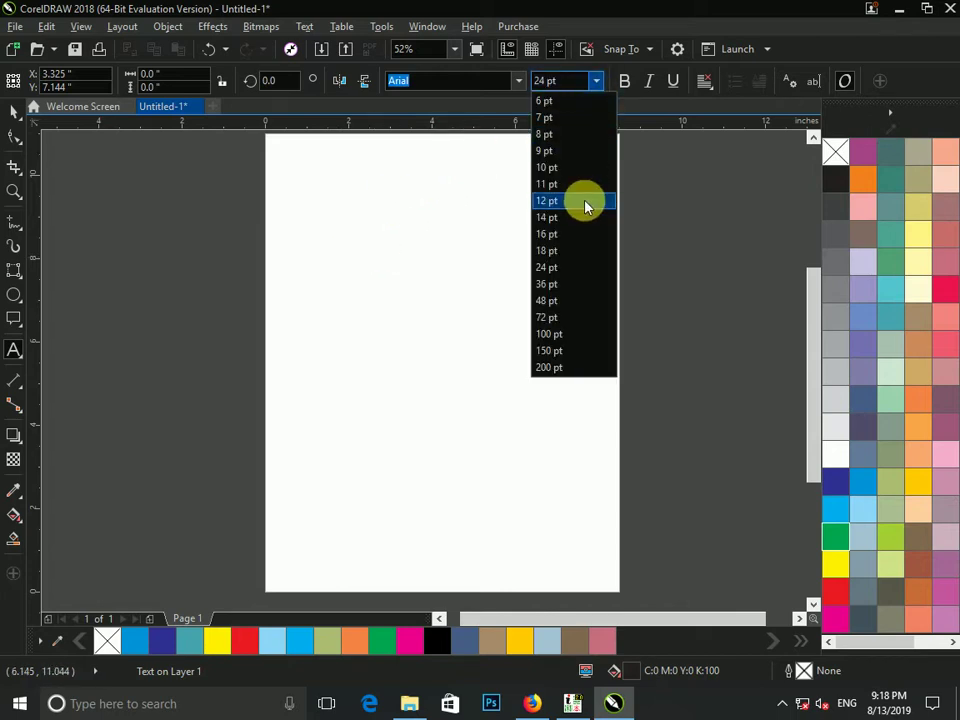
pyautogui.click(576, 286)
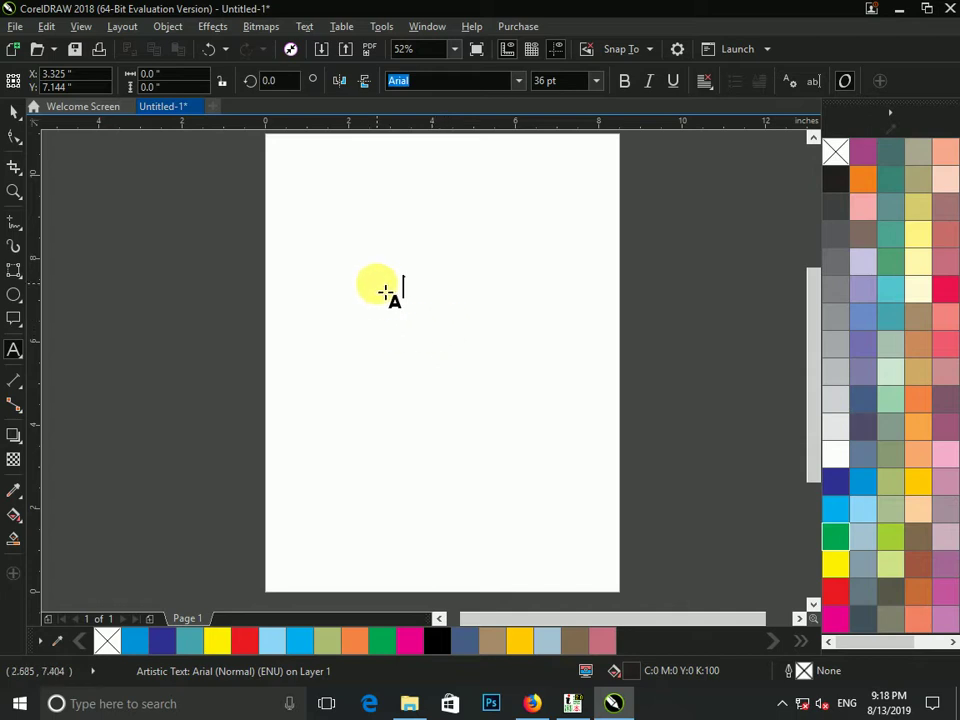
# Step: Add the artistic text "Online Media" in 24 pt Arial on the left half of the page
pyautogui.scroll(2, 306, 231)
pyautogui.scroll(-1, 418, 280)
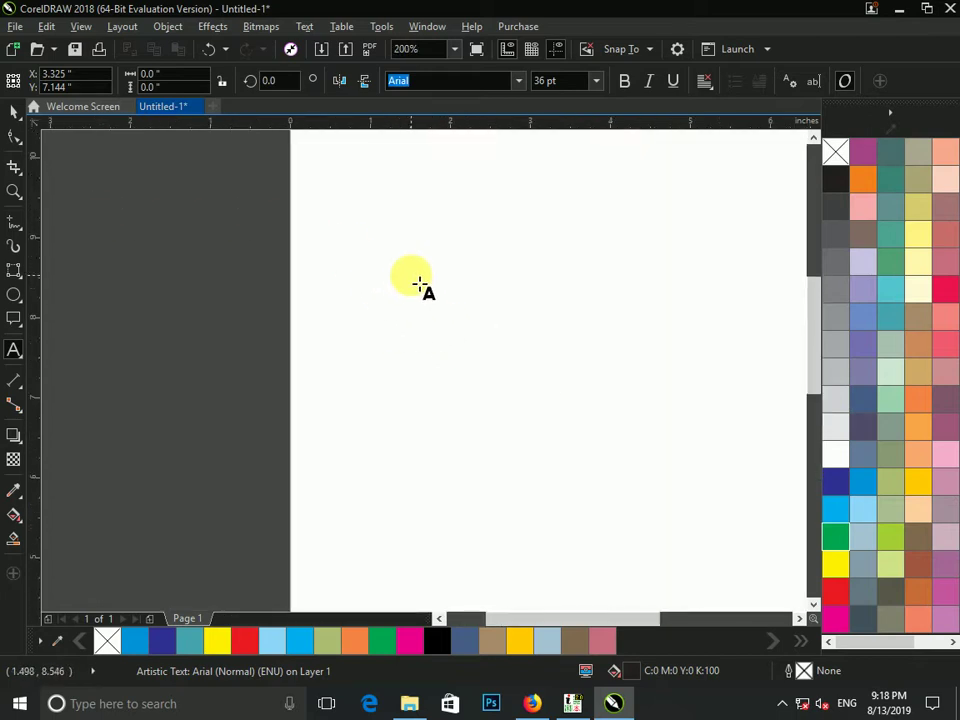
pyautogui.click(423, 436)
pyautogui.scroll(1, 431, 375)
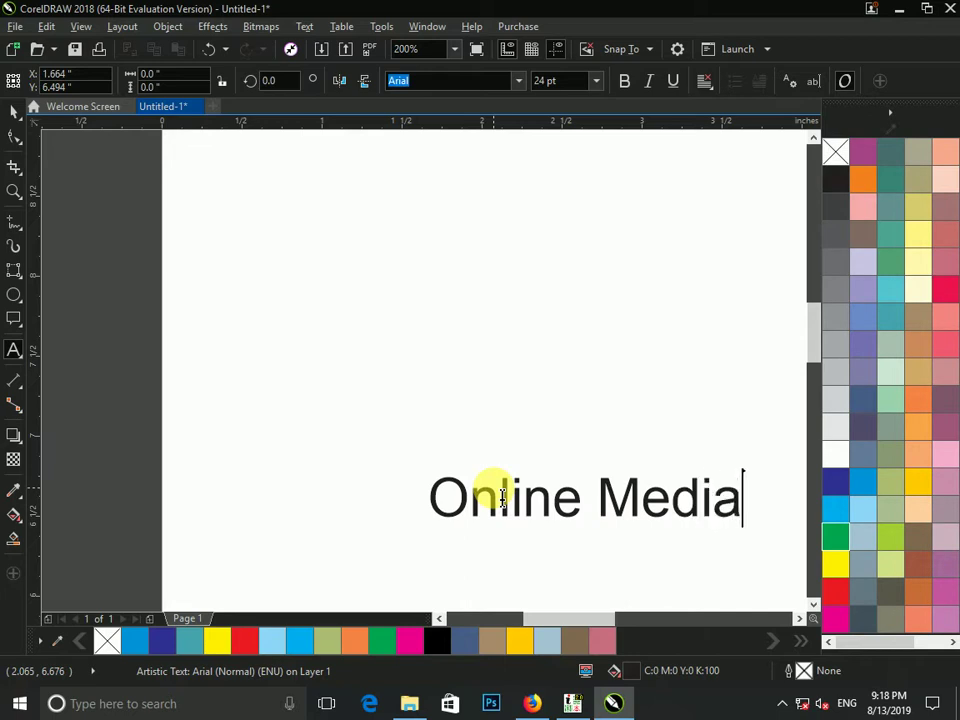
# Step: Extend the artistic text to read "Online Media Studio" and finish editing, leaving it selected as an object
pyautogui.write('Online Media Studio')
pyautogui.press('Escape')
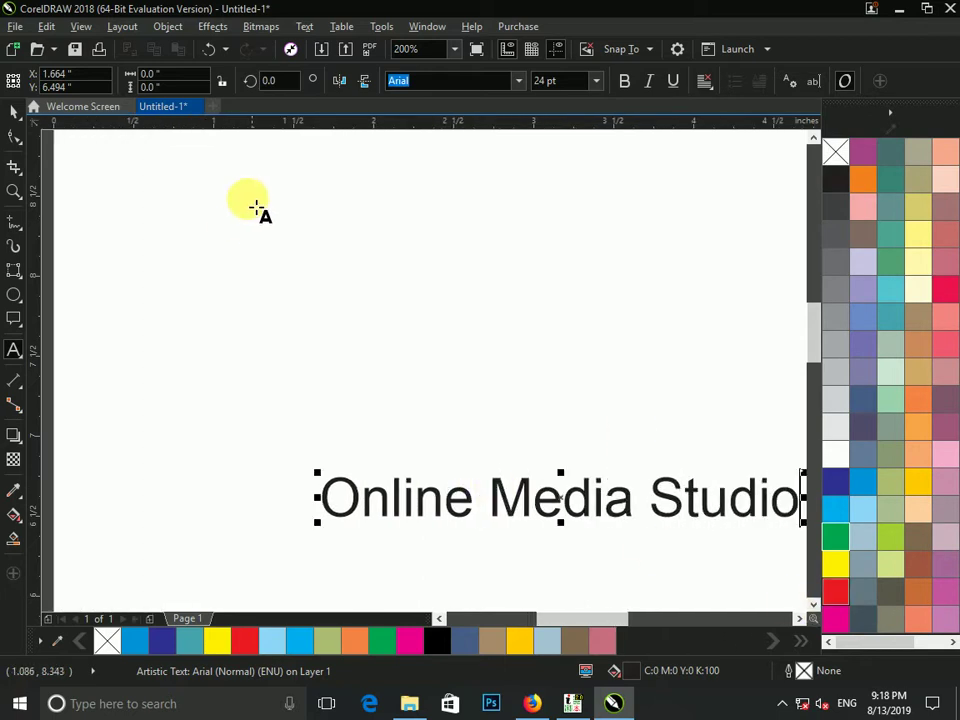
pyautogui.click(14, 113)
pyautogui.press('F4')
pyautogui.press('F3')
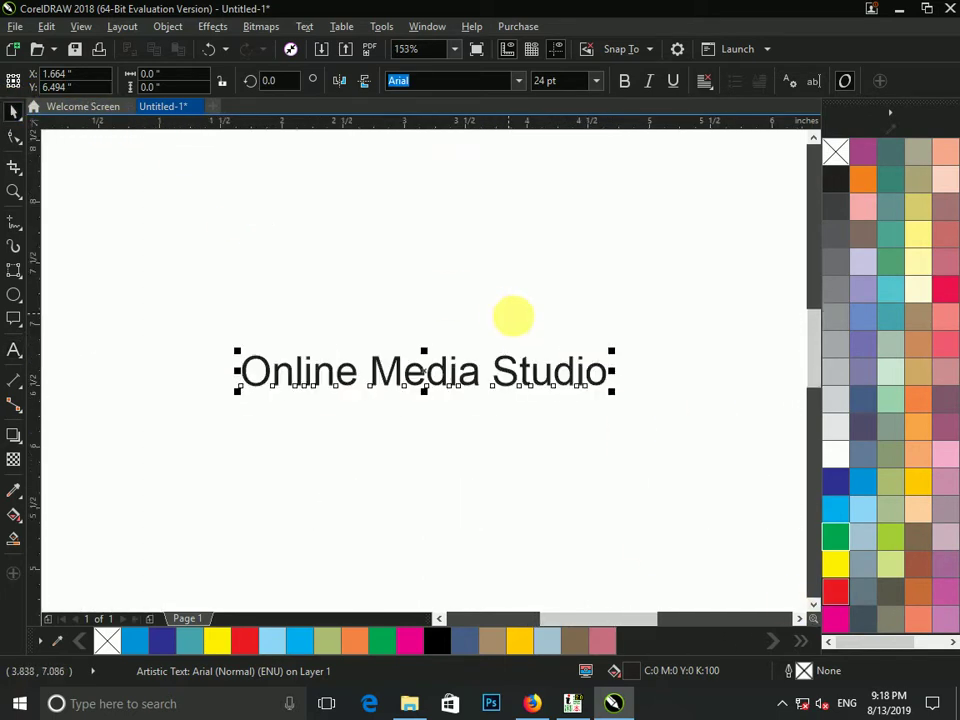
pyautogui.press('F2')
pyautogui.moveTo(652, 263); pyautogui.dragTo(131, 444)
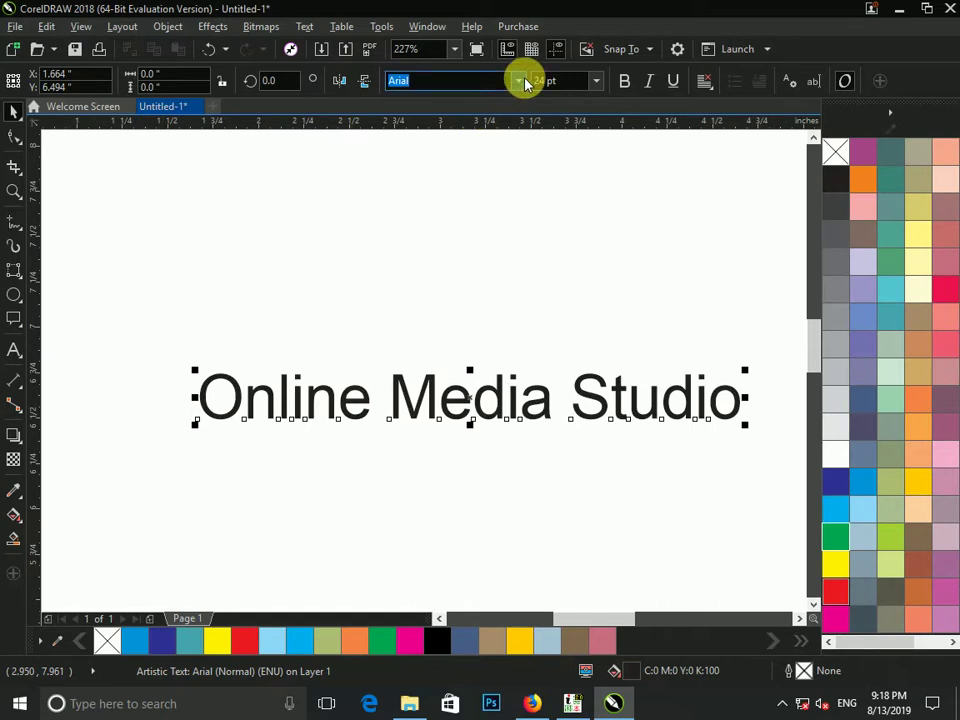
# Step: Try the font Aswad Old01 on the text and move it down to about Y 6.04 inches
pyautogui.click(519, 81)
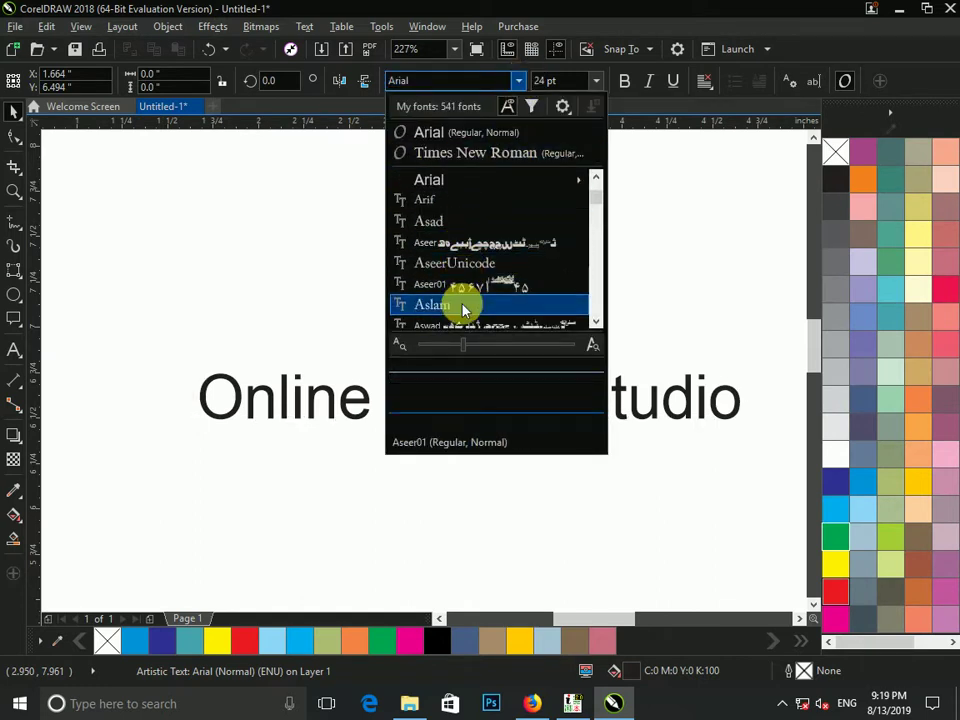
pyautogui.scroll(-2, 463, 310)
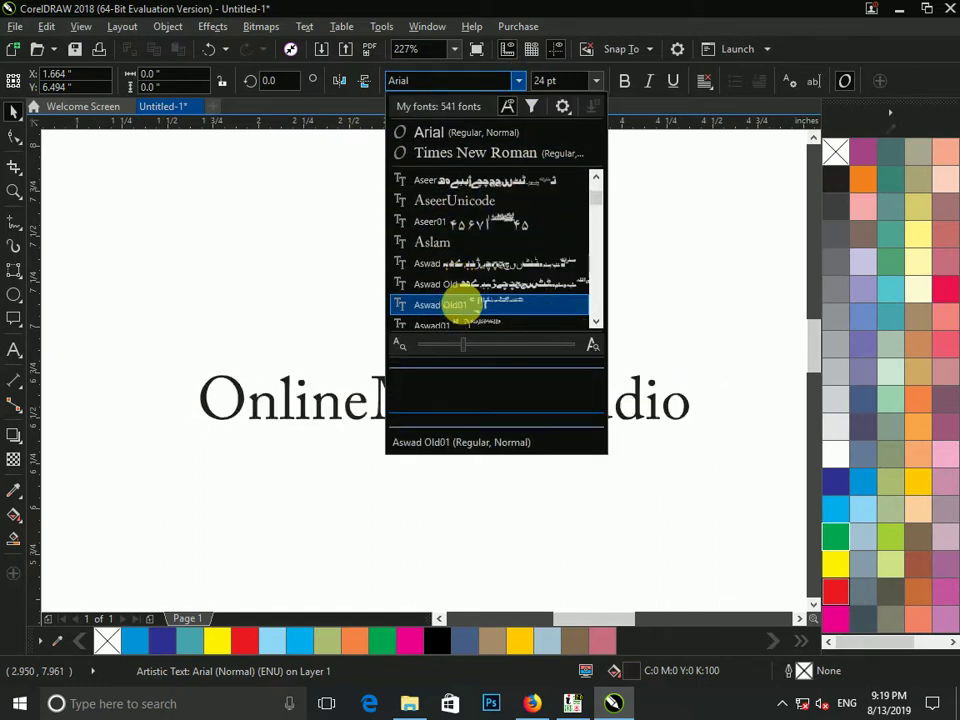
pyautogui.click(456, 306)
pyautogui.moveTo(478, 378); pyautogui.dragTo(470, 482)
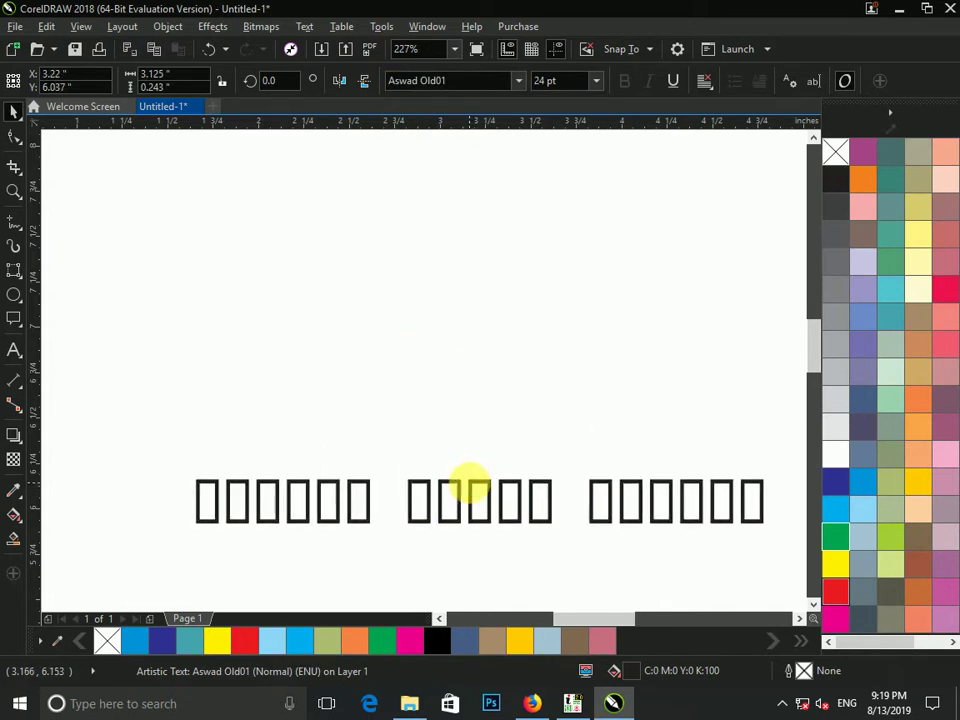
# Step: Browse the font list with live preview and set the text's font to Century725 Cn BT
pyautogui.click(521, 81)
pyautogui.press('Down')
pyautogui.press('Down')
pyautogui.press('Down')
pyautogui.press('Down')
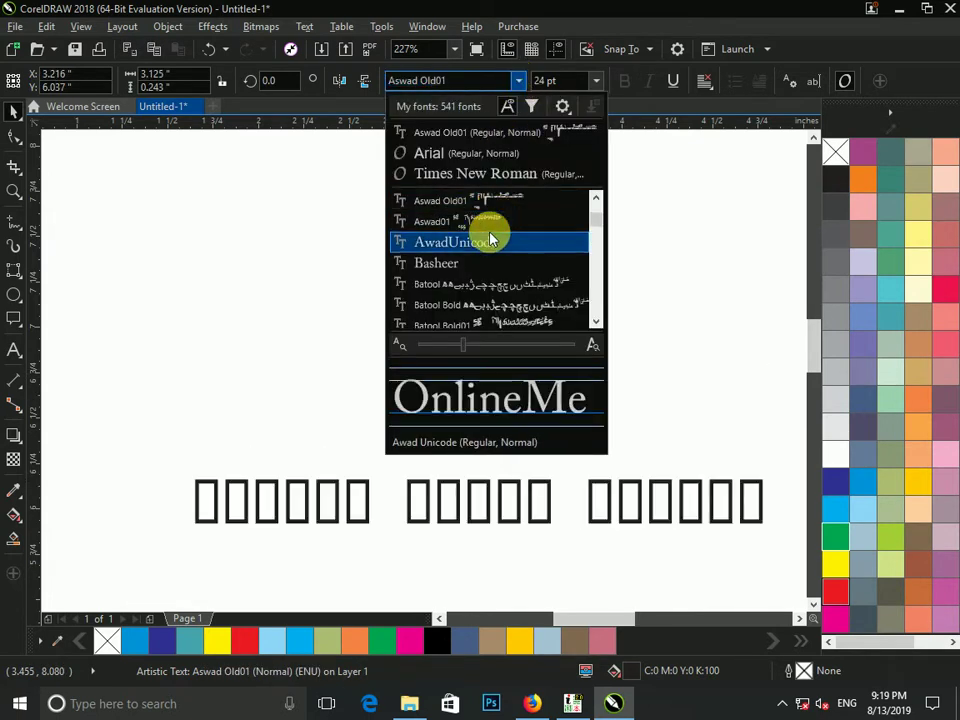
pyautogui.press('Down')
pyautogui.press('Down')
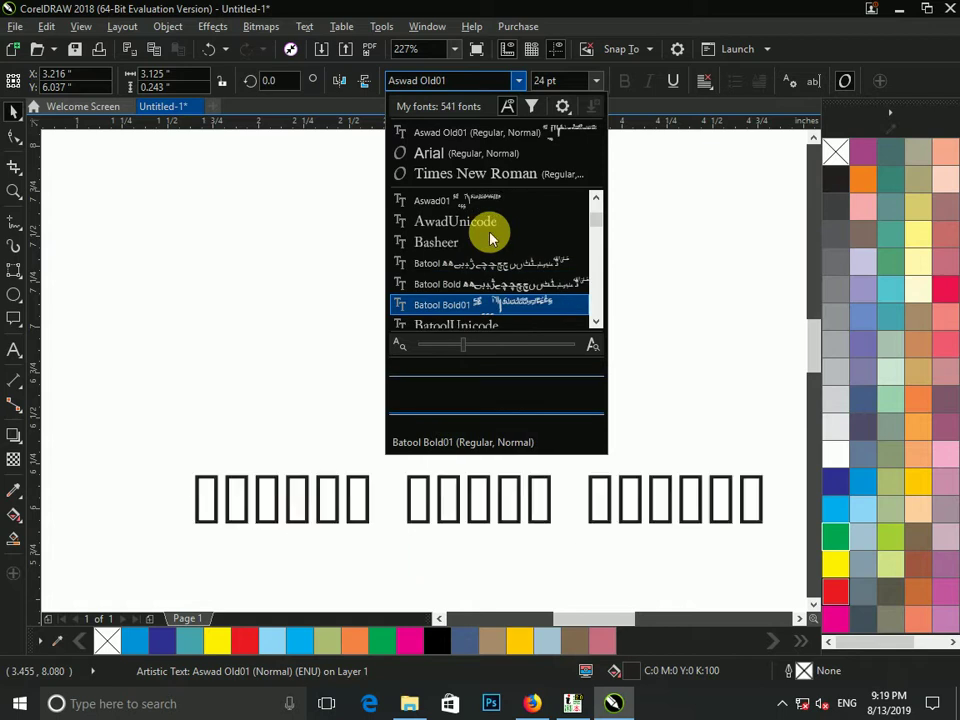
pyautogui.scroll(-2, 489, 240)
pyautogui.scroll(-1, 490, 308)
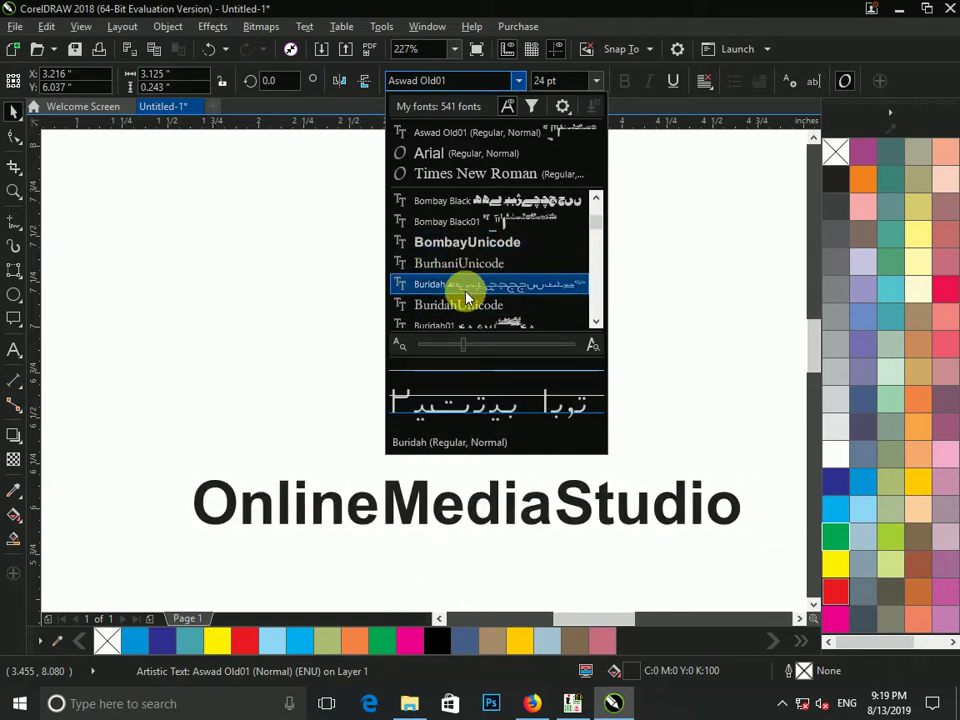
pyautogui.scroll(-5, 463, 300)
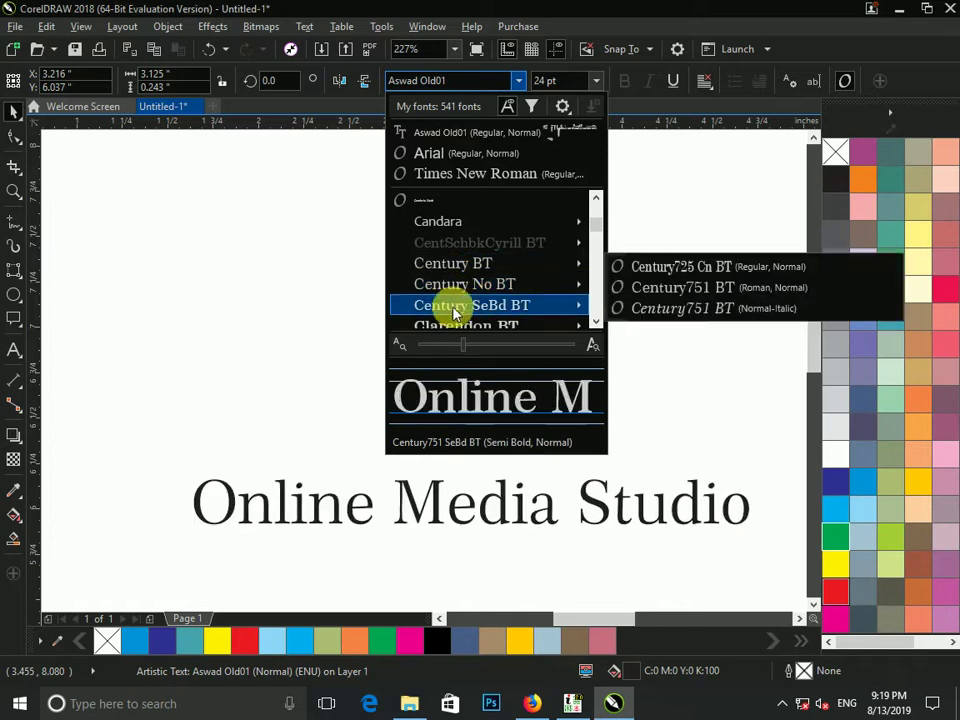
pyautogui.moveTo(461, 263)
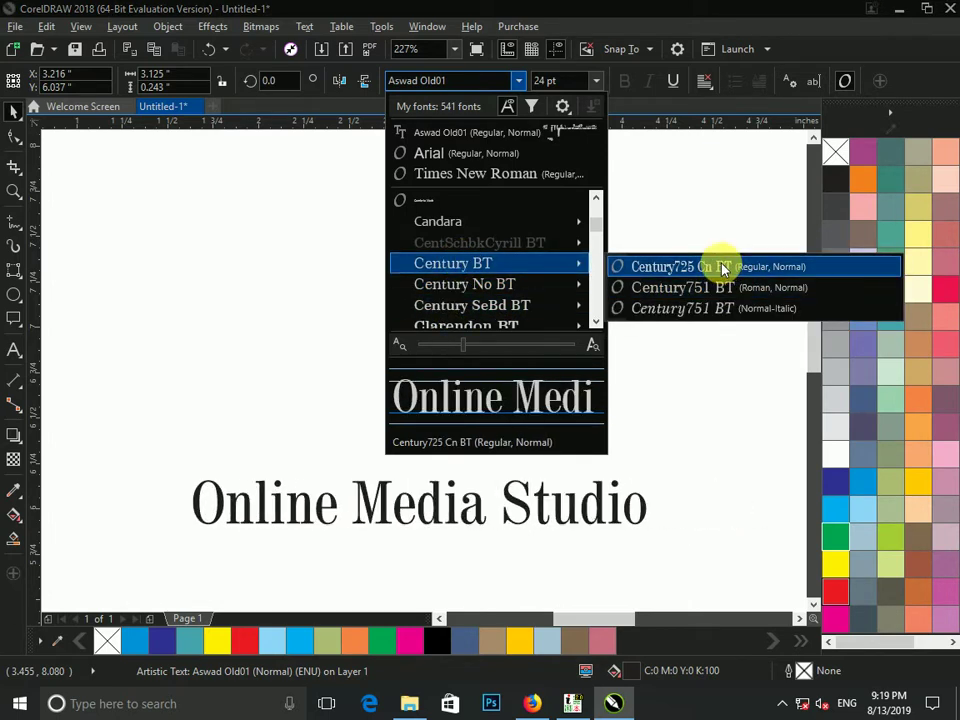
pyautogui.click(722, 266)
# Step: Move the text back up the page and scale it up proportionally to about 27.45 pt
pyautogui.click(593, 499)
pyautogui.moveTo(593, 499); pyautogui.dragTo(615, 343)
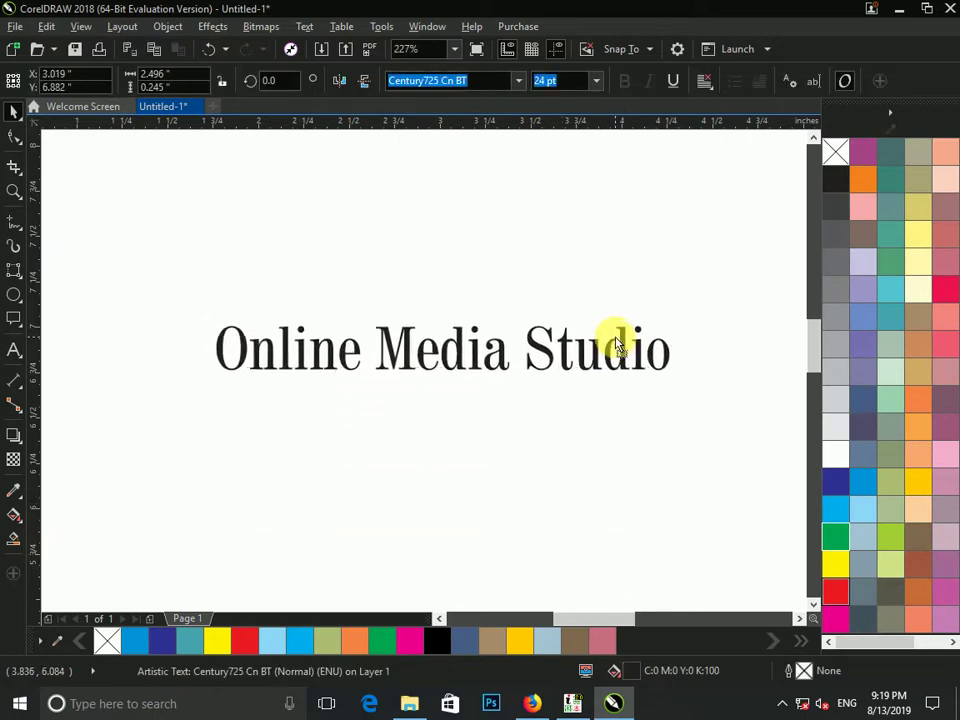
pyautogui.moveTo(675, 374); pyautogui.dragTo(737, 440)
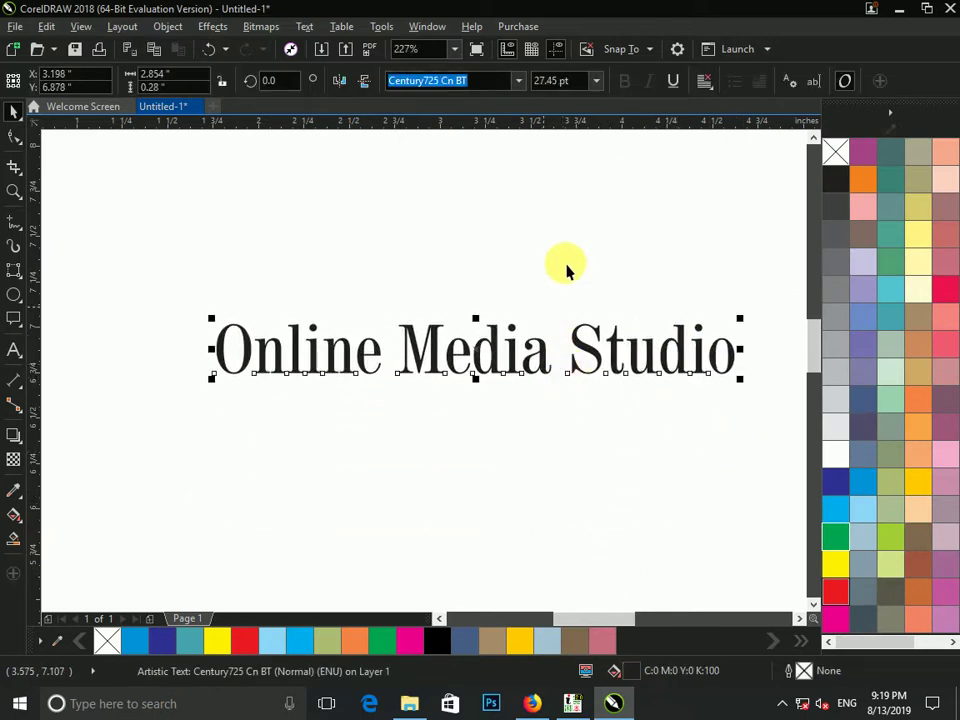
# Step: Try underlining the text and remove it again, and try the fonts Aswad Old01 and Basheer
pyautogui.click(673, 80)
pyautogui.click(671, 79)
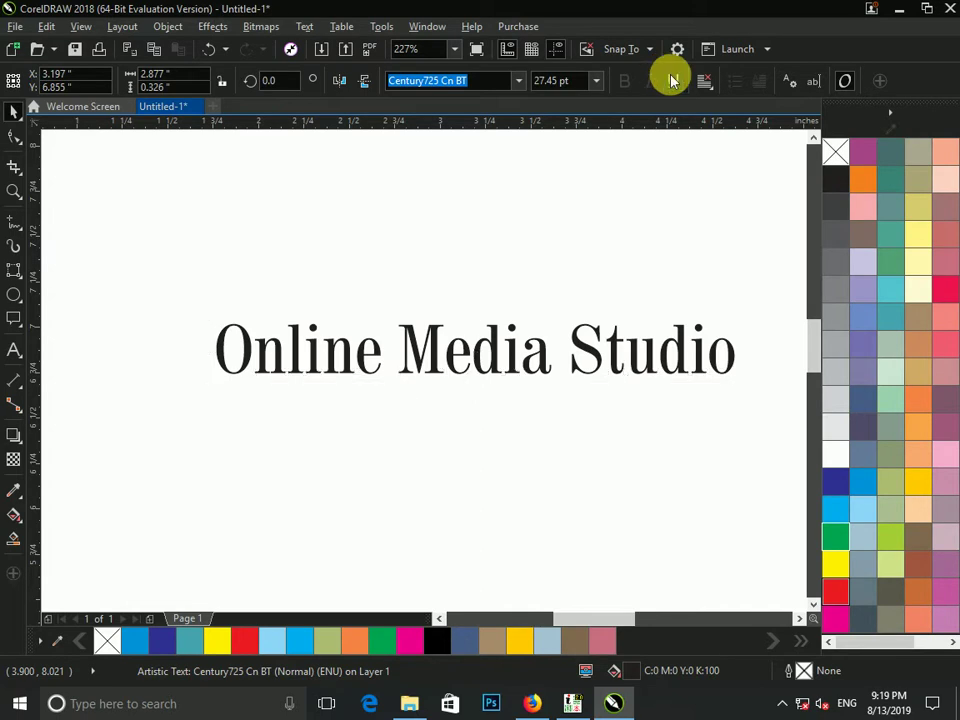
pyautogui.click(519, 81)
pyautogui.click(467, 151)
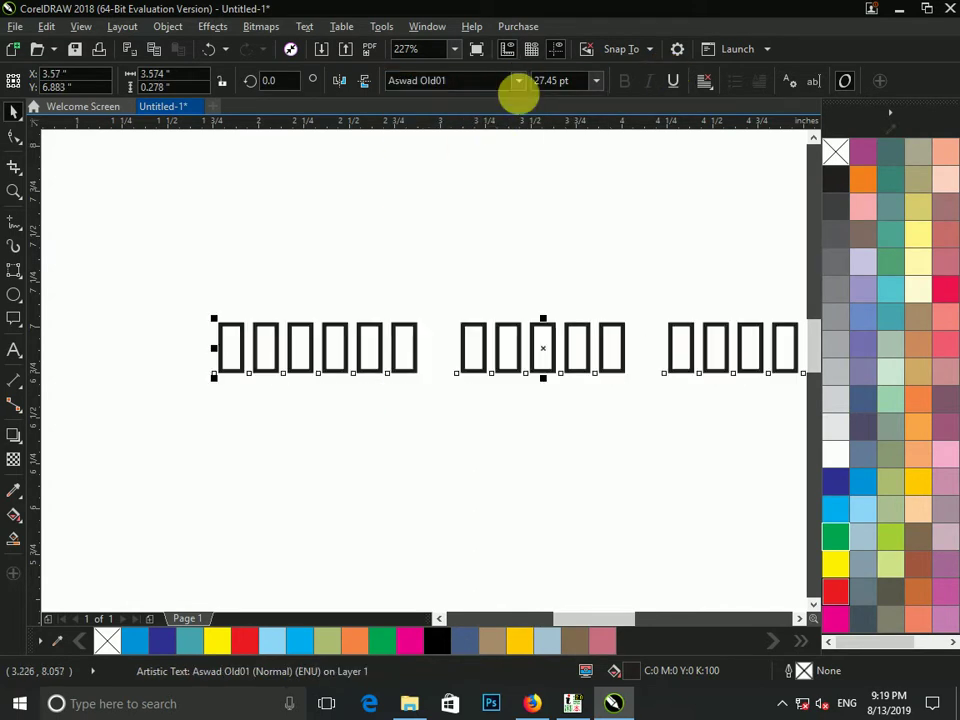
pyautogui.click(519, 81)
pyautogui.click(467, 281)
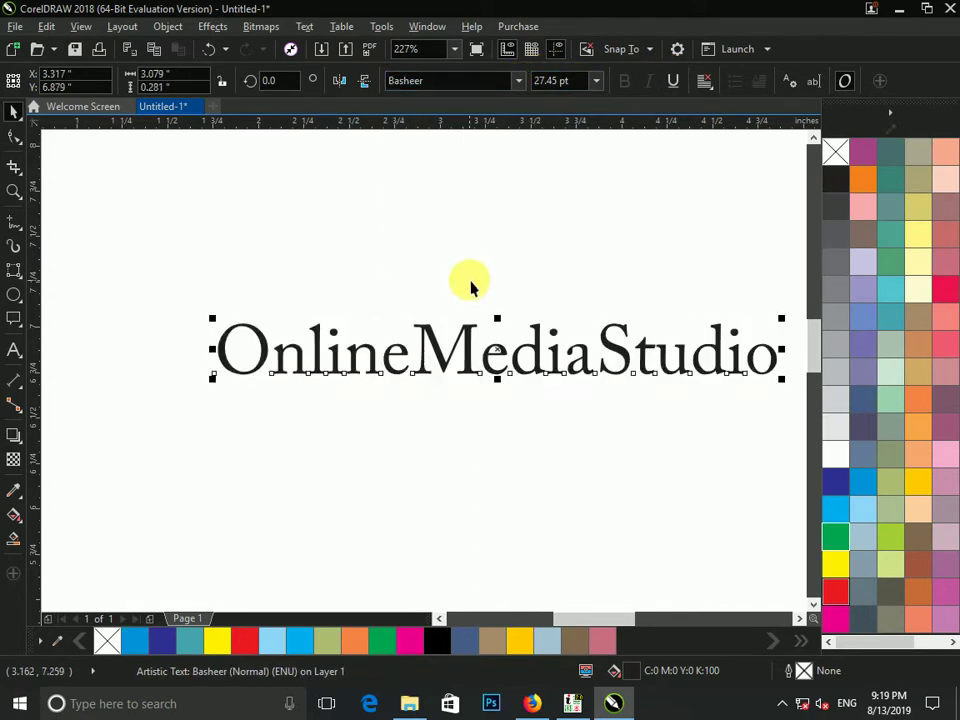
# Step: Set the text in Arial bold italic and move it to about X 3.04, Y 6.74 inches
pyautogui.click(519, 81)
pyautogui.scroll(5, 592, 253)
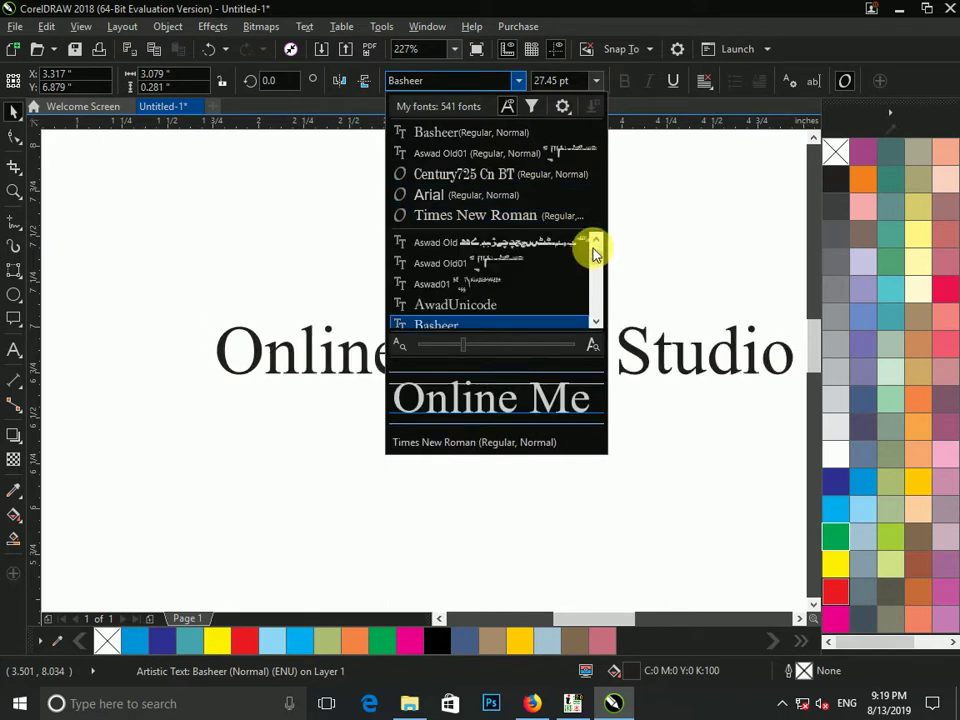
pyautogui.click(508, 194)
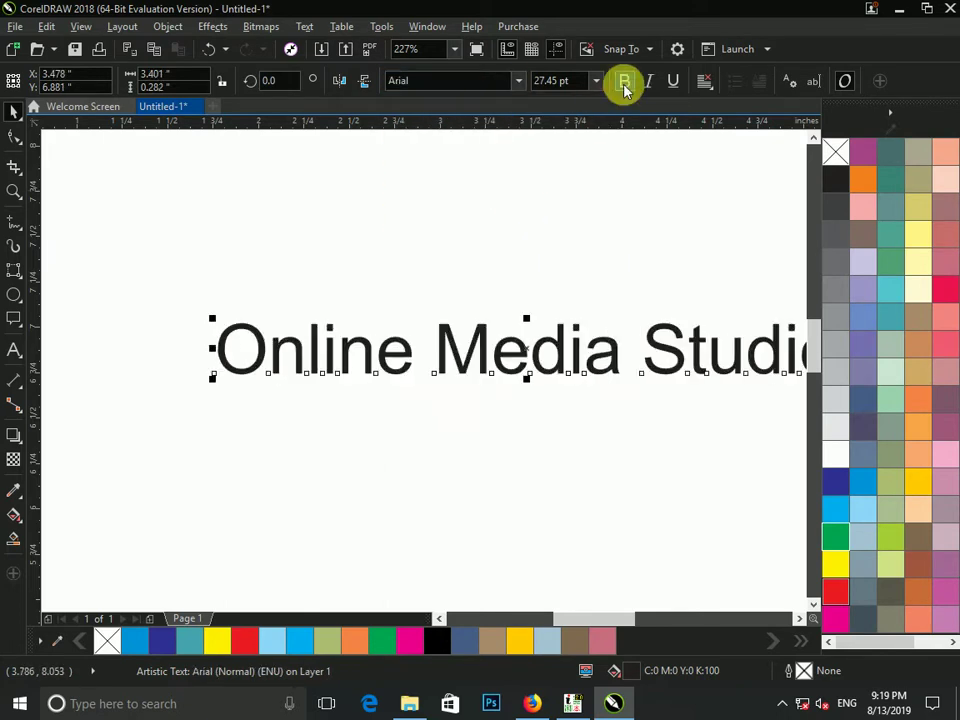
pyautogui.click(624, 83)
pyautogui.click(648, 81)
pyautogui.moveTo(579, 364); pyautogui.dragTo(481, 380)
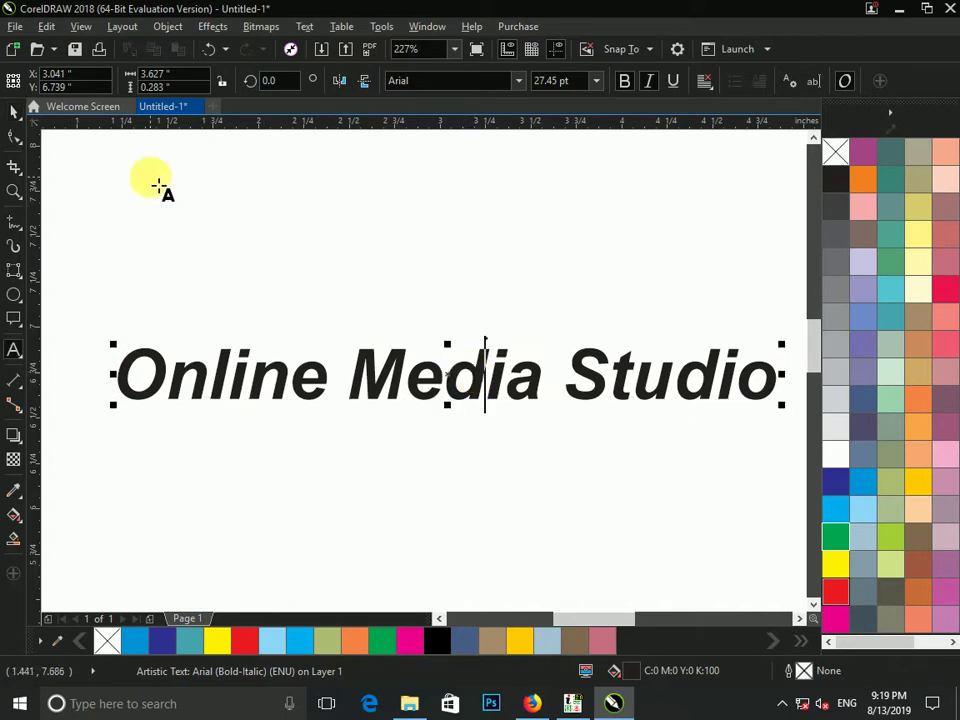
# Step: Delete the "Online Media Studio" text object
pyautogui.click(14, 112)
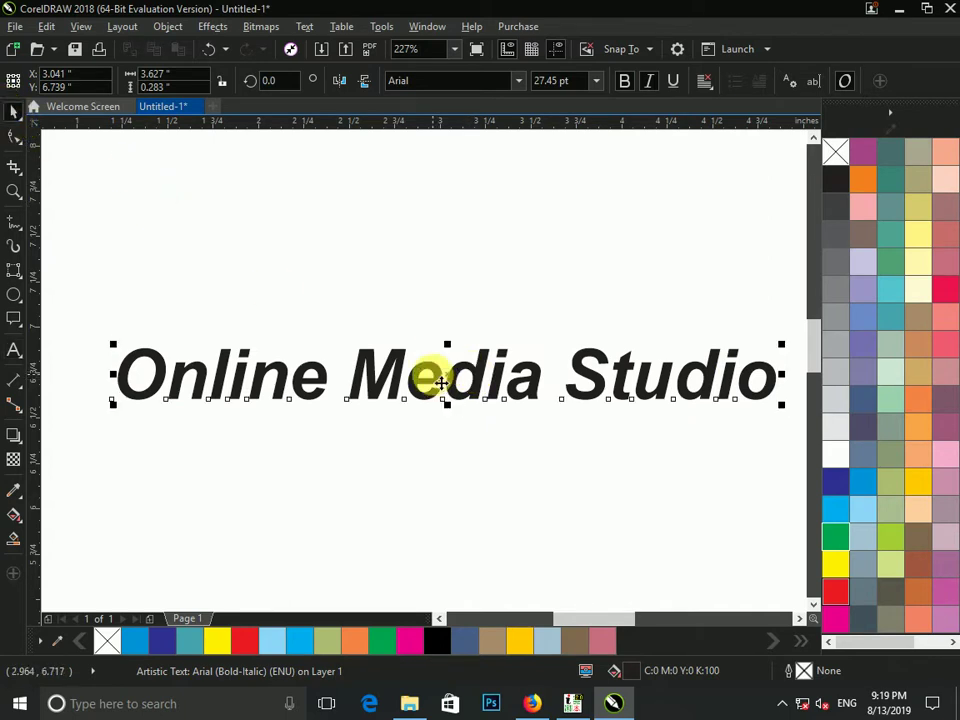
pyautogui.press('Delete')
# Step: Draw a table of three rows and four columns, with cells about 0.58 by 0.41 inches, using the Table tool
pyautogui.click(14, 360)
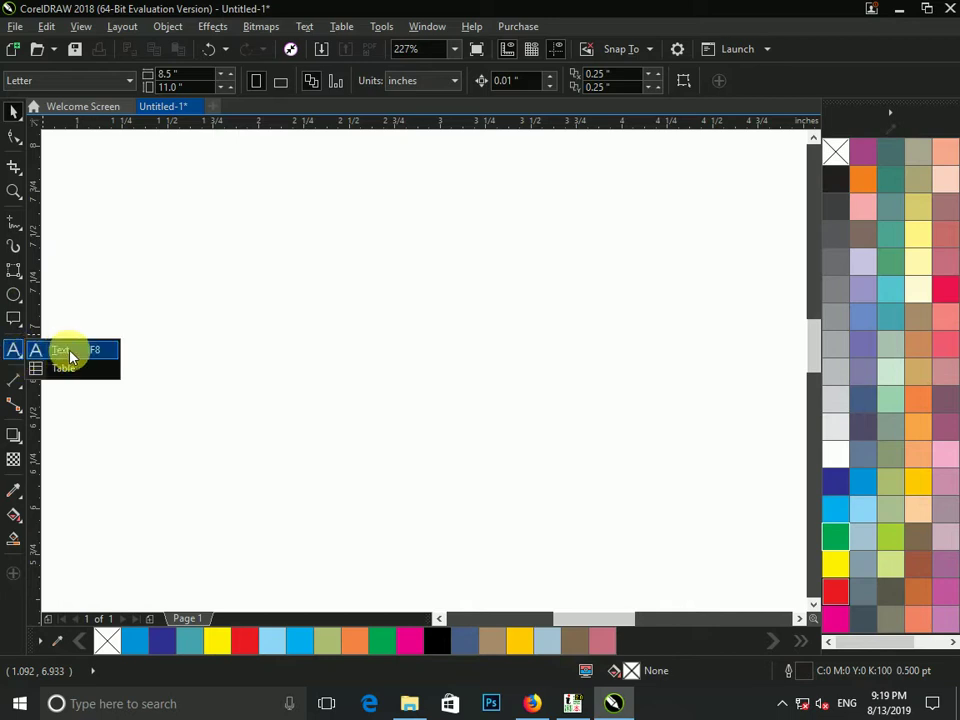
pyautogui.click(86, 378)
pyautogui.moveTo(298, 218); pyautogui.dragTo(727, 441)
# Step: Fill the table's first row with a, b, c and d, accepting "Move to the next cell" as the Tab option
pyautogui.click(329, 263)
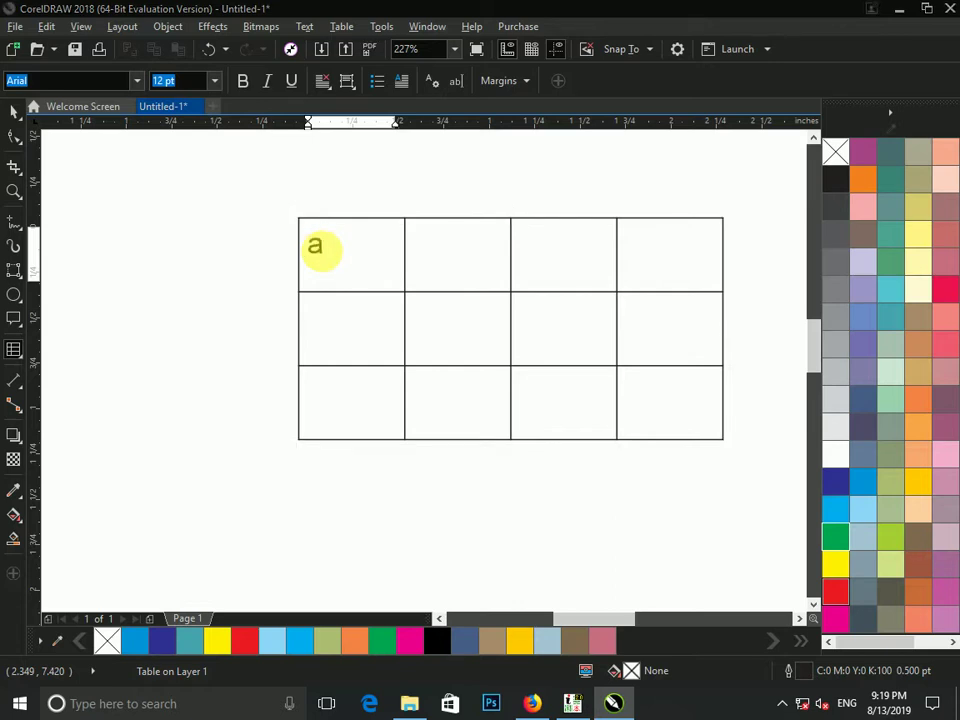
pyautogui.press('Tab')
pyautogui.press('Return')
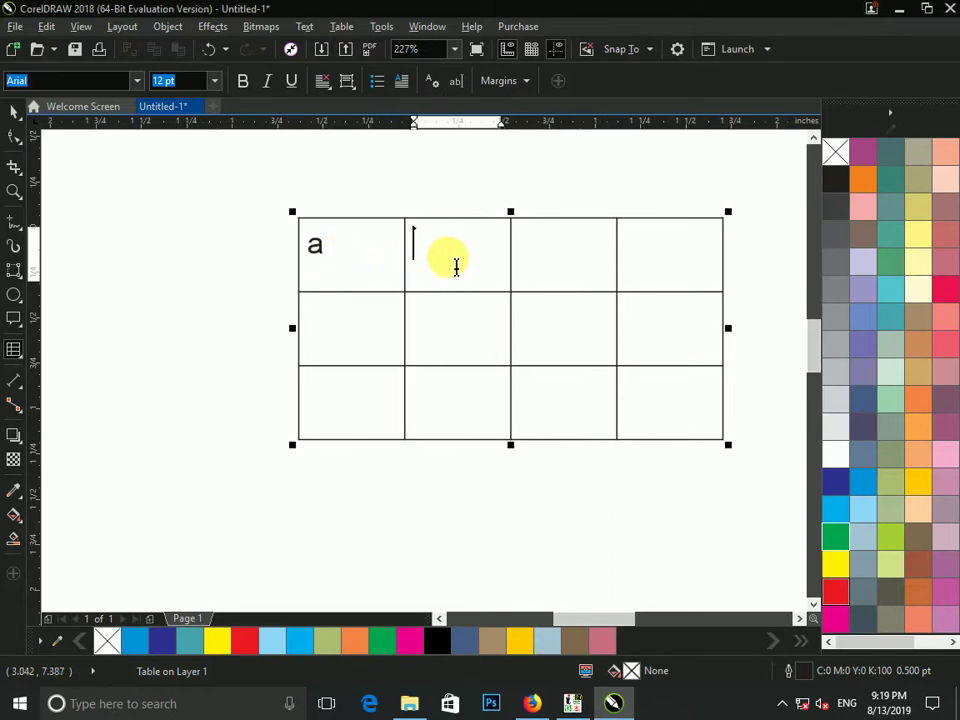
pyautogui.write('b')
pyautogui.press('Tab')
pyautogui.press('Tab')
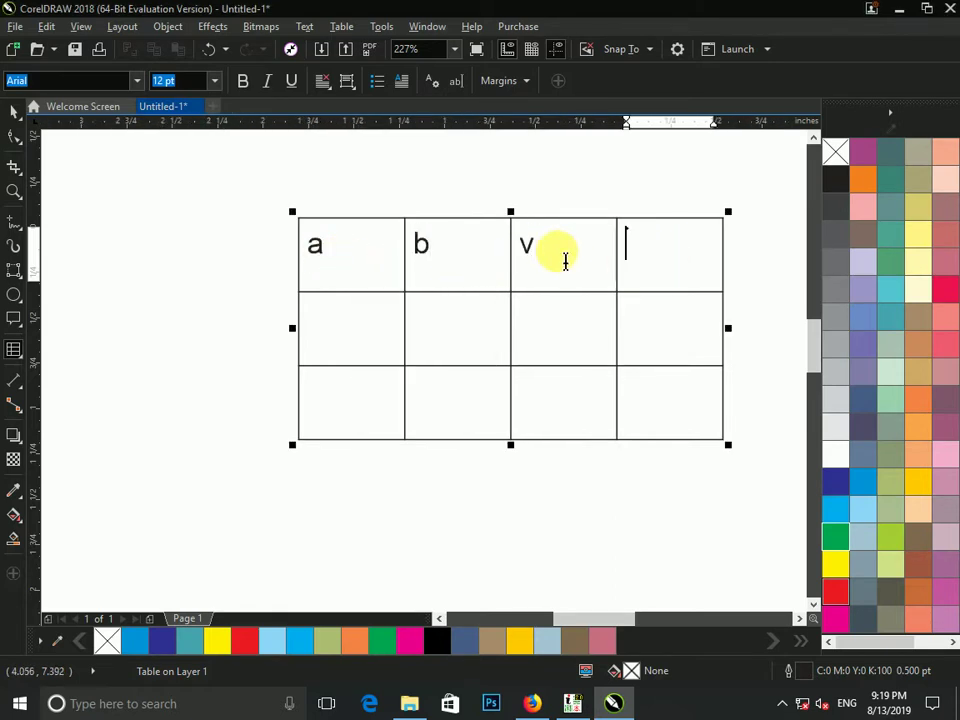
pyautogui.click(565, 261)
pyautogui.press('BackSpace')
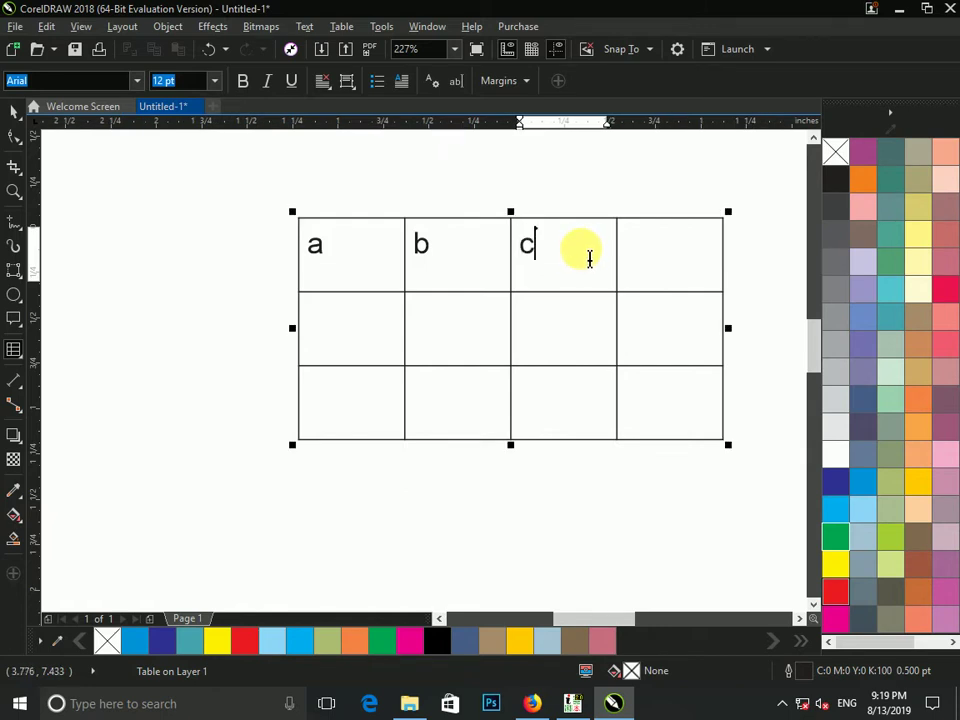
pyautogui.press('Tab')
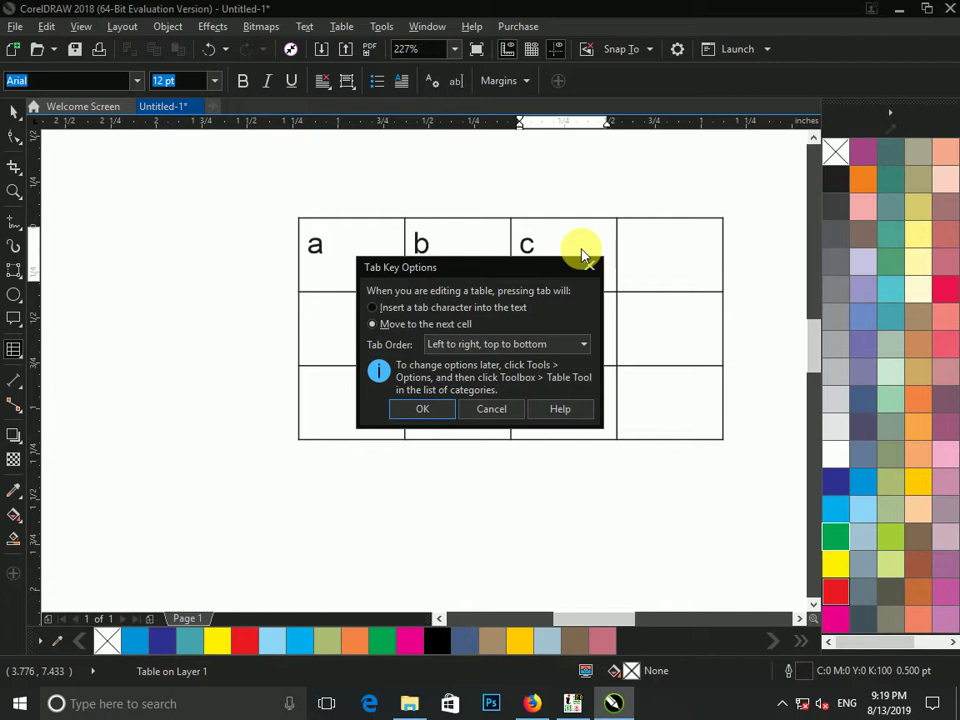
pyautogui.click(415, 412)
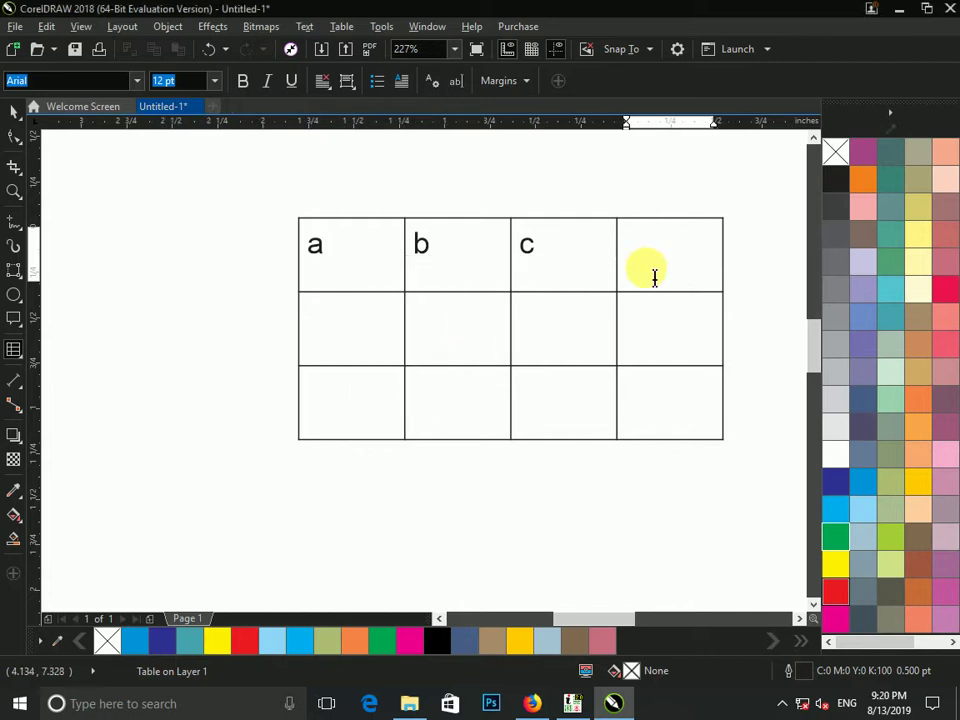
pyautogui.press('Tab')
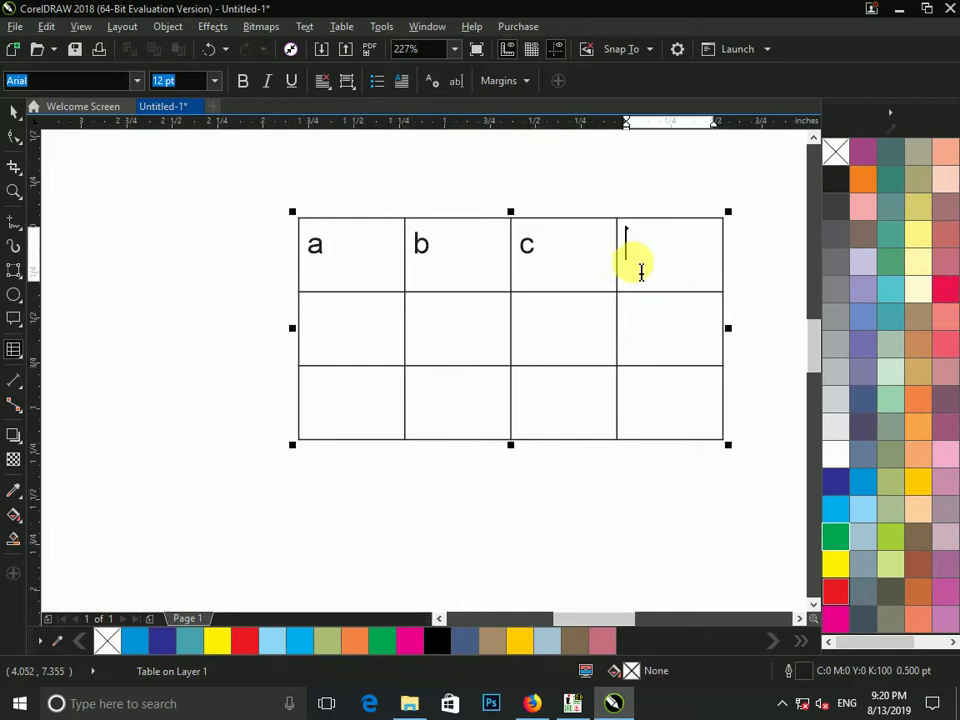
# Step: Fill the table's second row with e, f, g and h
pyautogui.press('Tab')
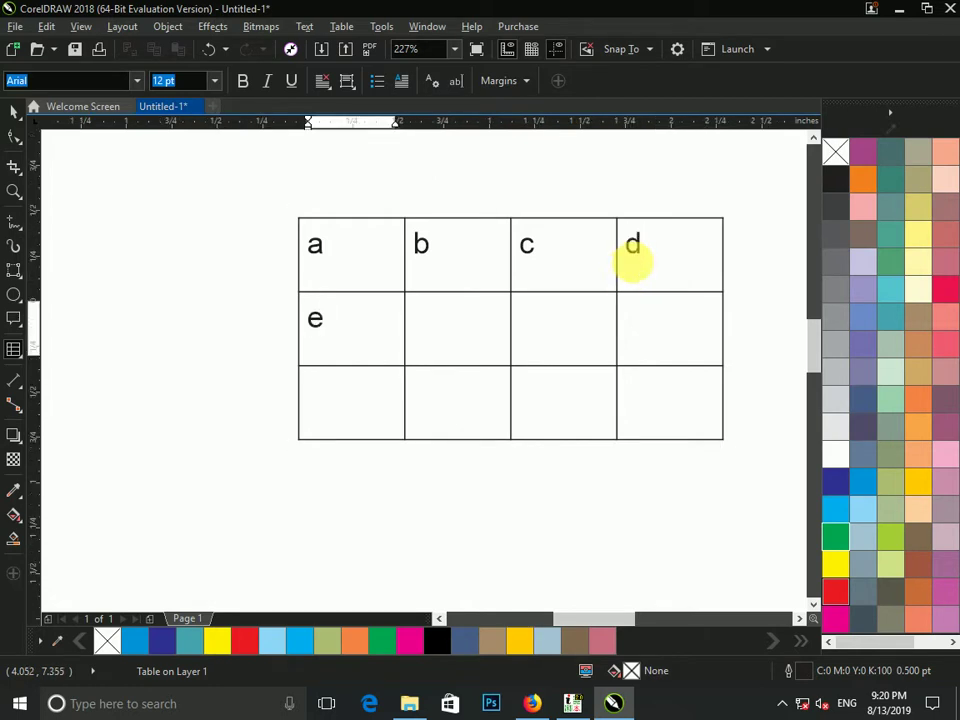
pyautogui.press('Tab')
pyautogui.write('f')
pyautogui.press('Tab')
pyautogui.write('g')
pyautogui.press('Tab')
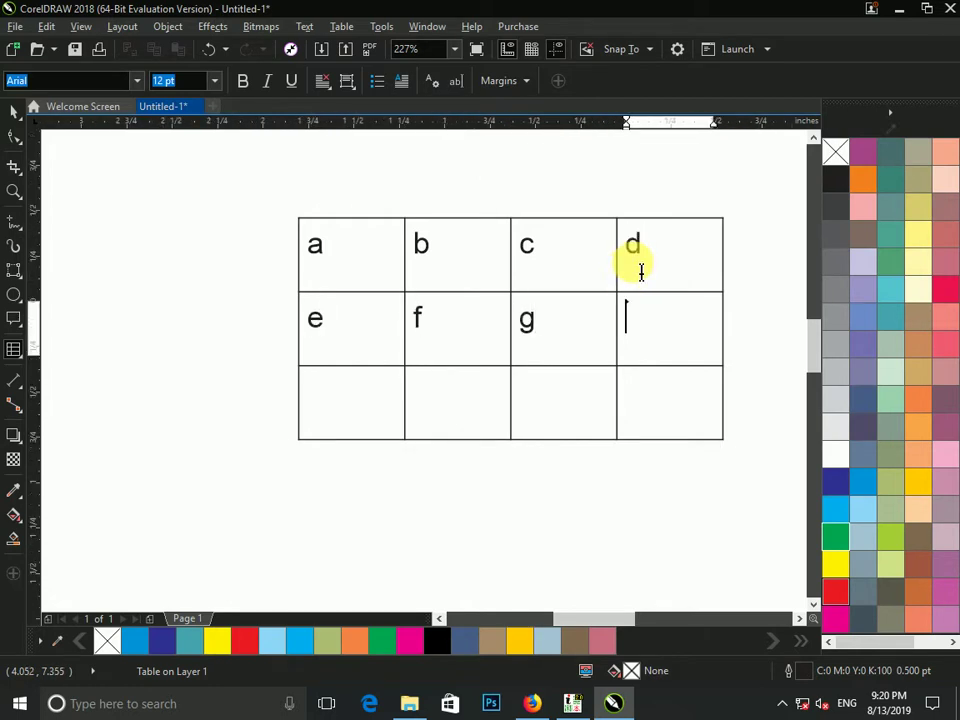
pyautogui.write('h')
pyautogui.press('Tab')
# Step: Enter I and j in the first two cells of the table's third row
pyautogui.press('Tab')
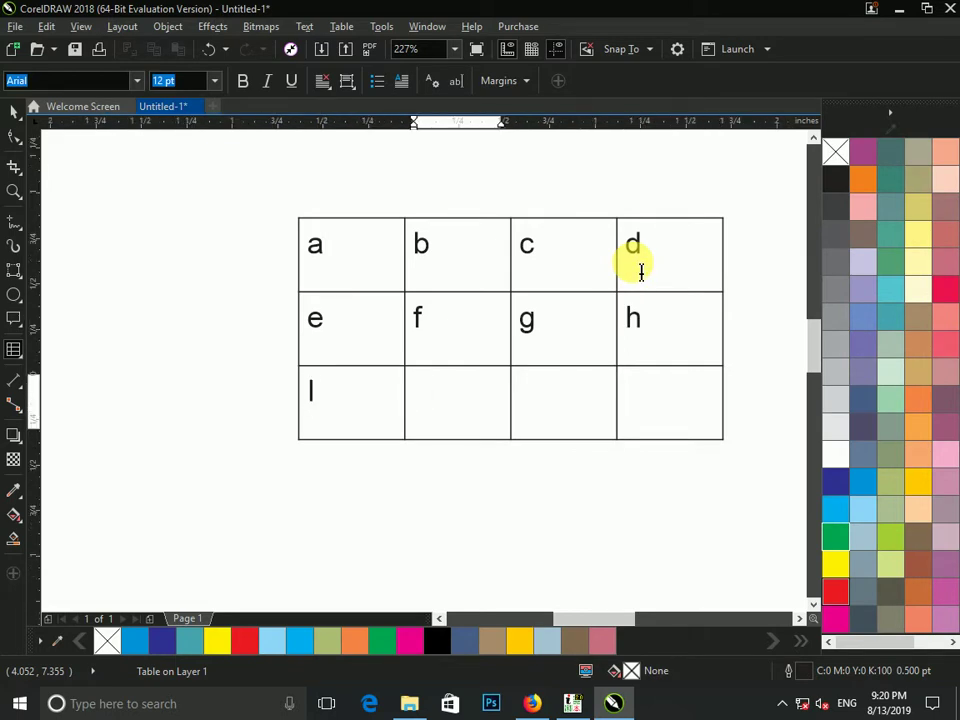
pyautogui.press('Tab')
pyautogui.write('k')
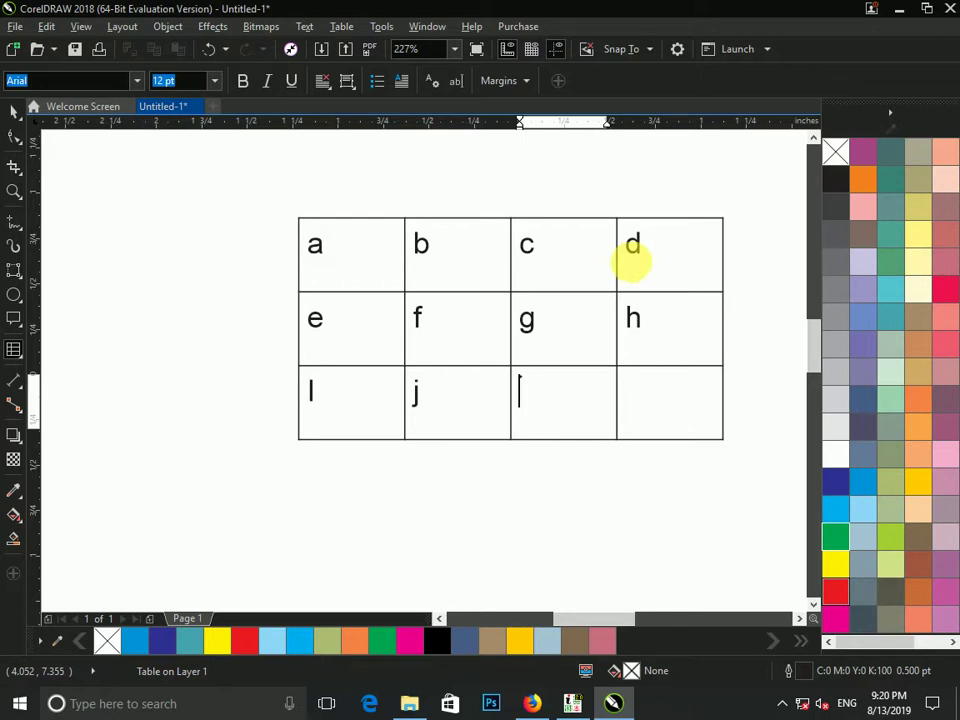
# Step: Select the table's first two columns, return to the Pick tool and delete the whole table
pyautogui.moveTo(454, 403); pyautogui.dragTo(296, 214)
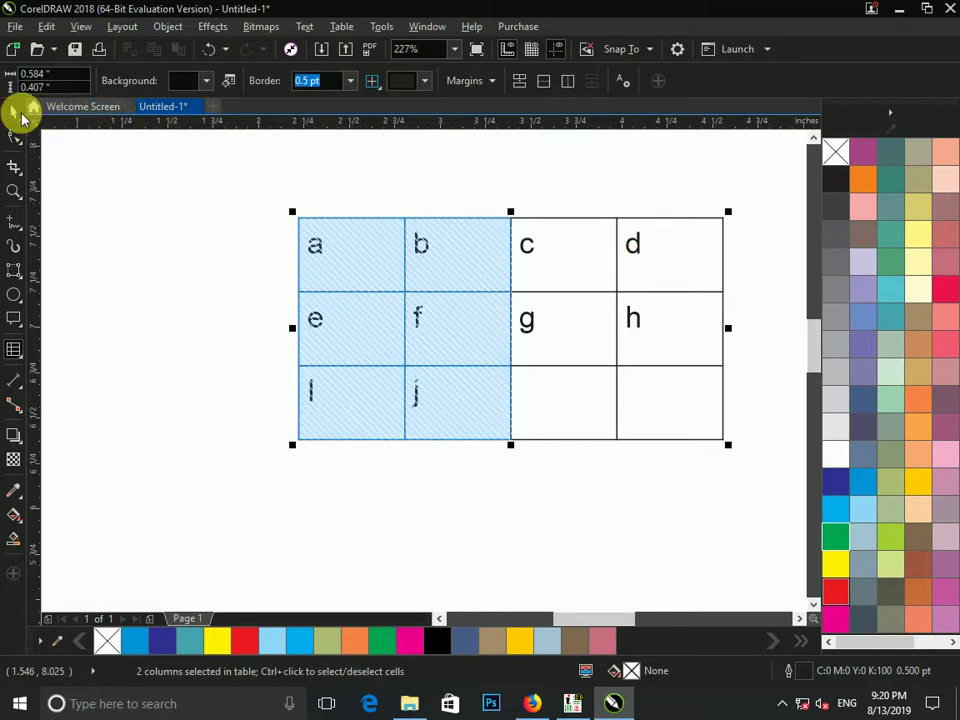
pyautogui.click(19, 112)
pyautogui.press('Delete')
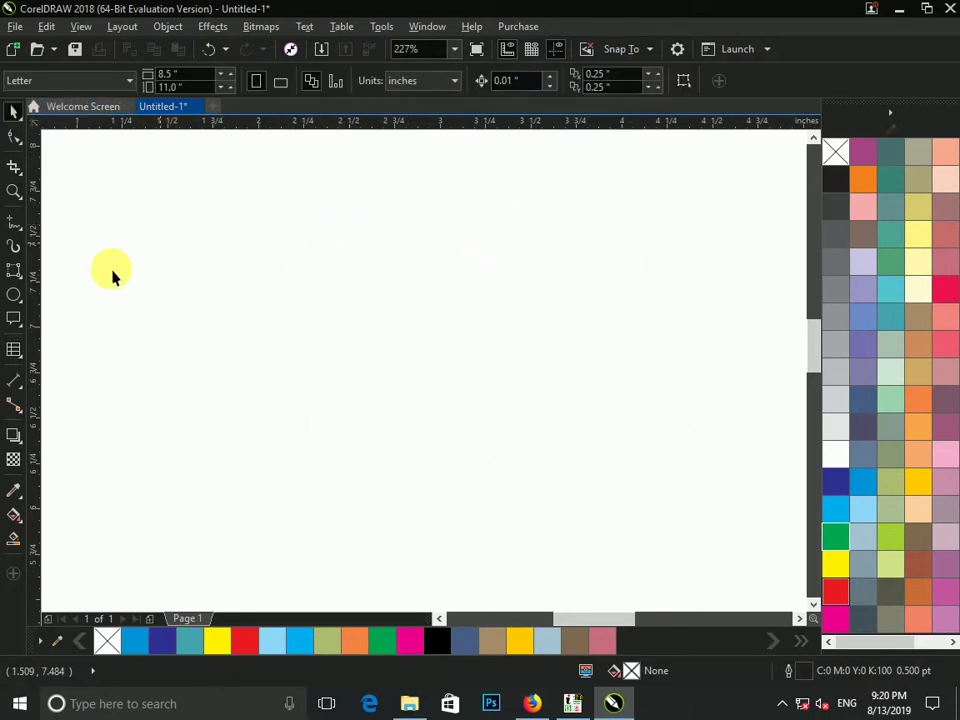
pyautogui.click(10, 354)
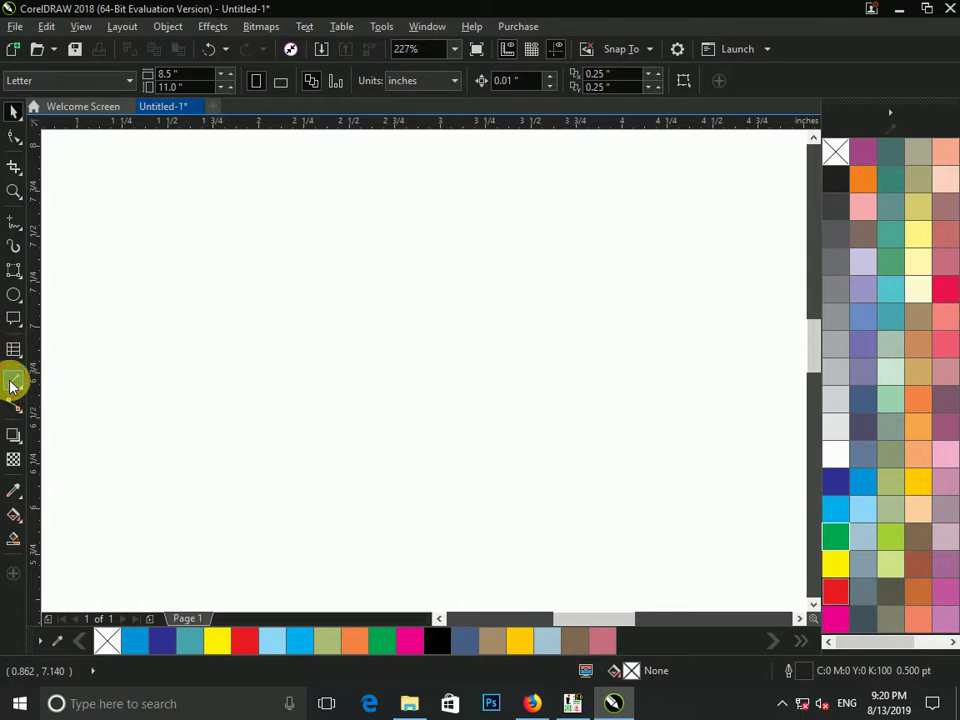
# Step: Draw two slanted Parallel Dimensions on the page, about 1.05 inches and about 0.58 inches long
pyautogui.click(12, 386)
pyautogui.click(45, 380)
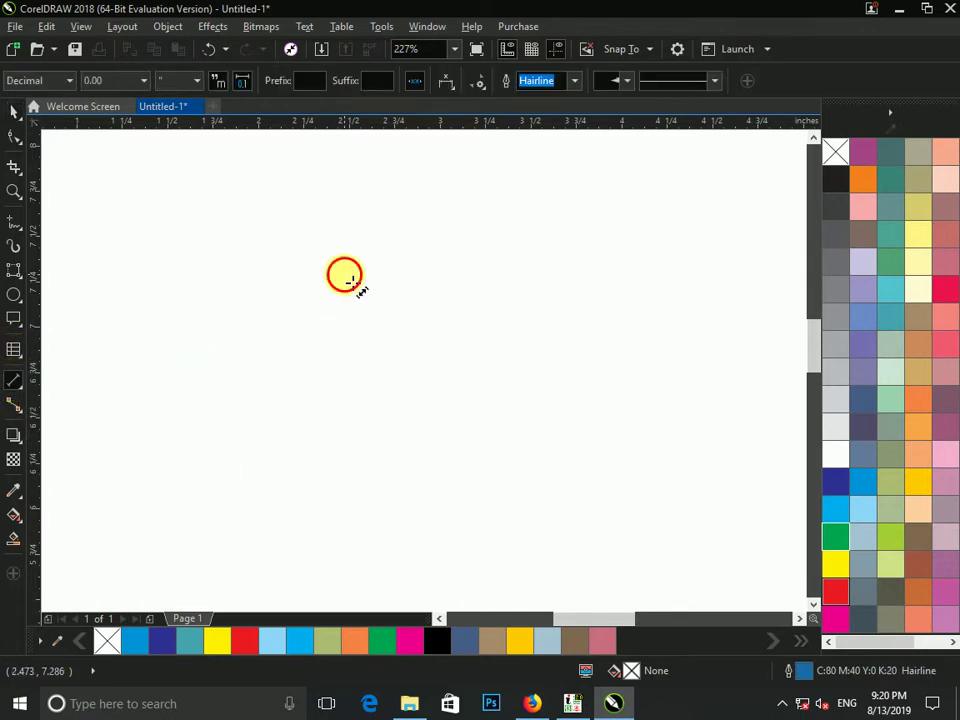
pyautogui.moveTo(344, 274); pyautogui.dragTo(475, 413)
pyautogui.click(321, 392)
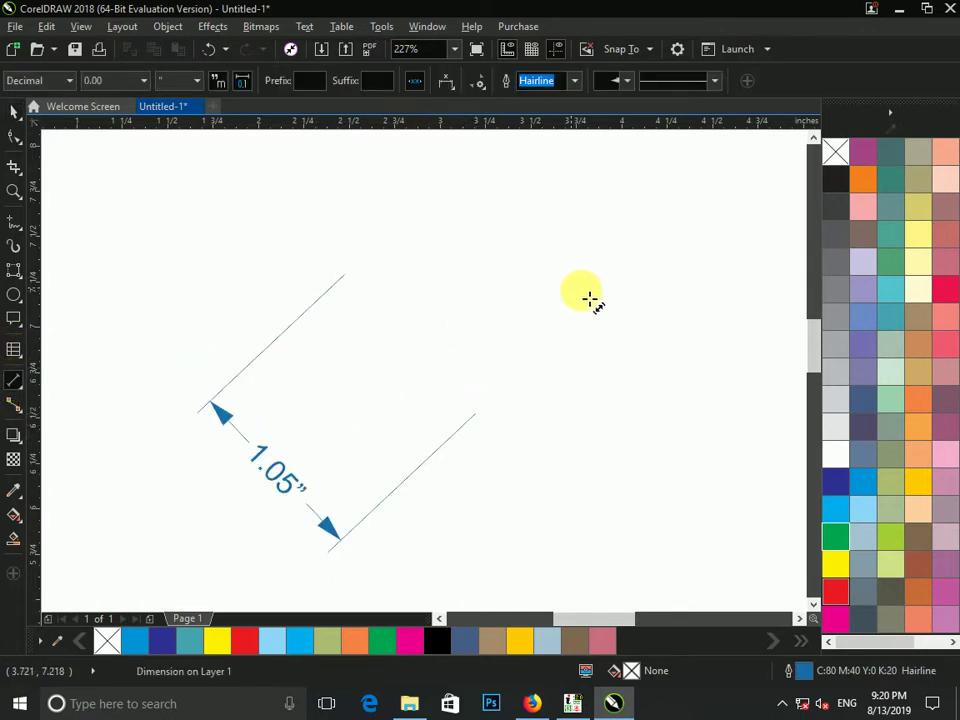
pyautogui.moveTo(625, 324); pyautogui.dragTo(705, 393)
pyautogui.click(457, 388)
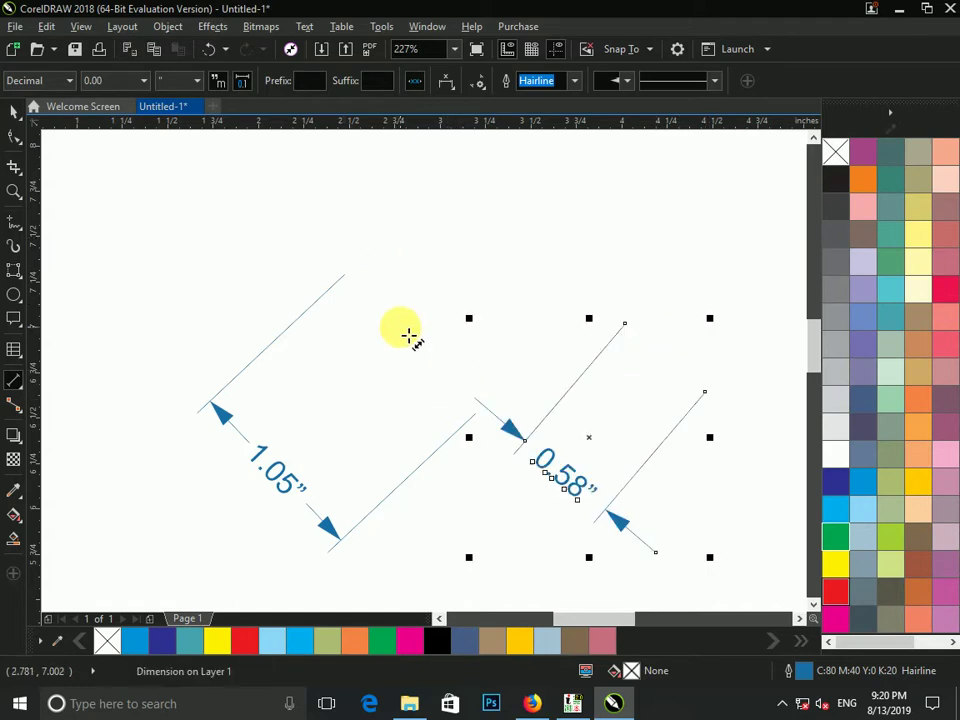
# Step: Undo a tiny dimension and draw a horizontal one about 2.80 inches long, with its text well below the other dimensions
pyautogui.scroll(-4, 409, 335)
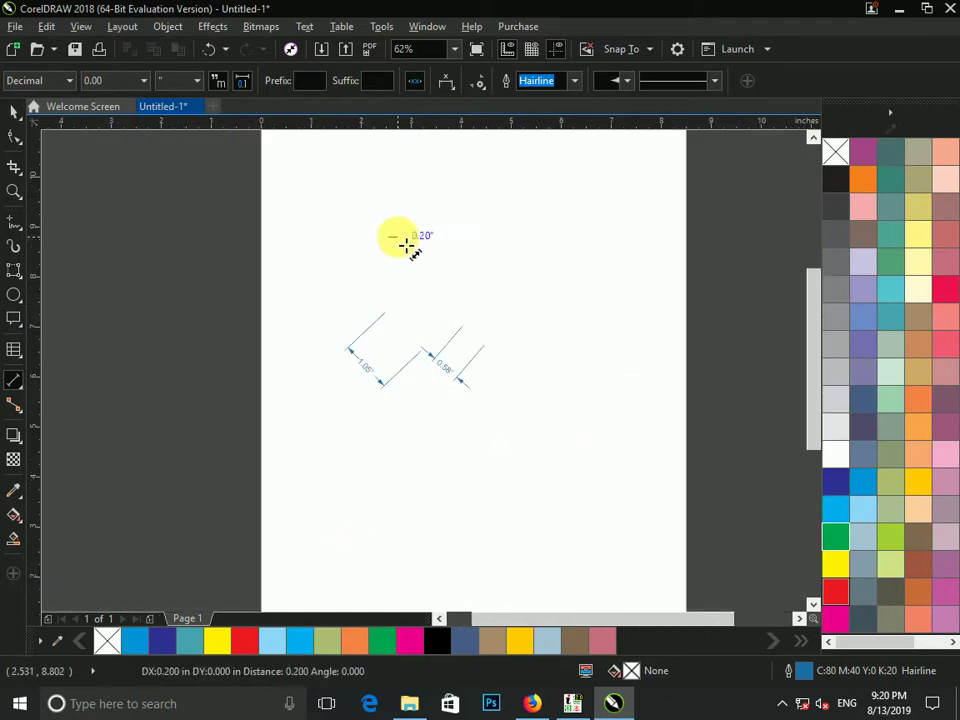
pyautogui.moveTo(388, 237); pyautogui.dragTo(398, 237)
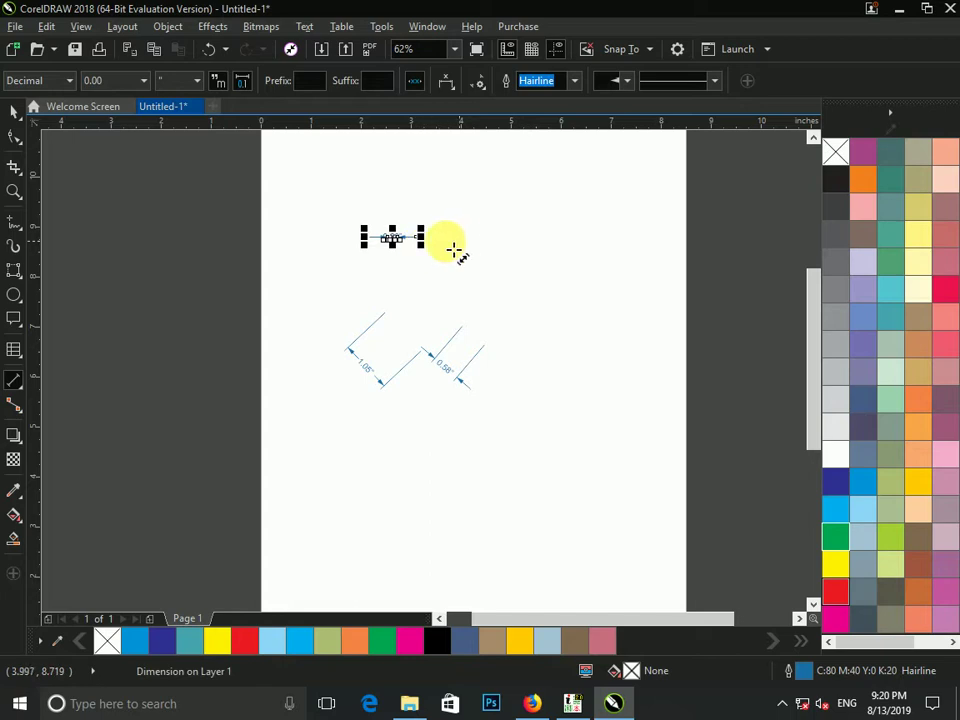
pyautogui.hotkey('ctrl', 'z')
pyautogui.moveTo(411, 270); pyautogui.dragTo(540, 272)
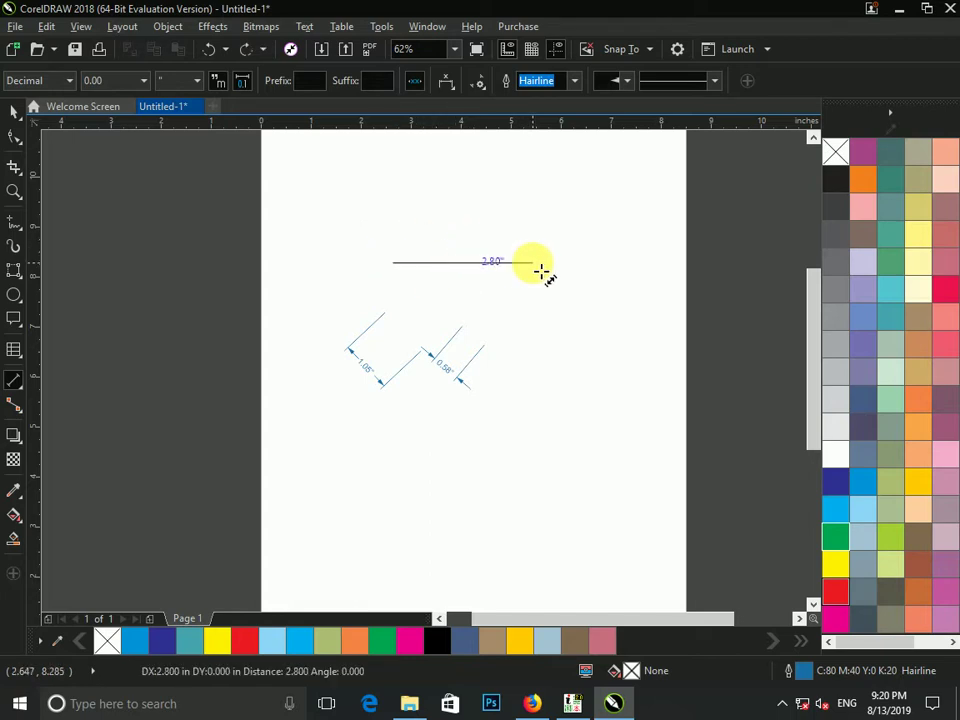
pyautogui.click(547, 482)
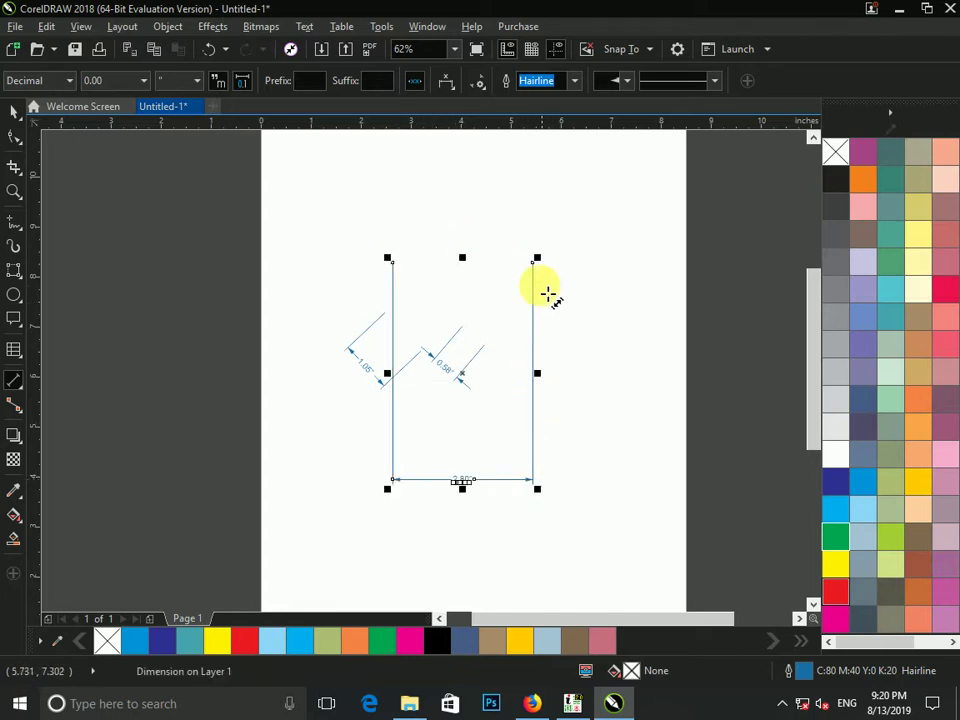
# Step: Return to the Pick tool and delete all the dimensions from the page
pyautogui.press('space')
pyautogui.click(552, 238)
pyautogui.press('F4')
pyautogui.click(463, 592)
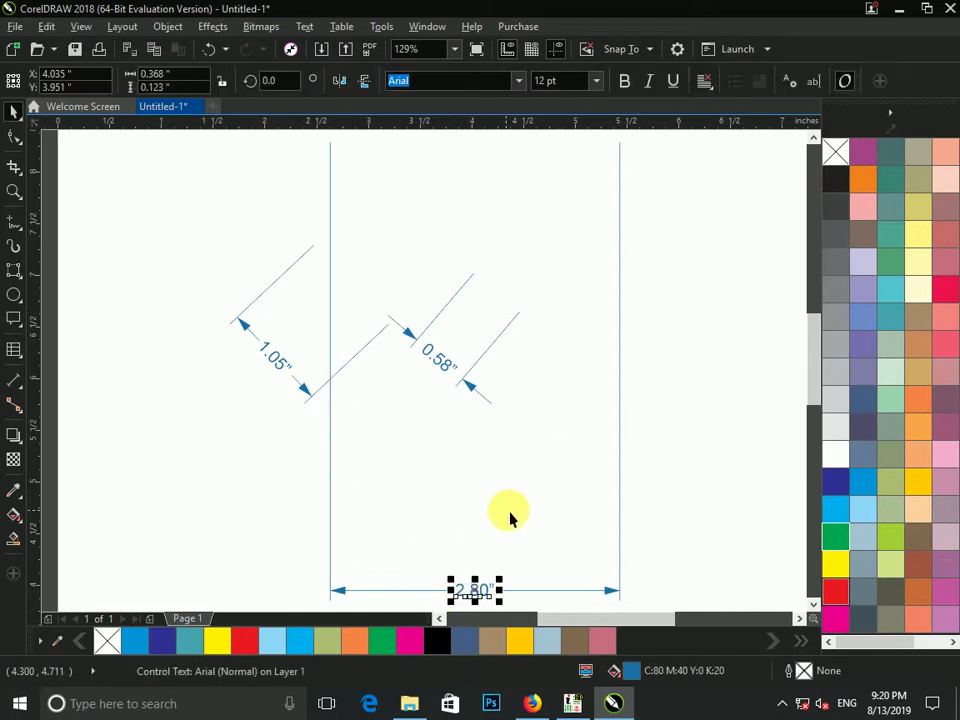
pyautogui.press('Delete')
pyautogui.press('Delete')
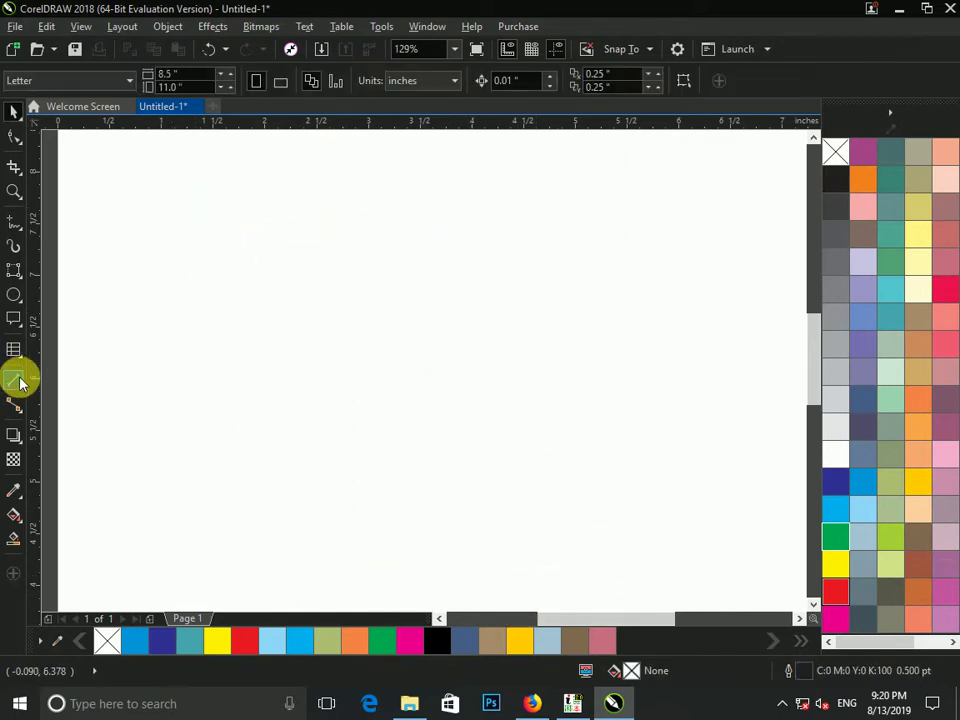
# Step: Try the Horizontal or Vertical Dimension tool with one dimension across the page and delete it
pyautogui.click(14, 380)
pyautogui.click(92, 398)
pyautogui.moveTo(259, 258); pyautogui.dragTo(525, 458)
pyautogui.click(521, 456)
pyautogui.click(388, 368)
pyautogui.press('Delete')
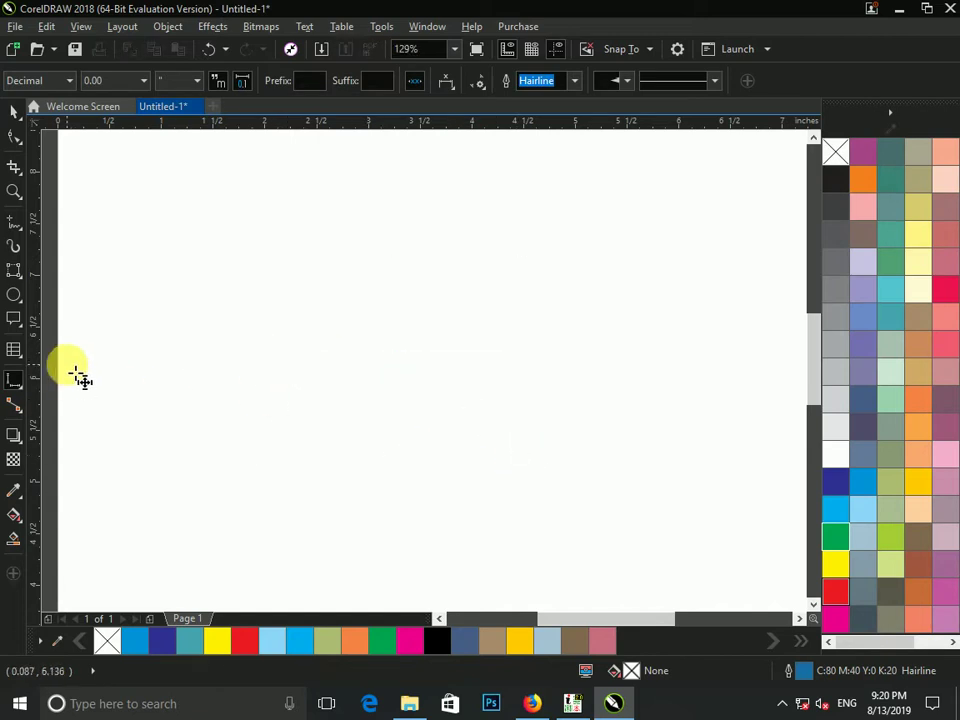
# Step: Switch through the Segment Dimension, Straight-Line Connector and Anchor Editing tools in turn
pyautogui.click(12, 385)
pyautogui.click(71, 437)
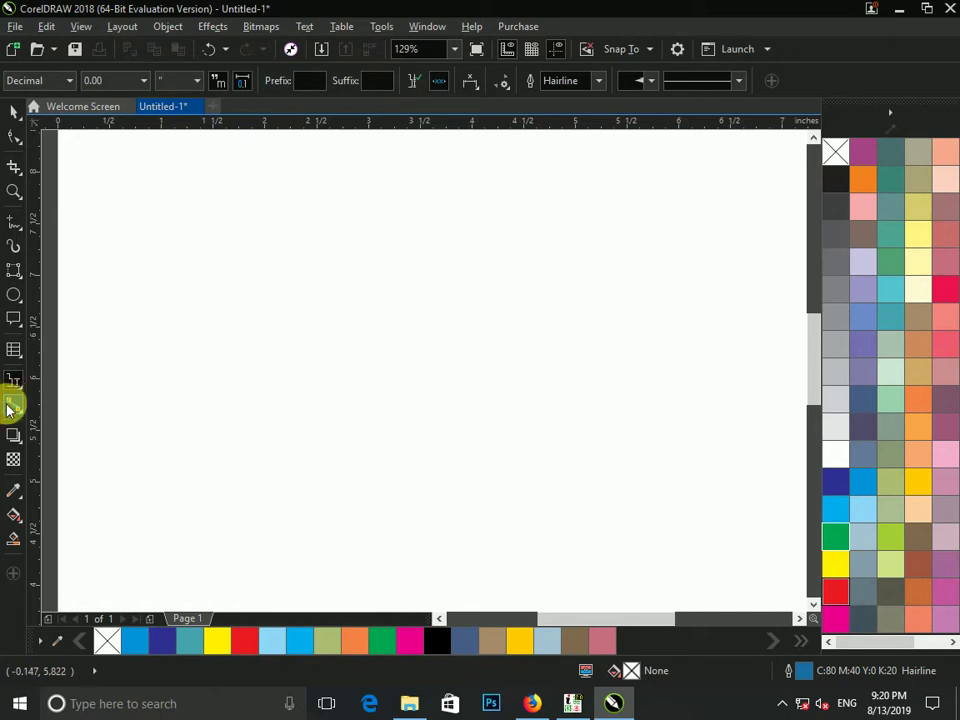
pyautogui.click(12, 406)
pyautogui.click(94, 406)
pyautogui.click(13, 406)
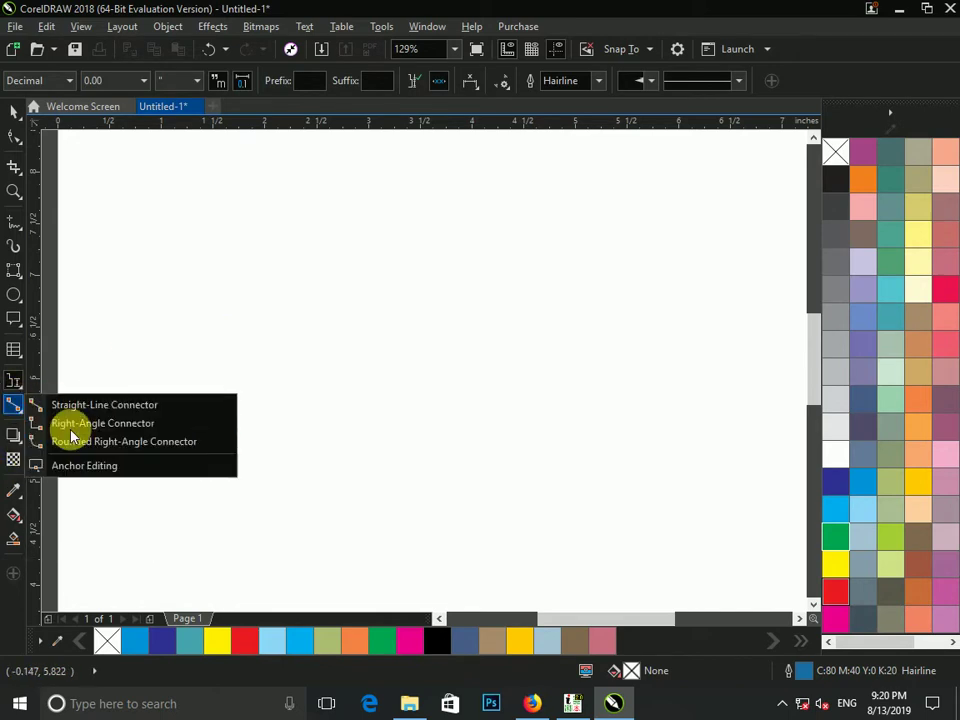
pyautogui.click(96, 466)
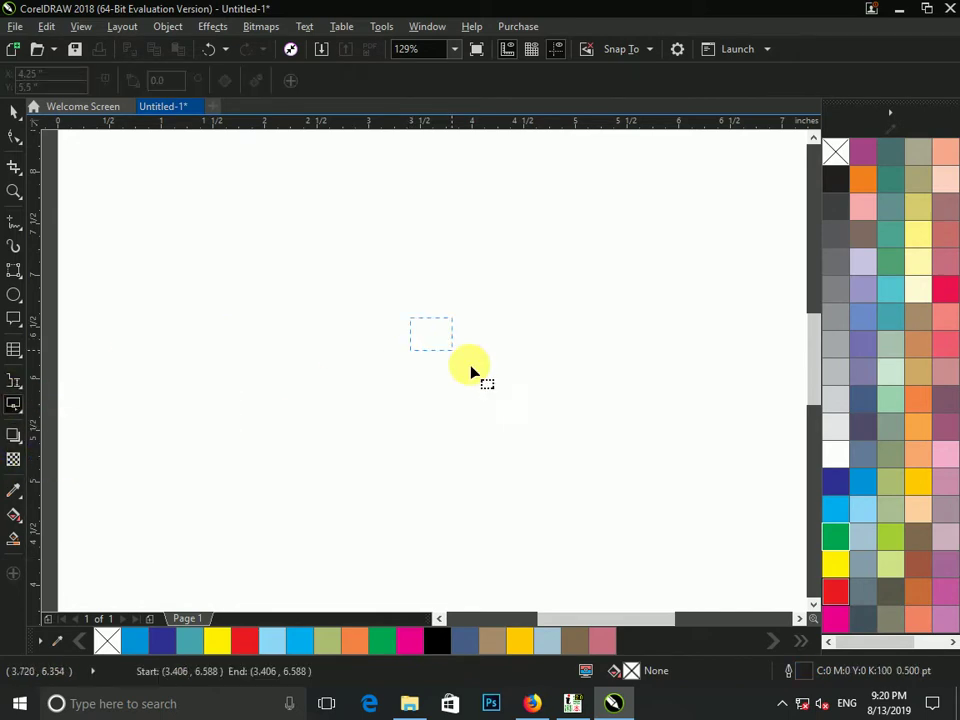
# Step: Draw an ellipse about 2.77 by 2.32 inches and fill it with green (C100 M0 Y100 K0)
pyautogui.click(12, 437)
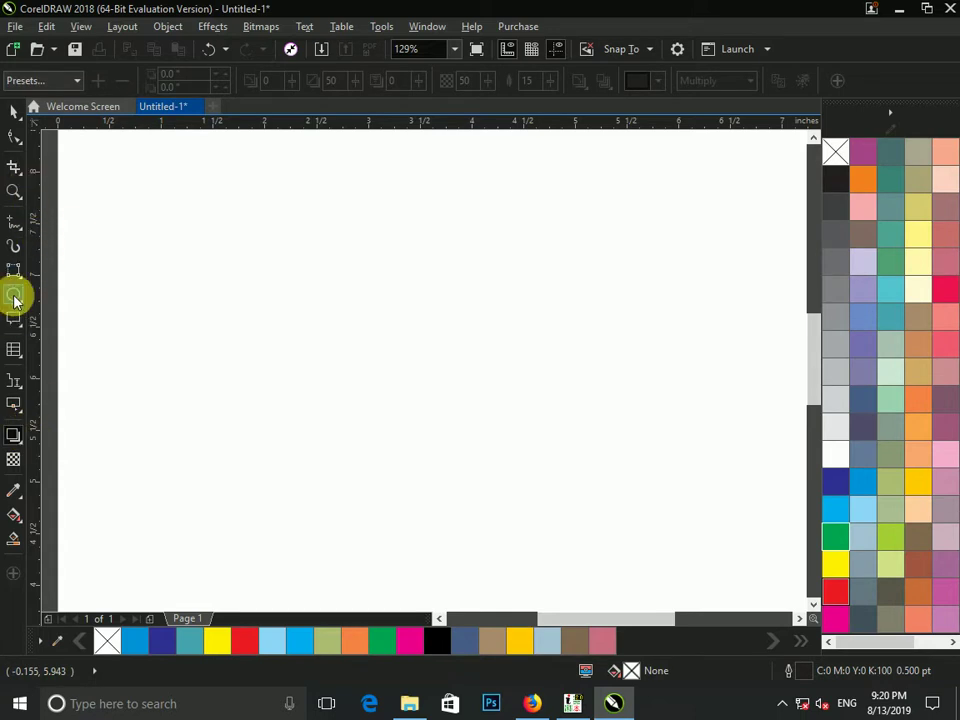
pyautogui.click(13, 295)
pyautogui.moveTo(372, 286); pyautogui.dragTo(670, 530)
pyautogui.click(835, 538)
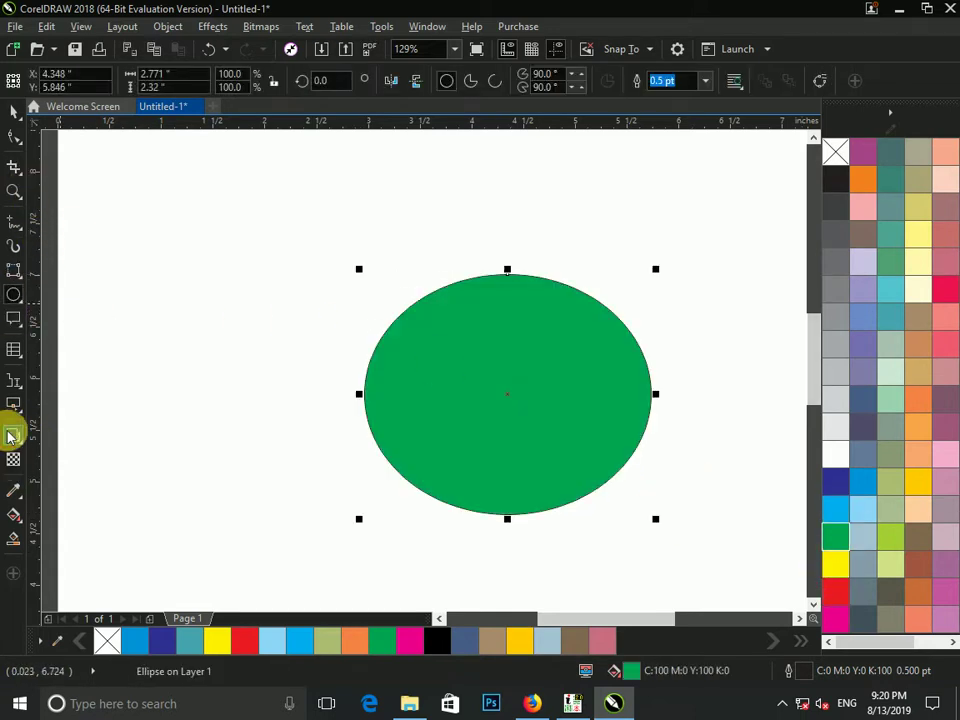
# Step: Add a drop shadow toward the ellipse's lower right, offset about 0.19 by -0.23 inches, and set its feathering to 16
pyautogui.click(12, 437)
pyautogui.click(60, 436)
pyautogui.moveTo(487, 395); pyautogui.dragTo(627, 532)
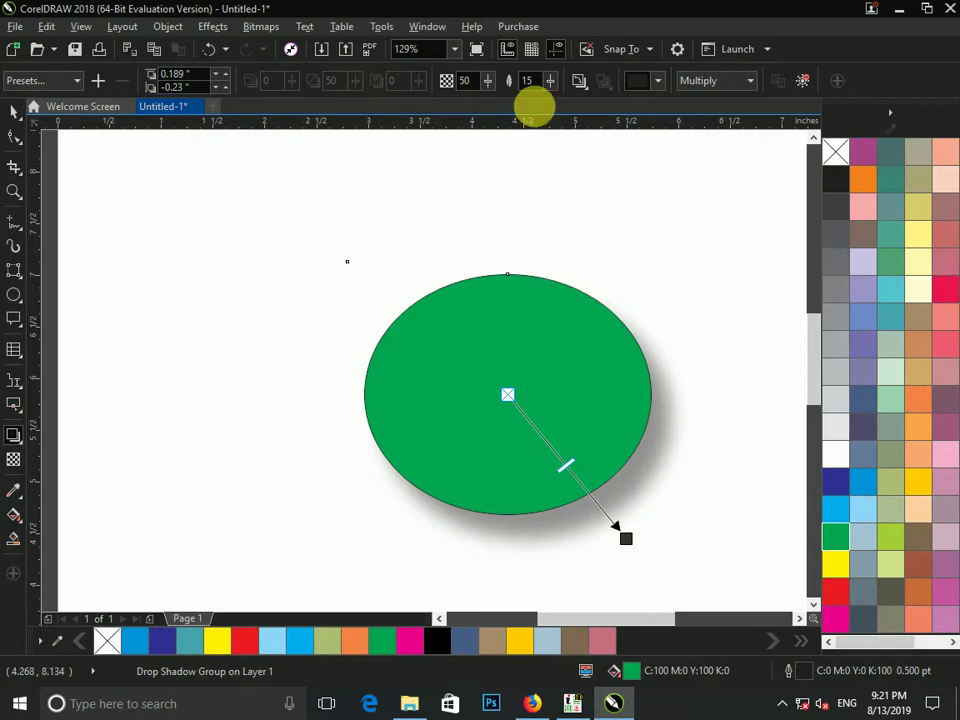
pyautogui.moveTo(550, 80)
pyautogui.mouseDown()
pyautogui.moveTo(553, 107)
pyautogui.moveTo(581, 107)
pyautogui.moveTo(541, 101)
pyautogui.mouseUp()
pyautogui.click(550, 81)
pyautogui.click(550, 81)
pyautogui.click(549, 86)
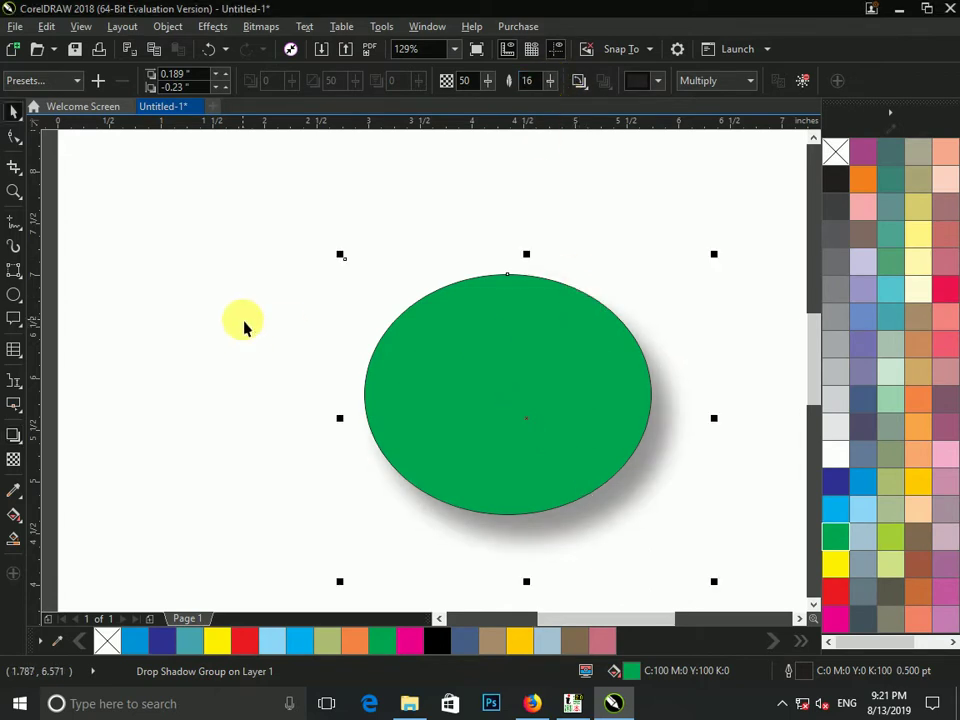
# Step: Delete the shadowed ellipse, undo the deletion and select the ellipse again
pyautogui.press('Delete')
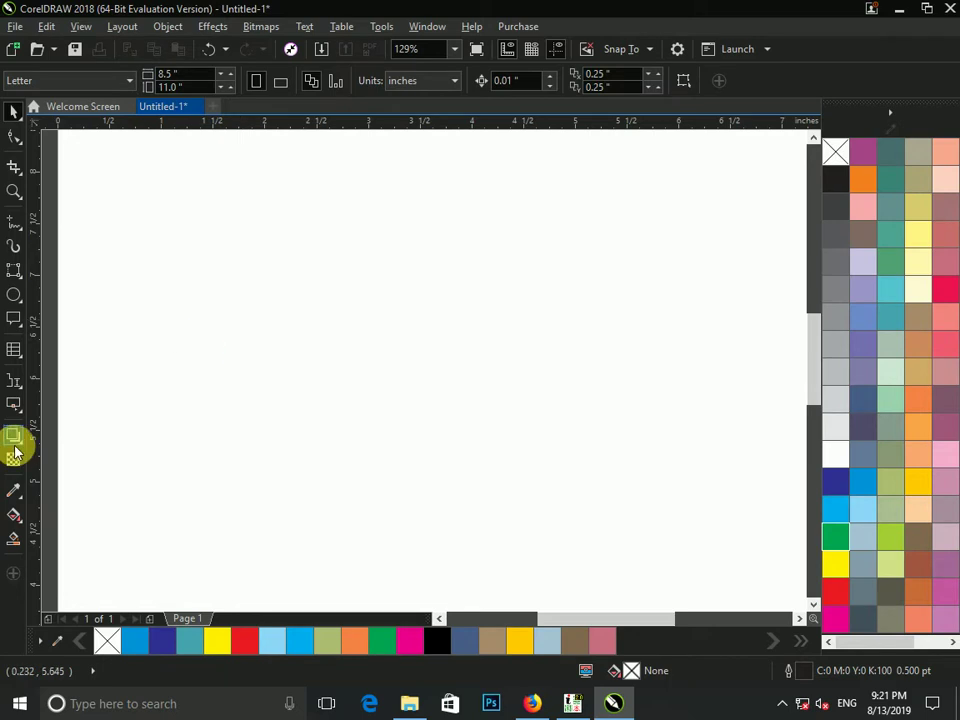
pyautogui.hotkey('ctrl', 'z')
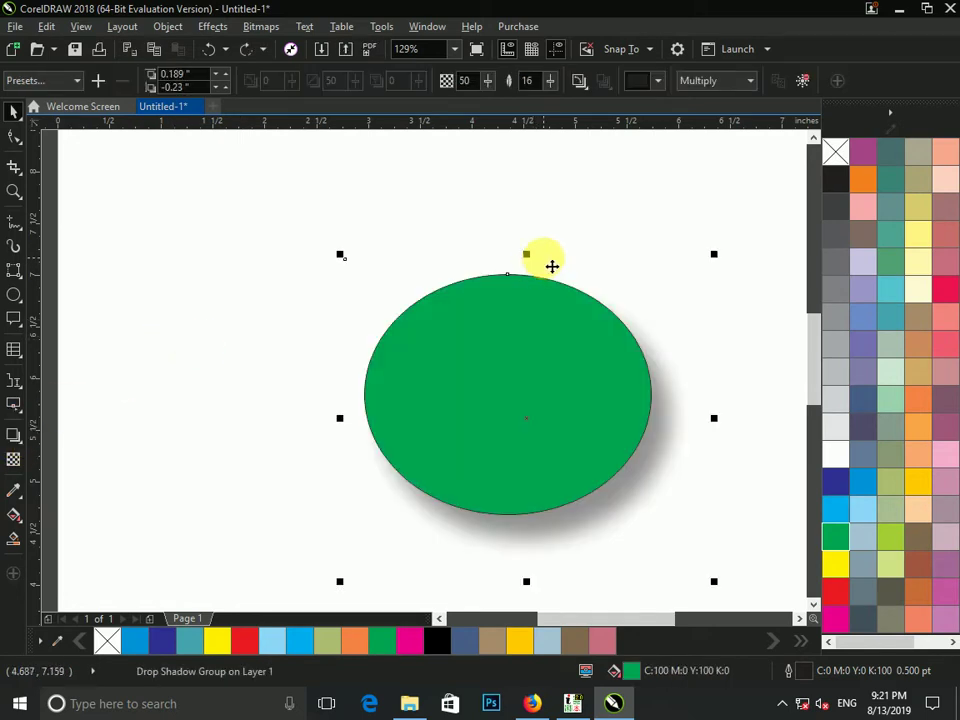
pyautogui.click(546, 270)
pyautogui.moveTo(480, 362); pyautogui.dragTo(378, 386)
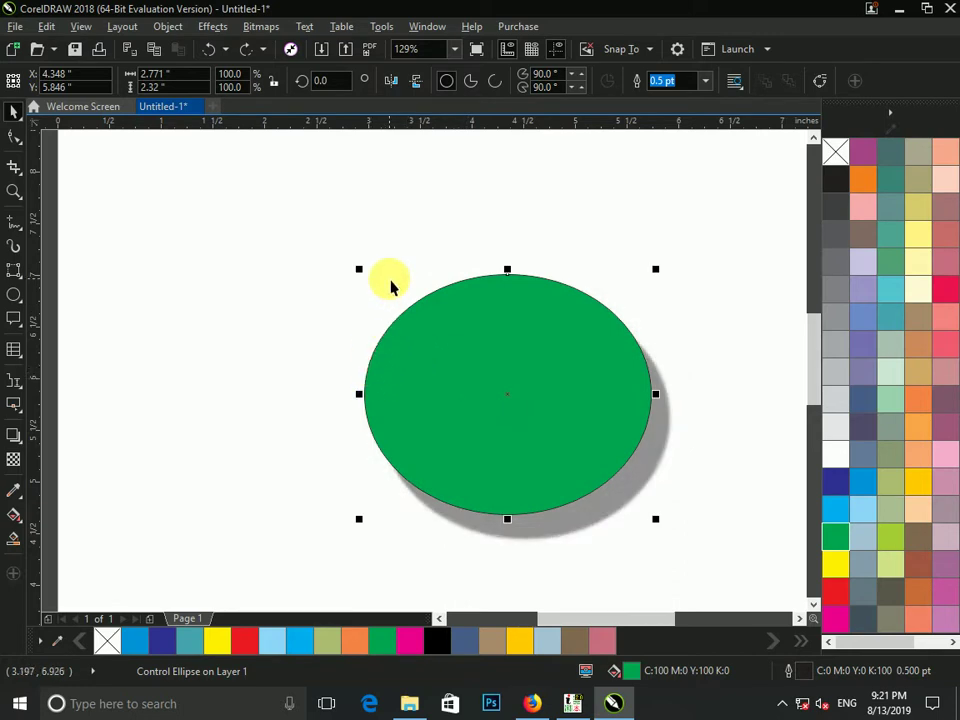
# Step: Add the artistic text "Ctrl+z=Undo(back)" above the green ellipse
pyautogui.click(417, 226)
pyautogui.press('F8')
pyautogui.click(433, 238)
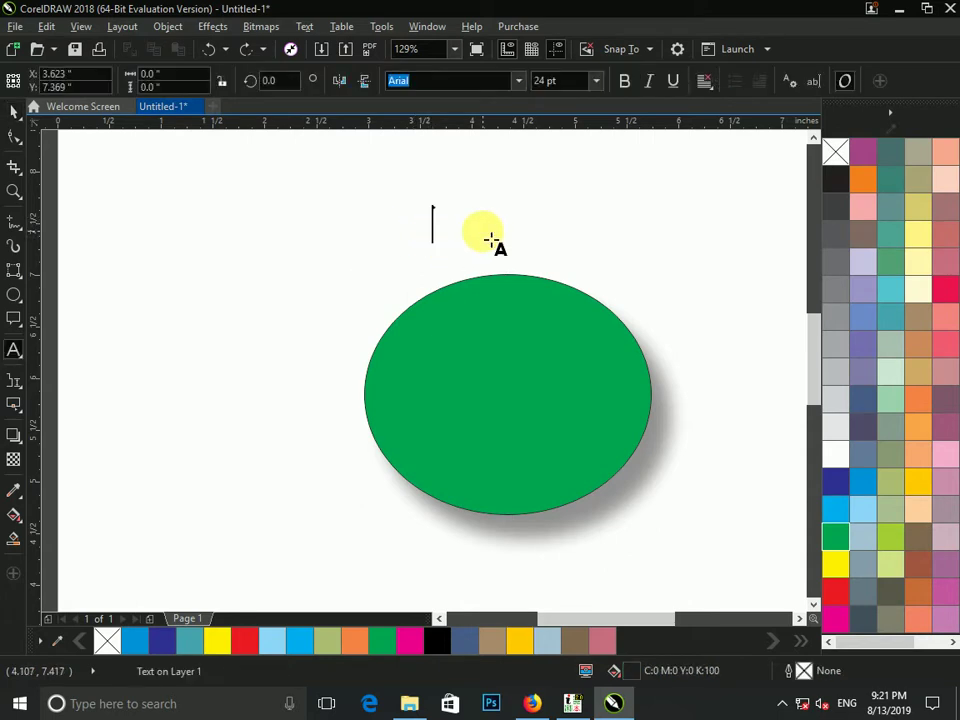
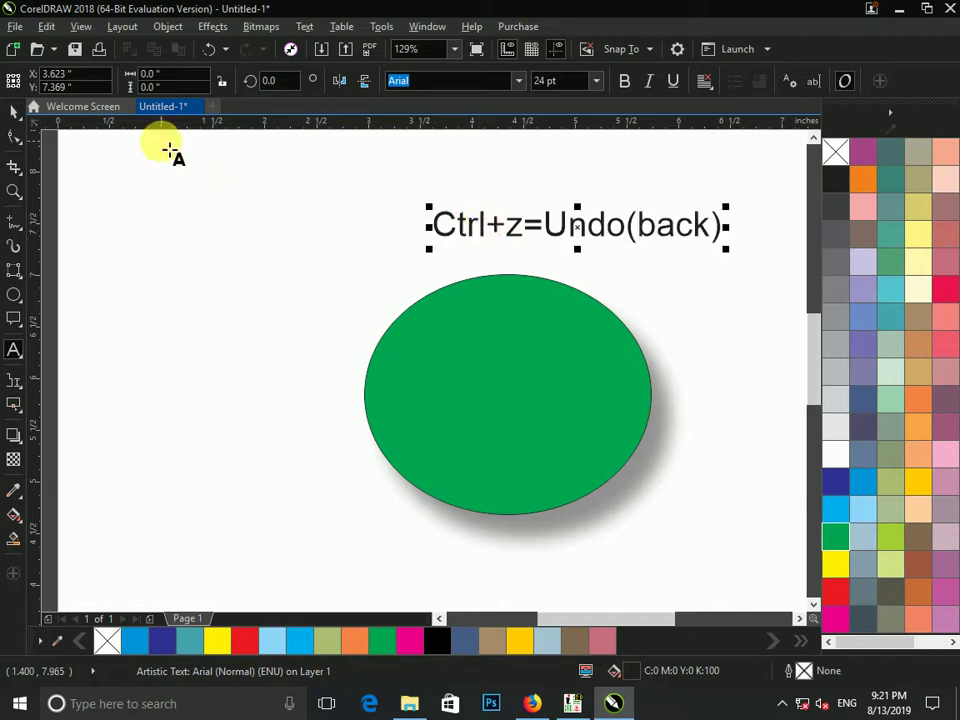
# Step: Undo back to the plain unfilled ellipse and fill it with blue (C100 M20 Y0 K0)
pyautogui.click(10, 114)
pyautogui.click(571, 318)
pyautogui.hotkey('ctrl', 'z')
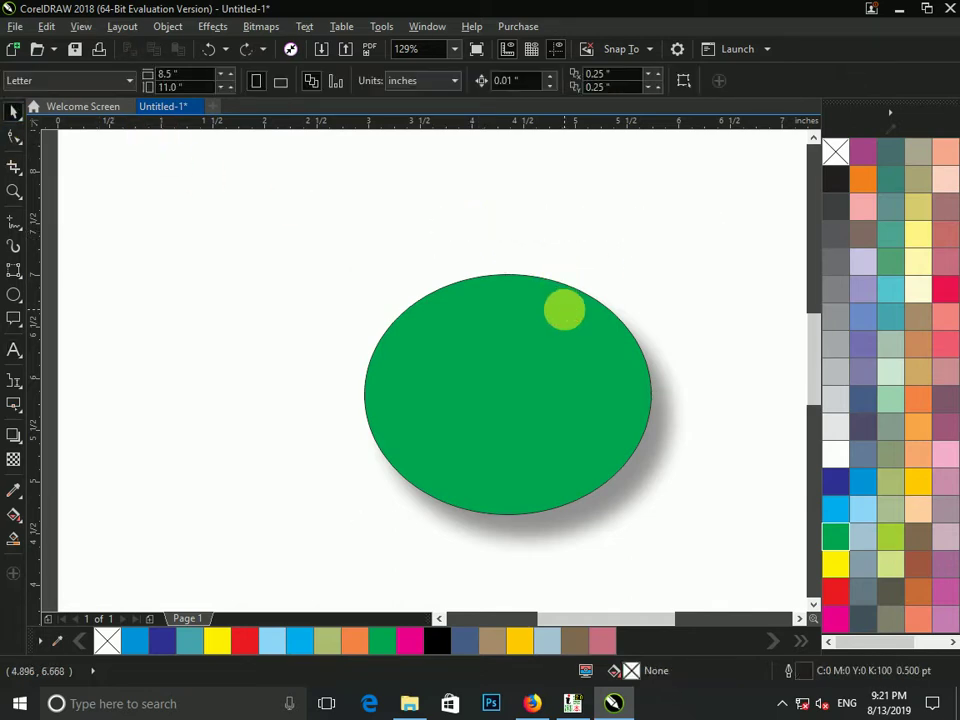
pyautogui.hotkey('ctrl', 'z')
pyautogui.hotkey('ctrl', 'z')
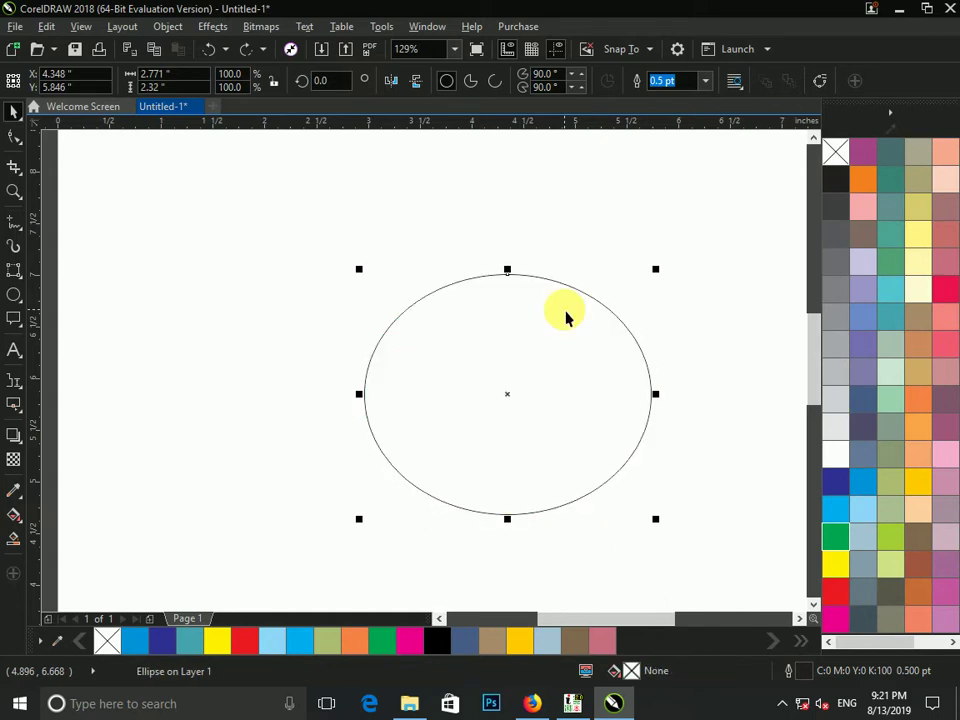
pyautogui.click(865, 489)
# Step: Apply an inside contour to the blue ellipse with a 0.33-inch offset and 3 contour steps
pyautogui.click(19, 441)
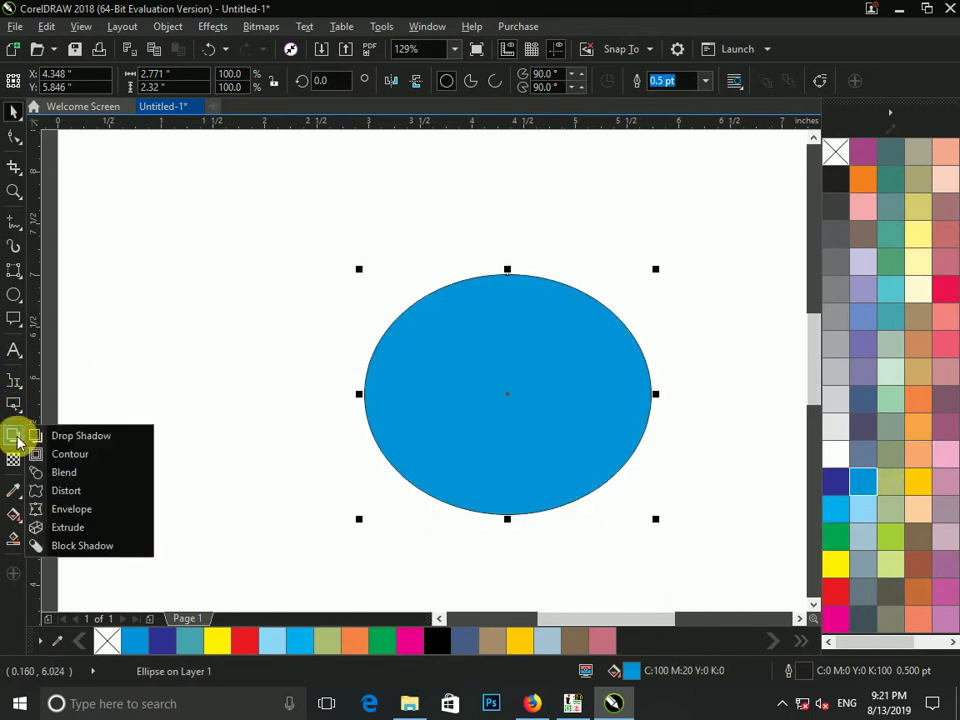
pyautogui.click(43, 456)
pyautogui.moveTo(444, 354); pyautogui.dragTo(405, 311)
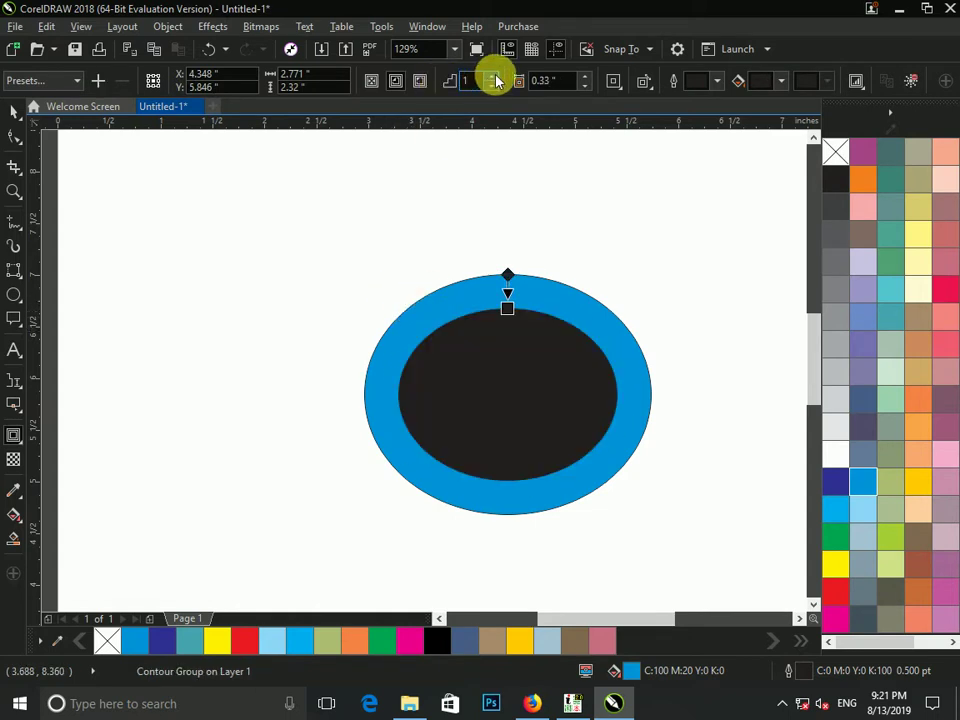
pyautogui.click(495, 77)
pyautogui.click(495, 77)
pyautogui.click(493, 87)
pyautogui.click(494, 87)
pyautogui.click(490, 78)
pyautogui.click(490, 78)
pyautogui.click(15, 111)
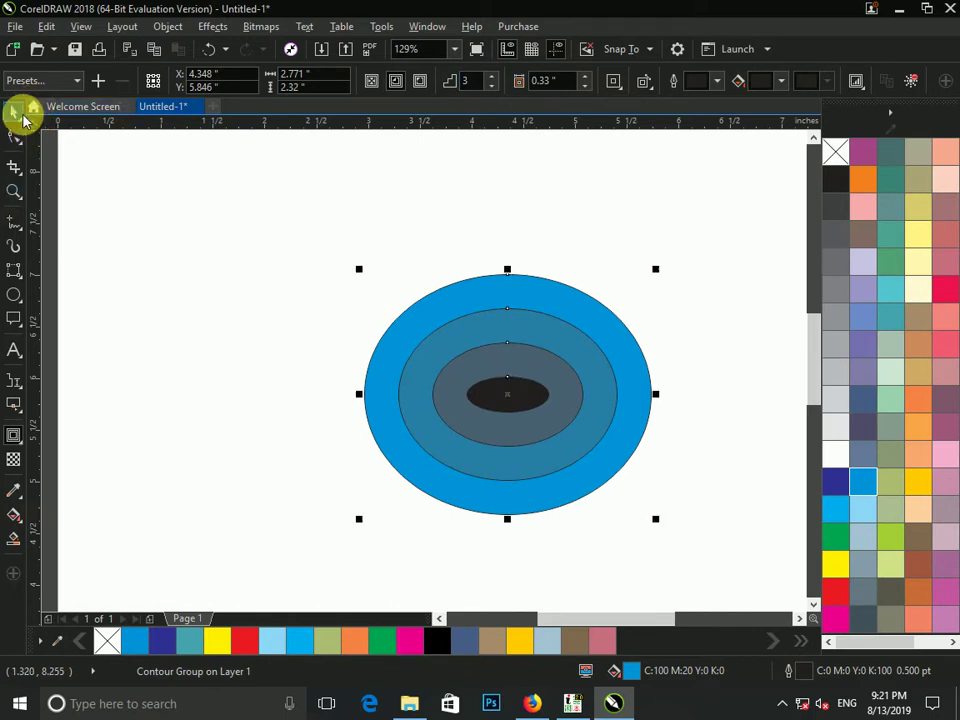
# Step: Undo the contour completely to get back to the plain blue ellipse
pyautogui.hotkey('ctrl', 'z')
pyautogui.hotkey('ctrl', 'shift', 'z')
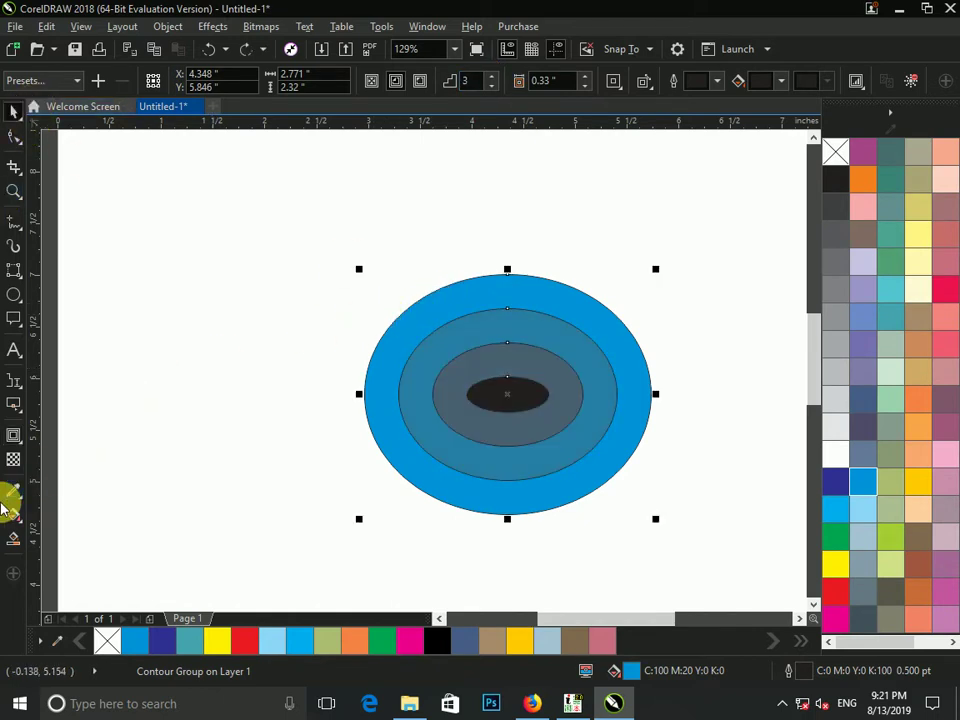
pyautogui.hotkey('ctrl', 'z')
pyautogui.hotkey('ctrl', 'z')
pyautogui.hotkey('ctrl', 'z')
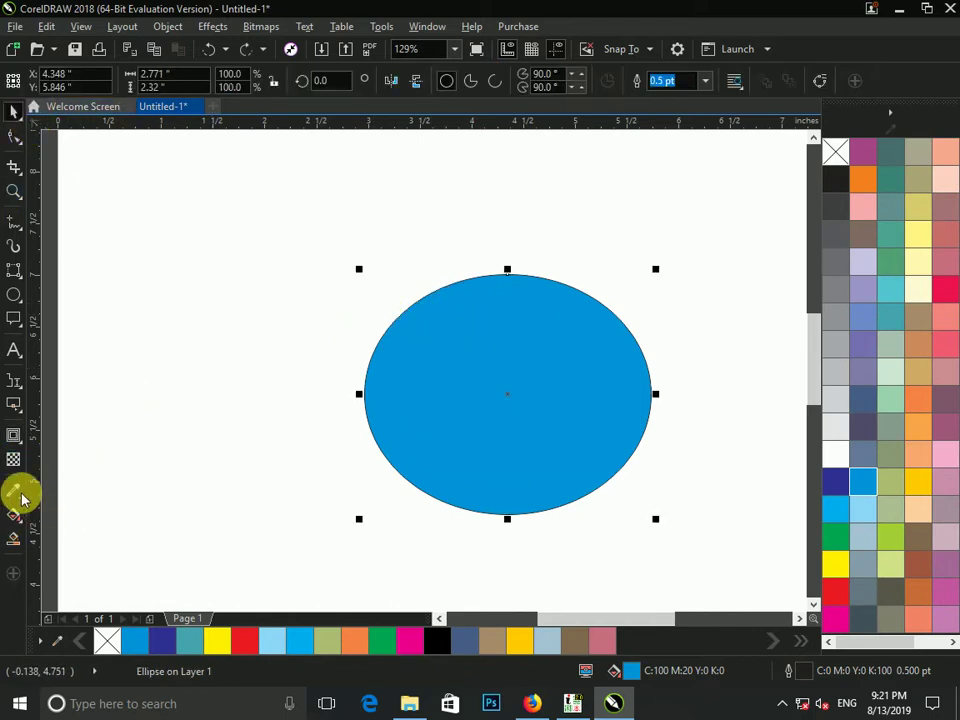
# Step: Move the blue ellipse toward the upper left and place a copy about 1.7 by 1.42 inches overlapping its lower edge
pyautogui.click(14, 437)
pyautogui.click(75, 474)
pyautogui.moveTo(506, 394); pyautogui.dragTo(568, 524)
pyautogui.press('space')
pyautogui.moveTo(506, 374); pyautogui.dragTo(416, 272)
pyautogui.moveTo(418, 233); pyautogui.dragTo(537, 355)
pyautogui.rightClick(537, 355)
pyautogui.moveTo(684, 287); pyautogui.dragTo(574, 380)
# Step: Blend the two blue ellipses together in 20 steps
pyautogui.press('space')
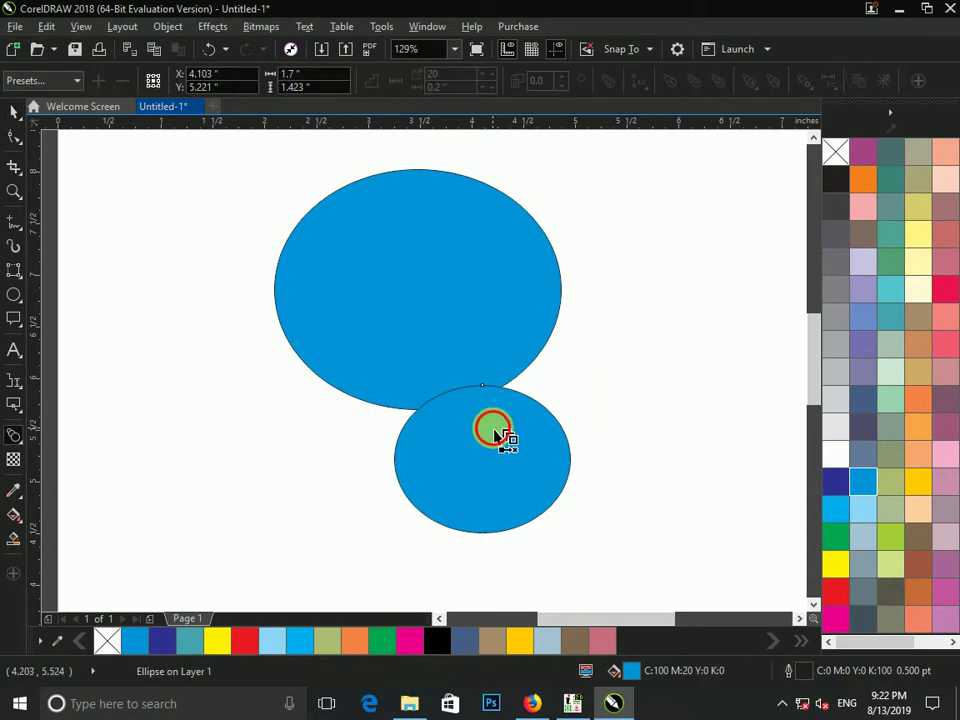
pyautogui.moveTo(493, 429); pyautogui.dragTo(450, 322)
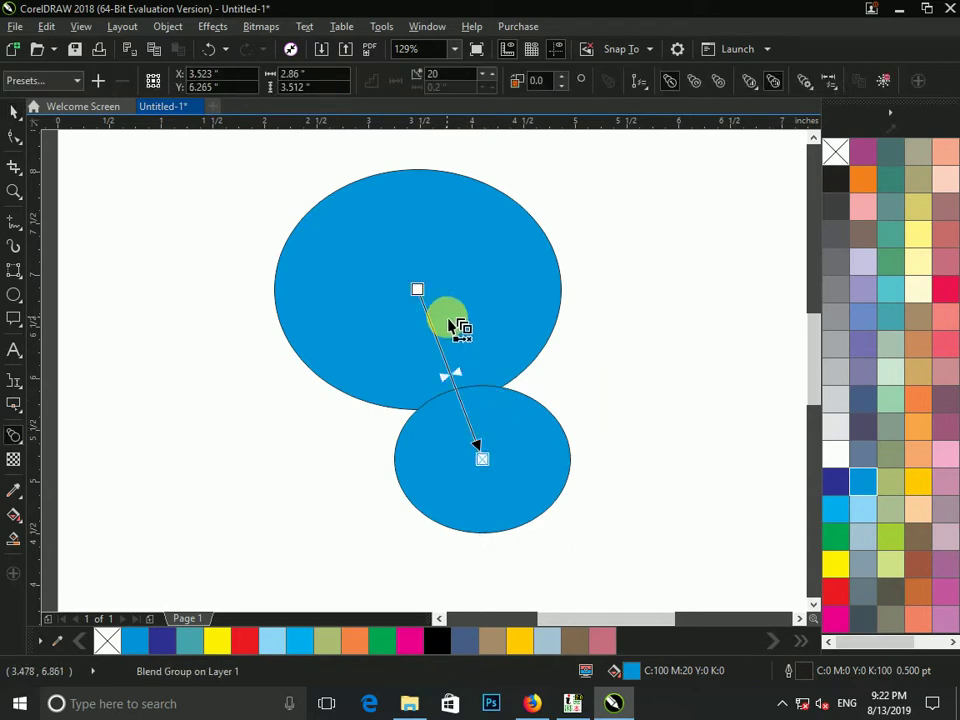
pyautogui.click(15, 113)
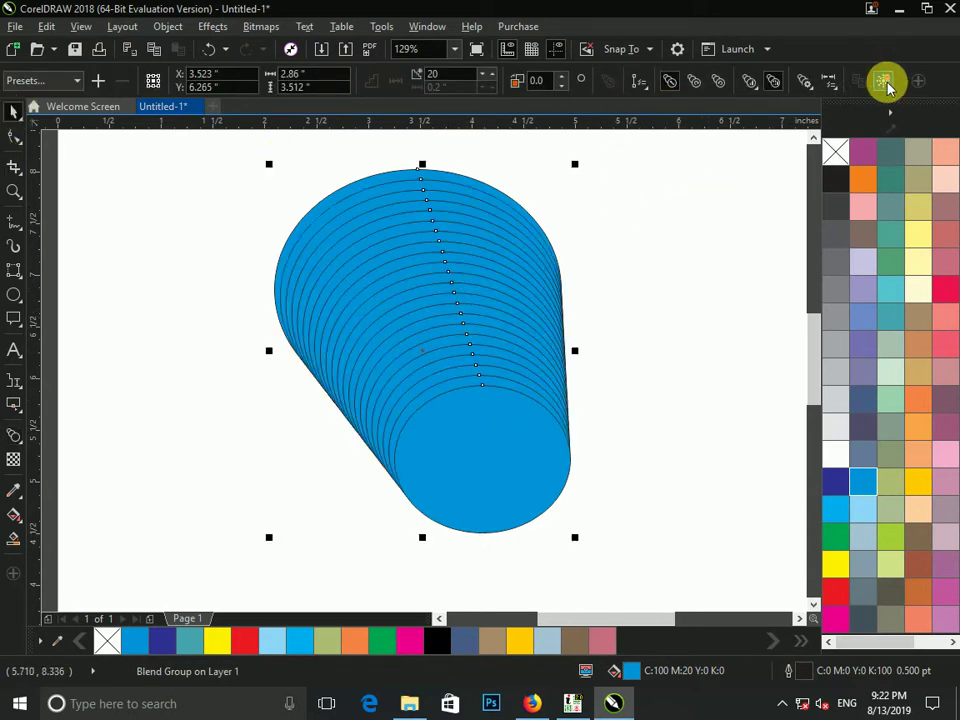
# Step: Clear the blend and fill the larger ellipse with orange (C0 M60 Y100 K0)
pyautogui.click(885, 80)
pyautogui.click(862, 179)
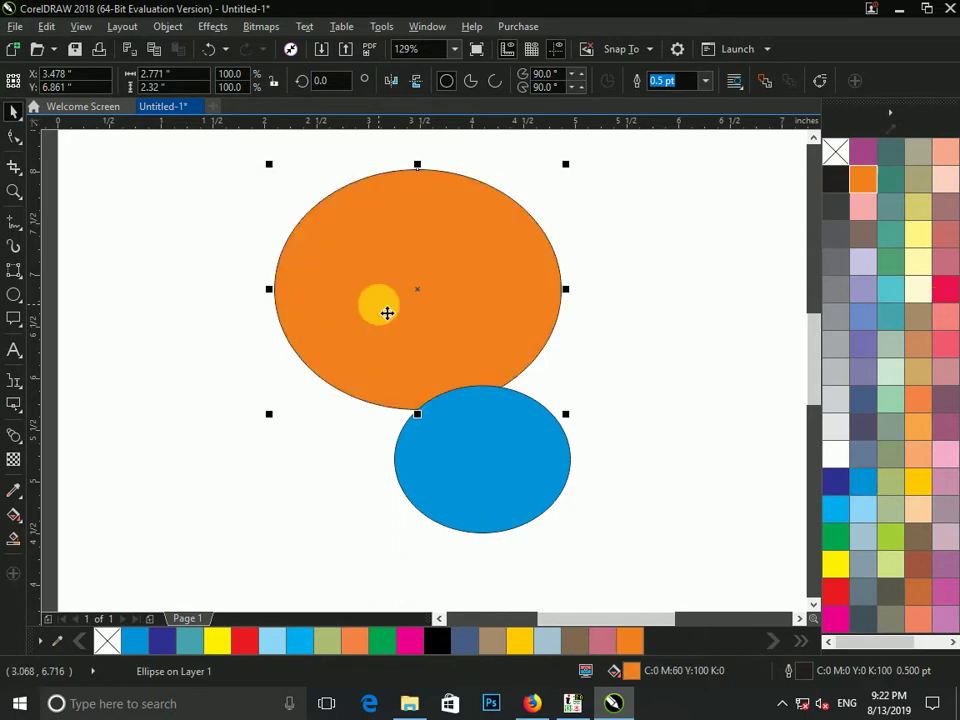
pyautogui.click(387, 313)
# Step: Blend the orange ellipse into the smaller blue one in 20 steps and return to the Pick tool
pyautogui.click(15, 432)
pyautogui.moveTo(417, 289); pyautogui.dragTo(480, 455)
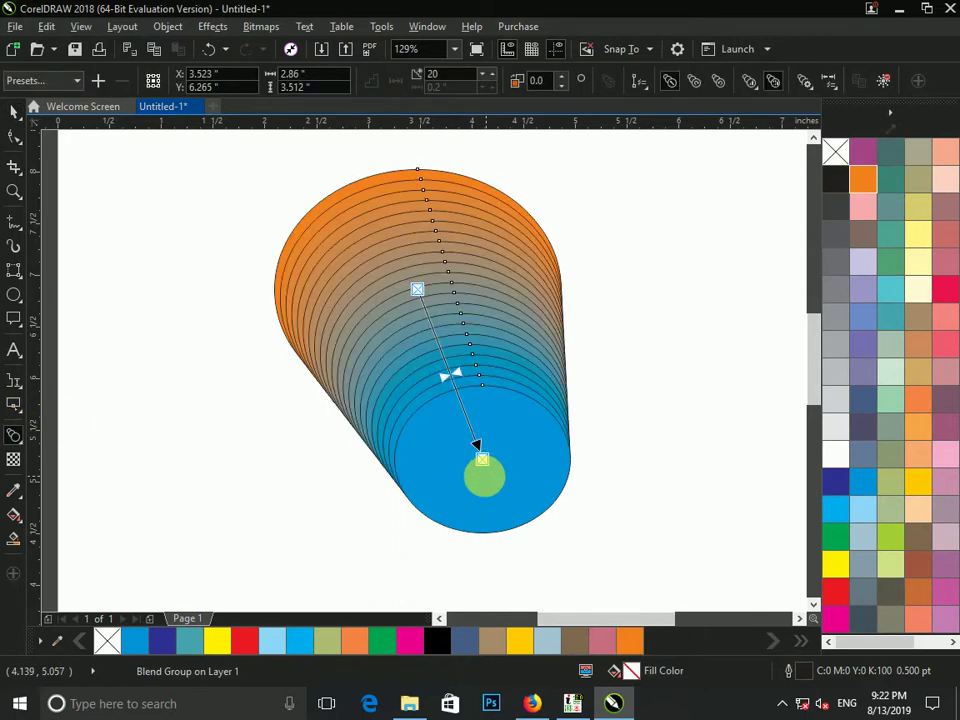
pyautogui.click(13, 112)
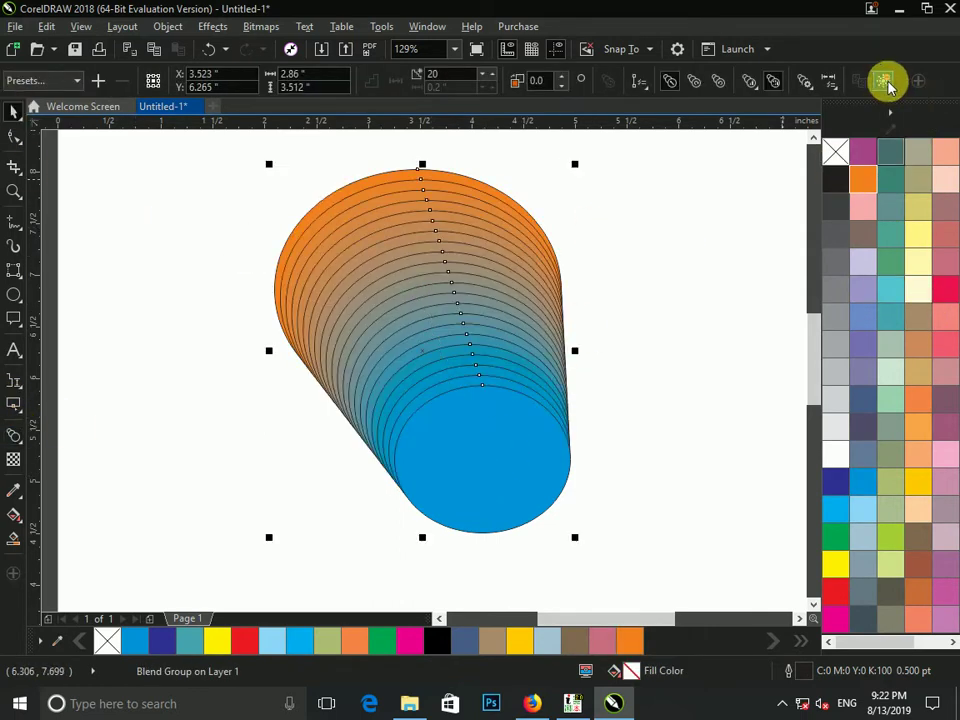
# Step: Clear the orange-to-blue blend and apply a push and pull distortion to the orange ellipse
pyautogui.click(885, 81)
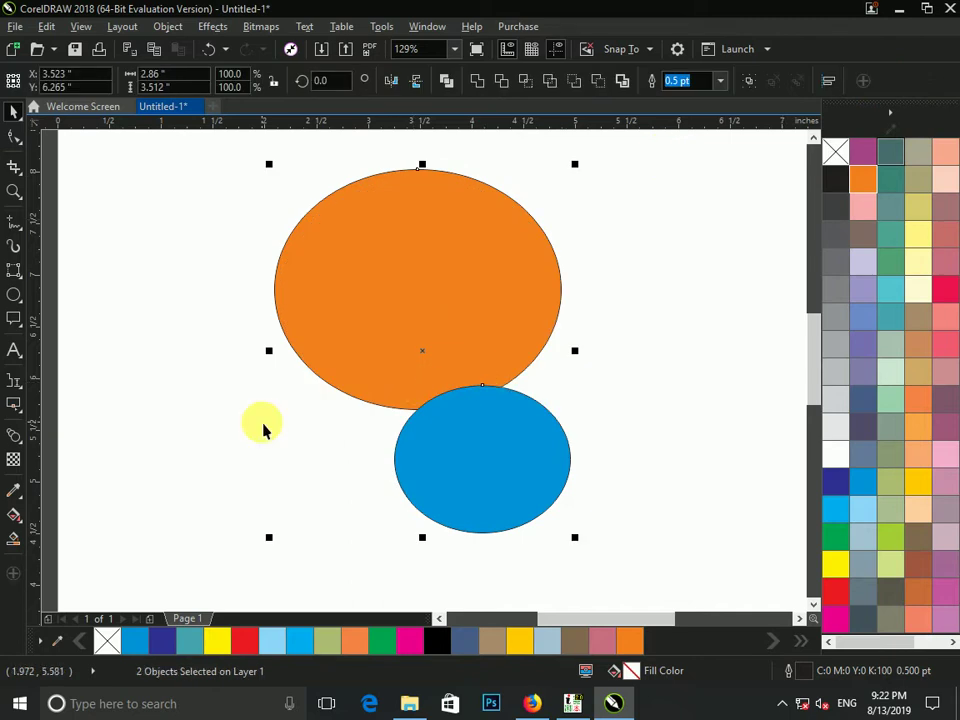
pyautogui.click(208, 480)
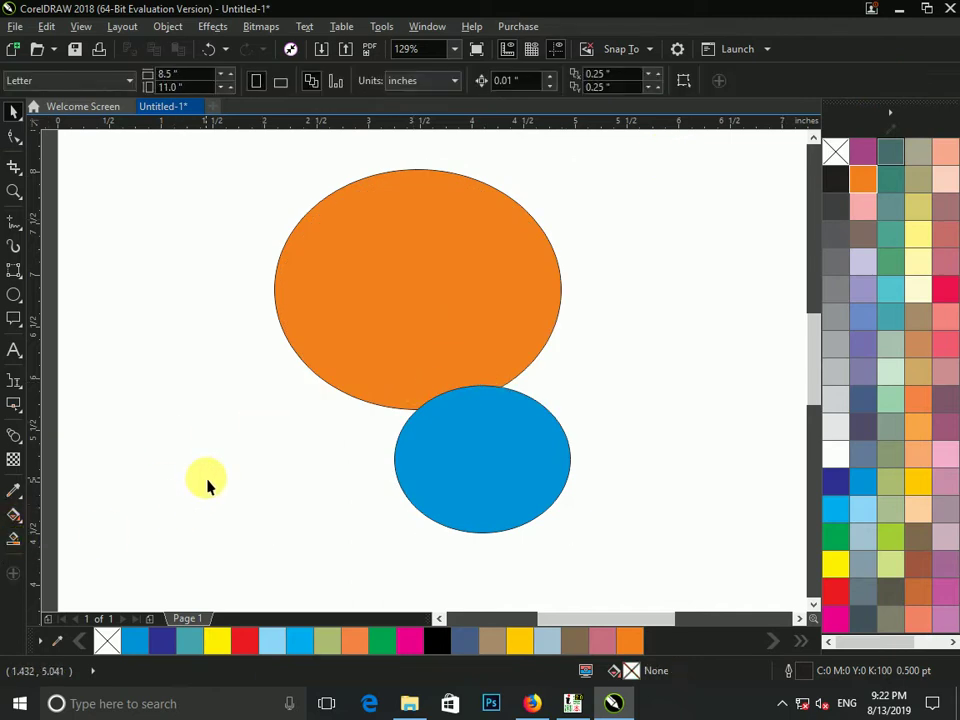
pyautogui.click(356, 324)
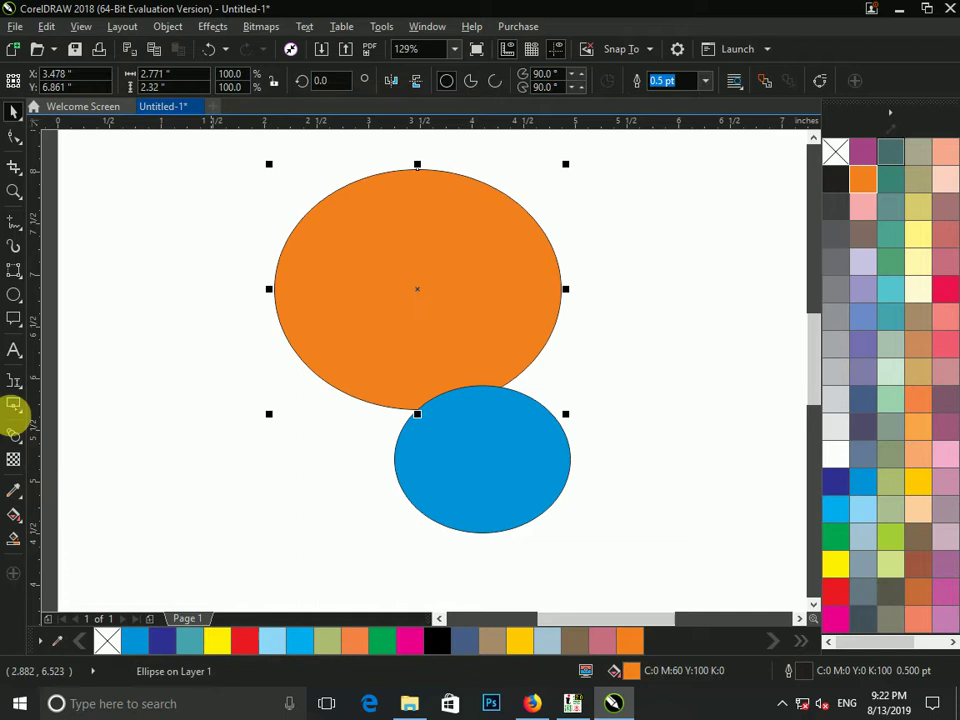
pyautogui.click(12, 437)
pyautogui.click(96, 495)
pyautogui.moveTo(376, 325); pyautogui.dragTo(334, 326)
pyautogui.moveTo(457, 472)
pyautogui.mouseDown()
pyautogui.moveTo(455, 503)
pyautogui.moveTo(470, 488)
pyautogui.mouseUp()
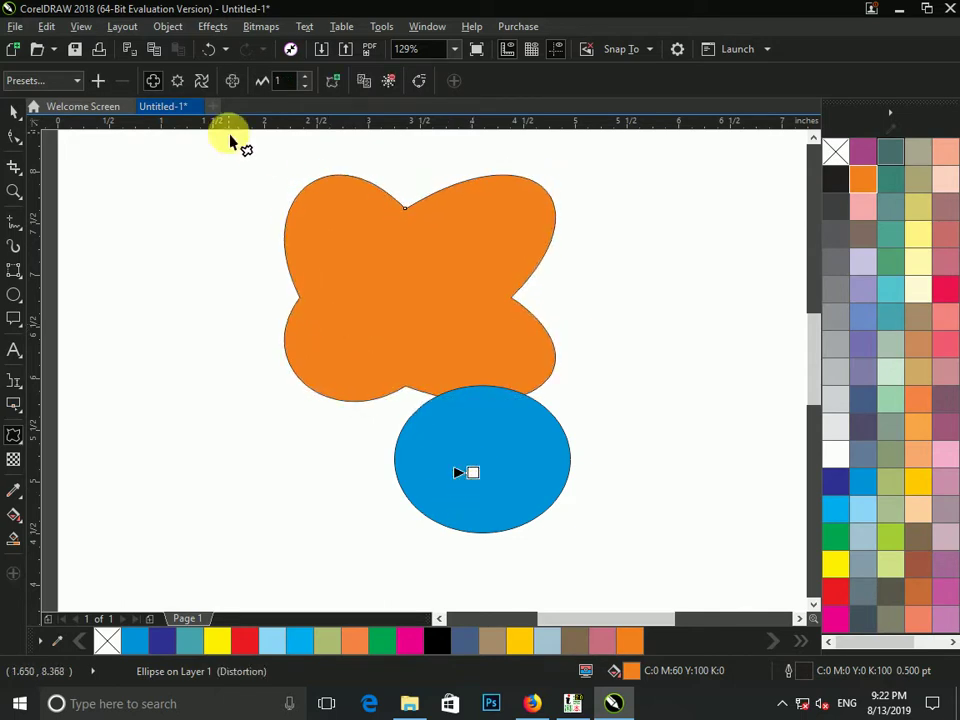
# Step: Apply a zipper distortion and several twister distortions to the orange shape
pyautogui.click(174, 82)
pyautogui.moveTo(343, 223); pyautogui.dragTo(283, 277)
pyautogui.click(206, 82)
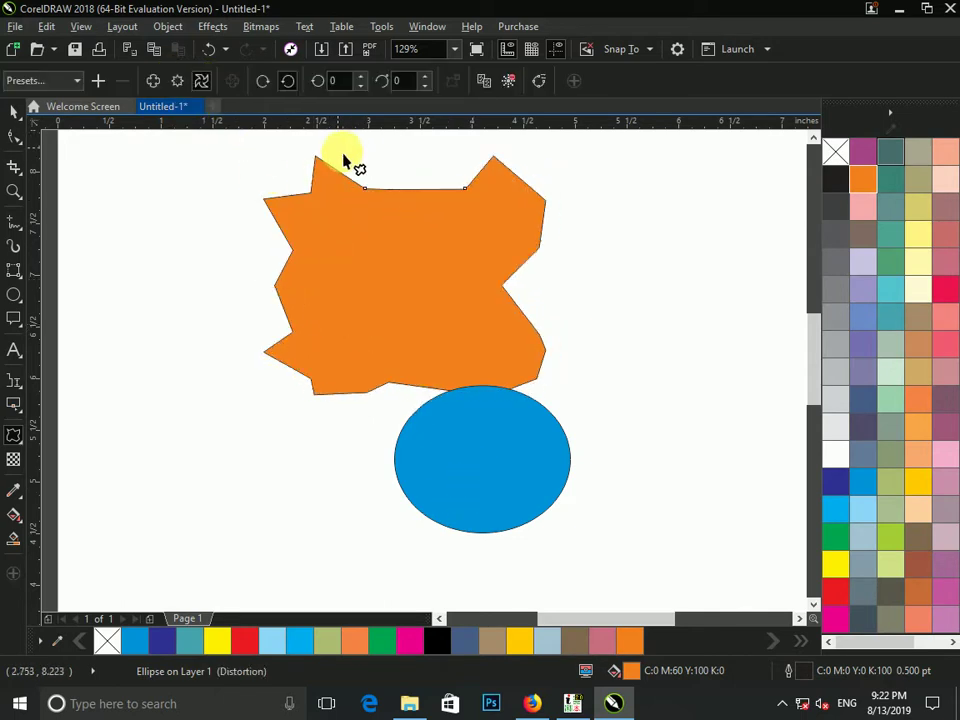
pyautogui.moveTo(414, 197); pyautogui.dragTo(503, 287)
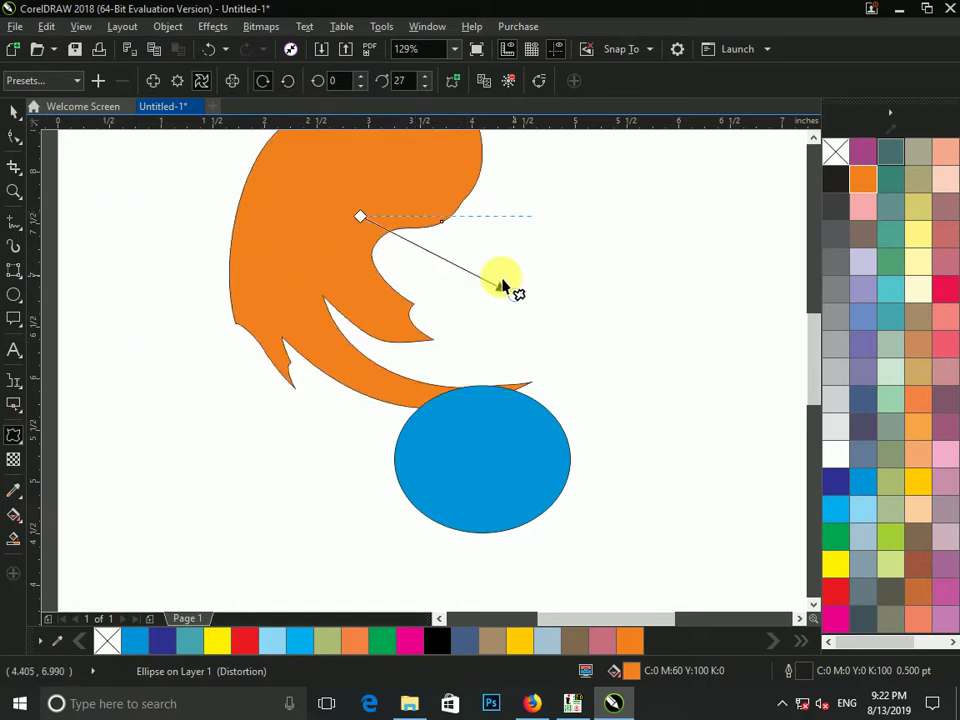
pyautogui.moveTo(386, 307); pyautogui.dragTo(328, 326)
pyautogui.moveTo(493, 435); pyautogui.dragTo(572, 461)
pyautogui.moveTo(476, 465); pyautogui.dragTo(358, 473)
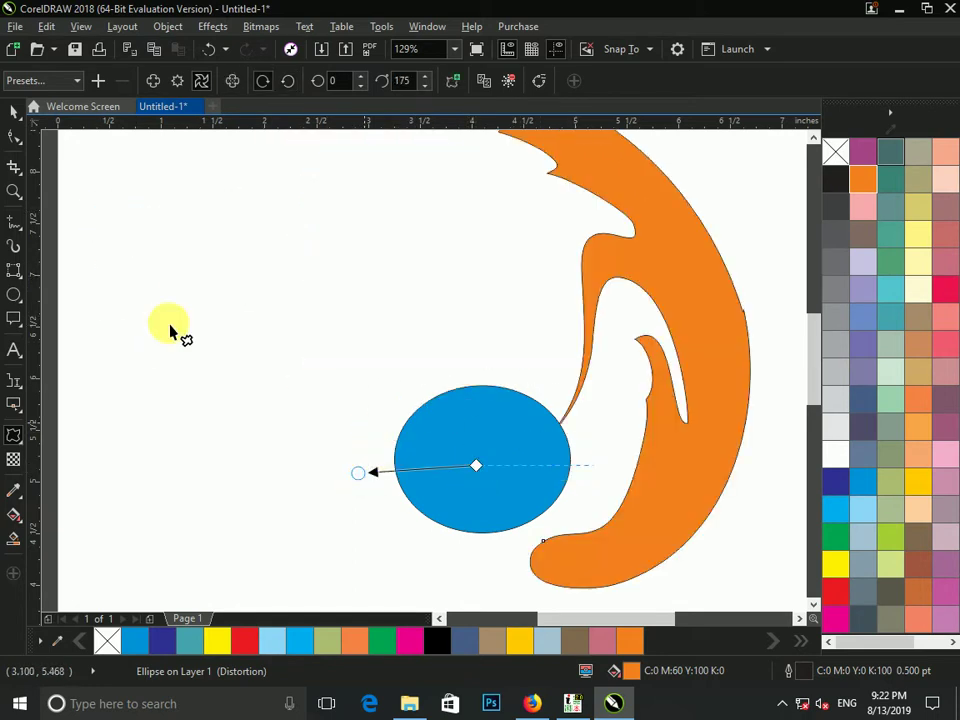
# Step: Undo the distortions on the orange shape and the clearing of the blend
pyautogui.click(15, 113)
pyautogui.hotkey('ctrl', 'z')
pyautogui.hotkey('ctrl', 'z')
pyautogui.hotkey('ctrl', 'z')
pyautogui.hotkey('ctrl', 'z')
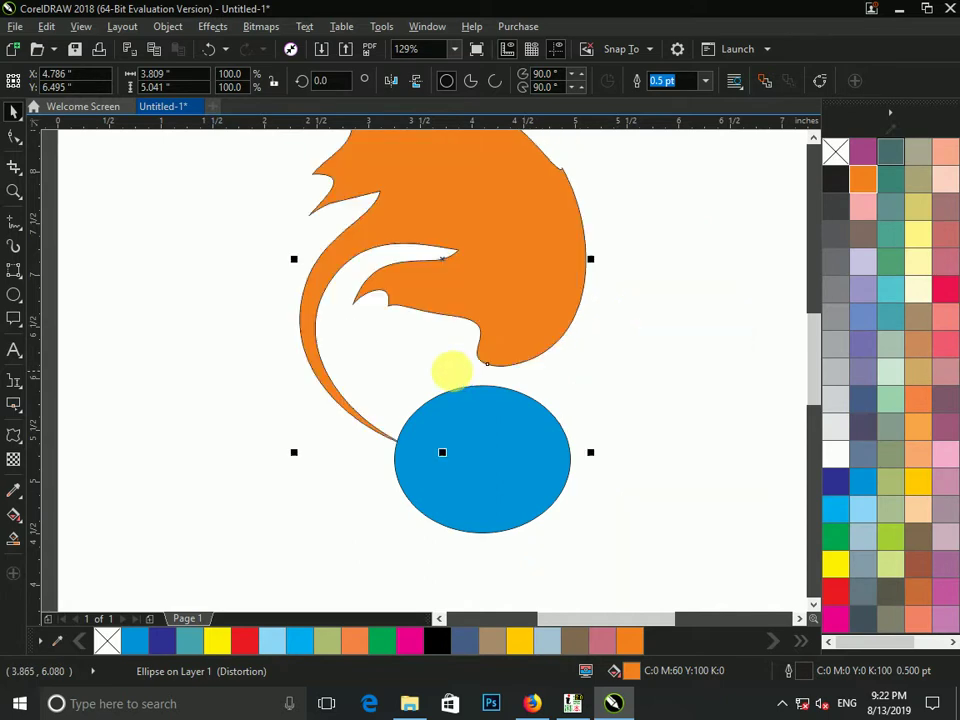
pyautogui.hotkey('ctrl', 'z')
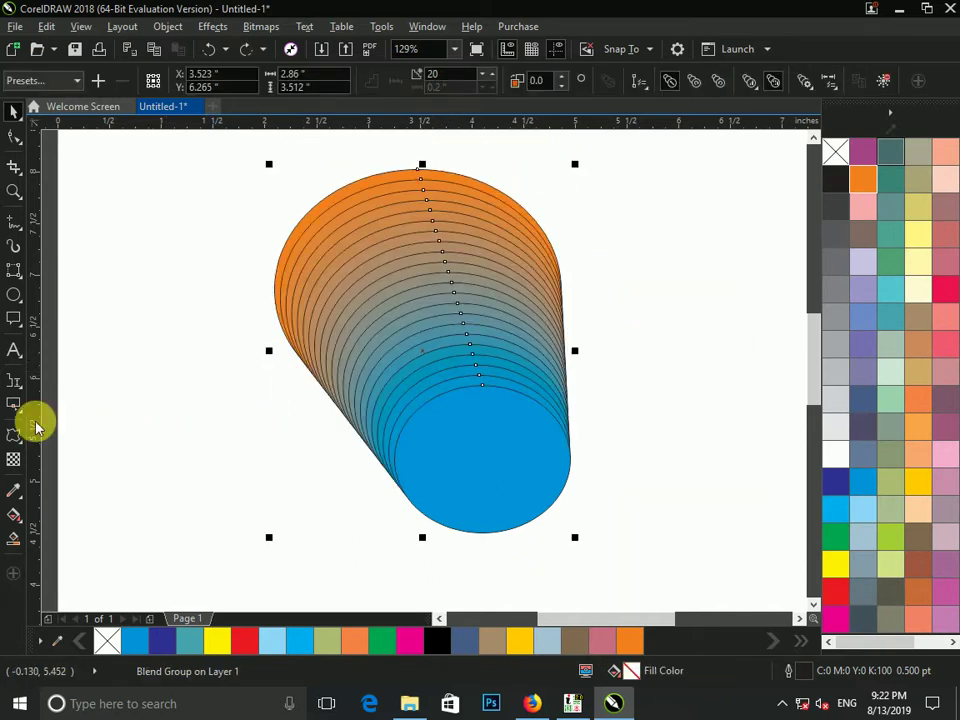
# Step: Remove the blend again, delete the orange ellipse and select the remaining blue one
pyautogui.hotkey('ctrl', 'z')
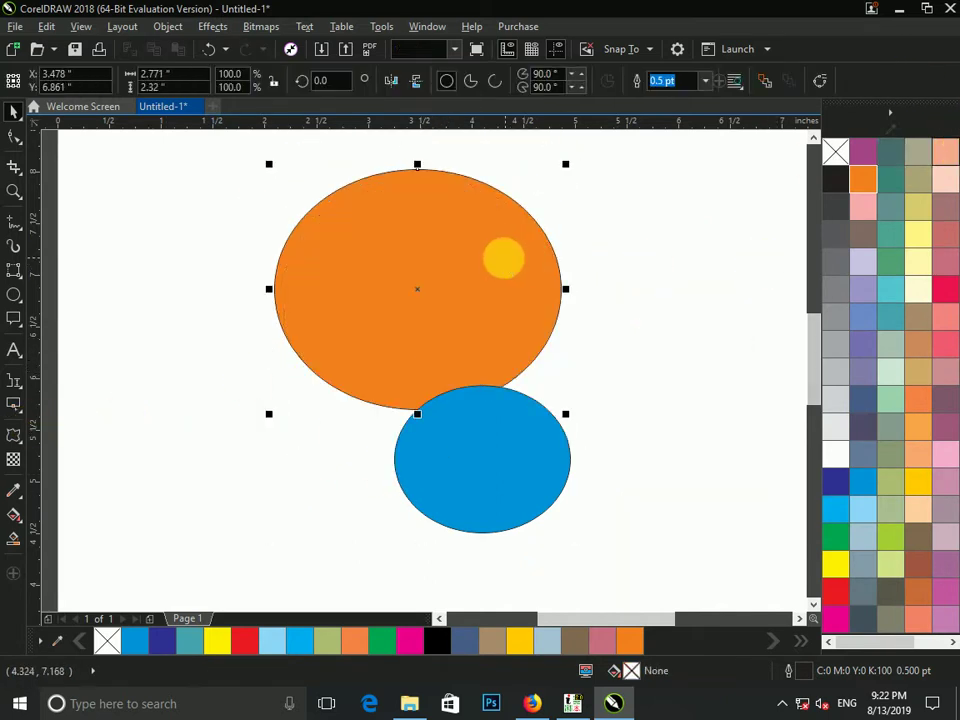
pyautogui.press('Delete')
pyautogui.press('Tab')
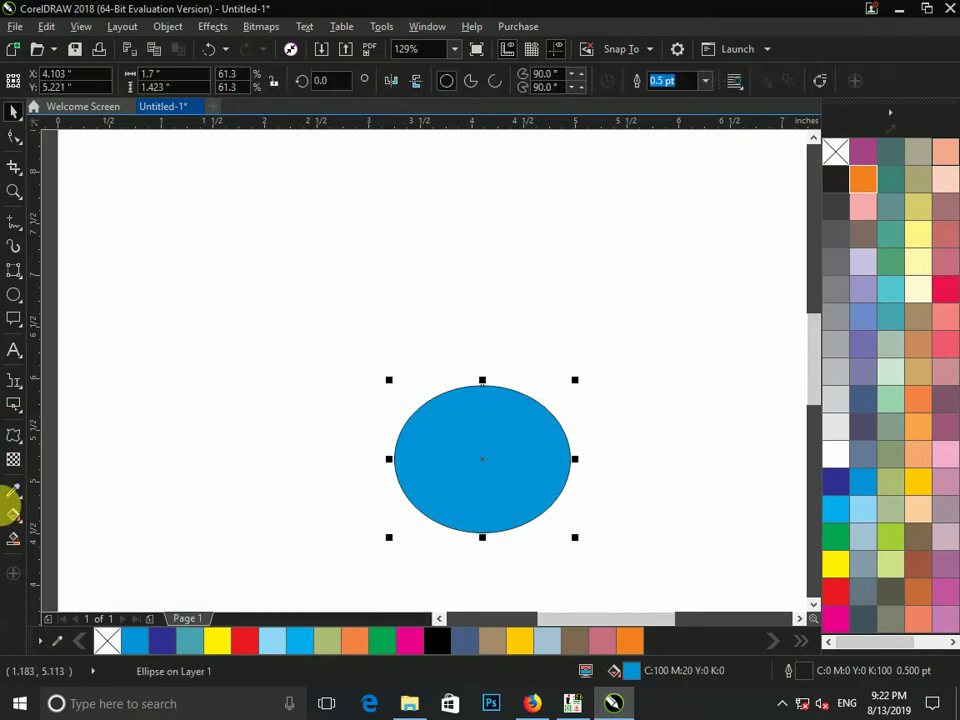
# Step: Reshape the blue ellipse with an envelope by pulling its top and bottom nodes upward and its side nodes inward
pyautogui.click(13, 462)
pyautogui.click(92, 508)
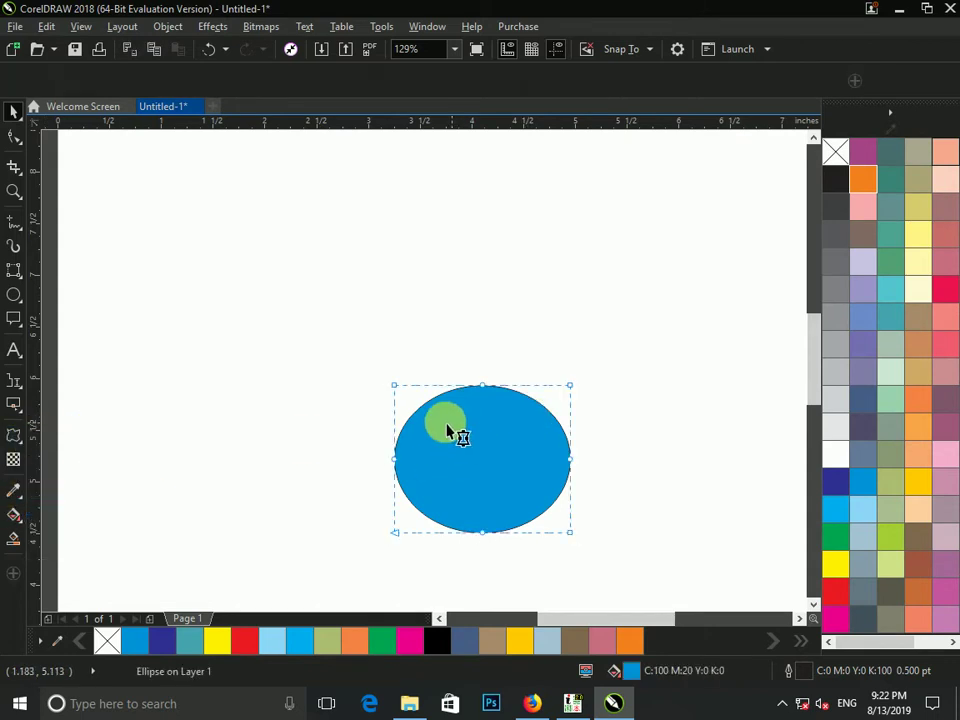
pyautogui.click(450, 432)
pyautogui.moveTo(482, 385)
pyautogui.mouseDown()
pyautogui.moveTo(480, 459)
pyautogui.moveTo(483, 366)
pyautogui.mouseUp()
pyautogui.moveTo(484, 531); pyautogui.dragTo(478, 430)
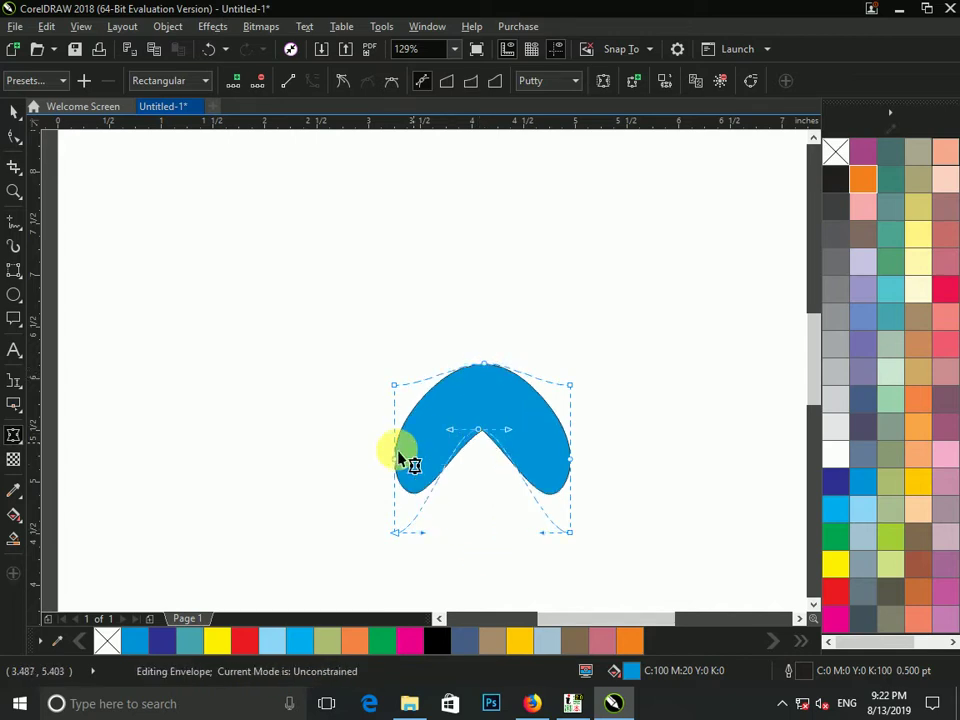
pyautogui.moveTo(399, 458); pyautogui.dragTo(445, 467)
pyautogui.moveTo(569, 460); pyautogui.dragTo(523, 462)
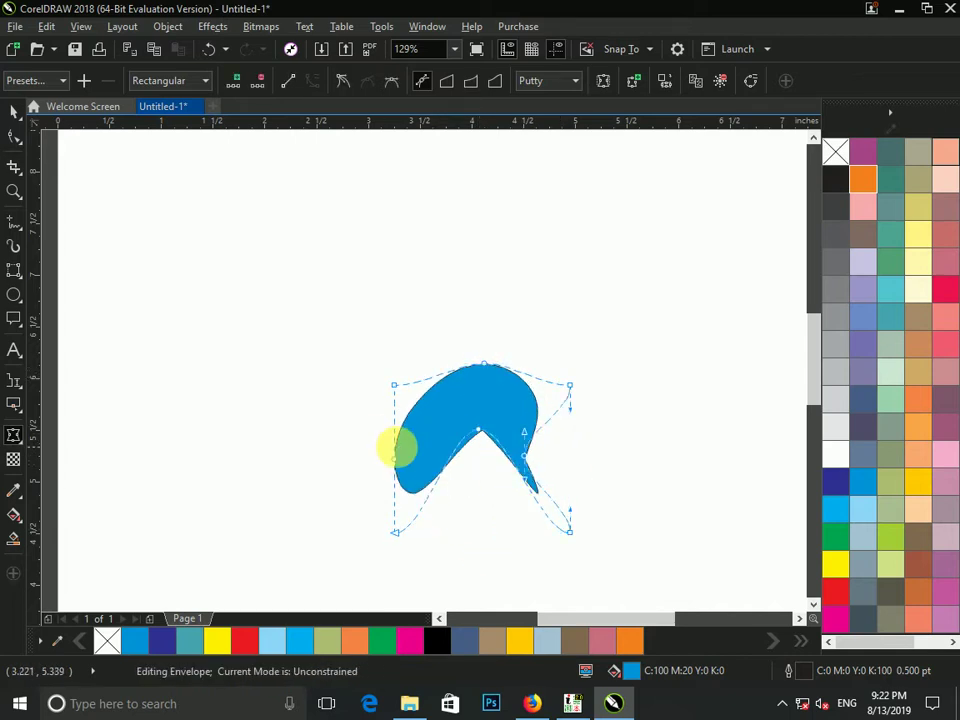
pyautogui.moveTo(394, 459); pyautogui.dragTo(433, 461)
# Step: Delete the reshaped blue ellipse and undo back to an earlier envelope shape
pyautogui.press('space')
pyautogui.press('Delete')
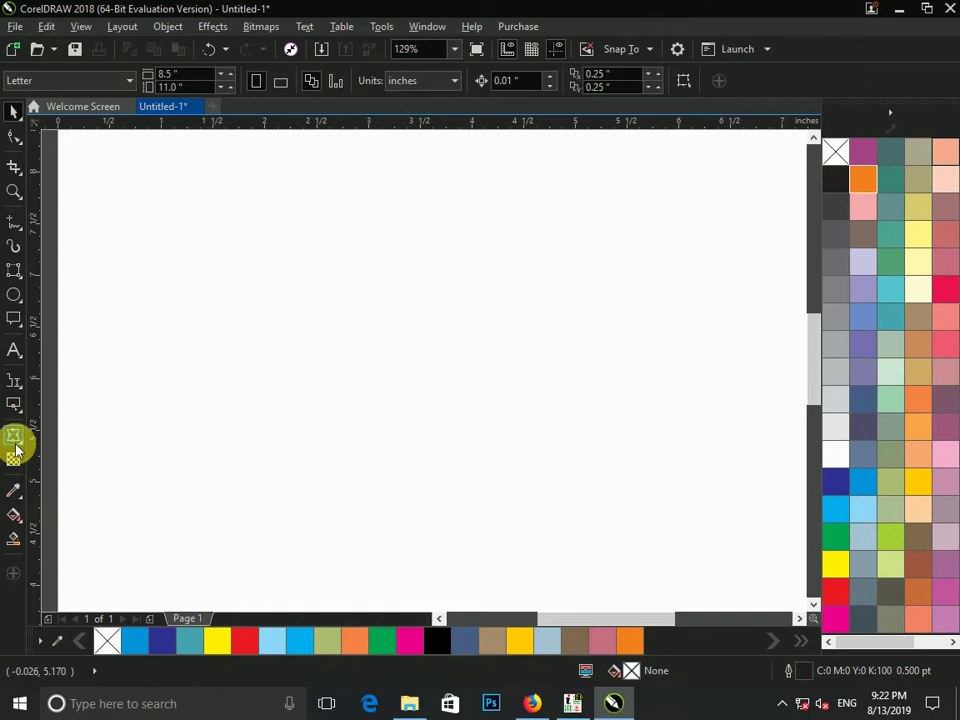
pyautogui.click(15, 441)
pyautogui.click(298, 366)
pyautogui.hotkey('ctrl', 'z')
pyautogui.hotkey('ctrl', 'z')
pyautogui.hotkey('ctrl', 'z')
pyautogui.hotkey('ctrl', 'z')
pyautogui.hotkey('ctrl', 'z')
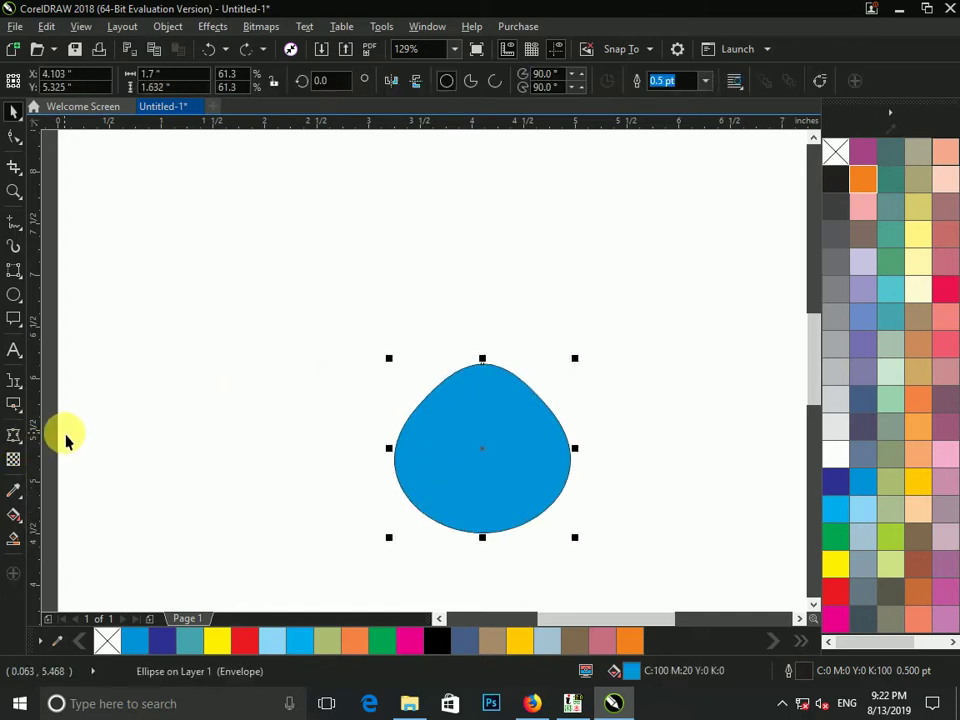
# Step: Try to extrude the curved blue shape toward the lower right and delete the shape
pyautogui.click(11, 436)
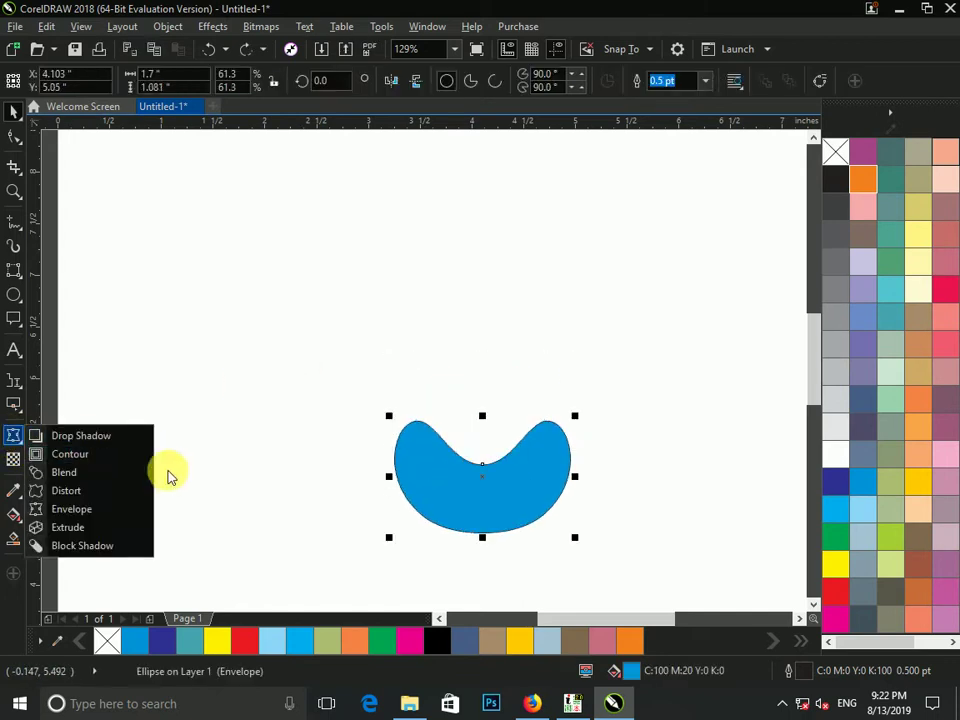
pyautogui.click(122, 527)
pyautogui.moveTo(508, 467); pyautogui.dragTo(590, 612)
pyautogui.press('space')
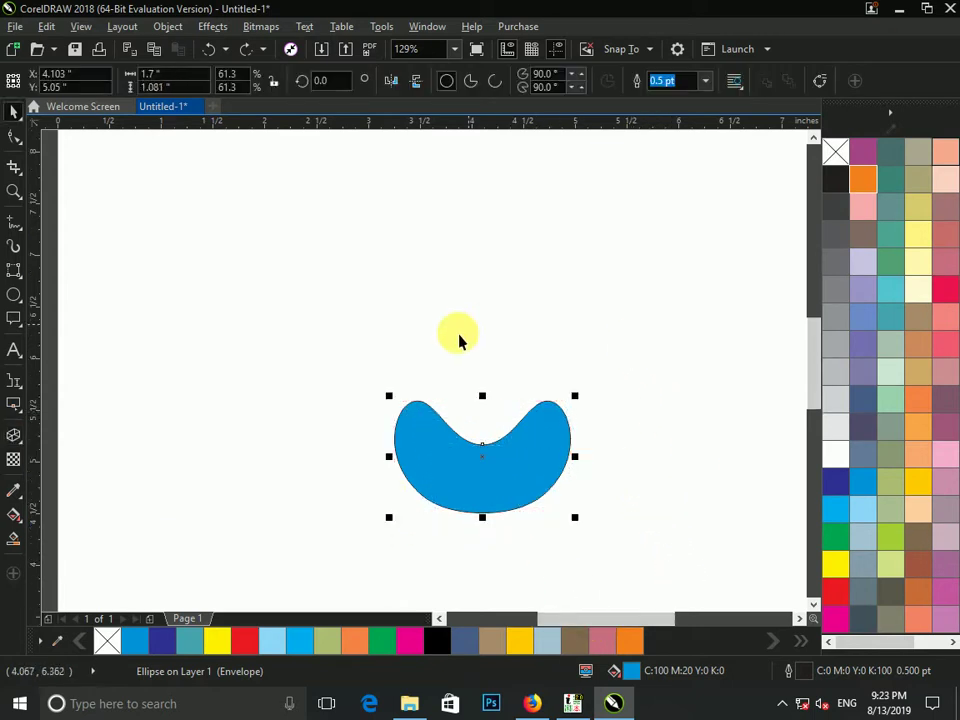
pyautogui.press('Delete')
# Step: Add the artistic text "Online" near the page's middle and enlarge it to about 81.63 pt
pyautogui.click(15, 356)
pyautogui.click(431, 372)
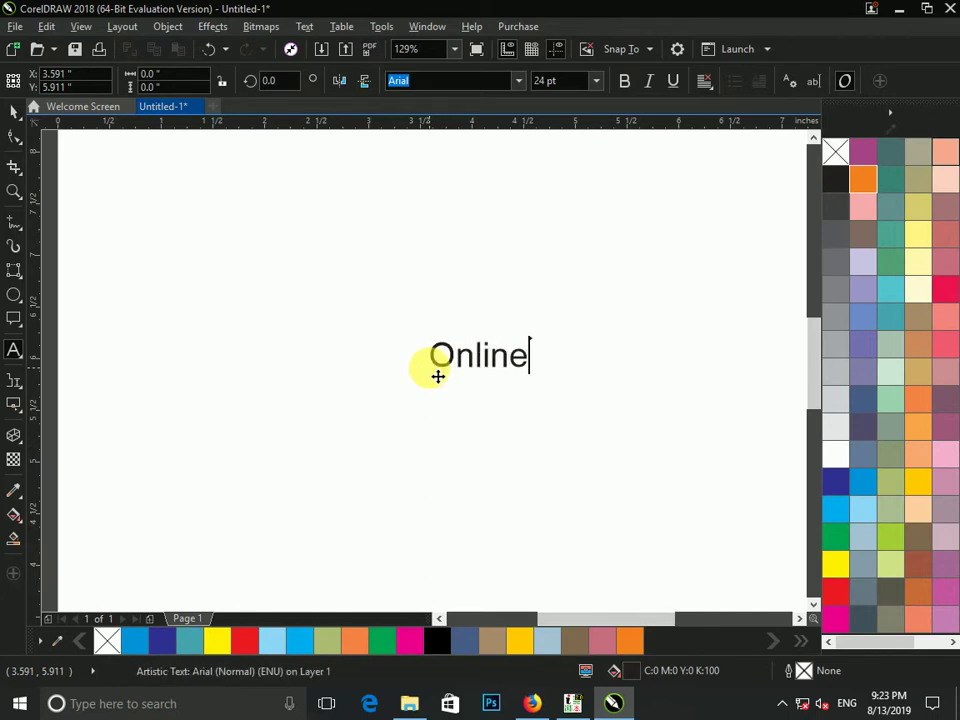
pyautogui.click(14, 108)
pyautogui.click(14, 113)
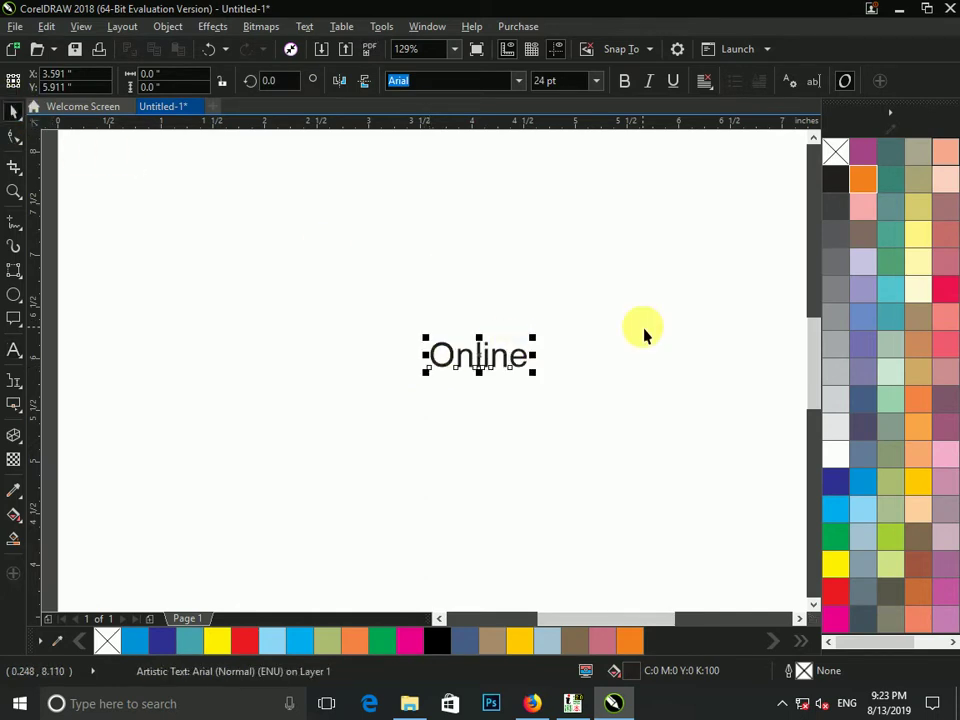
pyautogui.moveTo(531, 334); pyautogui.dragTo(650, 305)
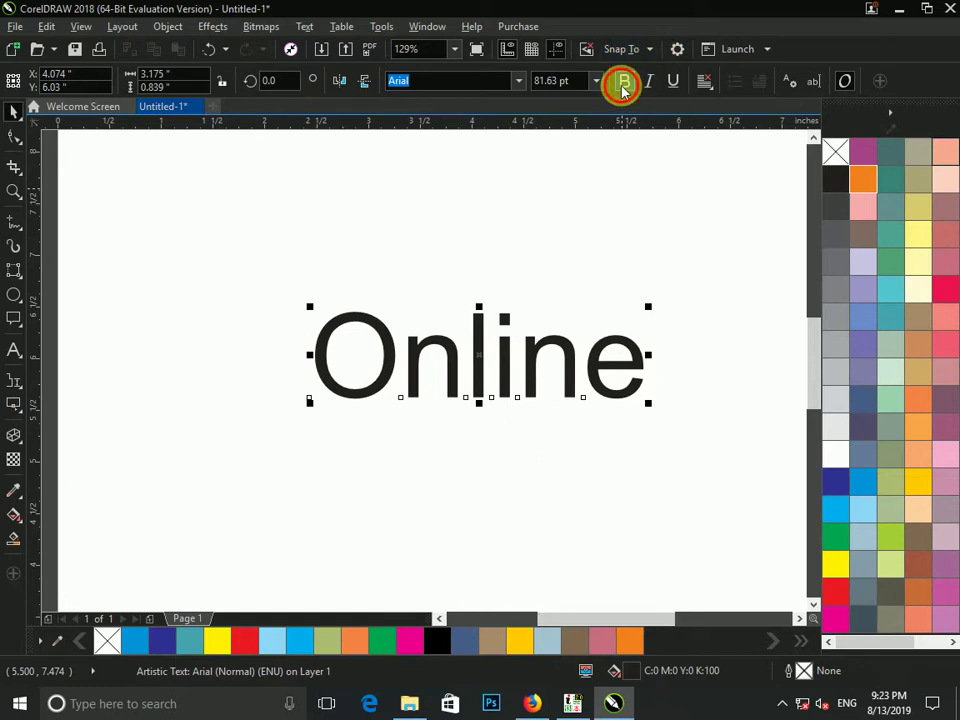
# Step: Make the Online text bold, centre it on the page and fill it with red (C0 M100 Y100 K0)
pyautogui.click(623, 84)
pyautogui.press('p')
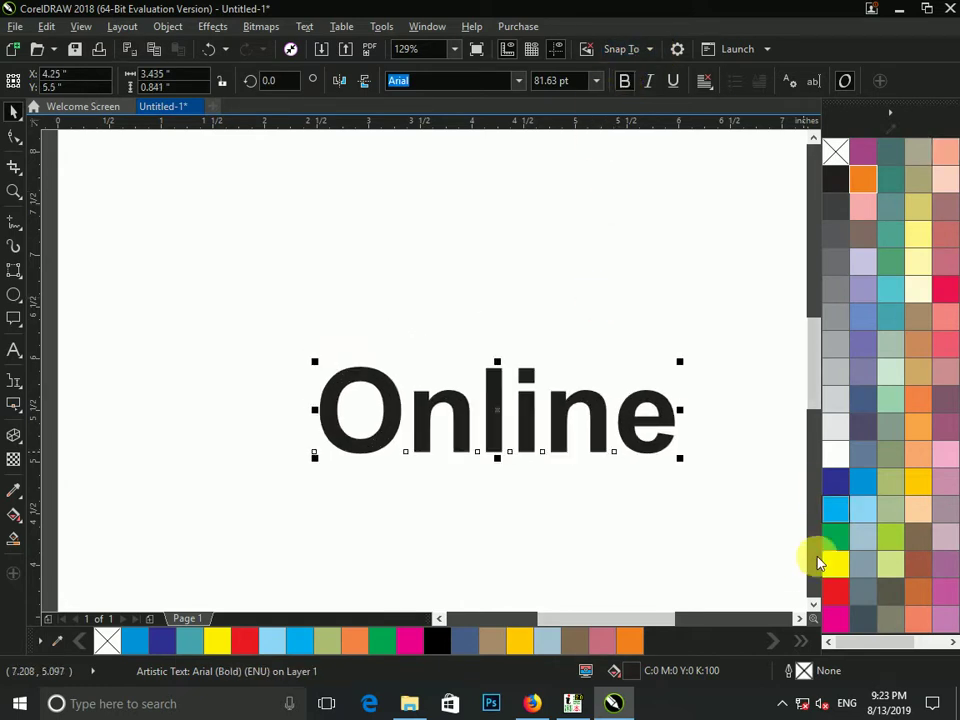
pyautogui.click(833, 588)
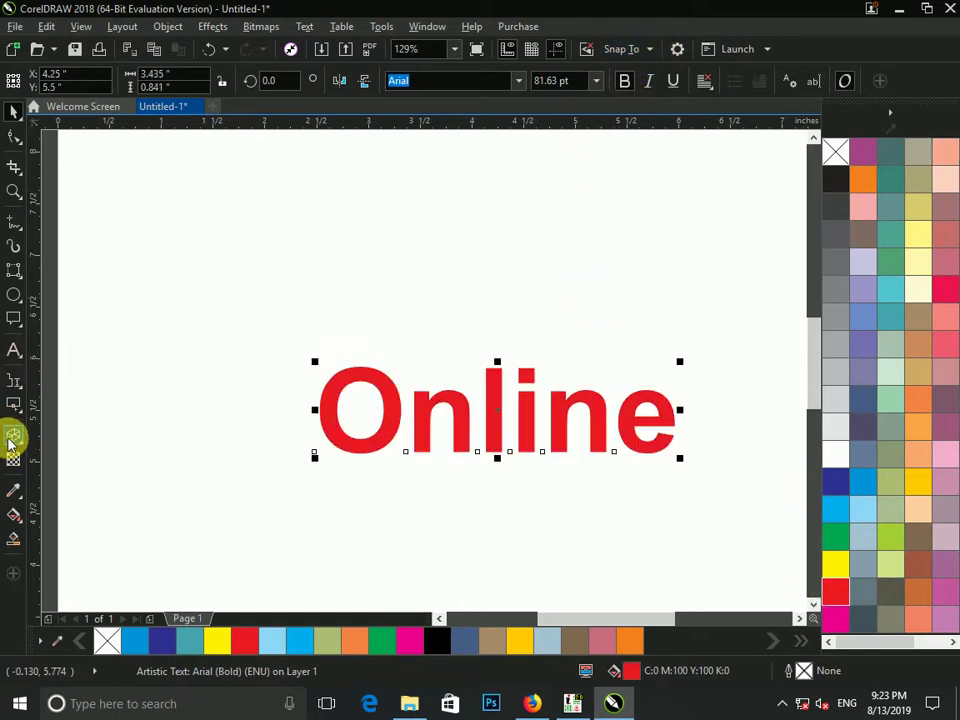
# Step: Extrude the Online text toward the lower right with depth 20 and apply colour shading to the extrusion
pyautogui.click(13, 437)
pyautogui.moveTo(497, 410); pyautogui.dragTo(577, 562)
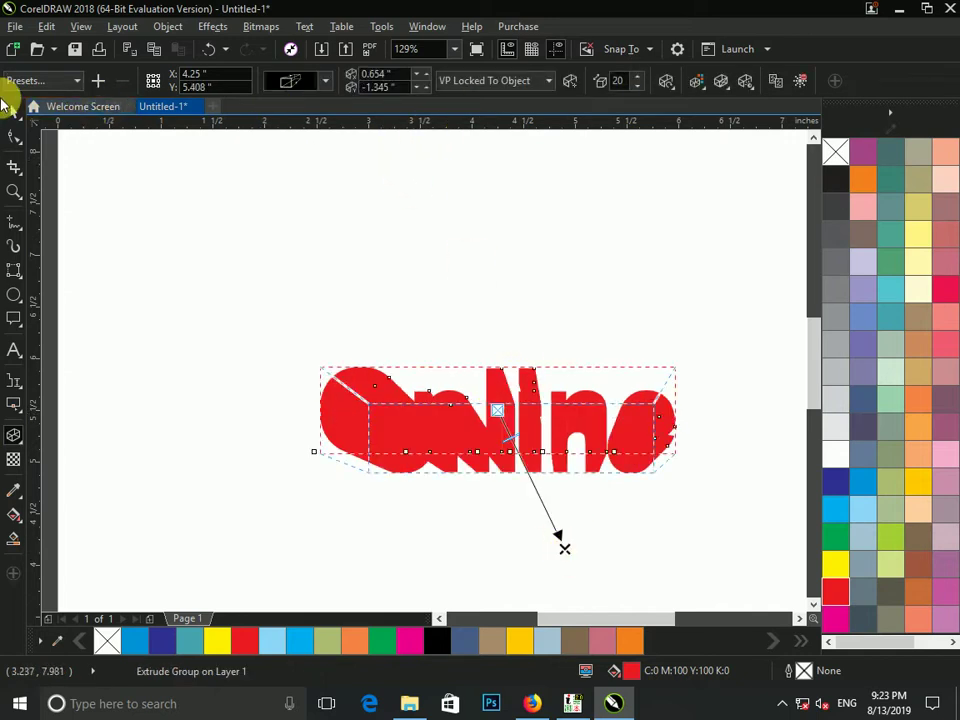
pyautogui.click(700, 88)
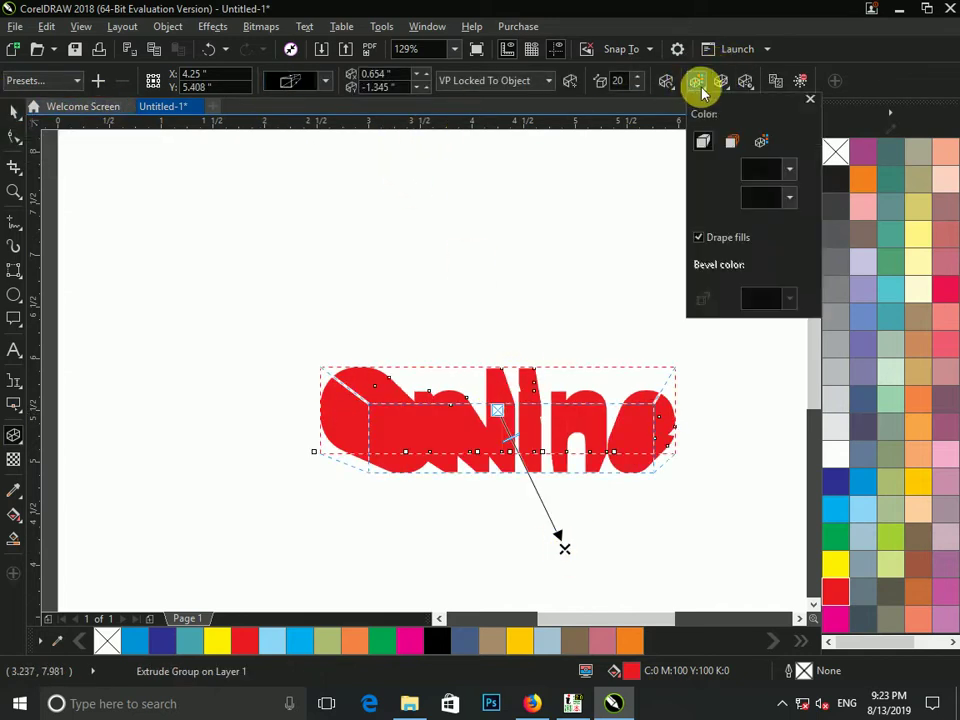
pyautogui.click(733, 146)
pyautogui.click(761, 141)
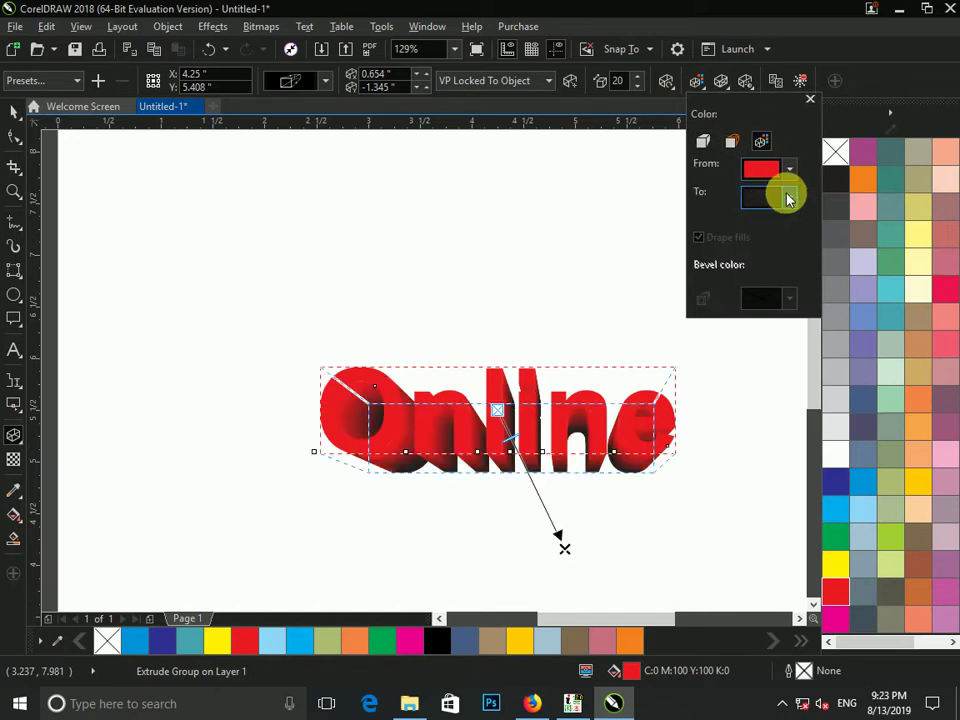
# Step: Set the end colour of the extrusion shading to yellow (Y100) from the CMYK palette
pyautogui.click(789, 197)
pyautogui.click(887, 242)
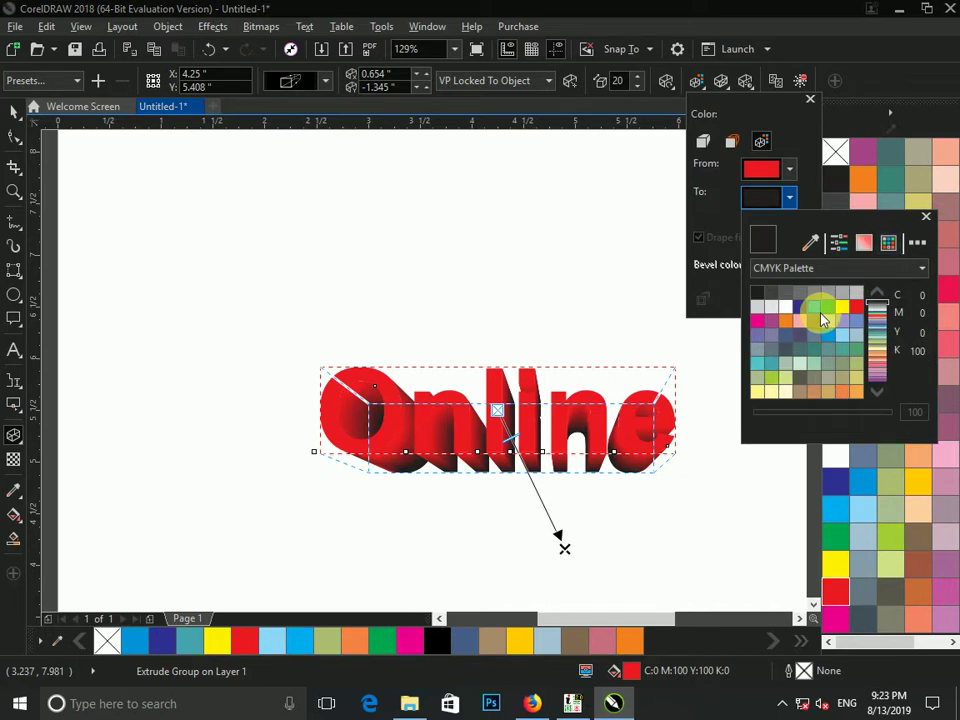
pyautogui.click(816, 308)
pyautogui.click(841, 307)
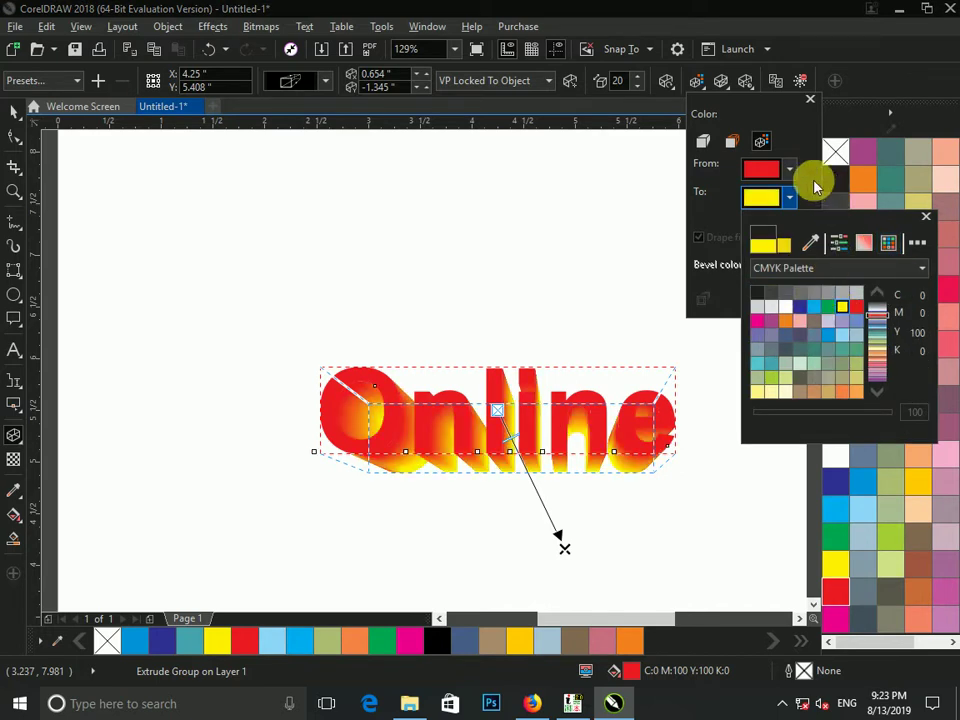
pyautogui.click(765, 143)
# Step: Try lighting the extruded text by turning on lights 1, 2 and 3
pyautogui.click(744, 86)
pyautogui.click(724, 78)
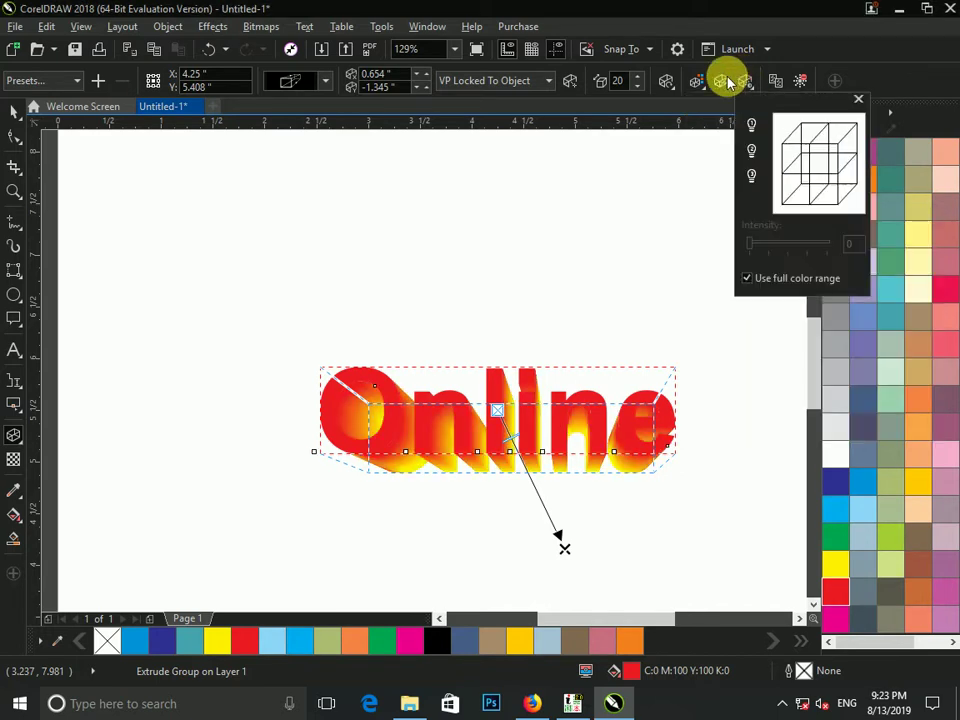
pyautogui.click(724, 79)
pyautogui.click(752, 84)
pyautogui.click(749, 82)
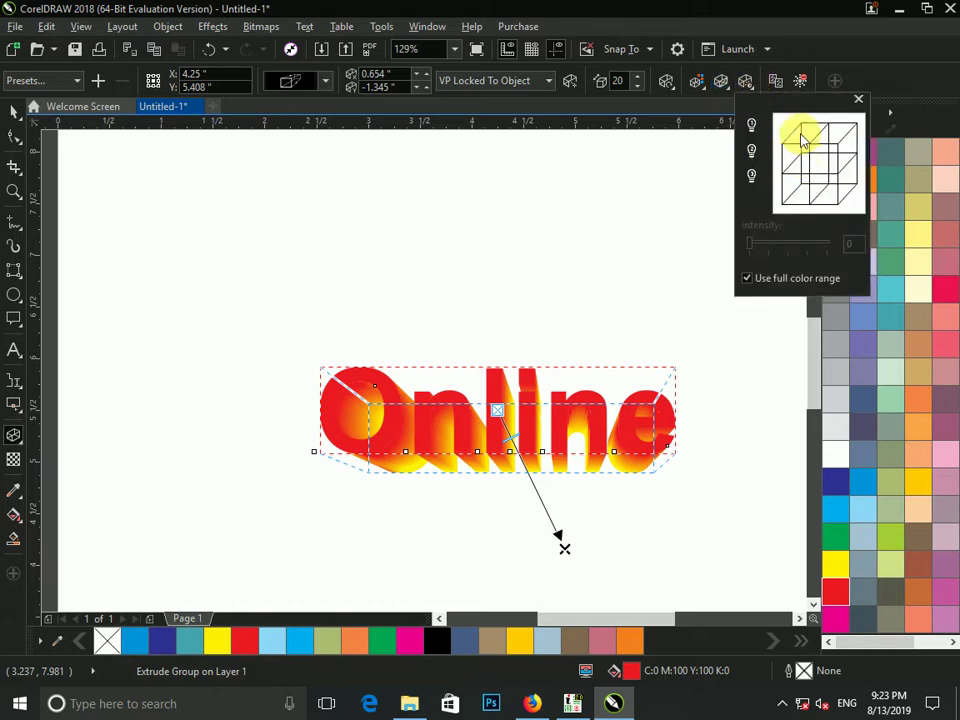
pyautogui.click(752, 150)
pyautogui.click(751, 176)
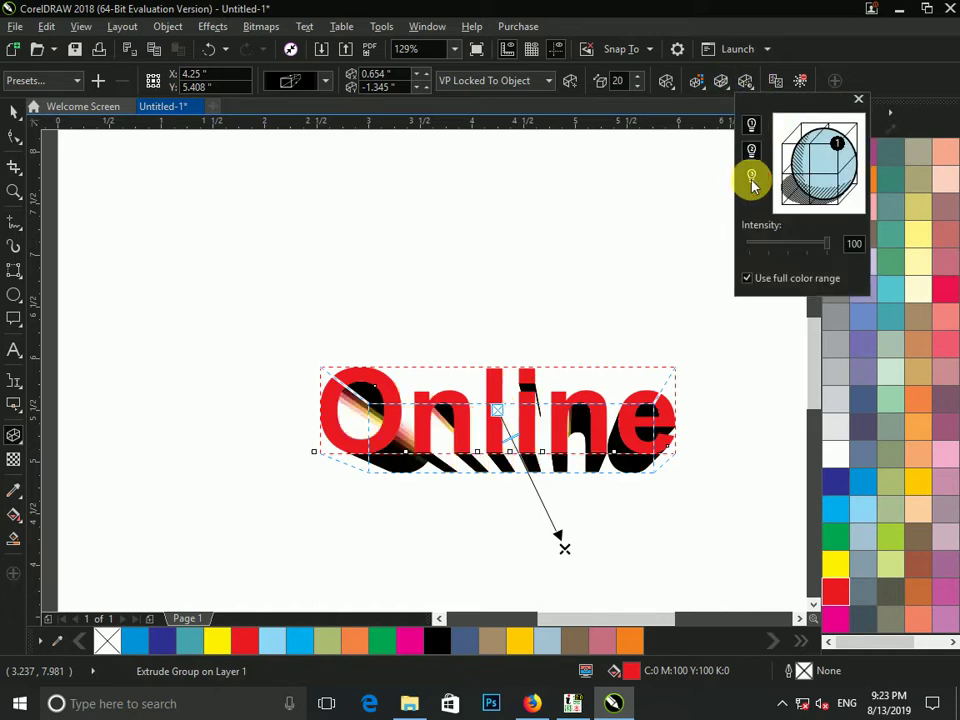
# Step: Turn off all three extrusion lights and return to the Pick tool
pyautogui.click(750, 152)
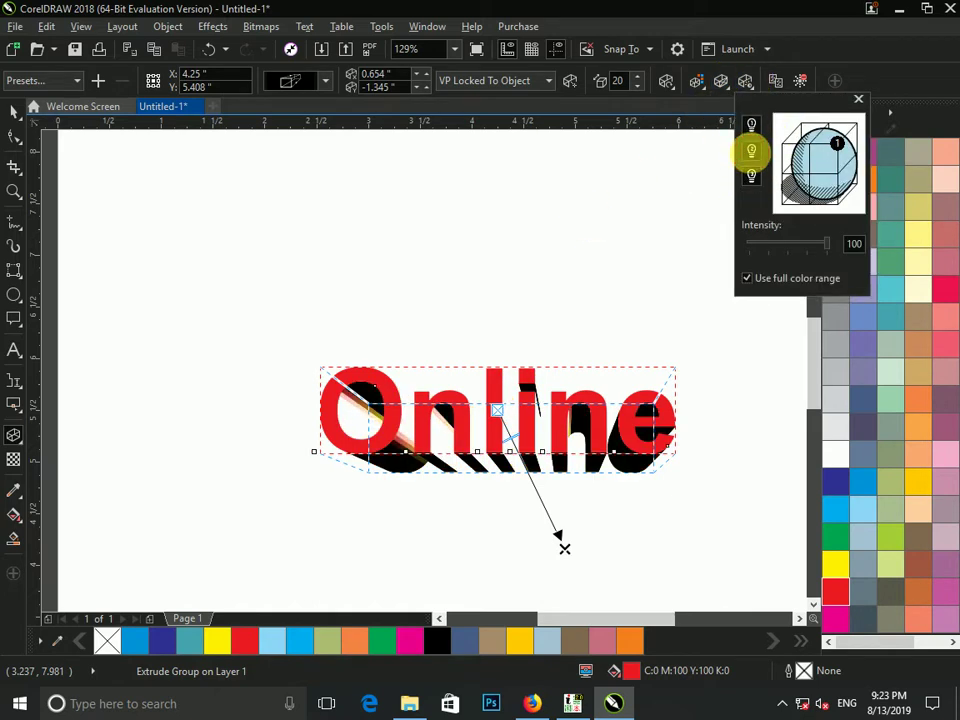
pyautogui.click(751, 176)
pyautogui.click(750, 124)
pyautogui.click(554, 250)
pyautogui.click(12, 109)
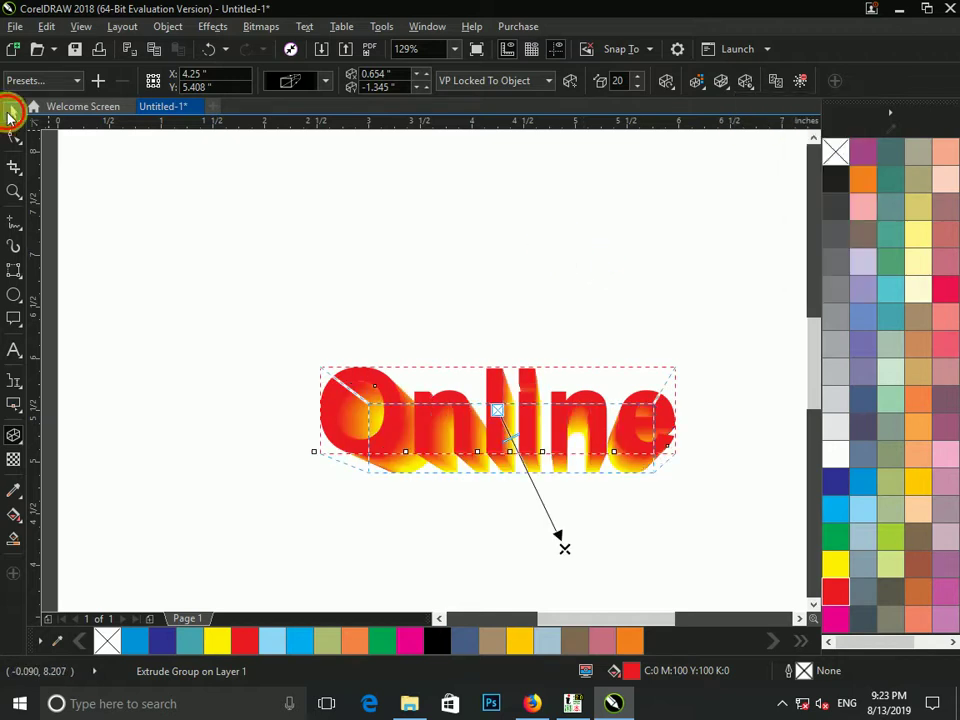
pyautogui.click(652, 472)
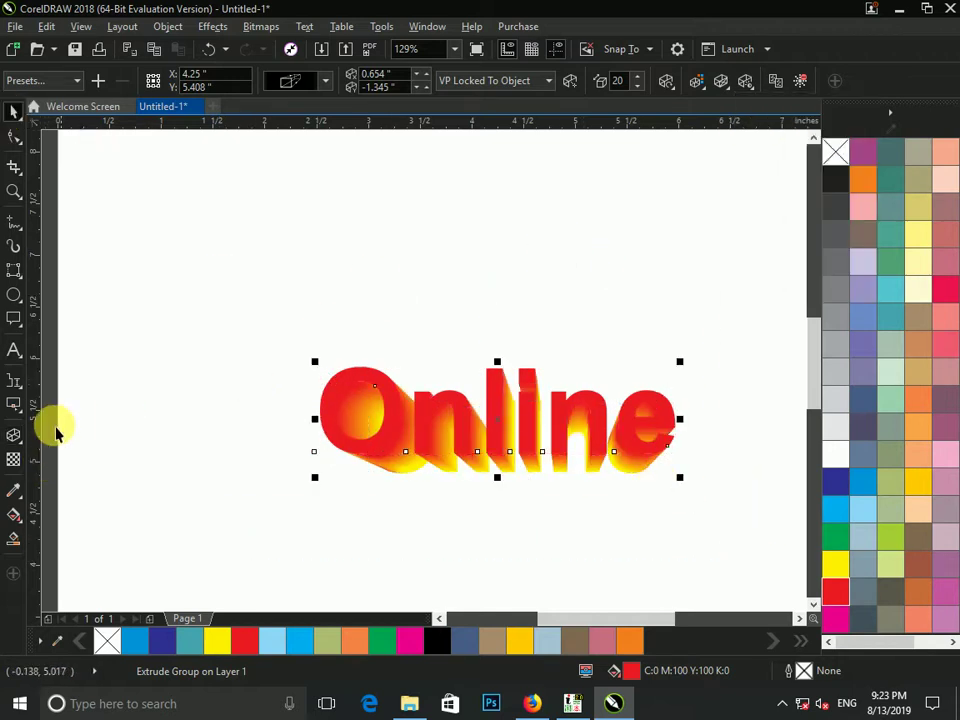
# Step: Undo the extrusion on the Online text and fill the text with red (M100 Y100)
pyautogui.click(13, 437)
pyautogui.click(13, 438)
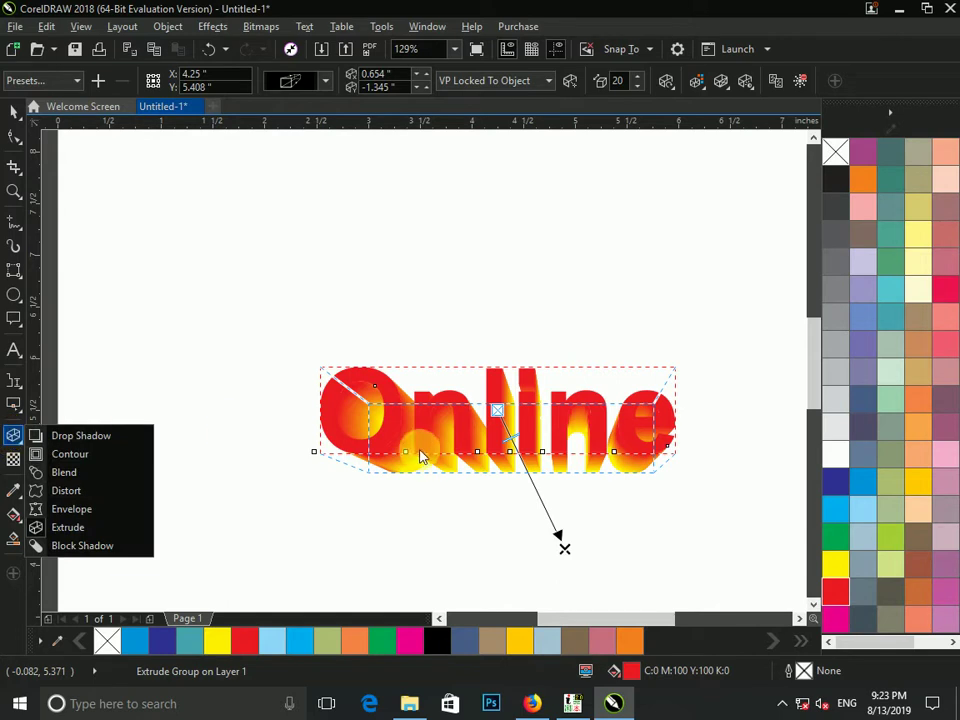
pyautogui.click(12, 109)
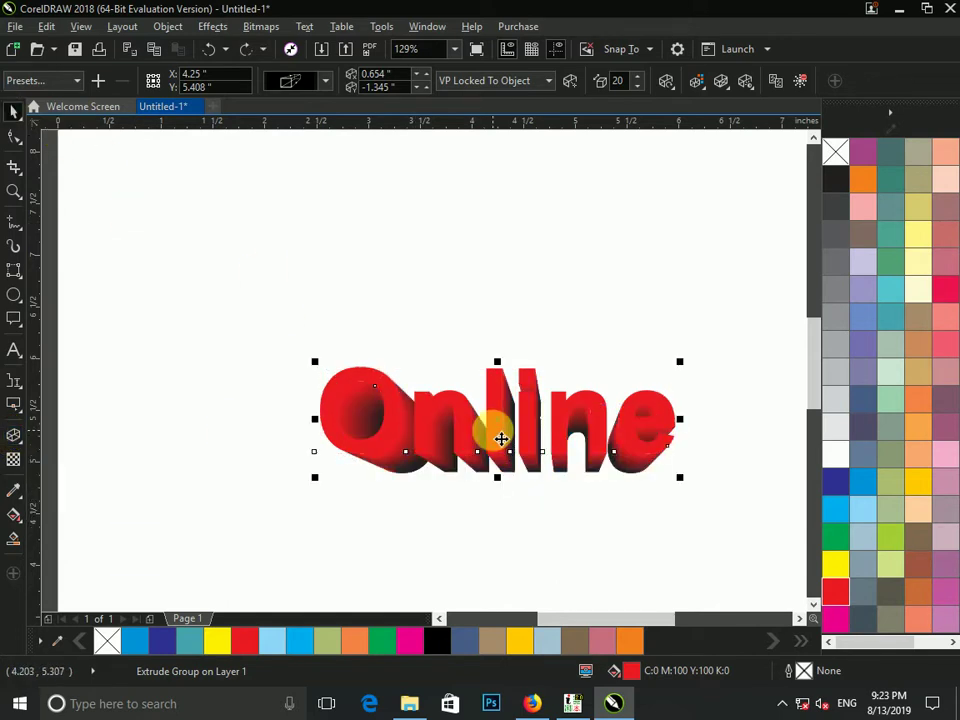
pyautogui.hotkey('ctrl', 'z')
pyautogui.hotkey('ctrl', 'z')
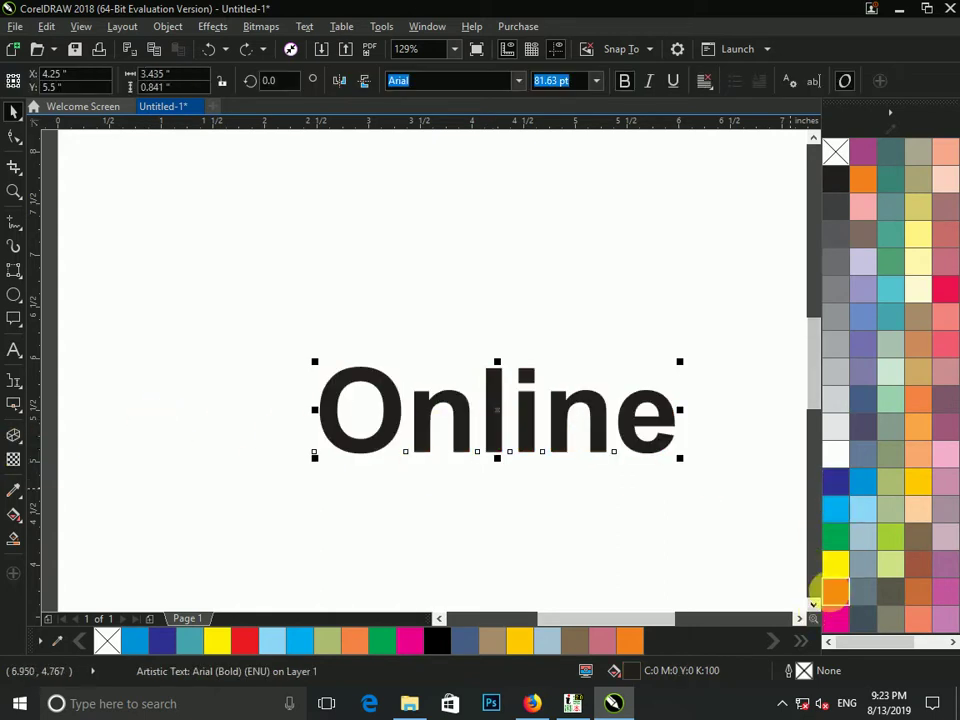
pyautogui.click(834, 590)
# Step: Add a block shadow about 0.145 inch deep toward the lower right of the Online text
pyautogui.click(15, 437)
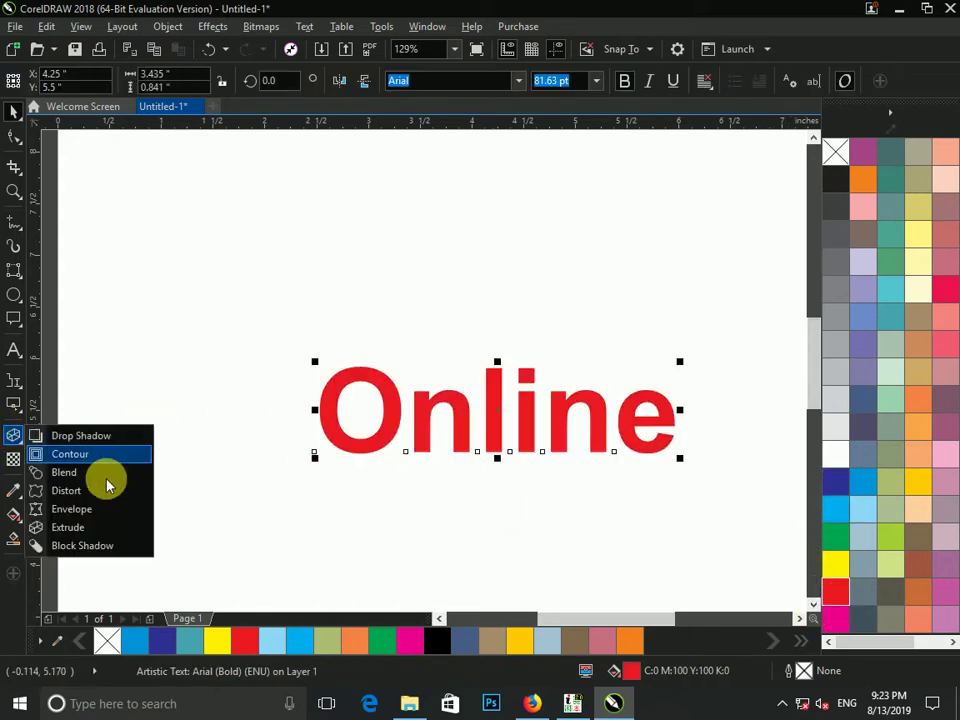
pyautogui.click(96, 549)
pyautogui.moveTo(498, 411)
pyautogui.mouseDown()
pyautogui.moveTo(517, 462)
pyautogui.moveTo(506, 424)
pyautogui.mouseUp()
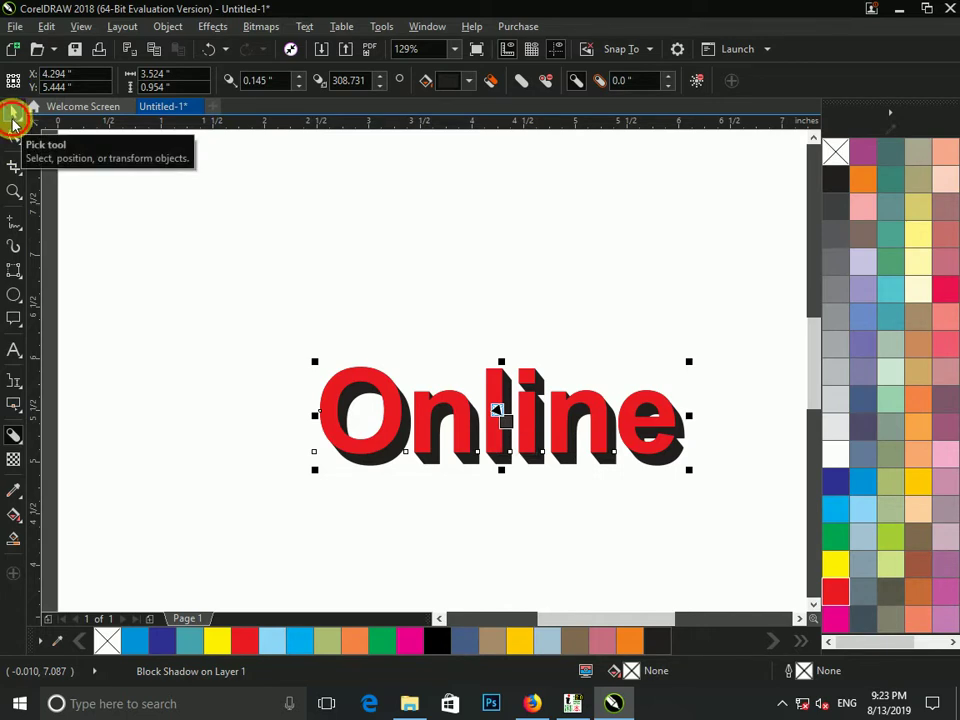
pyautogui.click(13, 117)
# Step: Undo the last block shadow adjustments and delete the shadow from the Online text
pyautogui.click(583, 364)
pyautogui.hotkey('ctrl', 'z')
pyautogui.hotkey('ctrl', 'z')
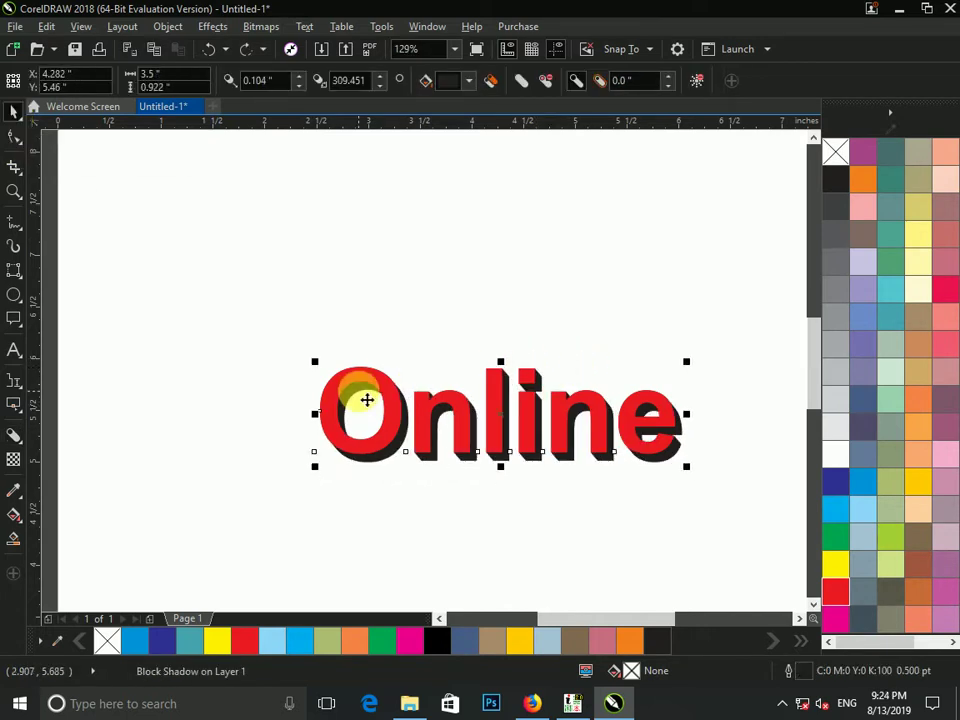
pyautogui.press('Delete')
# Step: Apply a linear transparency to the Online text that fades vertically toward its bottom edge, at -90°
pyautogui.click(14, 460)
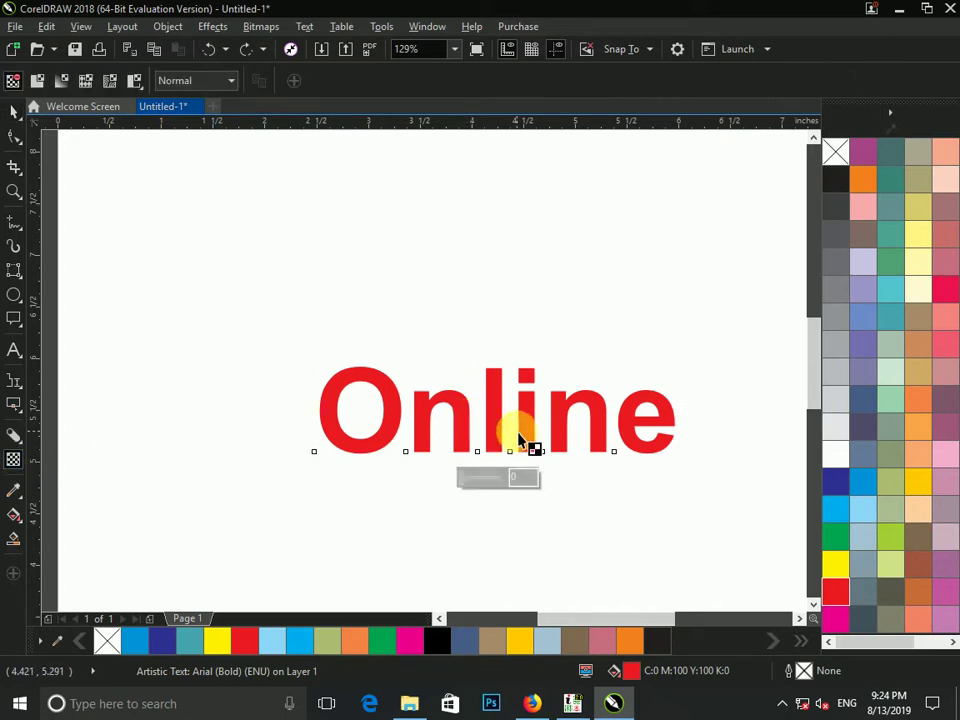
pyautogui.moveTo(508, 404); pyautogui.dragTo(512, 462)
pyautogui.moveTo(492, 395); pyautogui.dragTo(495, 452)
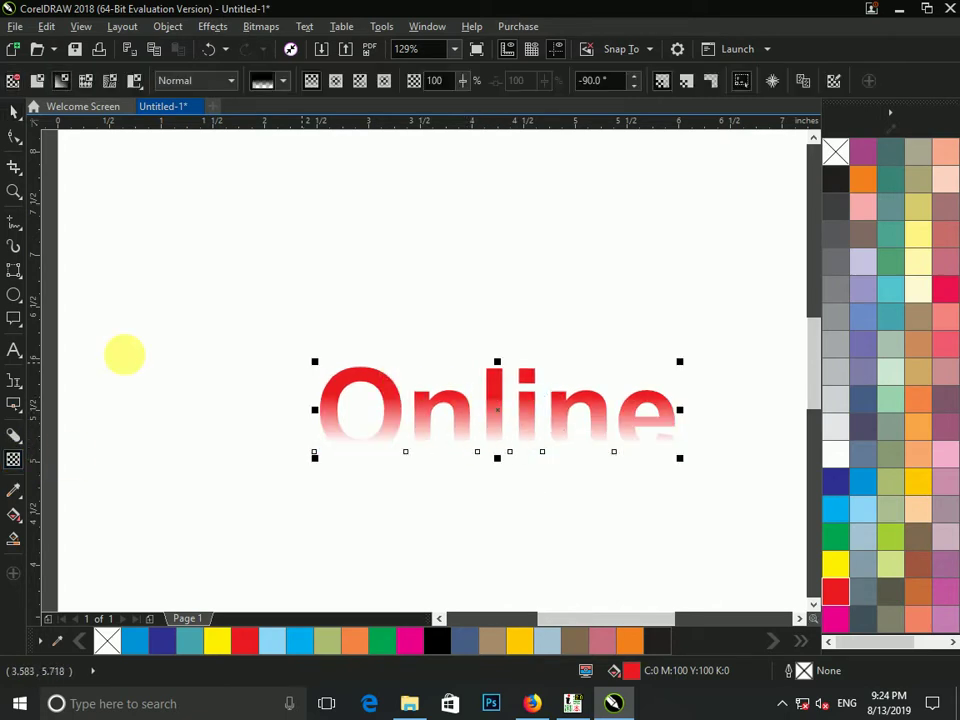
pyautogui.press('space')
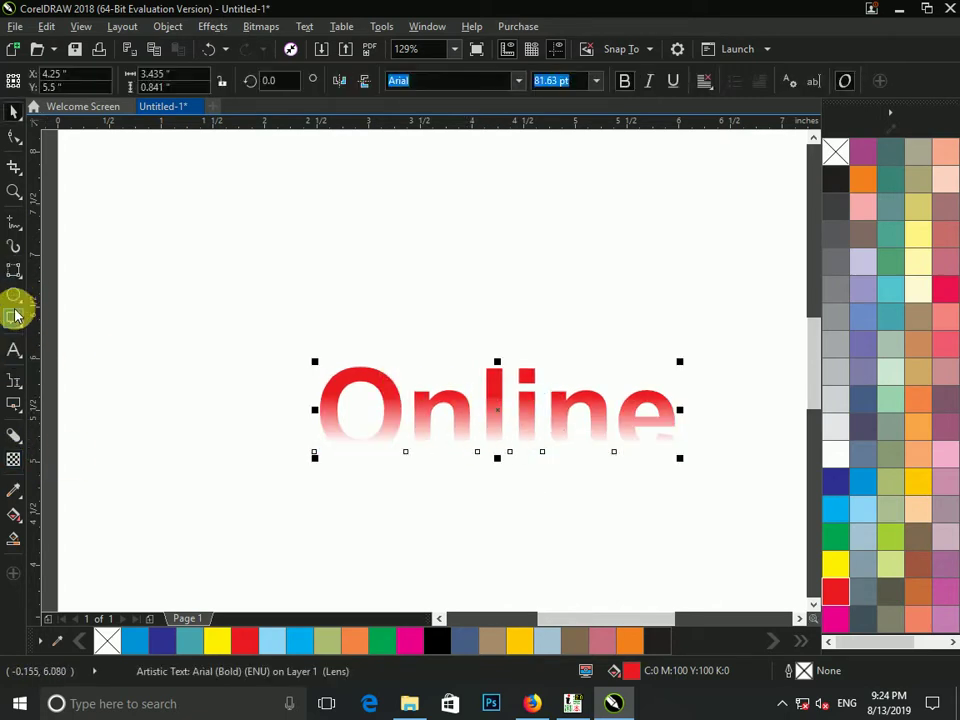
# Step: Draw a rectangle about 5 by 2.3 inches over the Online text and fill it with grey-green (C20 Y40 K40)
pyautogui.click(18, 302)
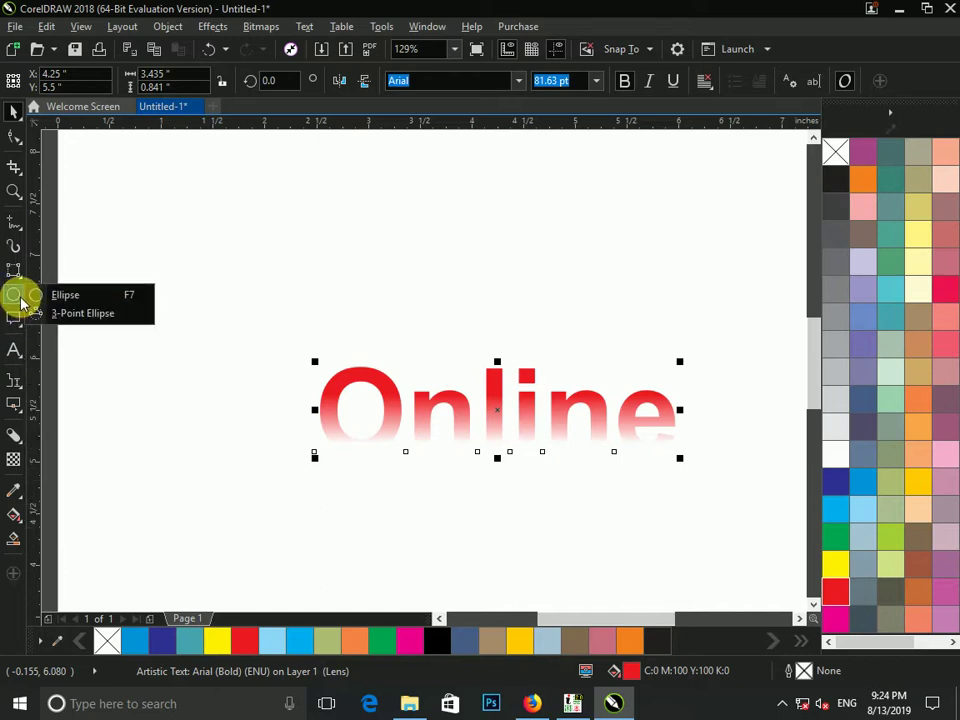
pyautogui.moveTo(9, 331)
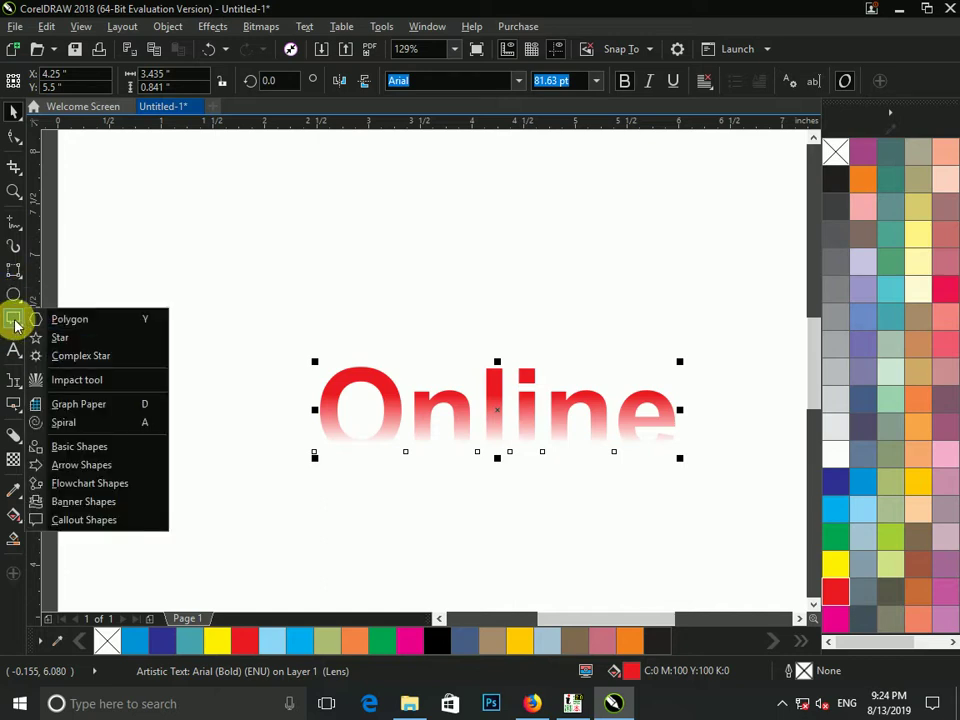
pyautogui.moveTo(19, 297)
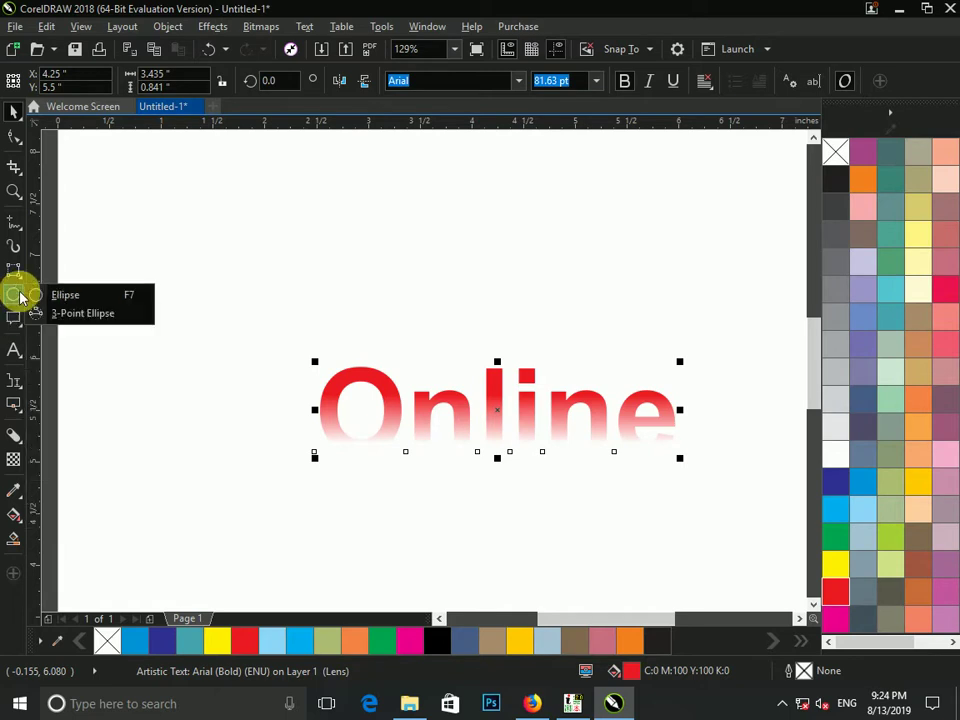
pyautogui.moveTo(15, 270)
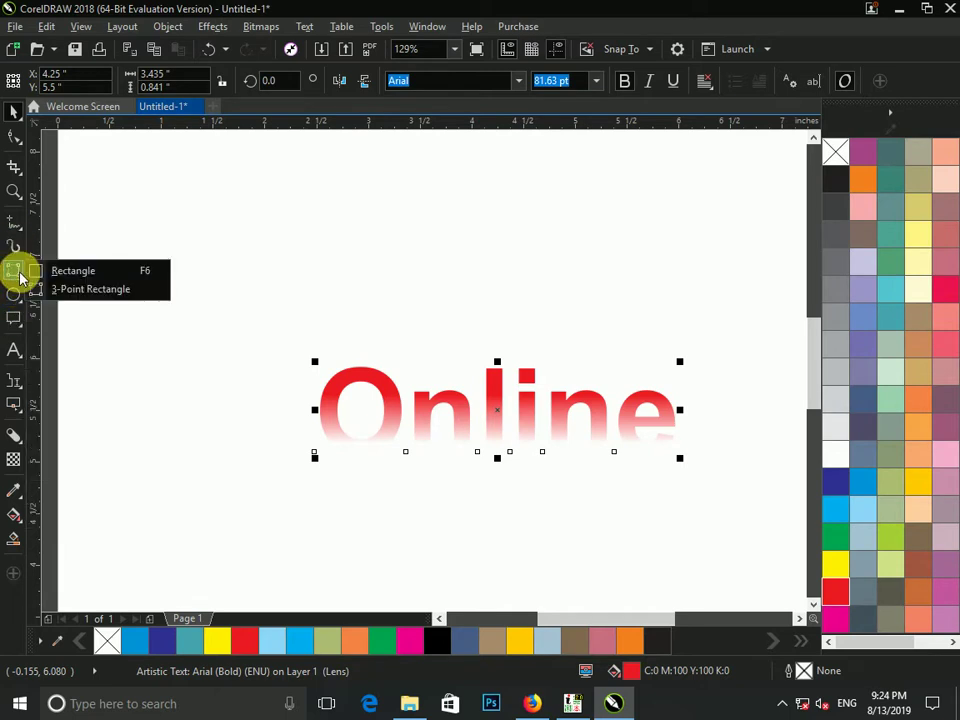
pyautogui.click(58, 270)
pyautogui.moveTo(238, 298); pyautogui.dragTo(757, 540)
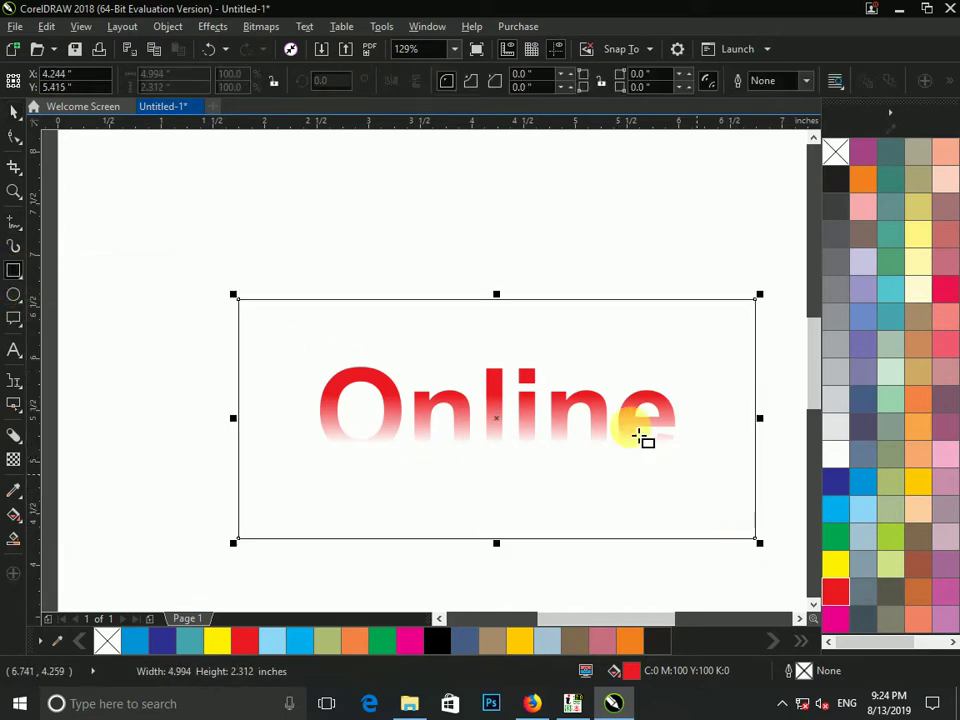
pyautogui.click(14, 116)
pyautogui.click(891, 458)
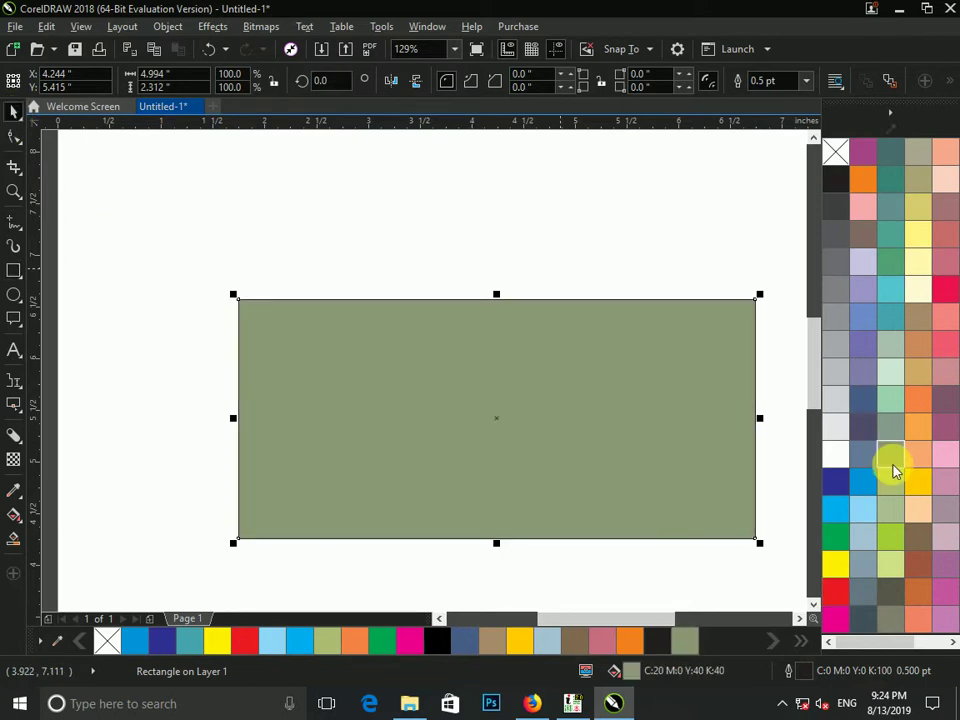
pyautogui.rightClick(583, 385)
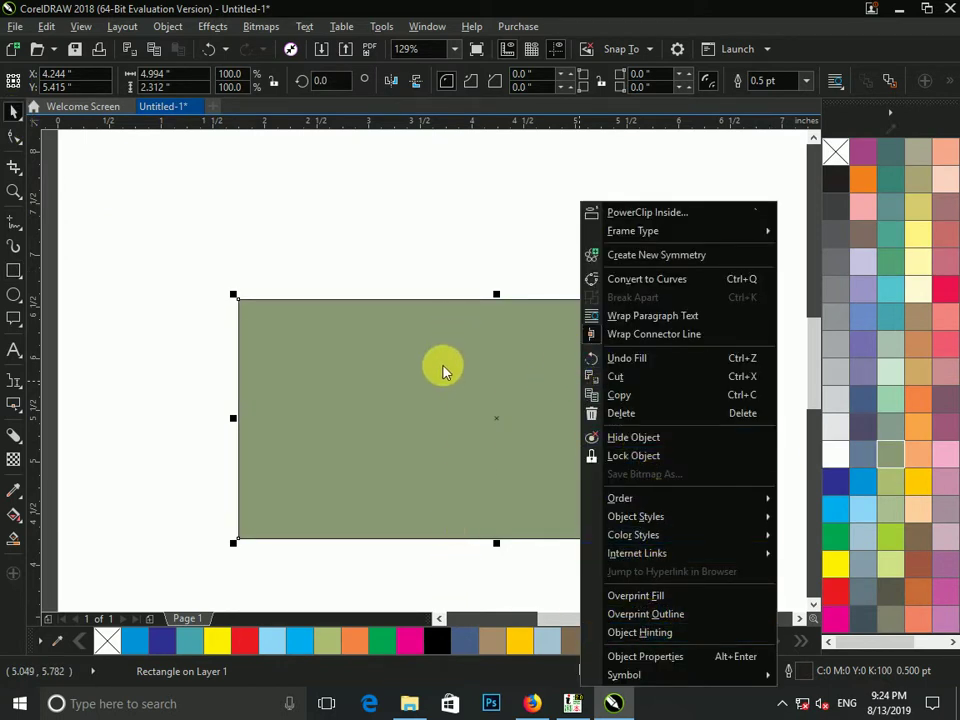
pyautogui.click(465, 388)
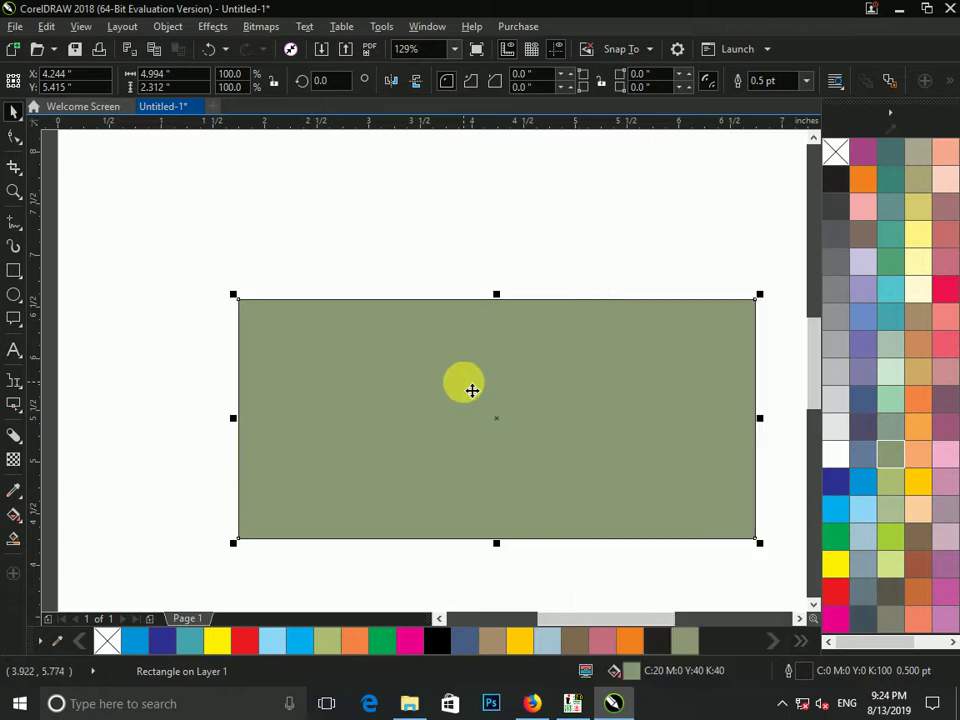
pyautogui.moveTo(505, 351); pyautogui.dragTo(431, 358)
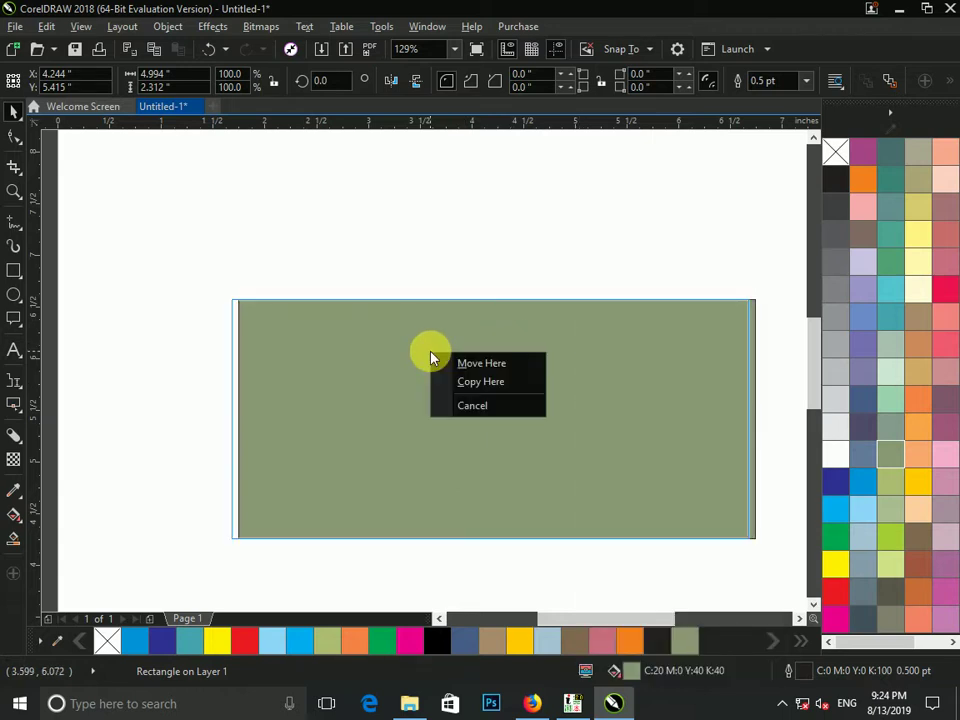
pyautogui.click(325, 362)
pyautogui.rightClick(353, 352)
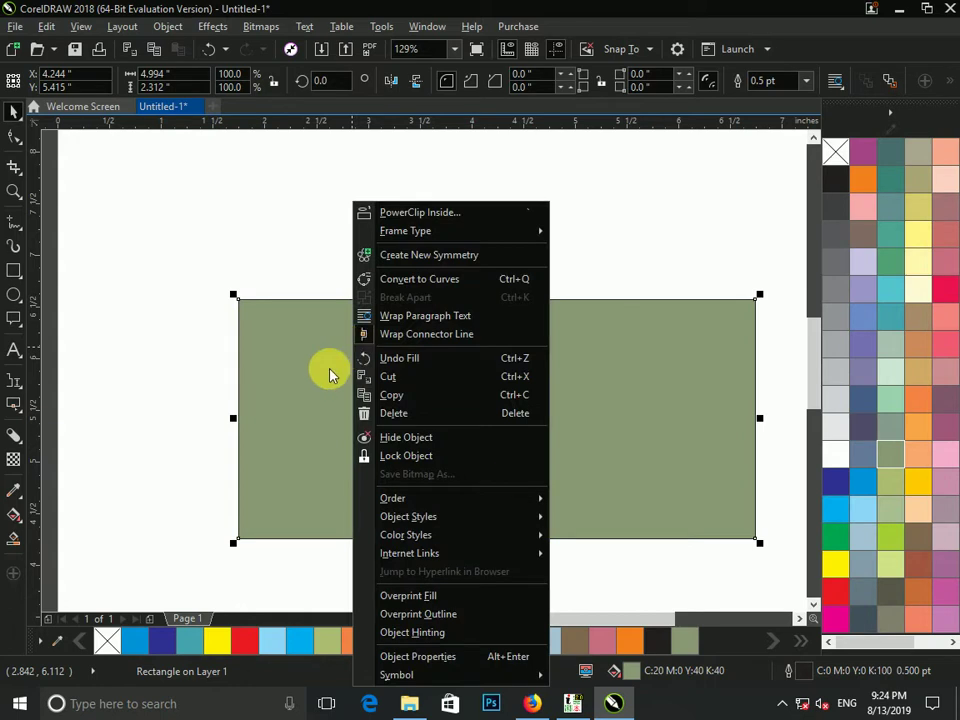
pyautogui.click(262, 270)
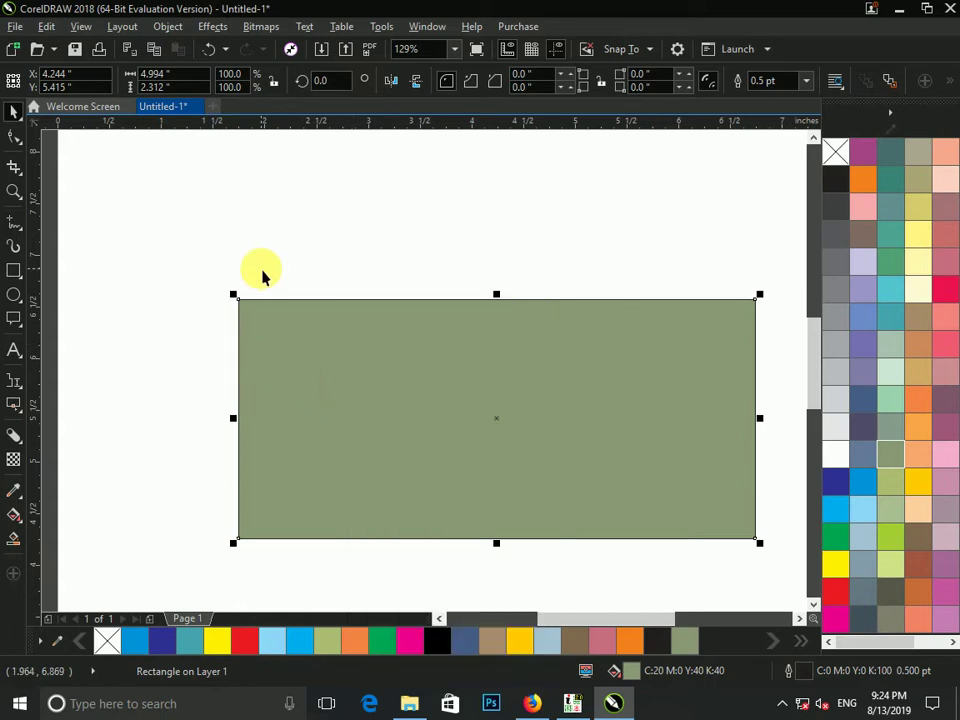
# Step: Move the grey-green rectangle up clear of the Online text and place the text on top of it
pyautogui.moveTo(559, 472); pyautogui.dragTo(557, 243)
pyautogui.click(541, 398)
pyautogui.click(538, 398)
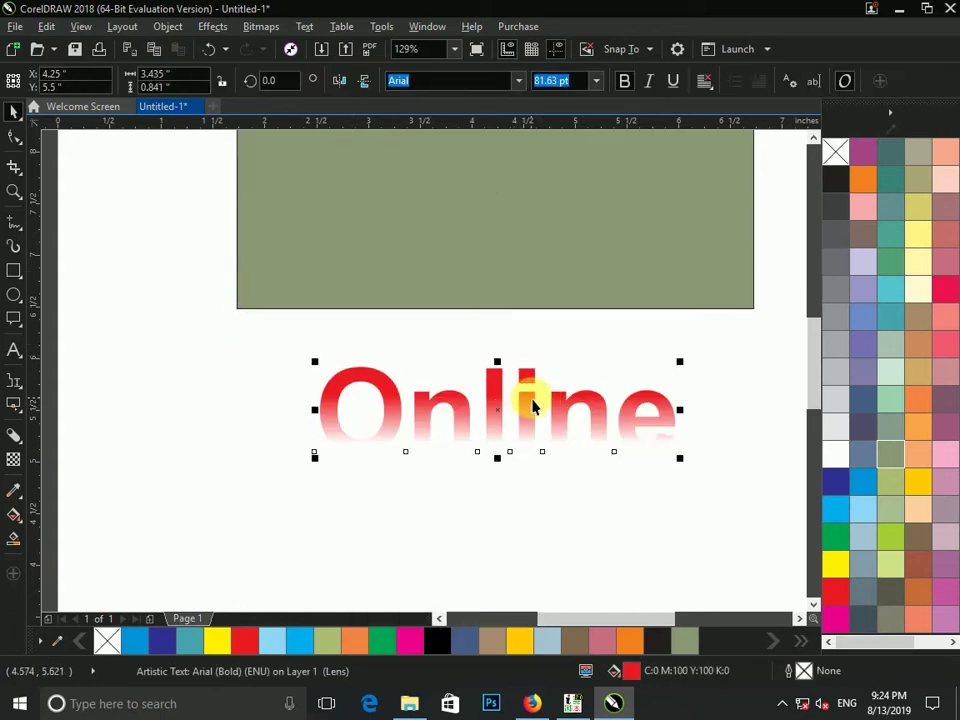
pyautogui.rightClick(530, 400)
pyautogui.scroll(-3, 419, 430)
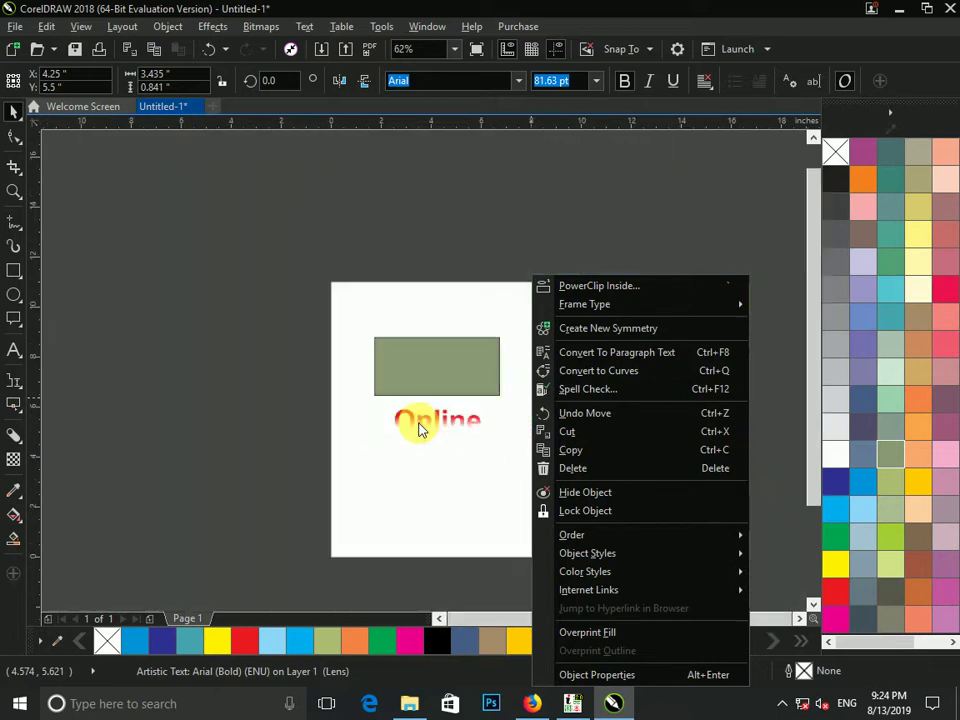
pyautogui.scroll(2, 419, 430)
pyautogui.click(462, 436)
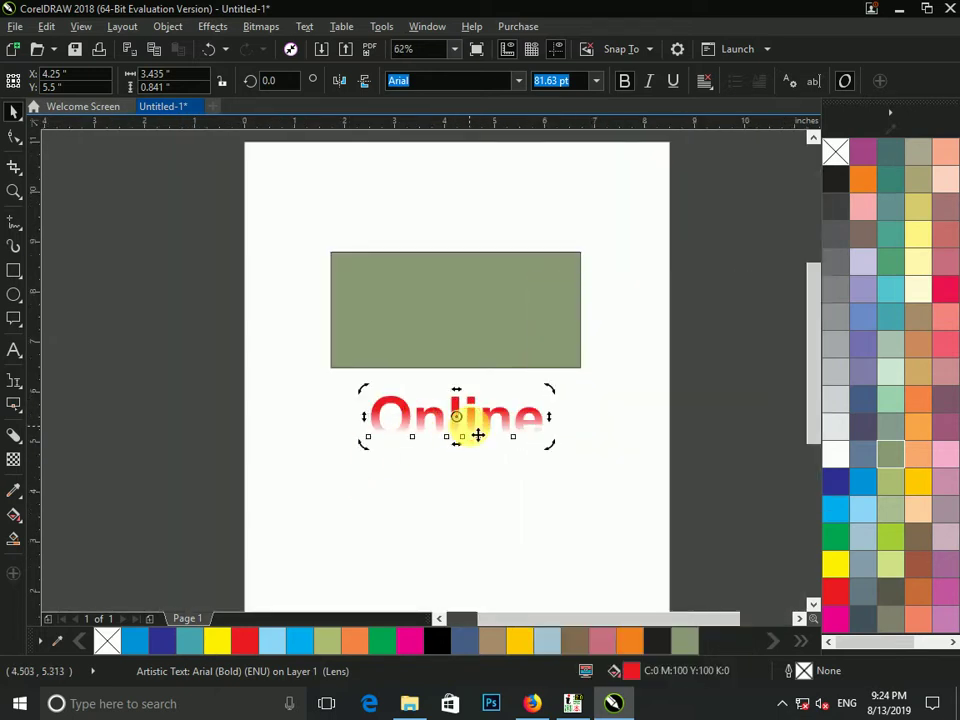
pyautogui.moveTo(478, 435); pyautogui.dragTo(476, 323)
# Step: Redraw the linear transparency on the Online text from the top of the letters down to their baseline, at about -89°
pyautogui.click(14, 191)
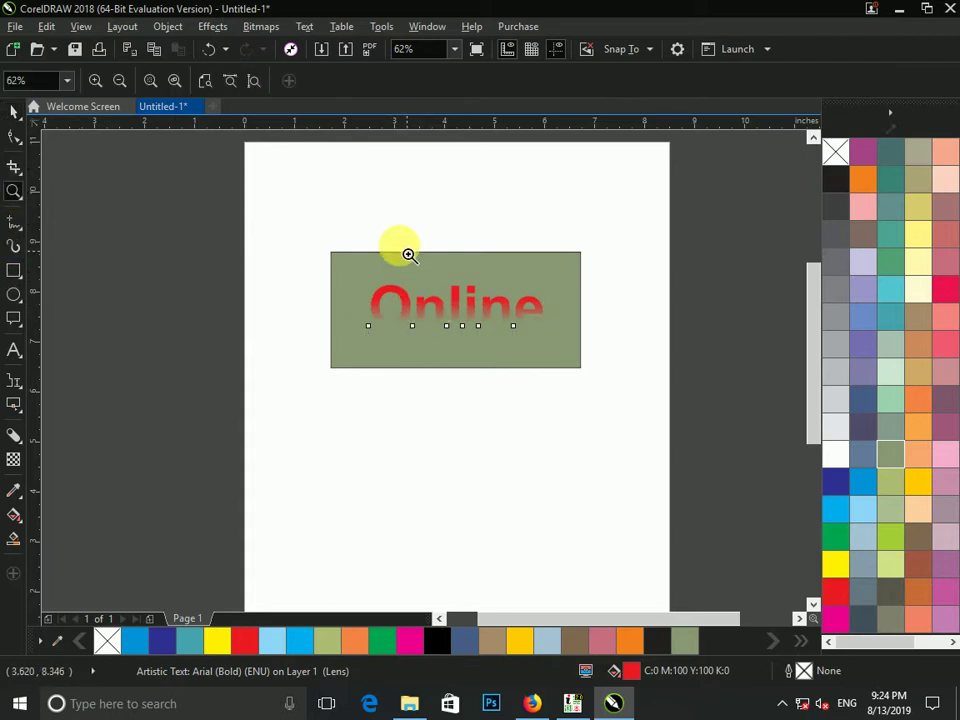
pyautogui.moveTo(392, 302); pyautogui.dragTo(588, 411)
pyautogui.rightClick(437, 320)
pyautogui.moveTo(611, 214); pyautogui.dragTo(322, 392)
pyautogui.click(15, 110)
pyautogui.click(13, 459)
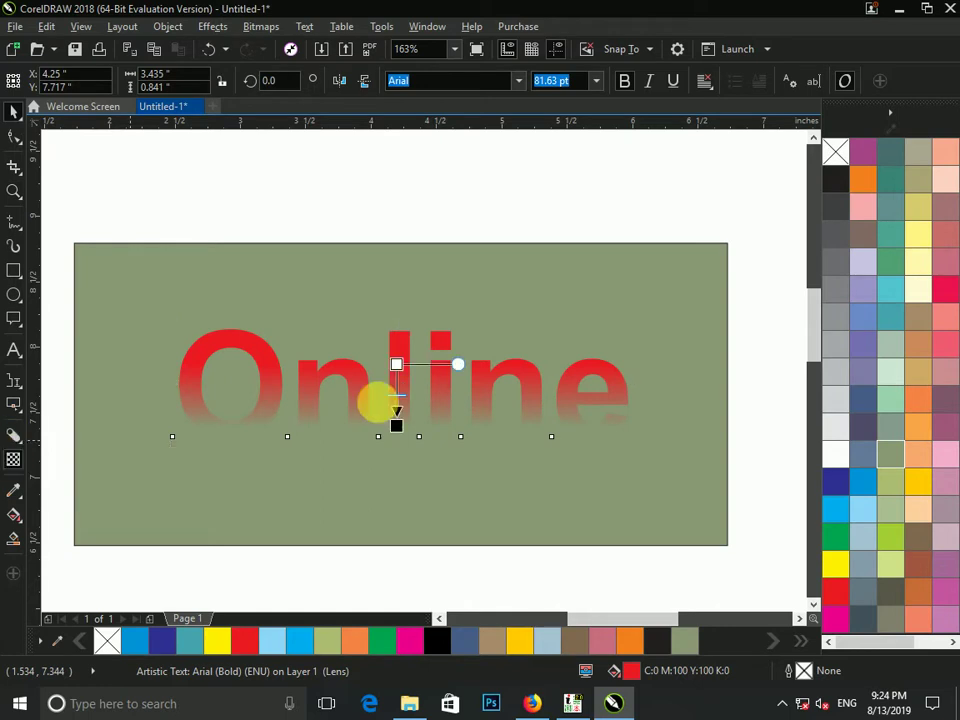
pyautogui.moveTo(390, 356); pyautogui.dragTo(440, 428)
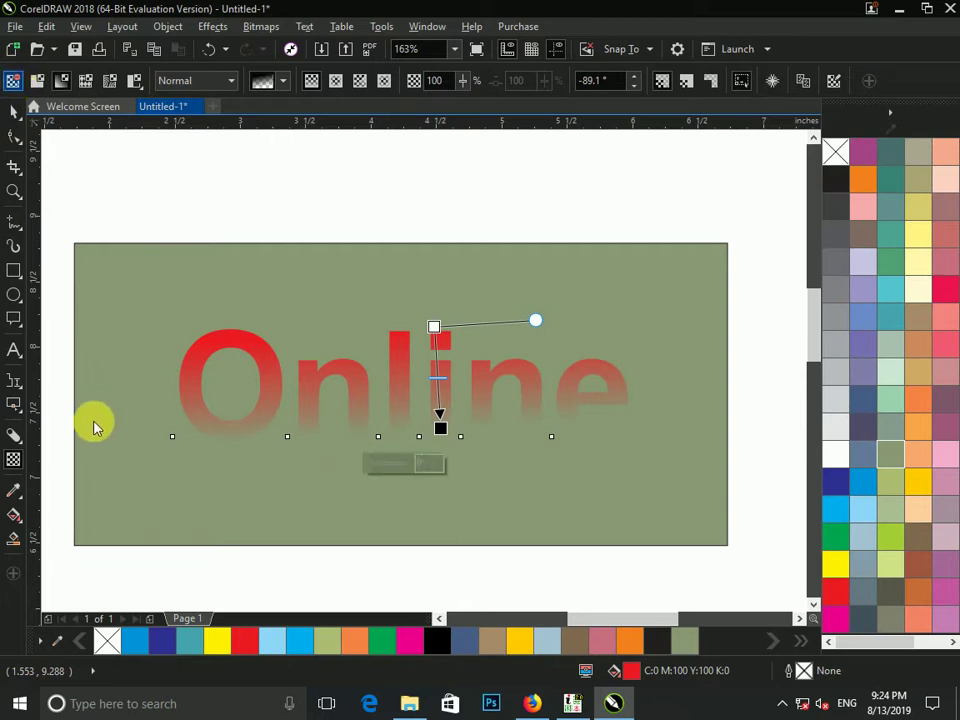
# Step: Remove the transparency from the Online text
pyautogui.click(13, 80)
pyautogui.click(16, 441)
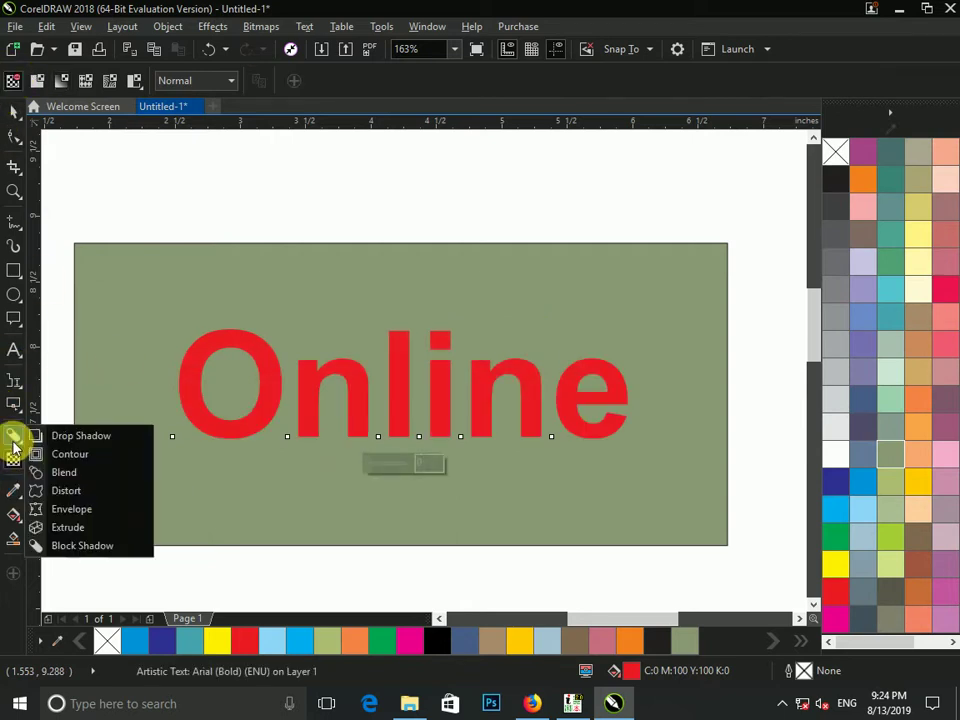
pyautogui.click(15, 457)
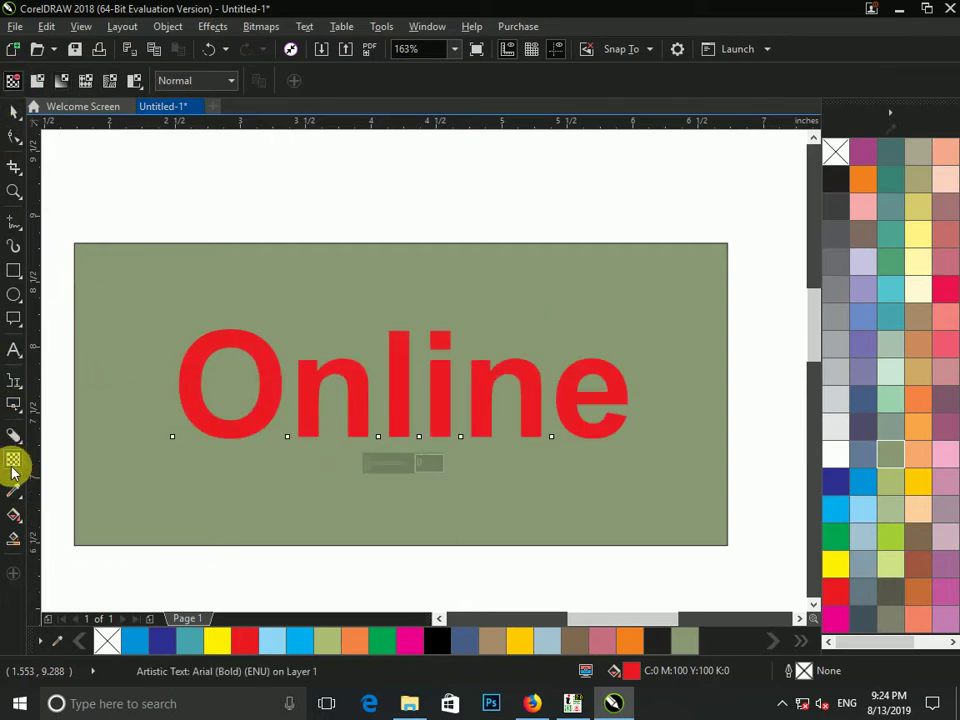
# Step: Try filling the large rectangle with the text's red using the Color Eyedropper, and undo the fill
pyautogui.moveTo(13, 493)
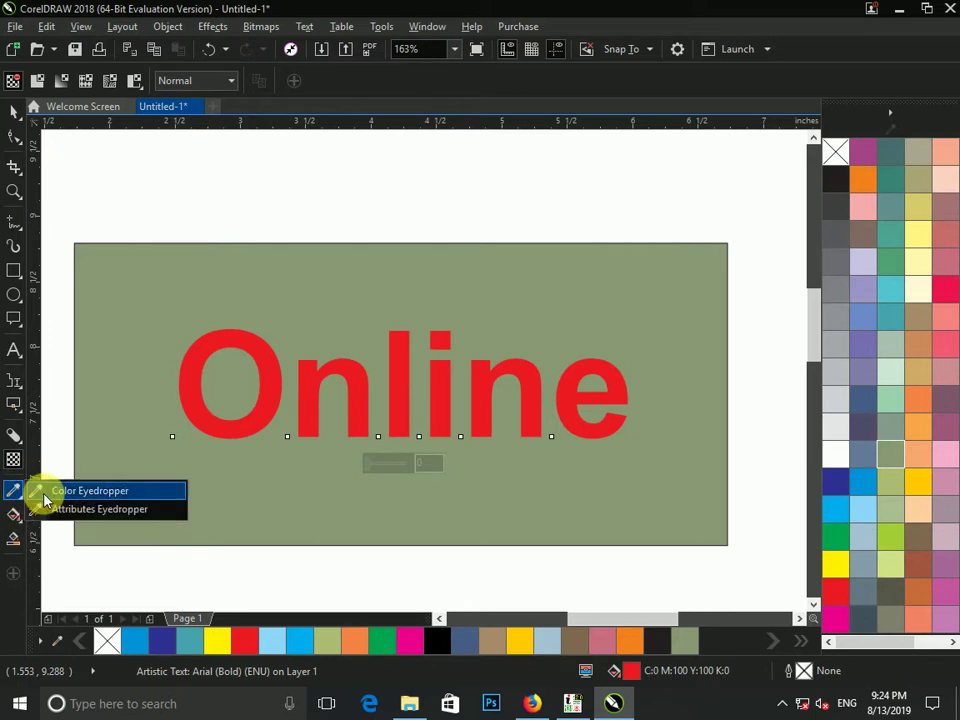
pyautogui.click(35, 494)
pyautogui.click(257, 360)
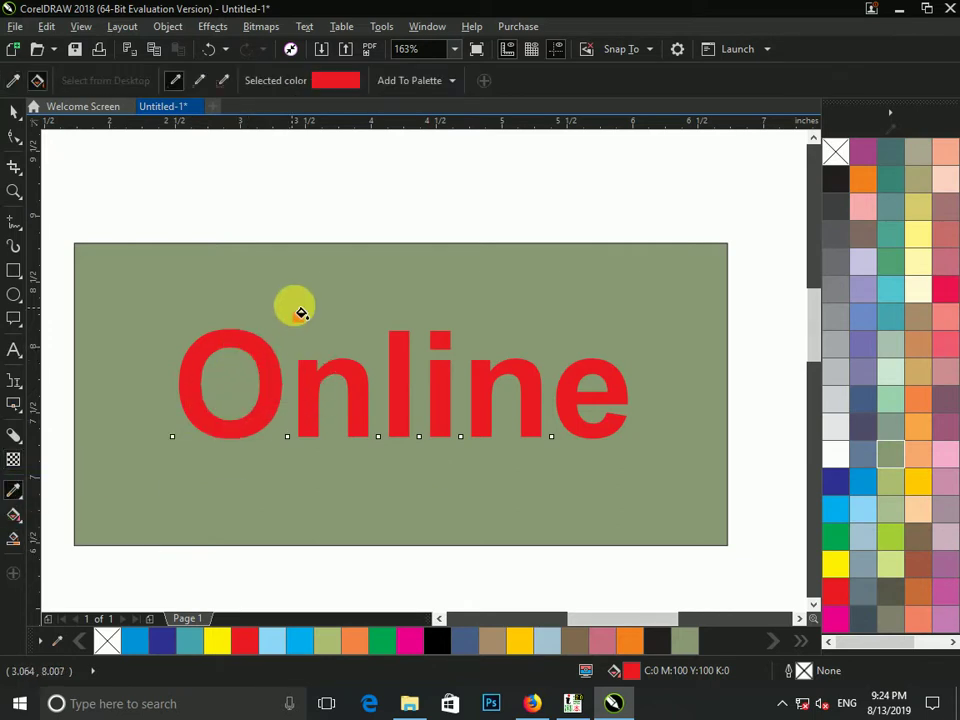
pyautogui.click(297, 315)
pyautogui.hotkey('ctrl', 'z')
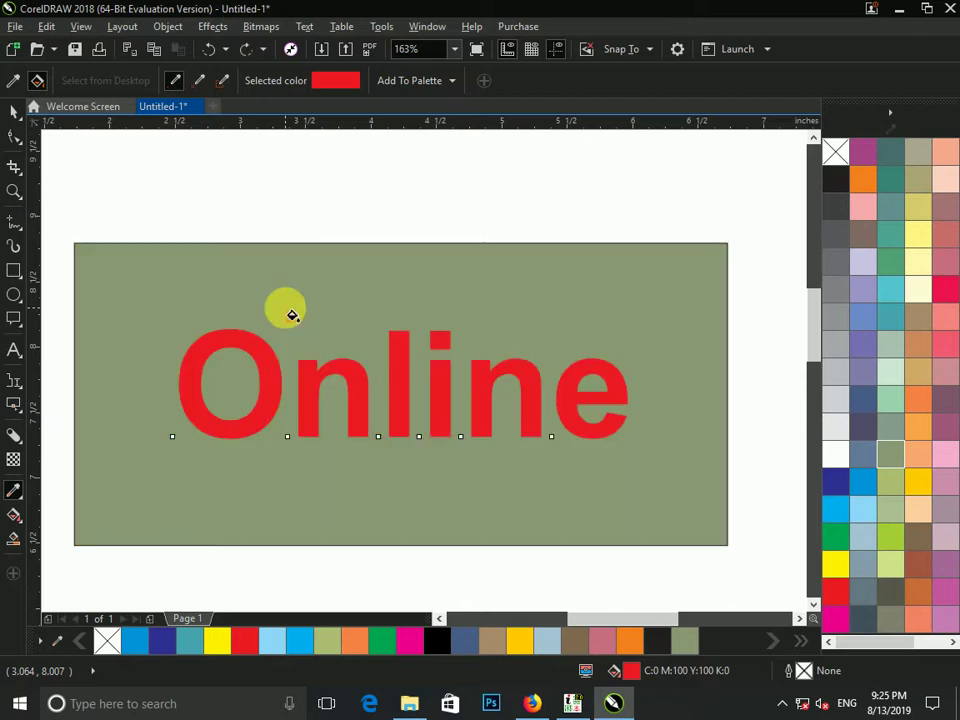
# Step: Draw a rectangle about 0.66 by 0.4 inch above the large one and fill it with teal (C60 Y40 K40)
pyautogui.click(13, 271)
pyautogui.moveTo(369, 158); pyautogui.dragTo(465, 218)
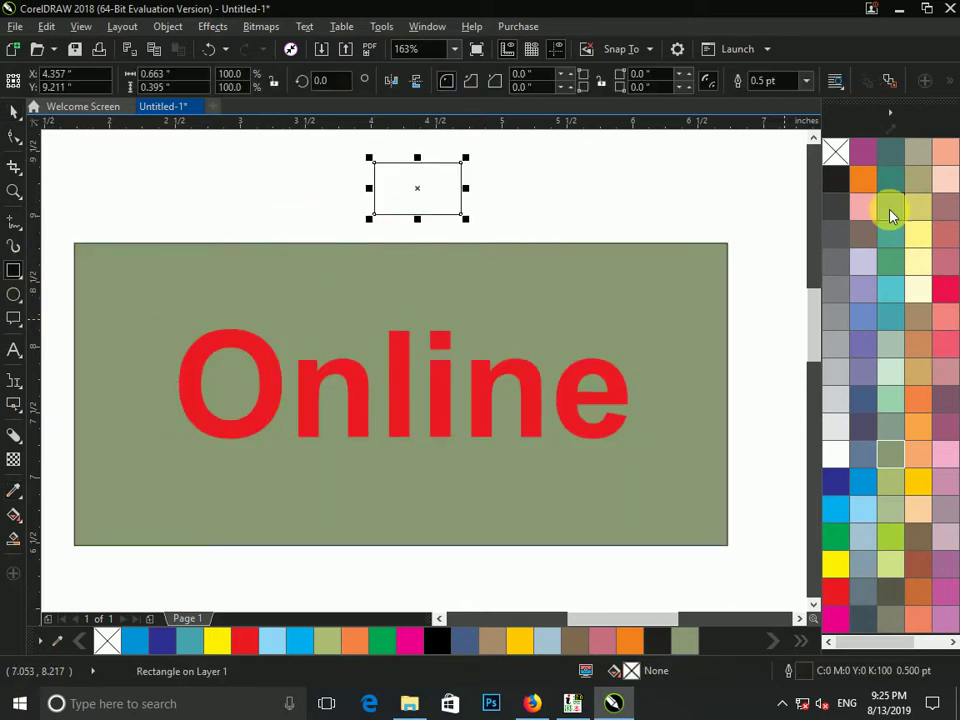
pyautogui.click(889, 182)
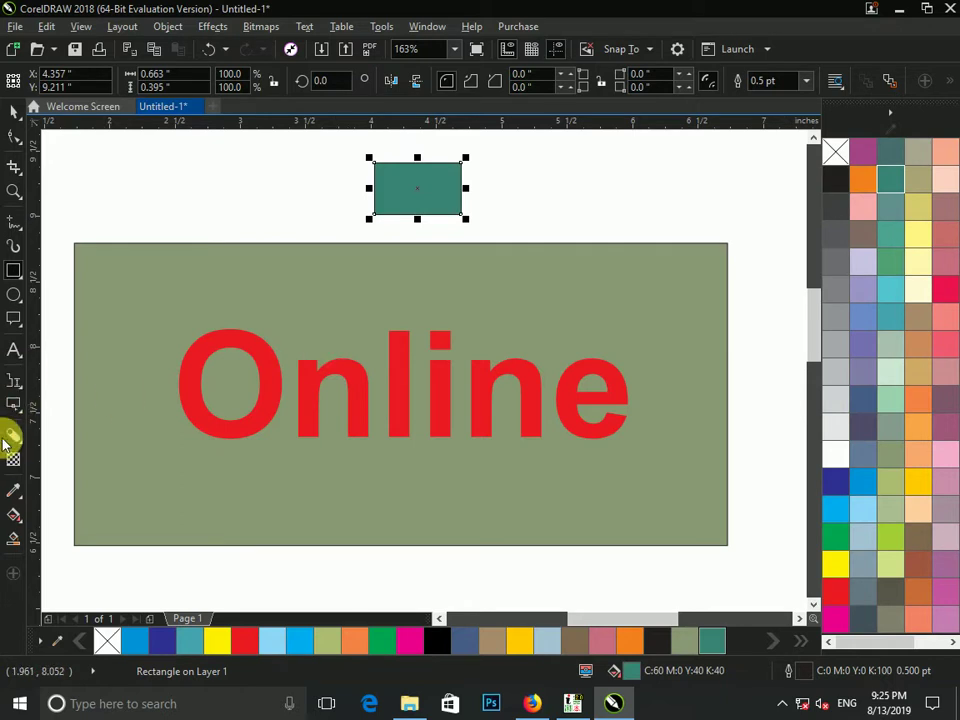
# Step: Sample the large rectangle's grey-green with the Color Eyedropper and apply it to the small rectangle and the Online text
pyautogui.click(10, 484)
pyautogui.click(238, 322)
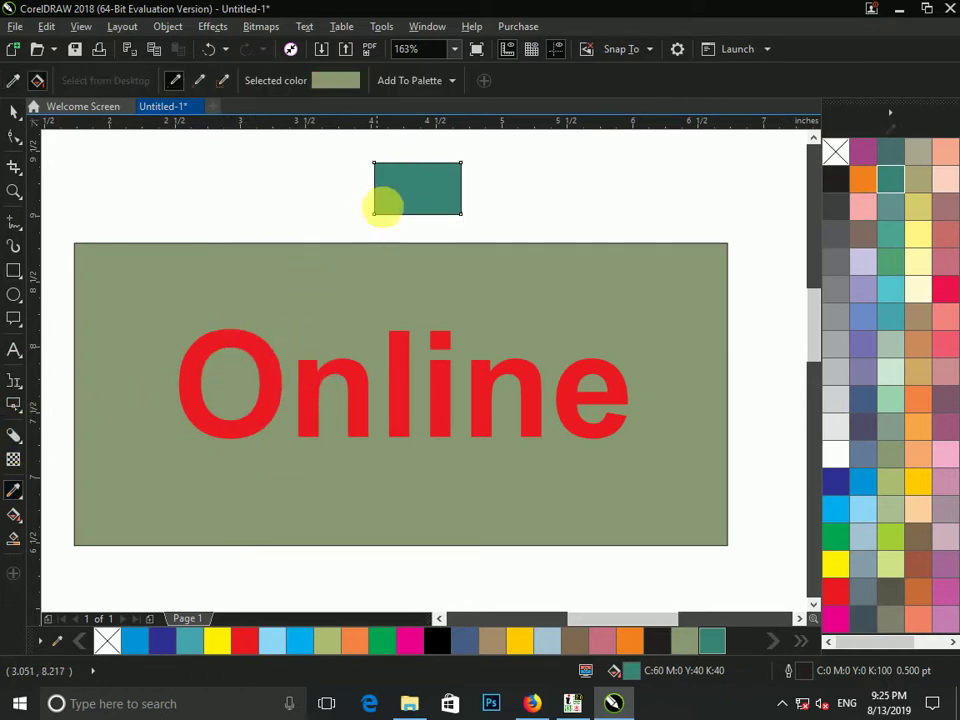
pyautogui.click(418, 197)
pyautogui.click(448, 343)
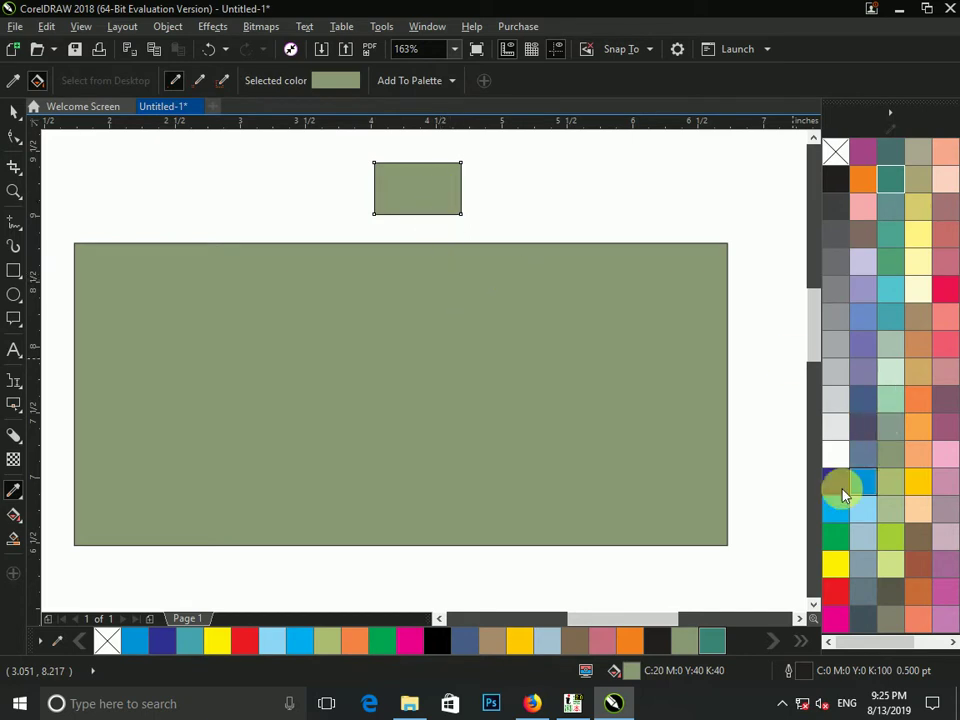
# Step: Fill the small rectangle with red, reapply the sampled grey-green with the Color Eyedropper, and restore the red Online text
pyautogui.click(849, 597)
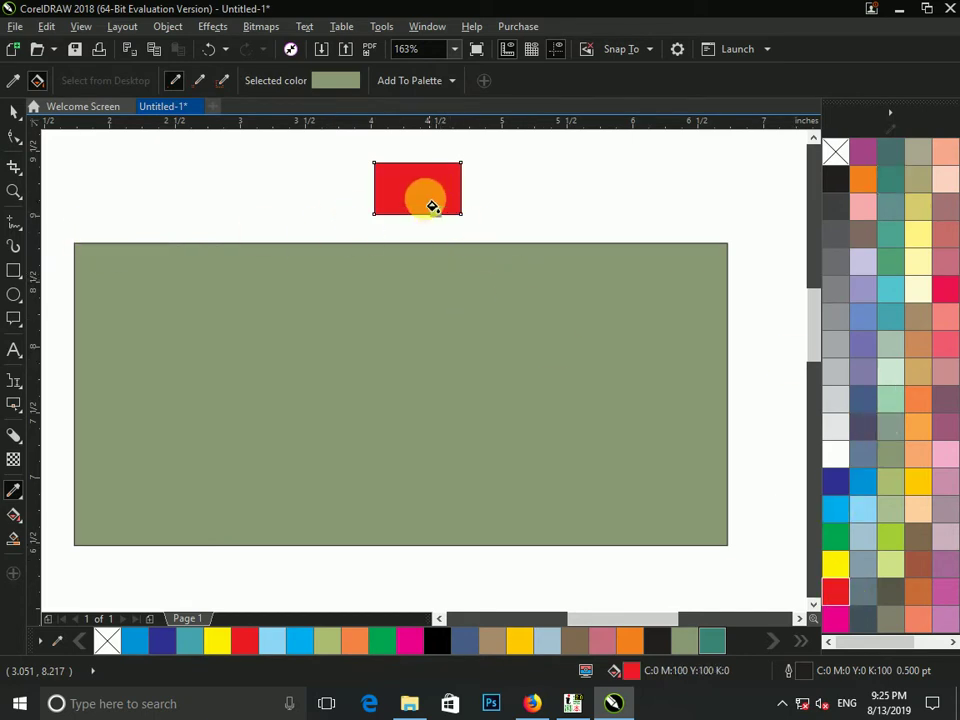
pyautogui.click(425, 197)
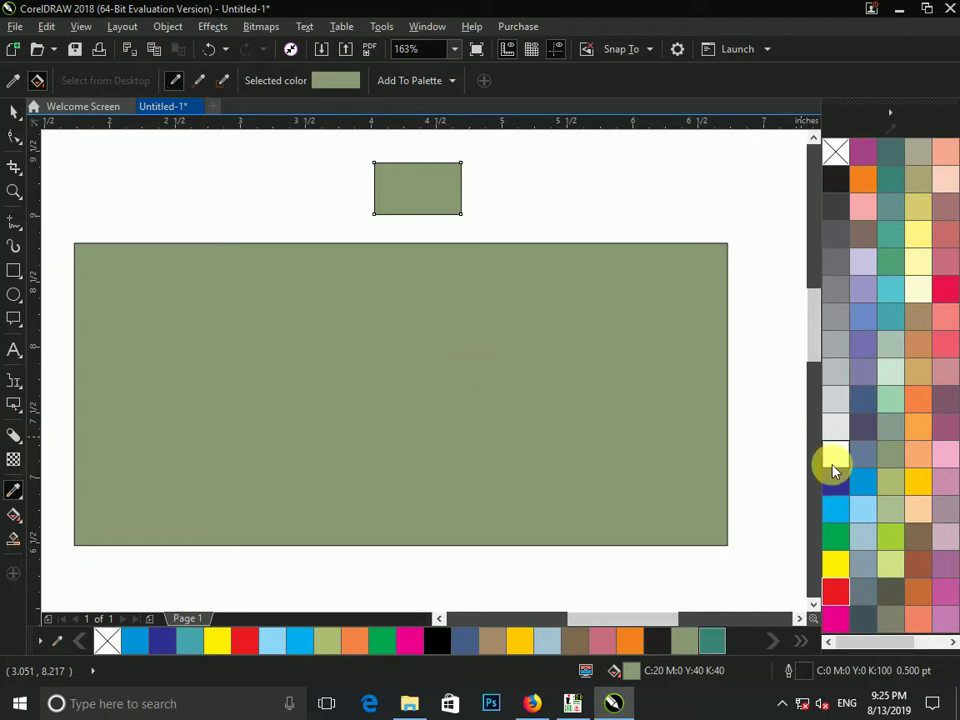
pyautogui.click(14, 114)
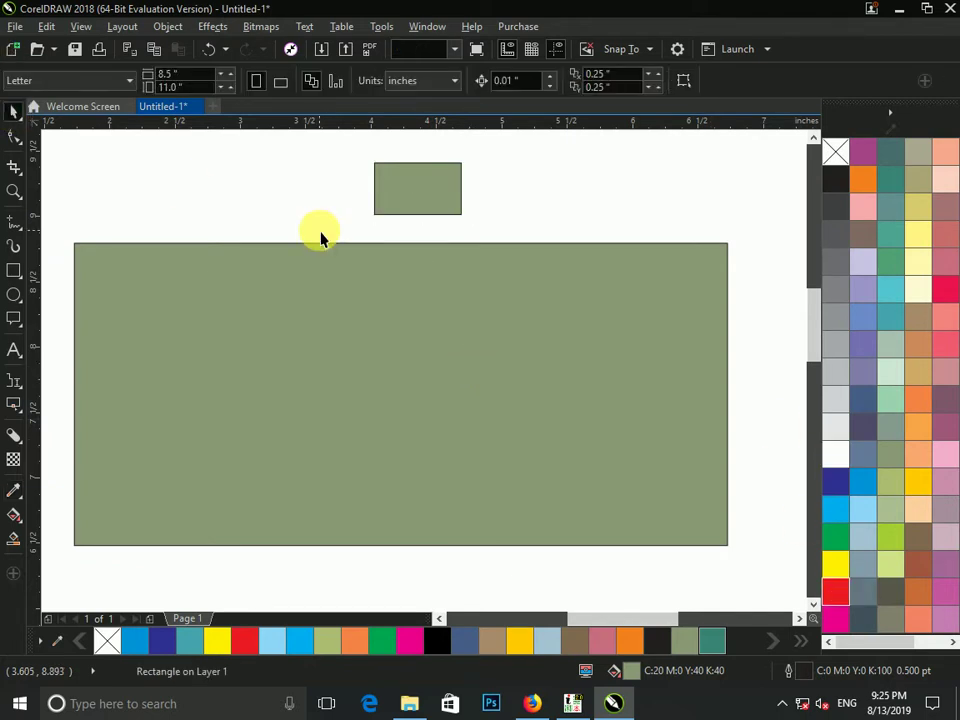
pyautogui.press('Tab')
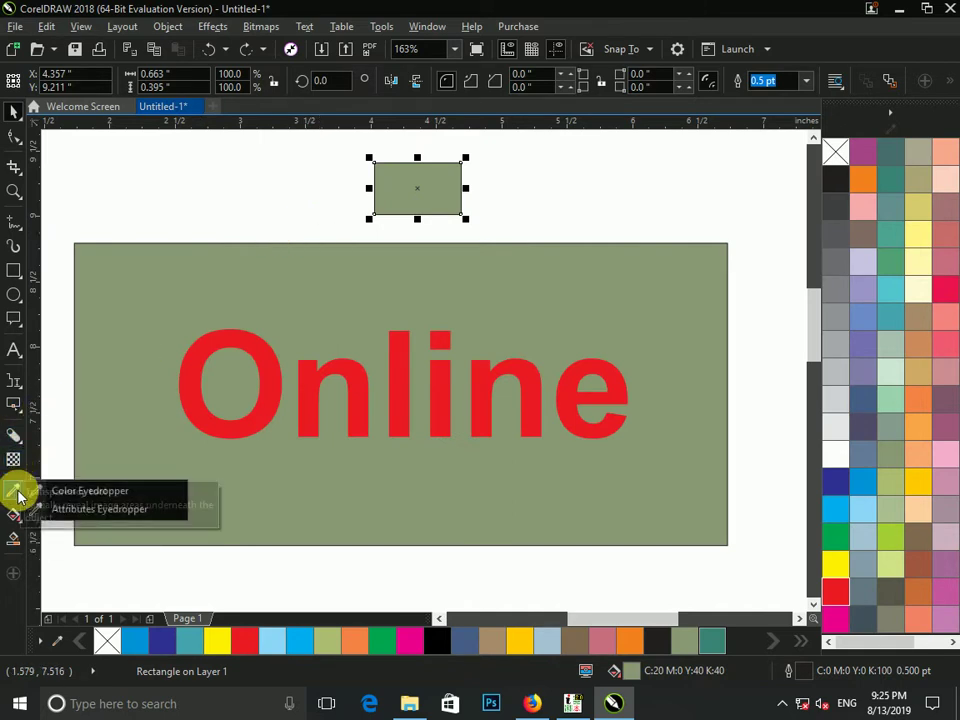
# Step: Apply a mesh fill to the large rectangle and color its upper-right patch red, lower-left yellow and lower-right green
pyautogui.moveTo(15, 514)
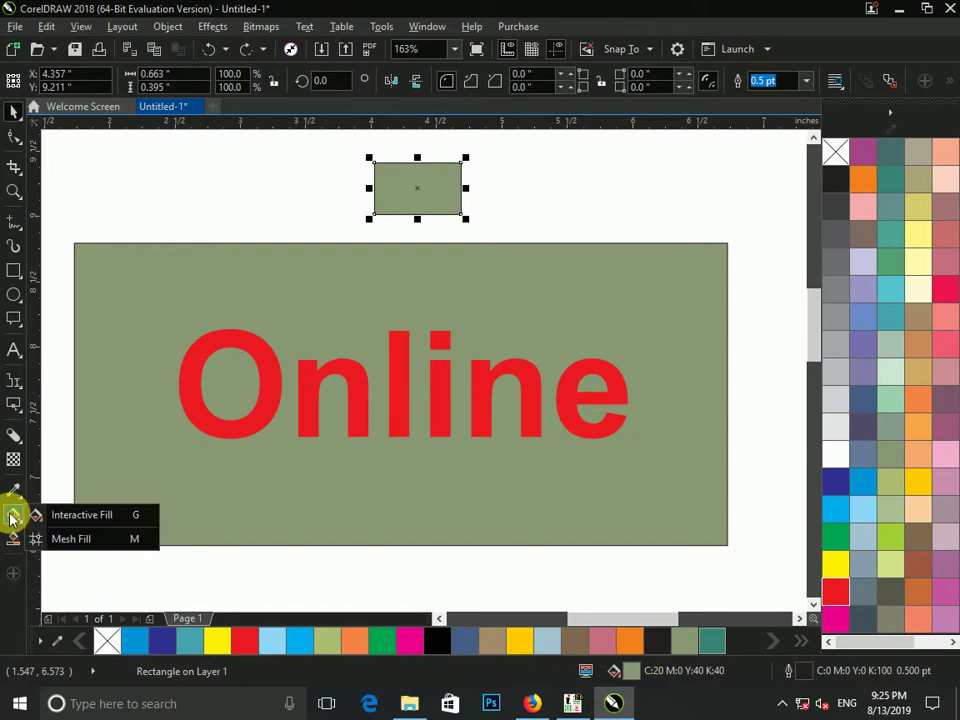
pyautogui.click(62, 540)
pyautogui.click(208, 478)
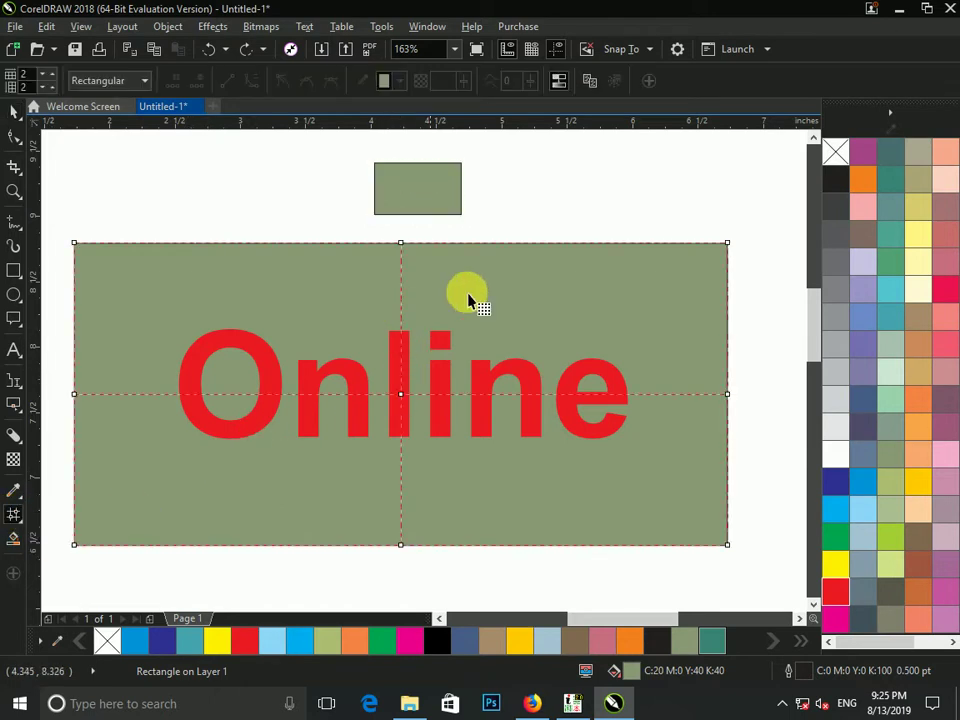
pyautogui.click(836, 592)
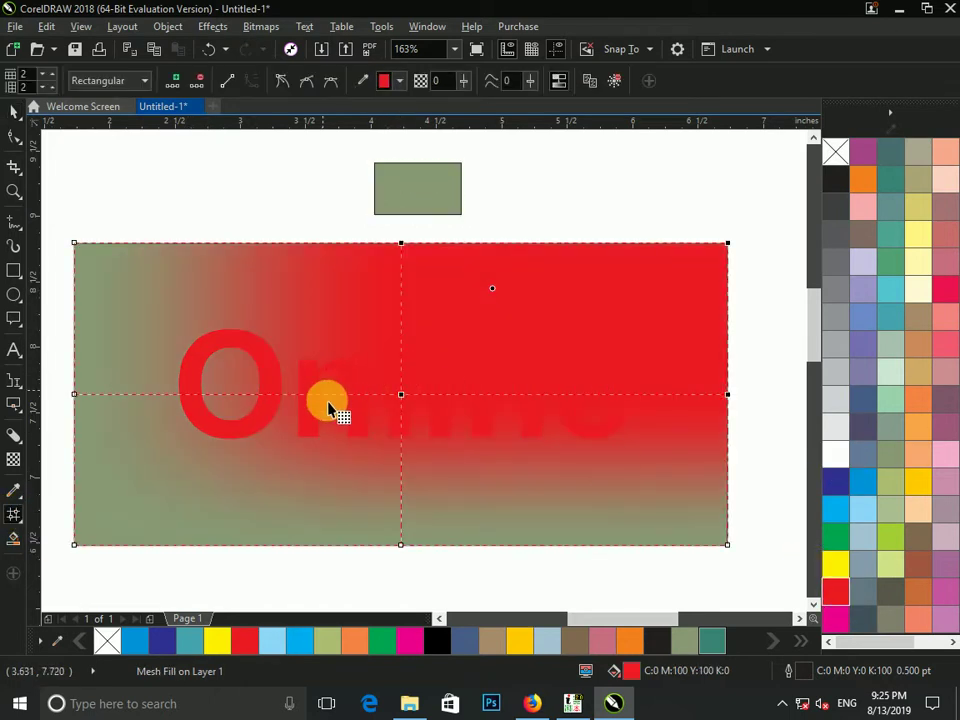
pyautogui.click(832, 562)
pyautogui.click(601, 498)
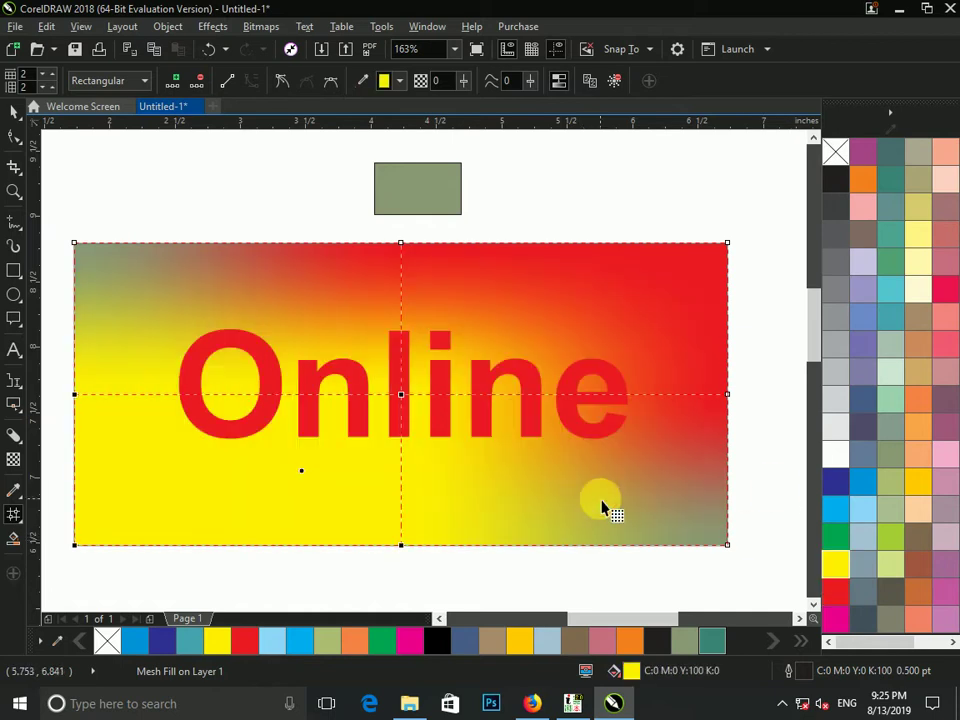
pyautogui.click(835, 535)
# Step: Recolor the mesh's upper-left patch light blue (C40), lower-right patch salmon (M60 Y60) and lower-left patch mint (C40 Y40)
pyautogui.click(220, 289)
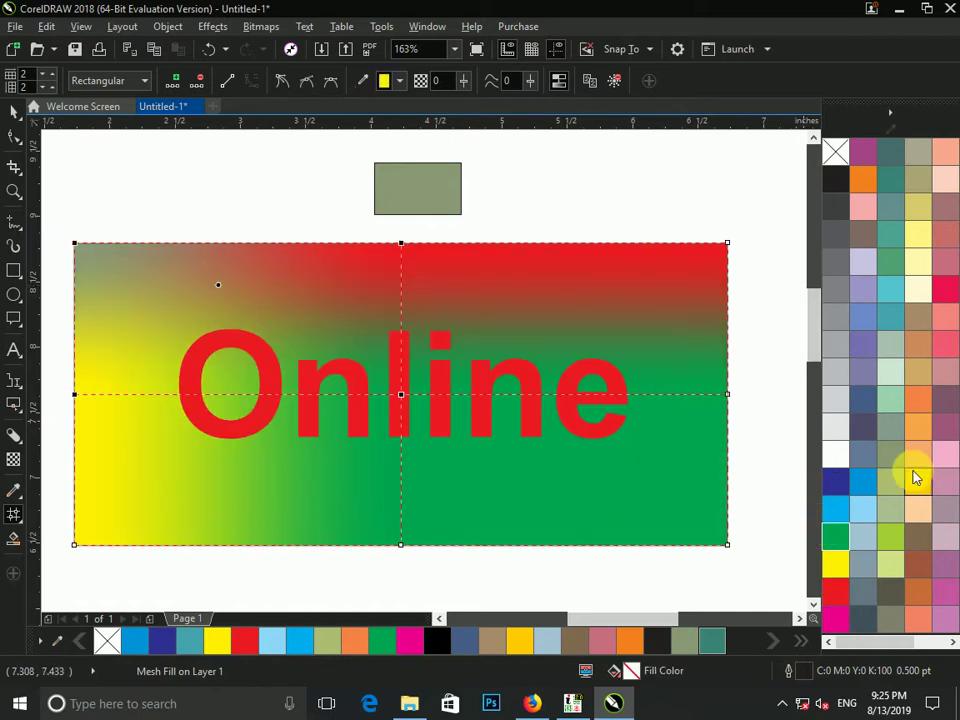
pyautogui.click(861, 508)
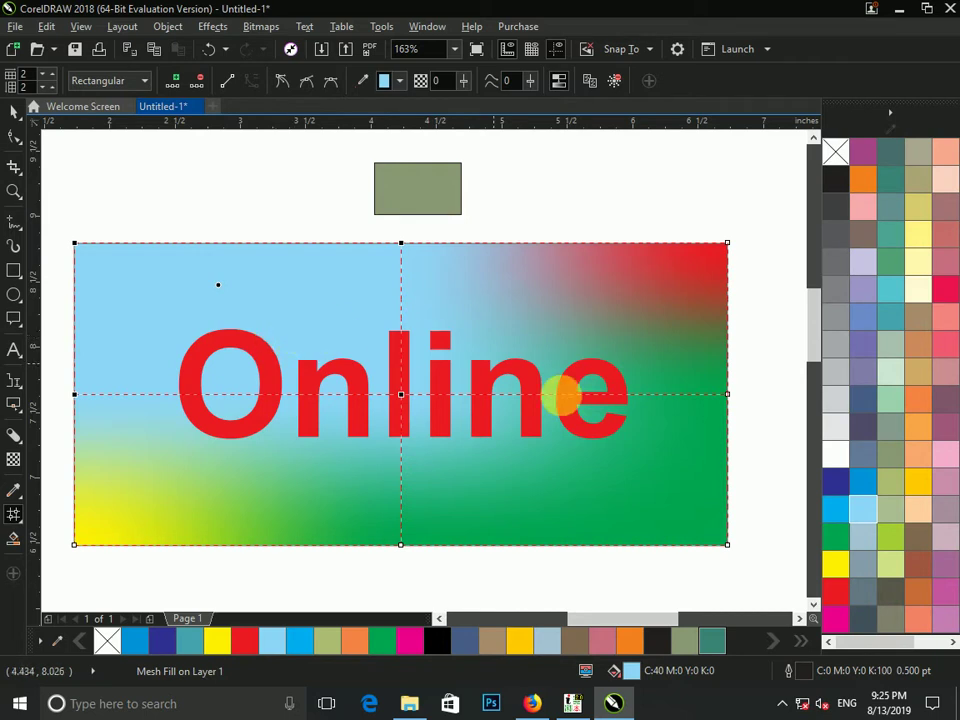
pyautogui.click(603, 503)
pyautogui.click(918, 618)
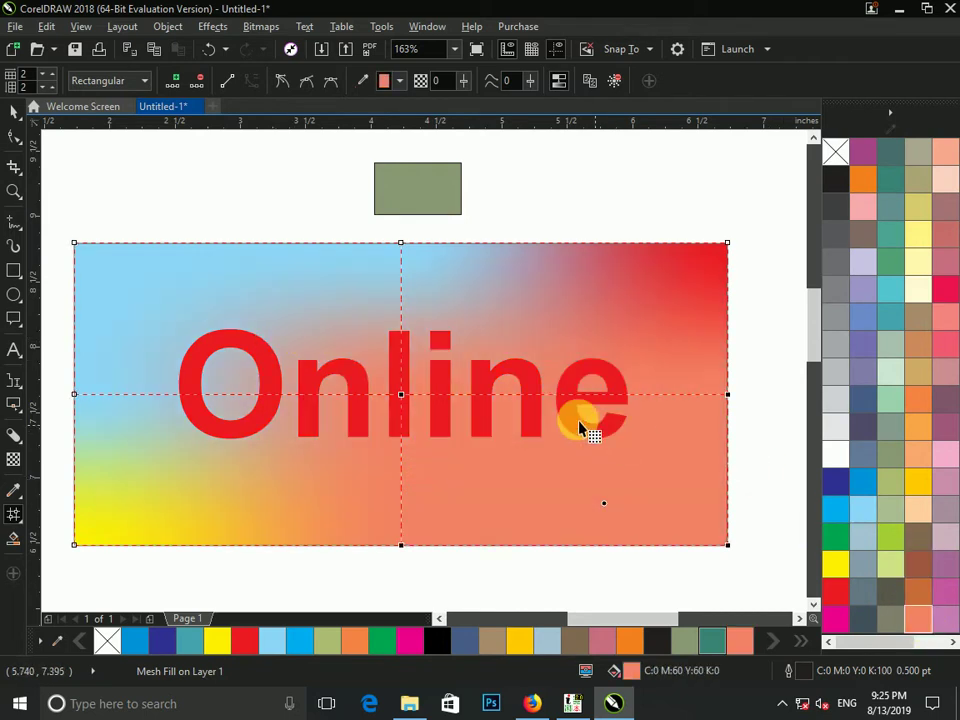
pyautogui.click(903, 400)
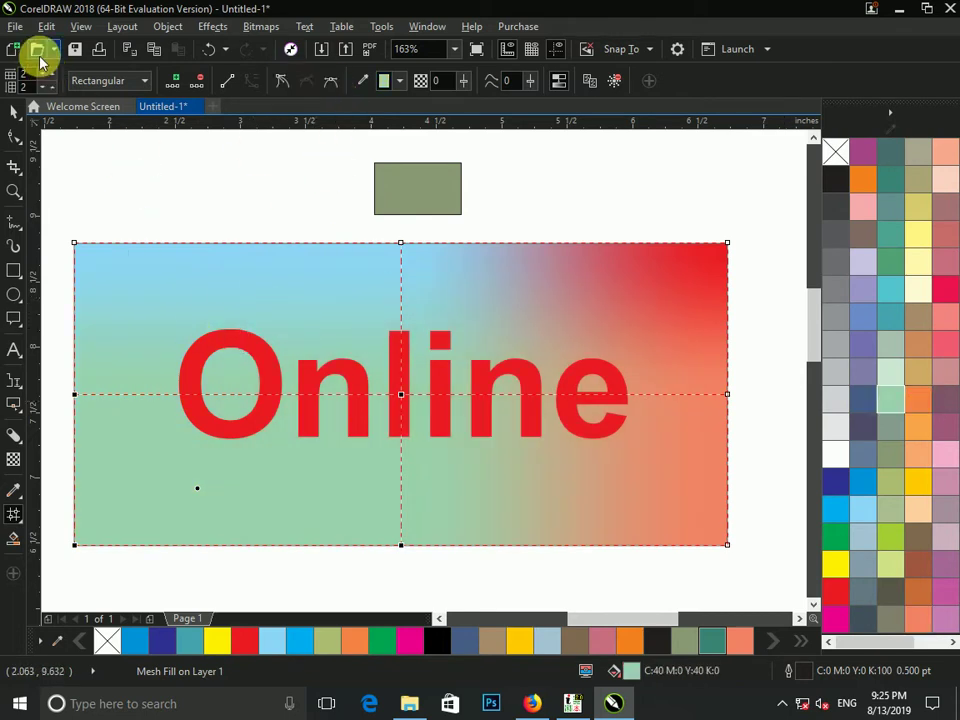
# Step: Set the mesh grid of the large rectangle to 6 columns
pyautogui.click(42, 79)
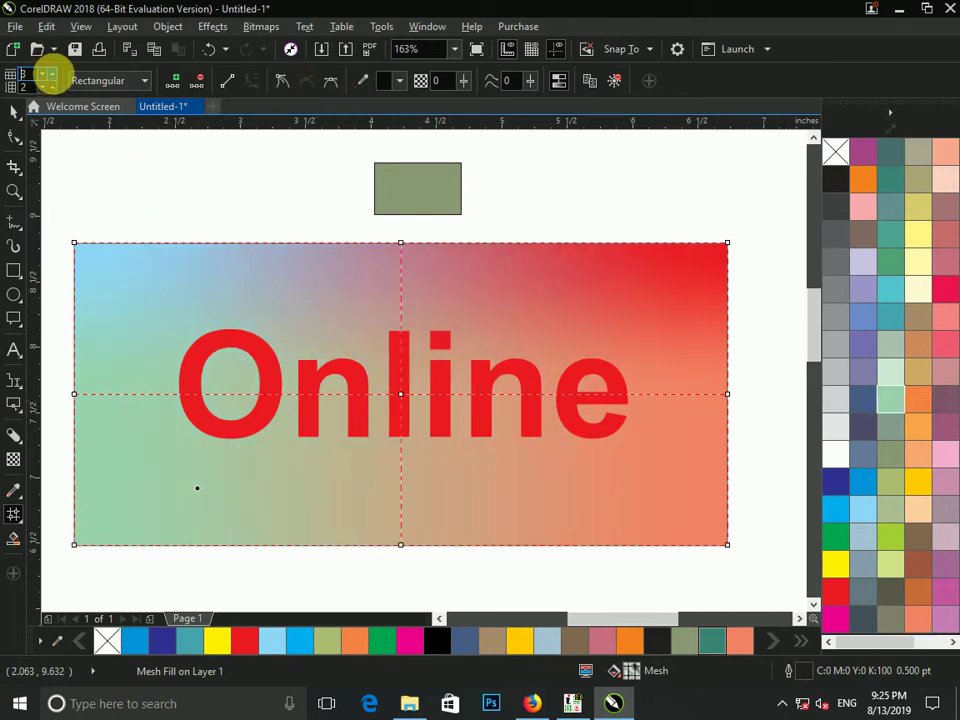
pyautogui.click(44, 74)
pyautogui.click(44, 74)
pyautogui.click(44, 74)
# Step: Color the mesh's upper row: first patch grey-green, third patch amber and fifth patch pale green
pyautogui.click(172, 285)
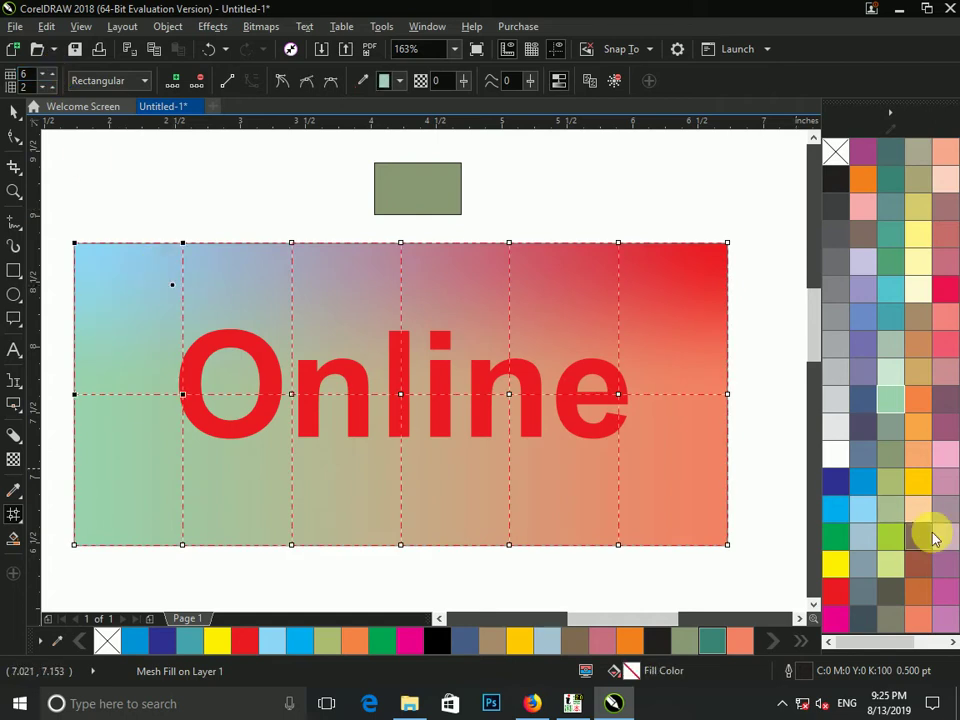
pyautogui.click(311, 328)
pyautogui.click(917, 482)
pyautogui.click(540, 311)
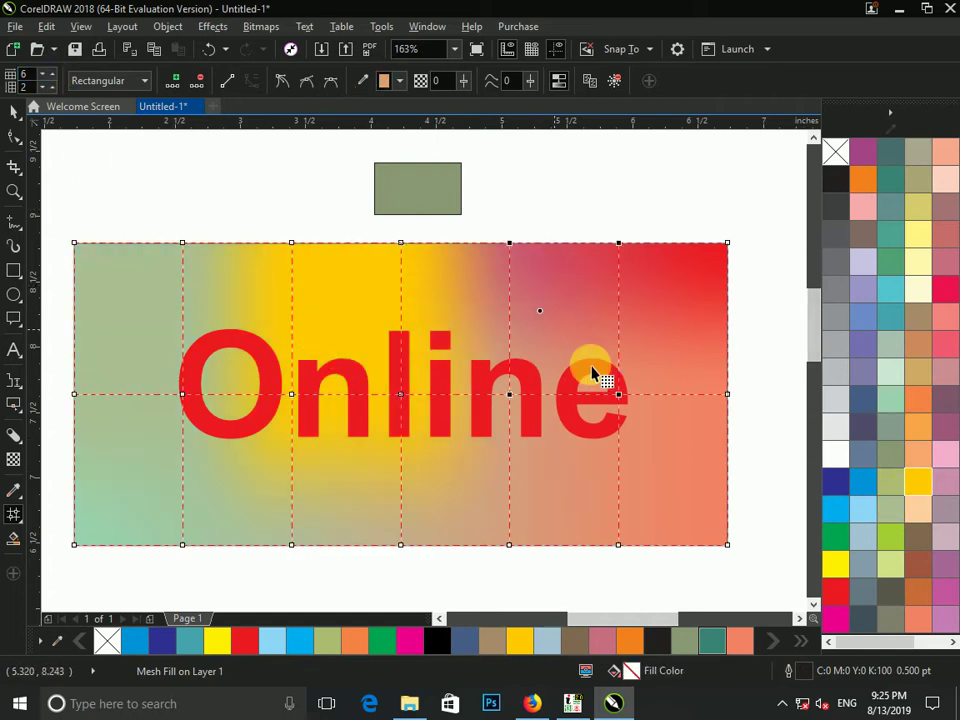
pyautogui.click(892, 560)
# Step: Color the mesh's lower row: fifth patch orange-brown and second patch warm grey (Y20 K60)
pyautogui.click(589, 451)
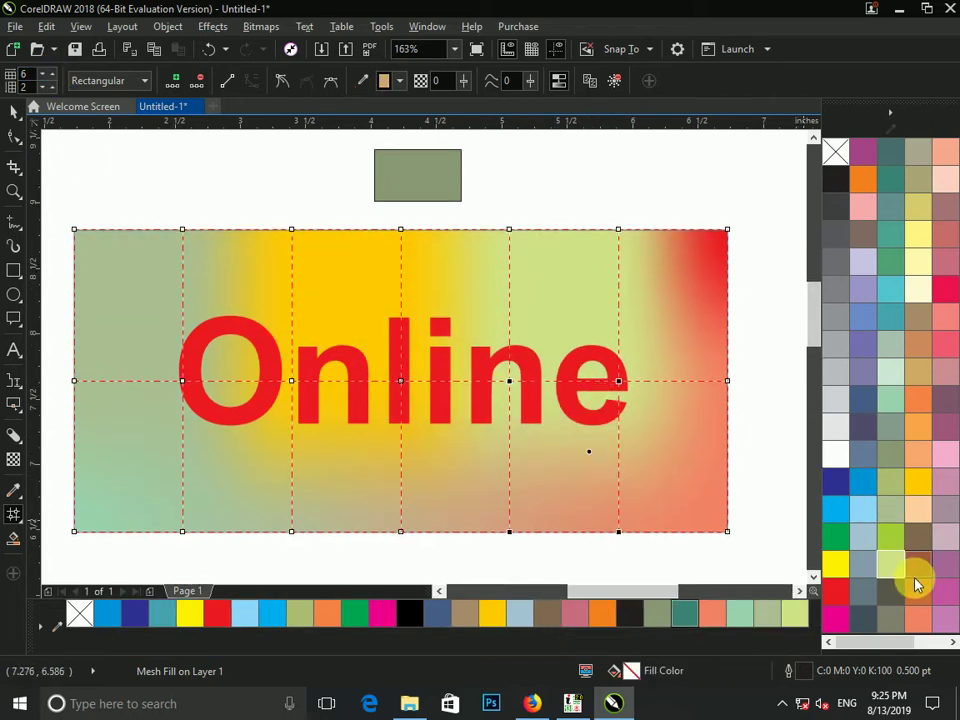
pyautogui.click(917, 585)
pyautogui.click(267, 459)
pyautogui.click(890, 607)
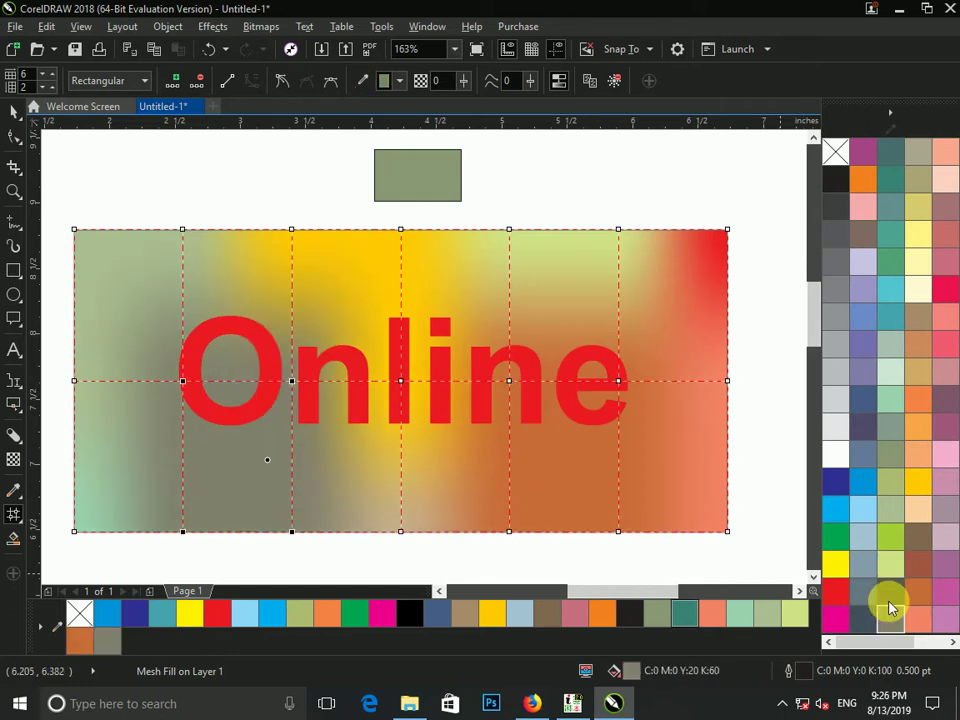
# Step: Use Smart Fill to fill the area around the Online text, the small rectangle and the inside of the O with blue-grey (C40 M20 K40)
pyautogui.click(21, 521)
pyautogui.click(18, 540)
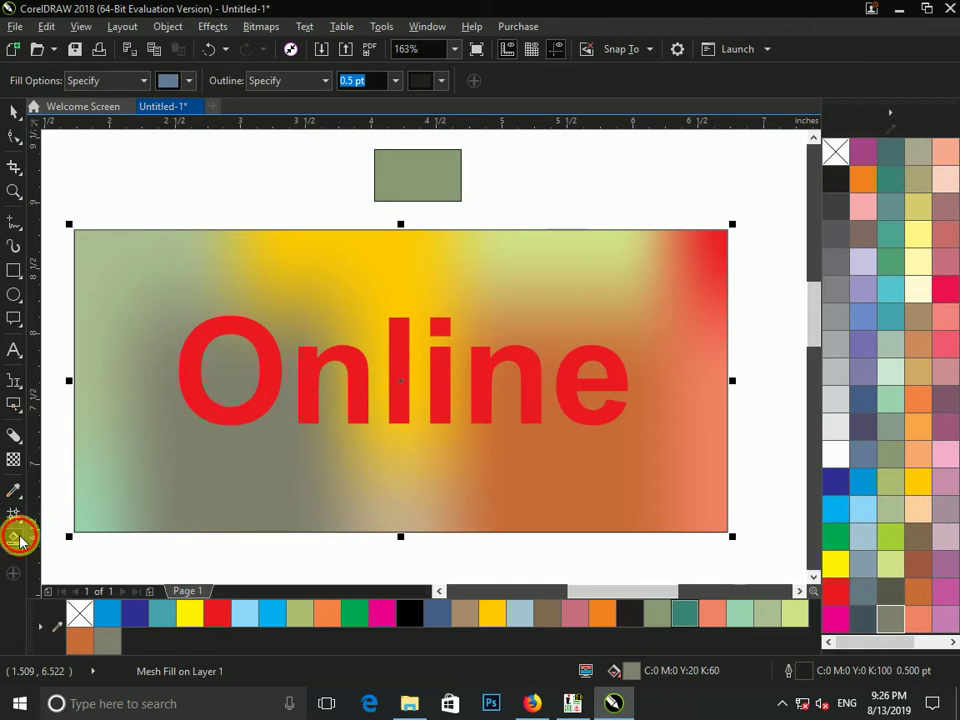
pyautogui.click(156, 433)
pyautogui.click(425, 186)
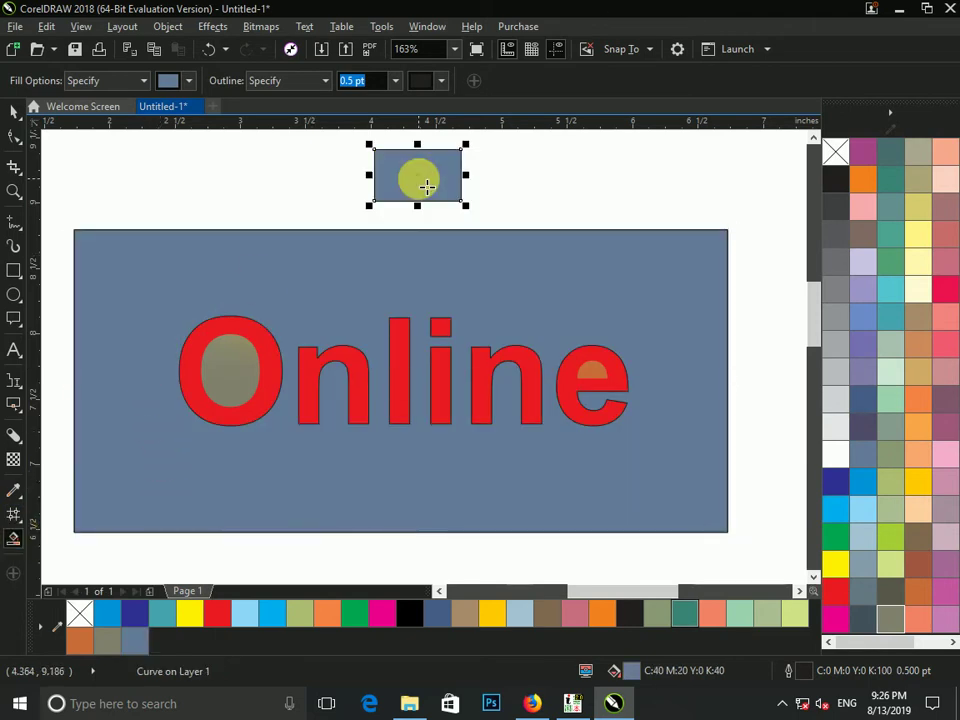
pyautogui.click(381, 321)
pyautogui.click(263, 371)
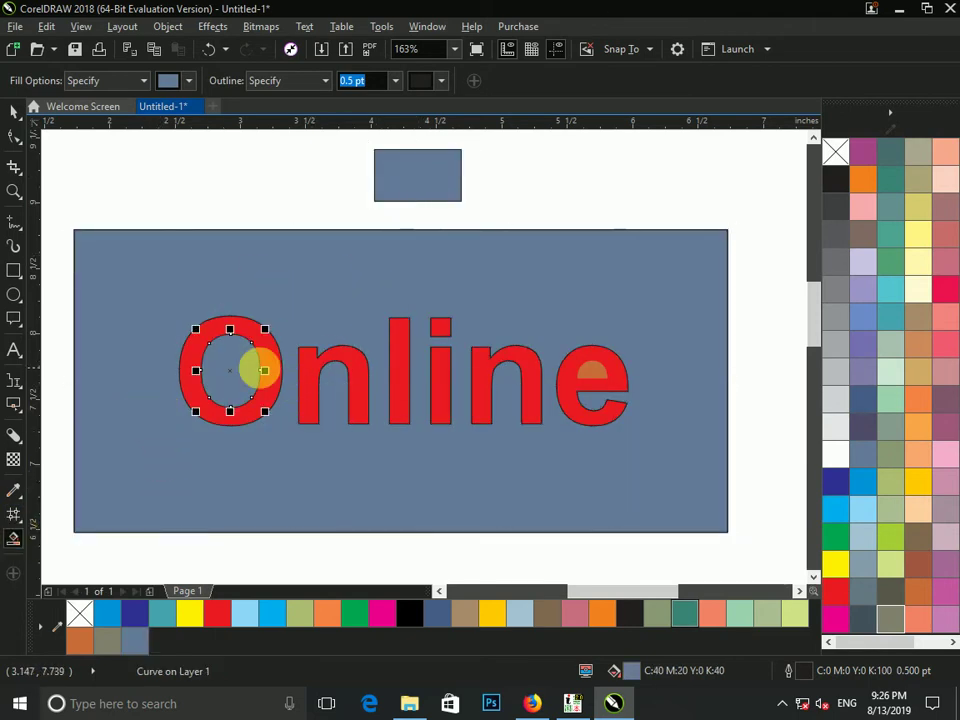
# Step: Move the Online text up, the mesh-filled rectangle down, and two of the blue-grey cut-out shapes down and to the left
pyautogui.click(15, 110)
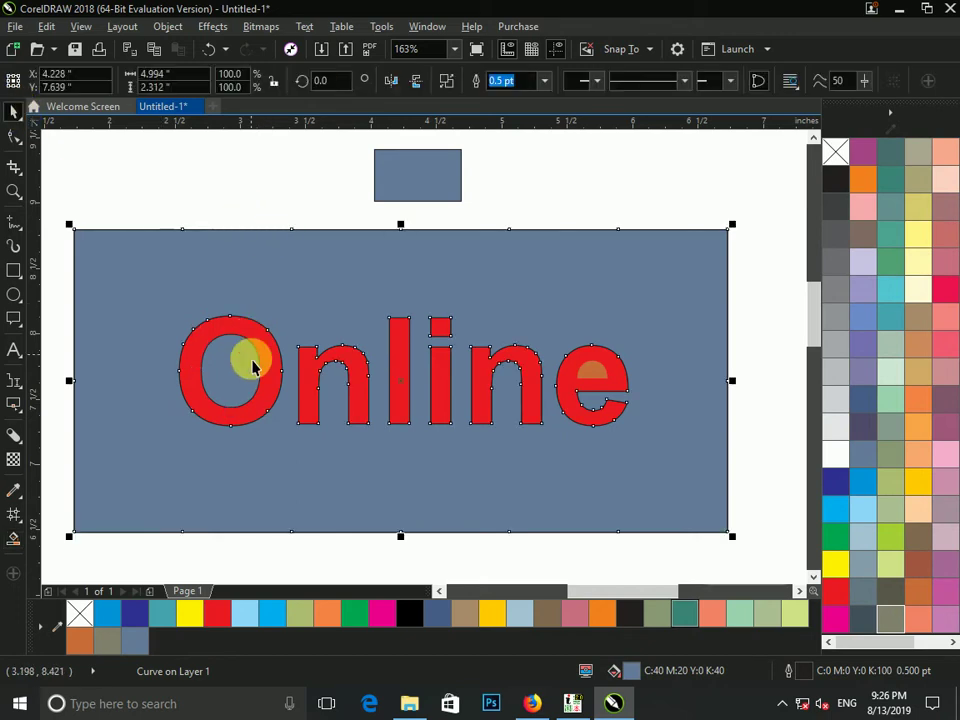
pyautogui.moveTo(253, 364); pyautogui.dragTo(252, 255)
pyautogui.click(224, 358)
pyautogui.moveTo(277, 369); pyautogui.dragTo(276, 465)
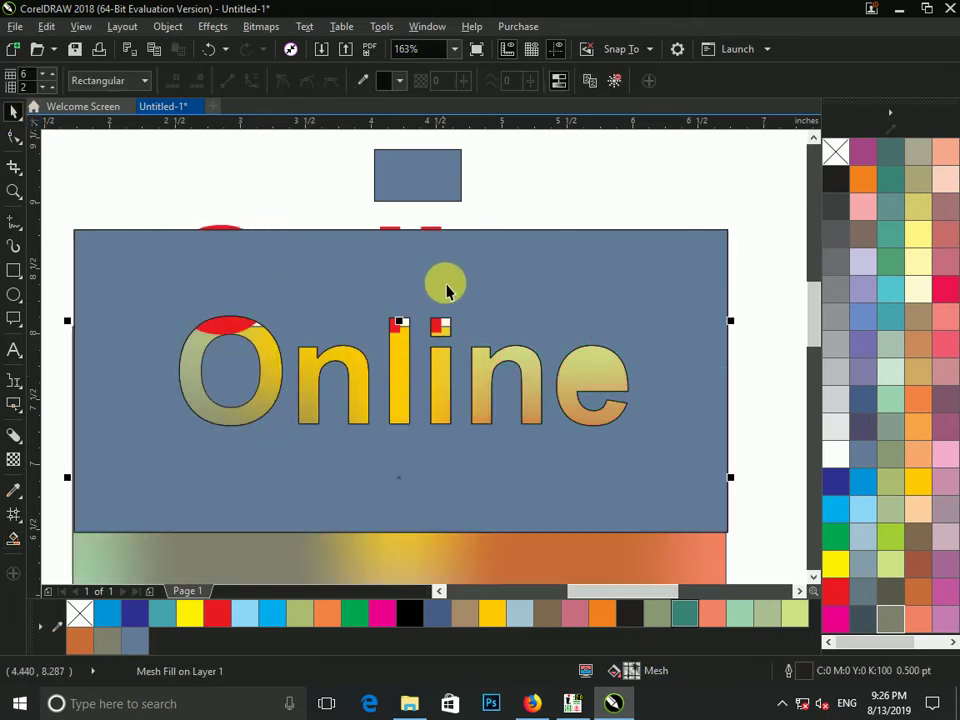
pyautogui.moveTo(453, 267); pyautogui.dragTo(497, 529)
pyautogui.moveTo(616, 286); pyautogui.dragTo(74, 414)
# Step: Try moving the mesh-filled rectangle right and the remaining large blue-grey cut-out up, and undo these moves
pyautogui.moveTo(480, 370); pyautogui.dragTo(649, 272)
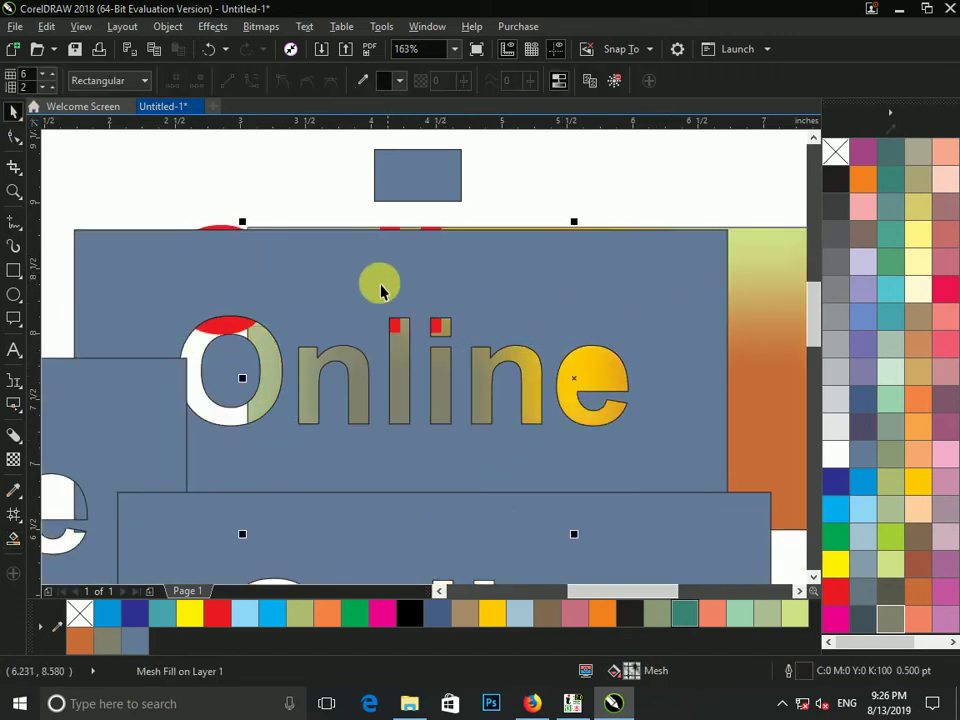
pyautogui.moveTo(117, 260)
pyautogui.mouseDown()
pyautogui.moveTo(198, 163)
pyautogui.moveTo(124, 257)
pyautogui.mouseUp()
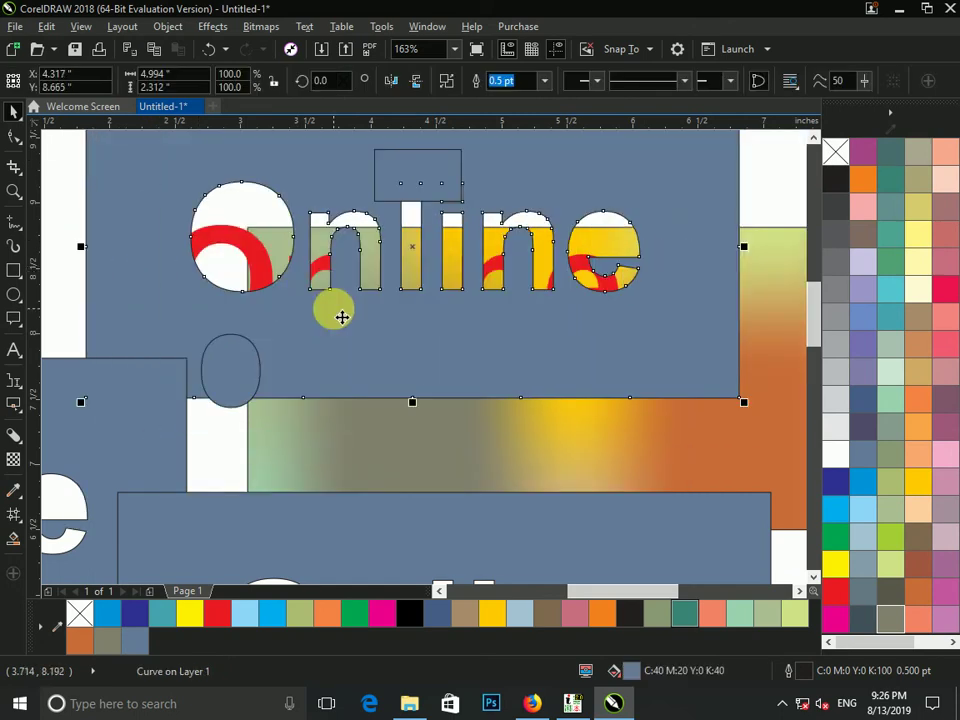
pyautogui.hotkey('ctrl', 'z')
pyautogui.hotkey('ctrl', 'z')
pyautogui.hotkey('ctrl', 'z')
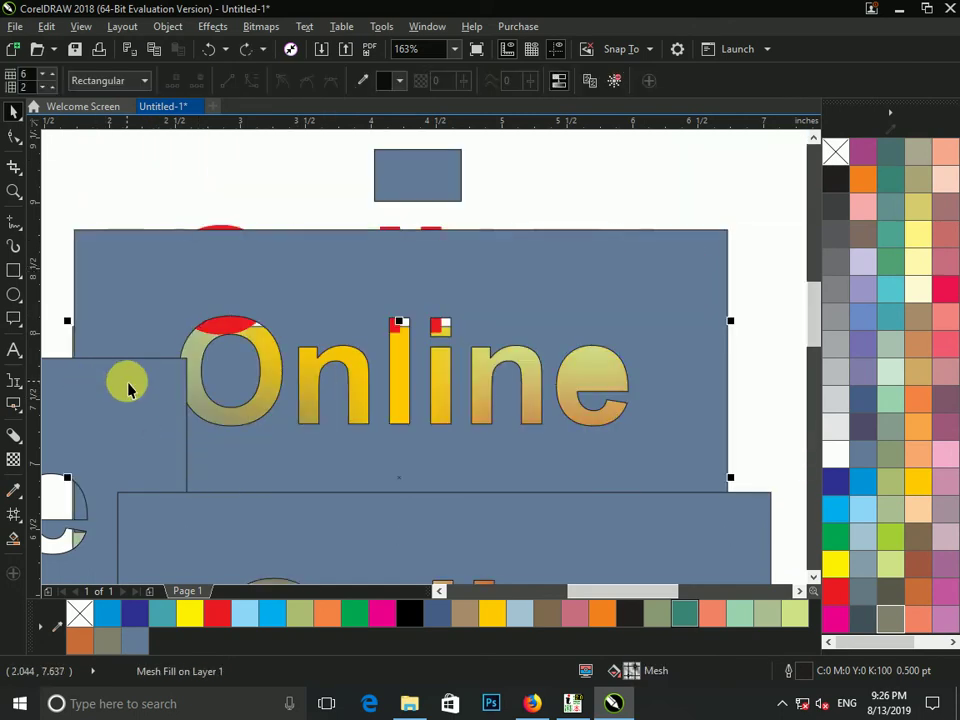